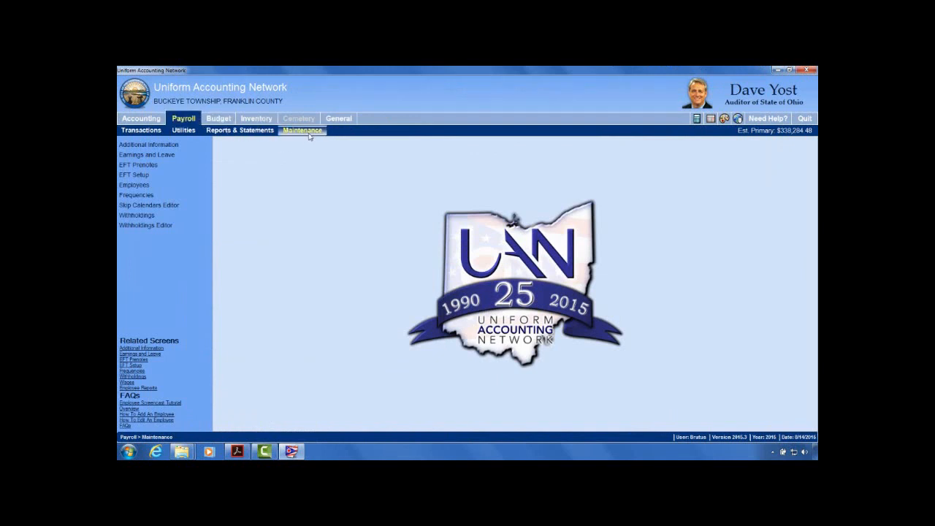
# Step: Open the record of the active employee hired 10/01/2012 from the payroll employee list for advanced editing
pyautogui.click(140, 188)
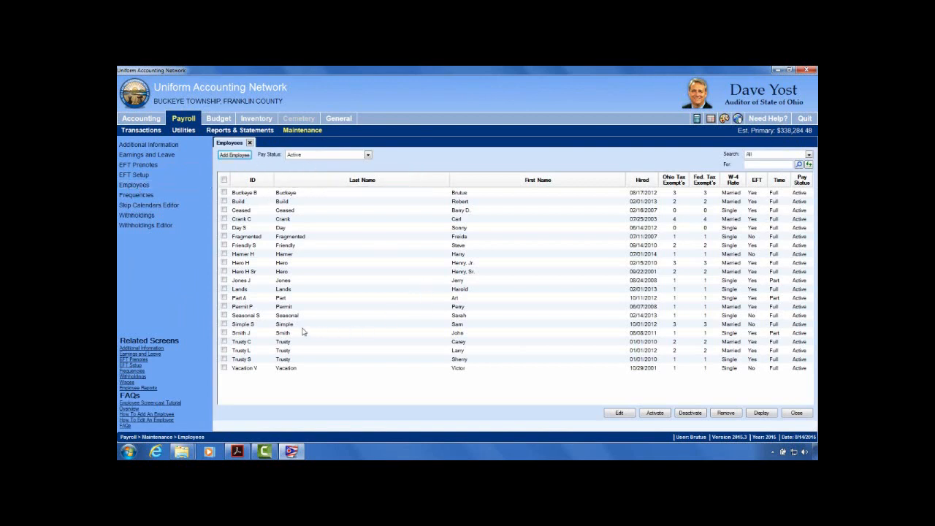
pyautogui.click(224, 326)
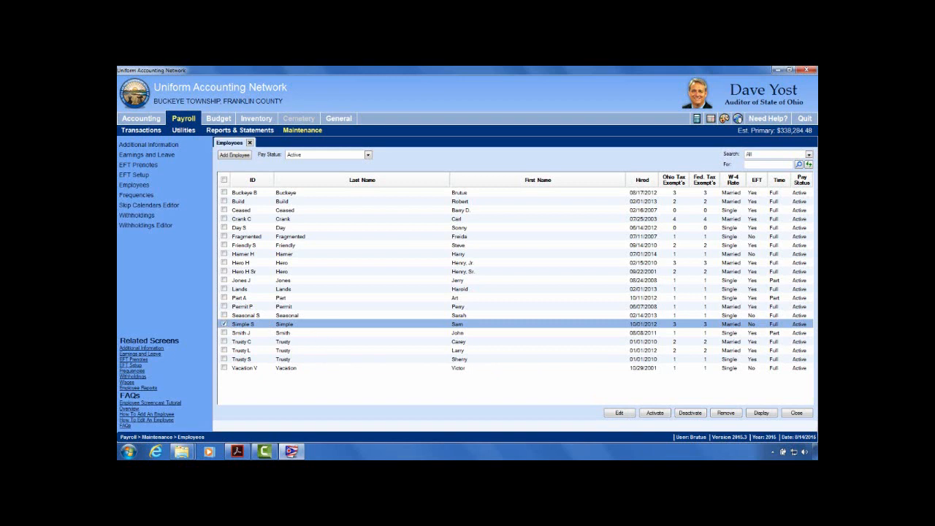
pyautogui.click(630, 414)
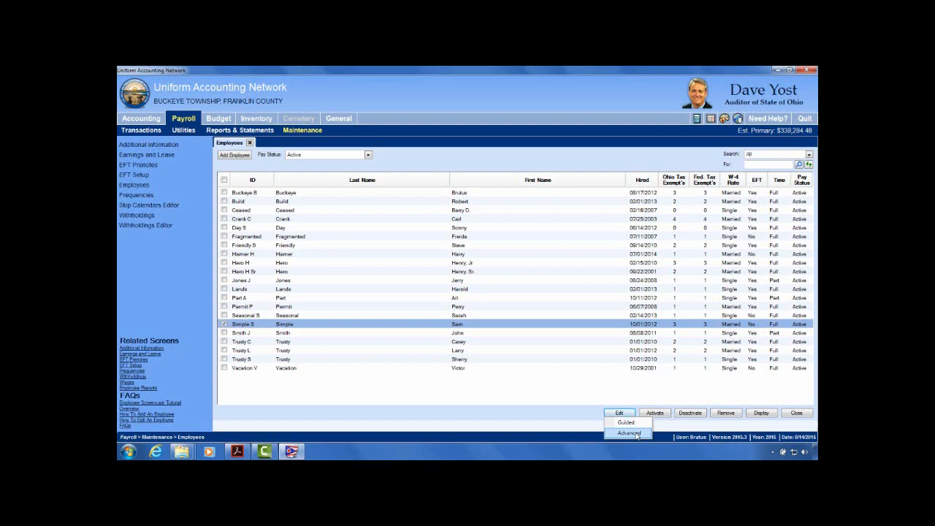
pyautogui.click(630, 433)
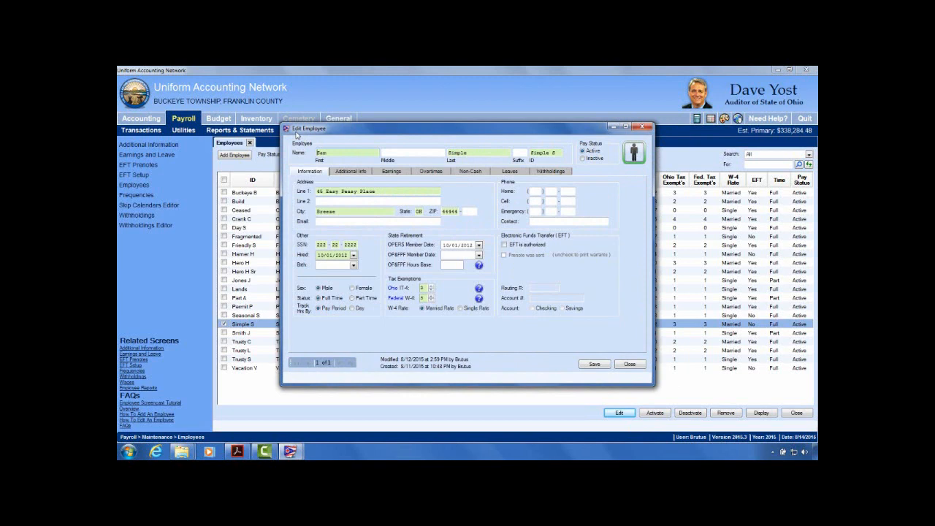
pyautogui.moveTo(367, 133); pyautogui.dragTo(356, 103)
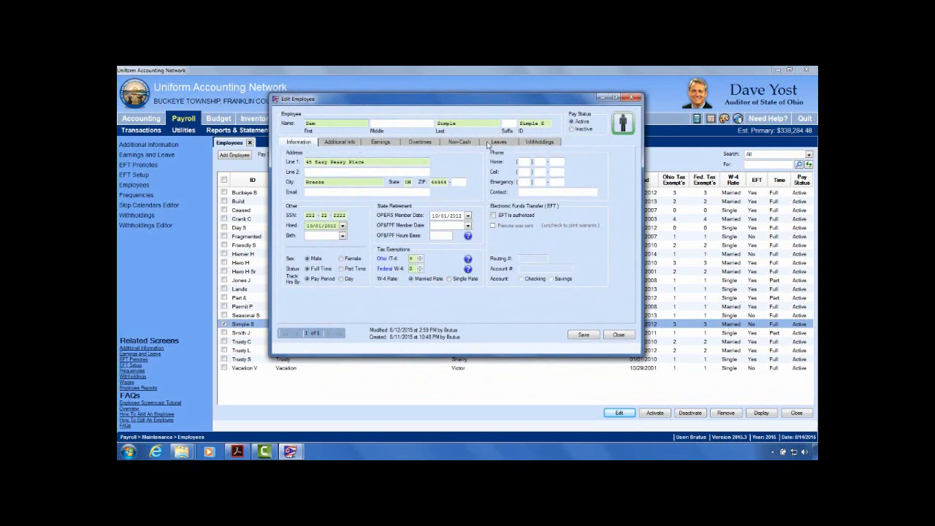
# Step: Review the employee's additional info, general information, earnings, overtimes, non-cash benefits, leaves and withholdings
pyautogui.click(340, 144)
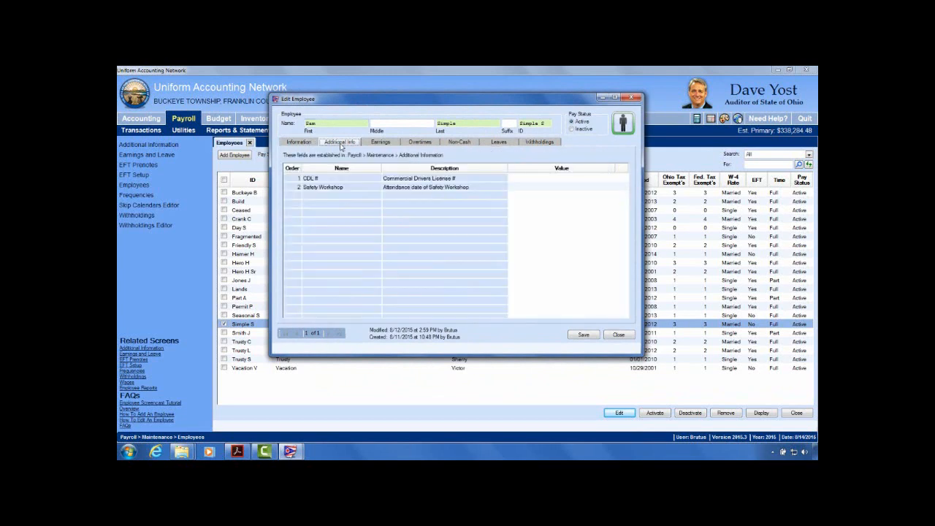
pyautogui.click(298, 143)
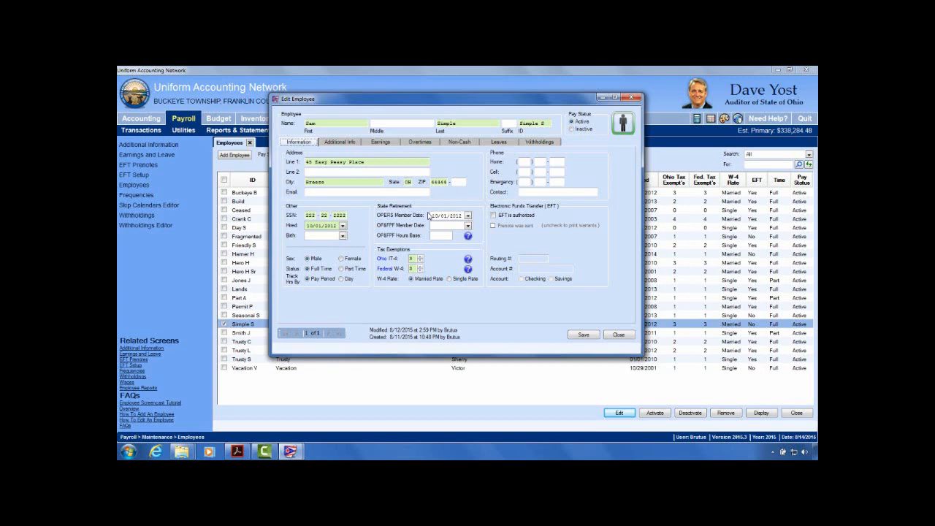
pyautogui.click(360, 144)
pyautogui.click(381, 143)
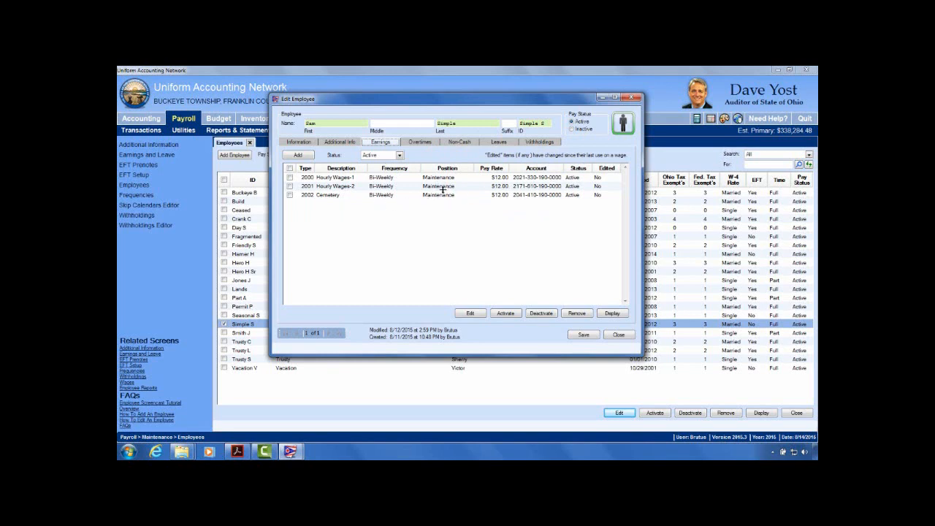
pyautogui.click(422, 144)
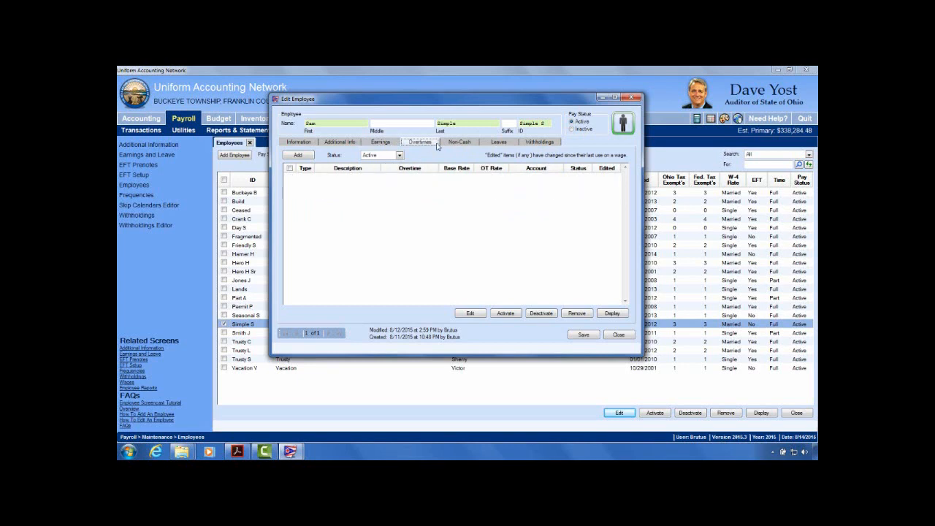
pyautogui.click(460, 144)
pyautogui.click(499, 145)
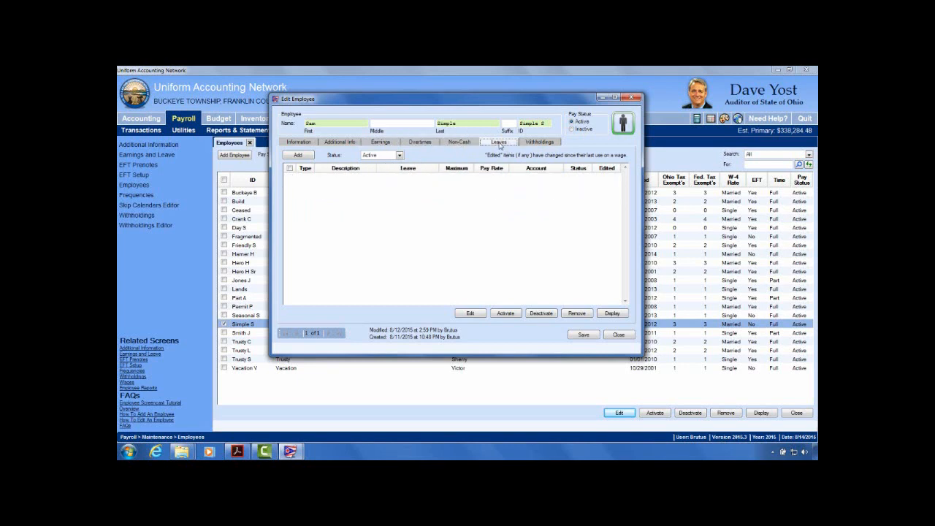
pyautogui.click(531, 143)
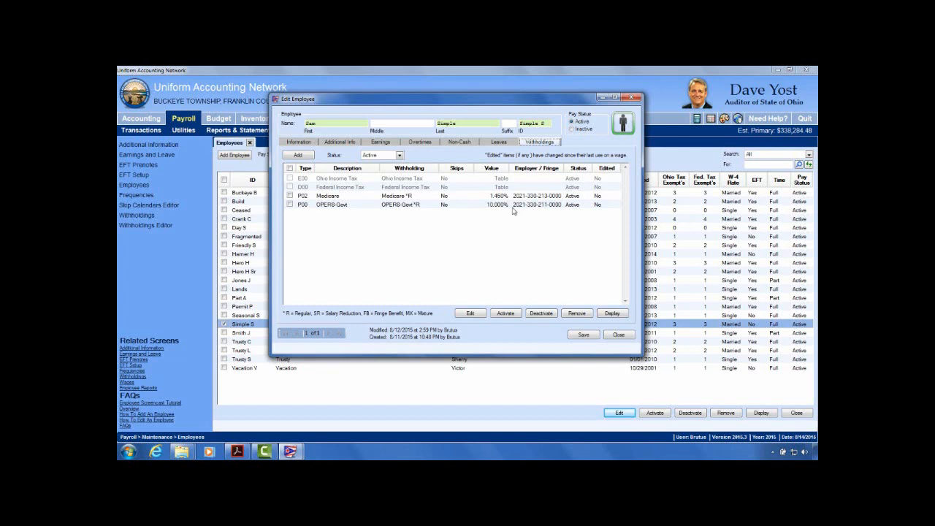
# Step: Display the details of all the employee's earnings: Hourly Wages-1, Hourly Wages-2 and Cemetery
pyautogui.click(387, 144)
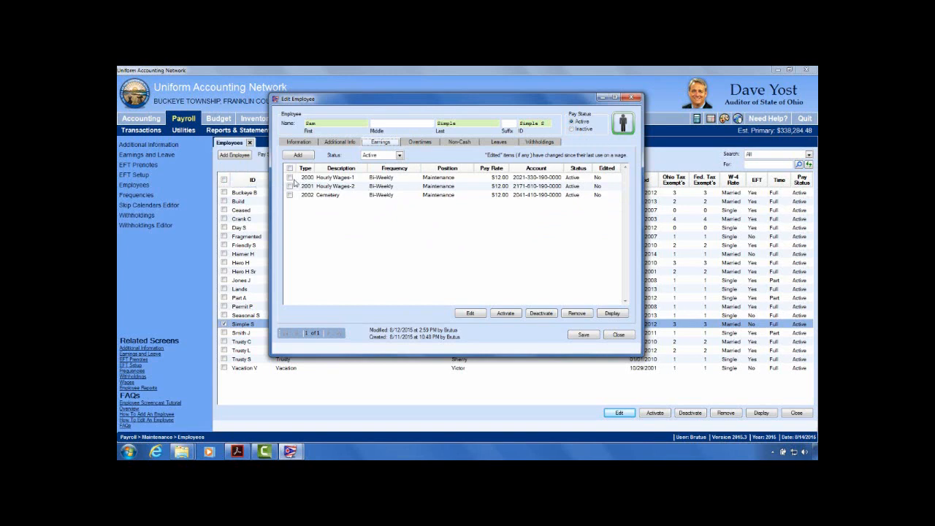
pyautogui.click(290, 178)
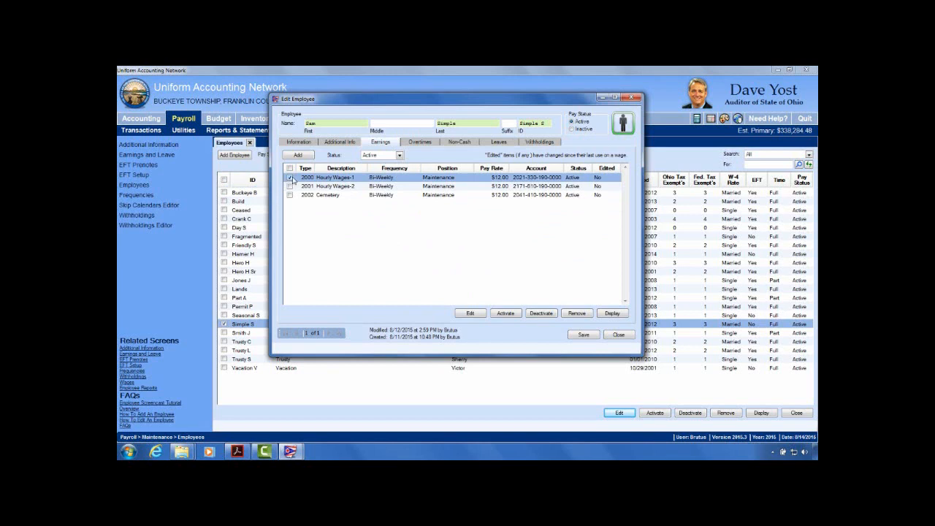
pyautogui.click(290, 178)
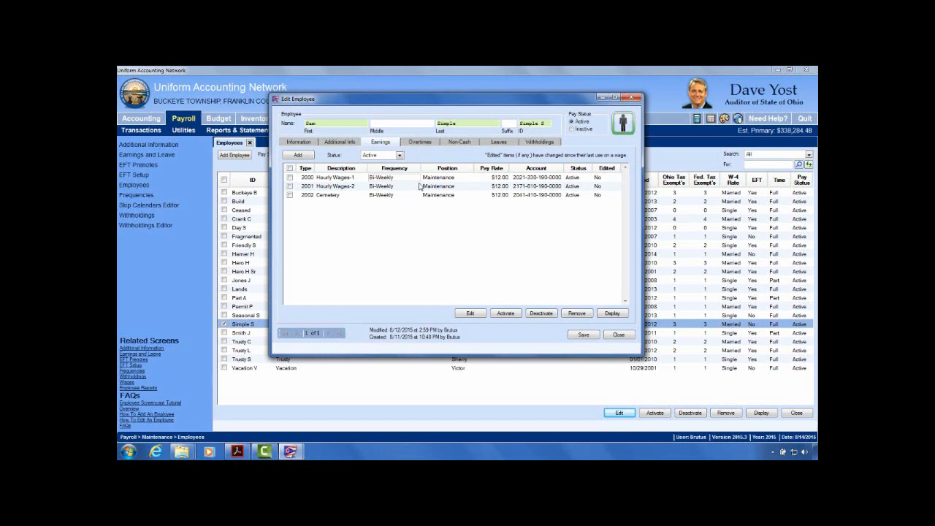
pyautogui.click(454, 180)
pyautogui.click(289, 169)
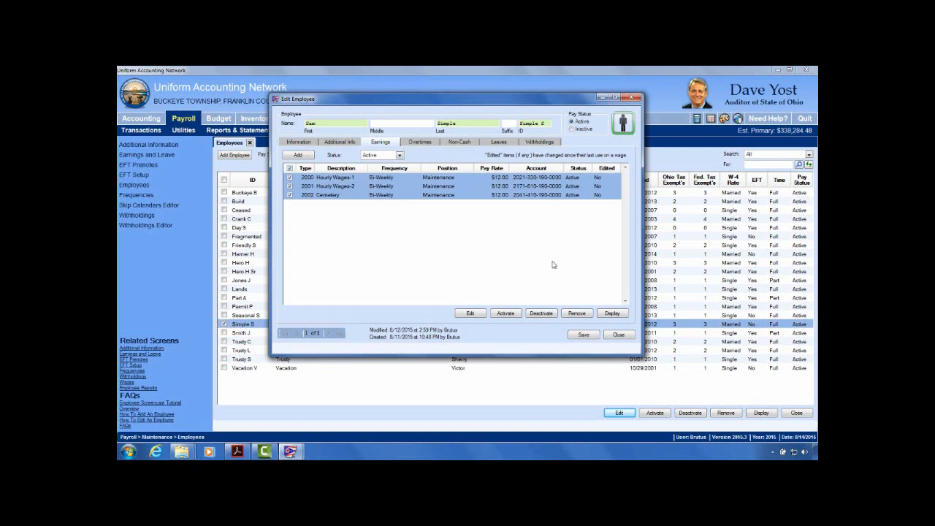
pyautogui.click(612, 313)
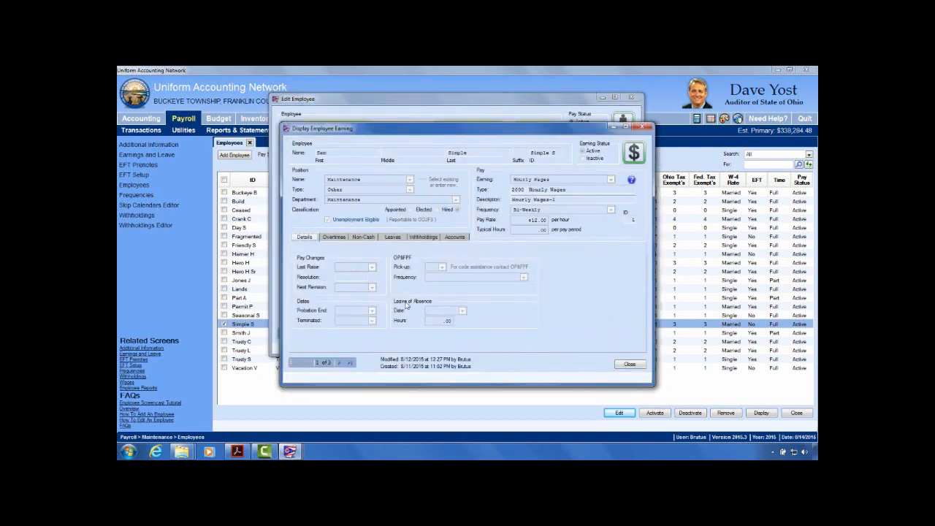
# Step: Page through the displayed earning records to the last one and back to Hourly Wages-1
pyautogui.moveTo(435, 134); pyautogui.dragTo(415, 96)
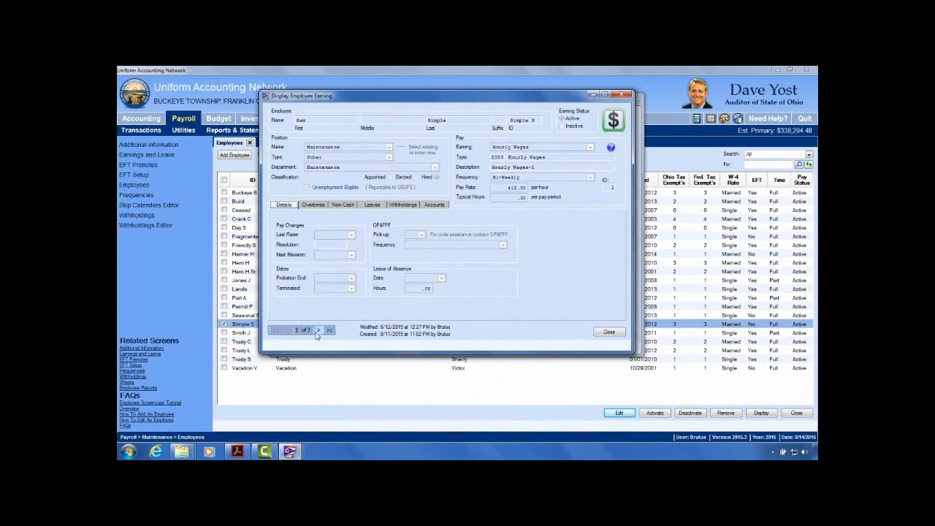
pyautogui.doubleClick(318, 330)
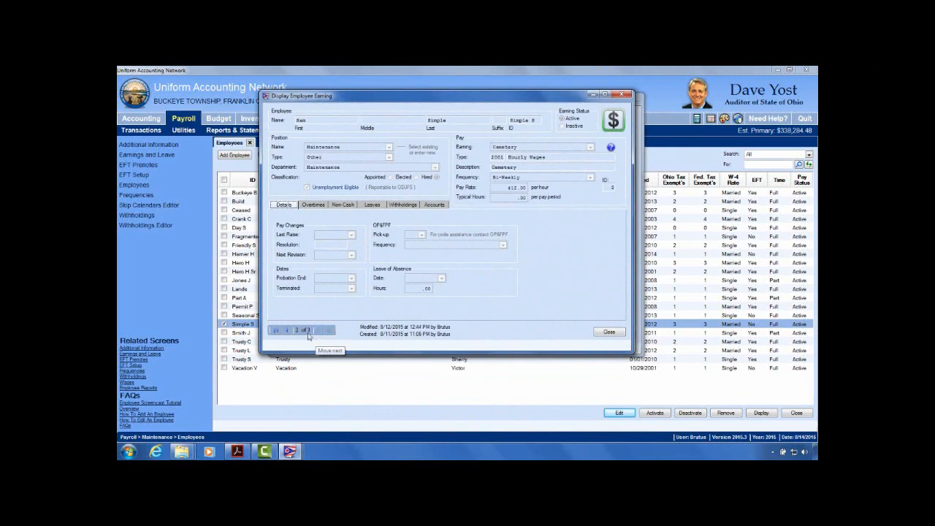
pyautogui.click(286, 330)
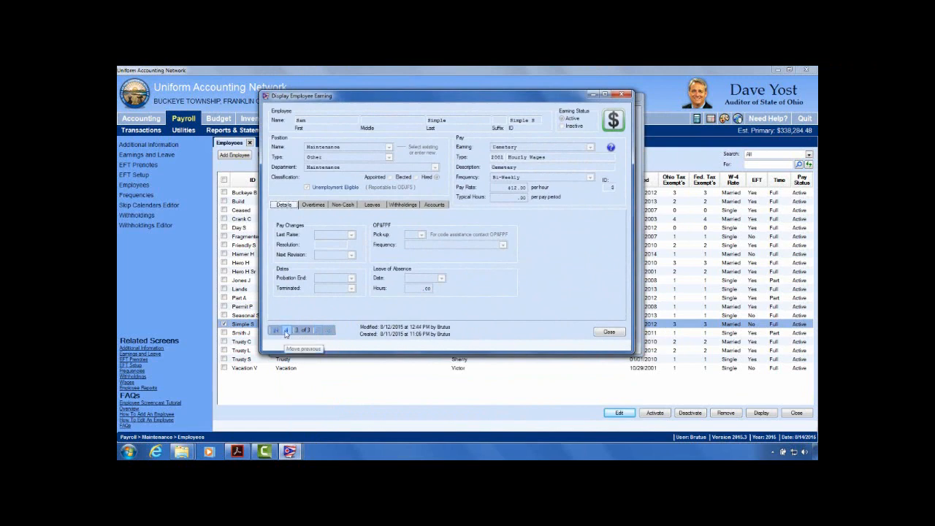
pyautogui.click(286, 331)
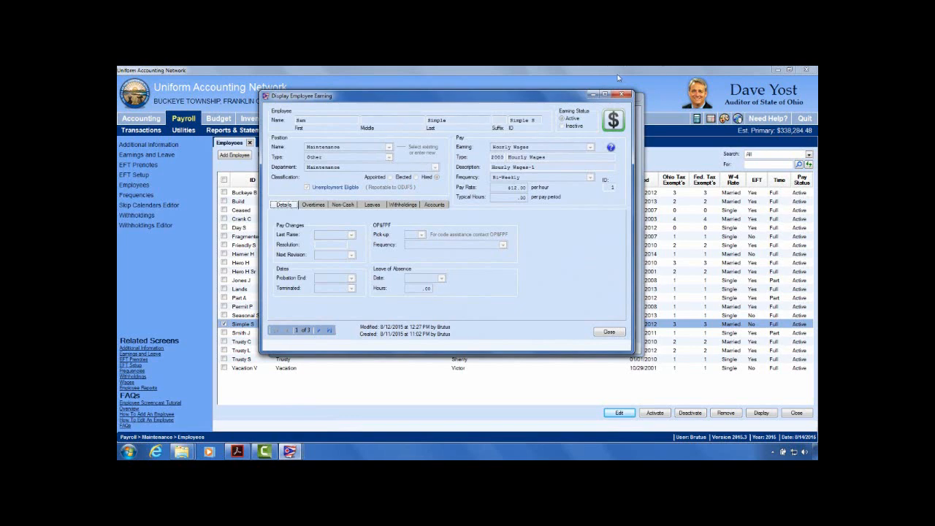
pyautogui.moveTo(547, 99); pyautogui.dragTo(506, 141)
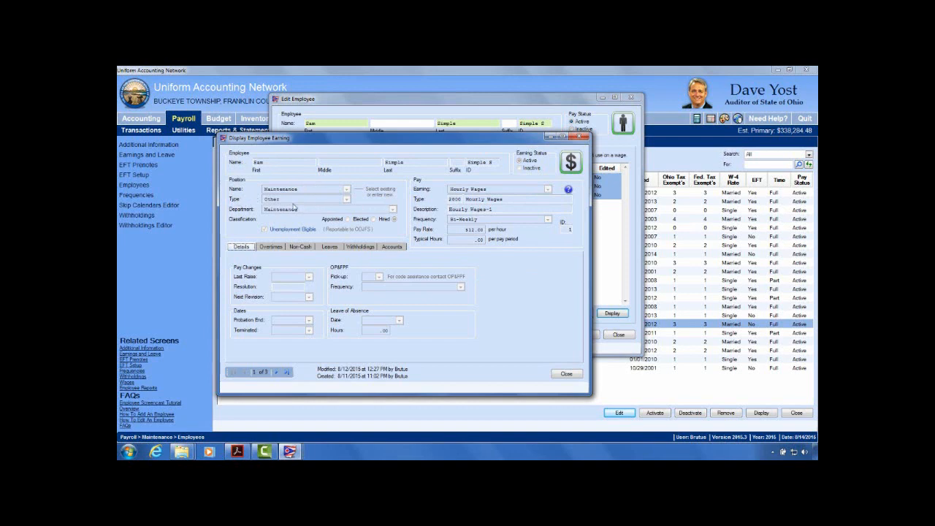
# Step: Examine the overtimes, non-cash benefits, leaves and withholdings attached to the Hourly Wages-1 earning
pyautogui.click(267, 248)
pyautogui.click(297, 248)
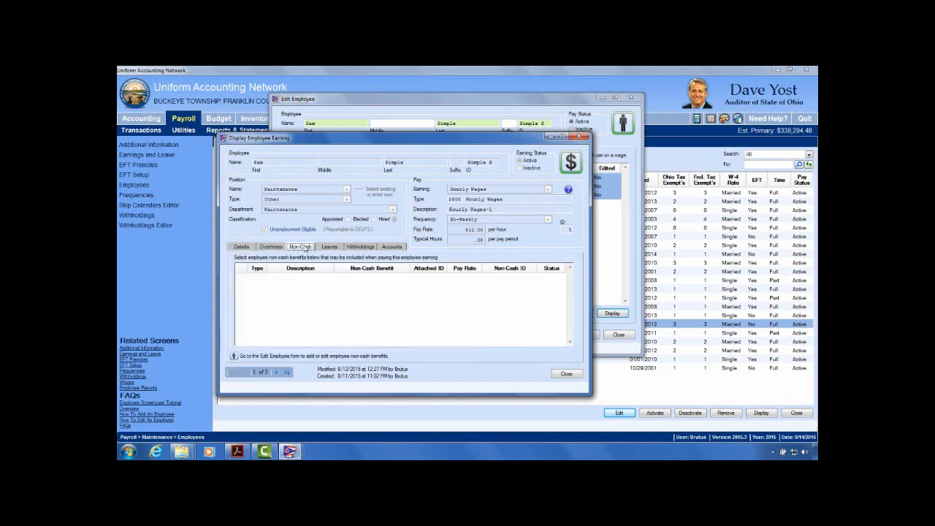
pyautogui.click(326, 248)
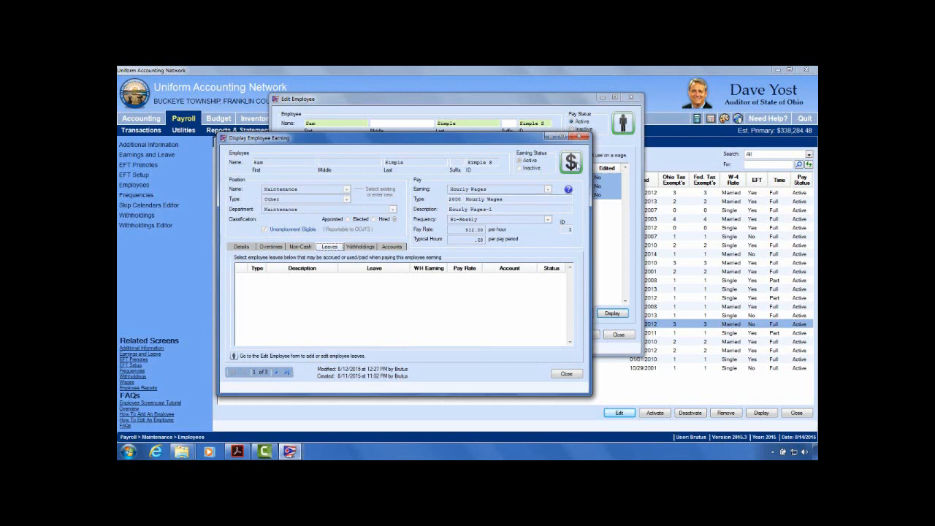
pyautogui.click(361, 247)
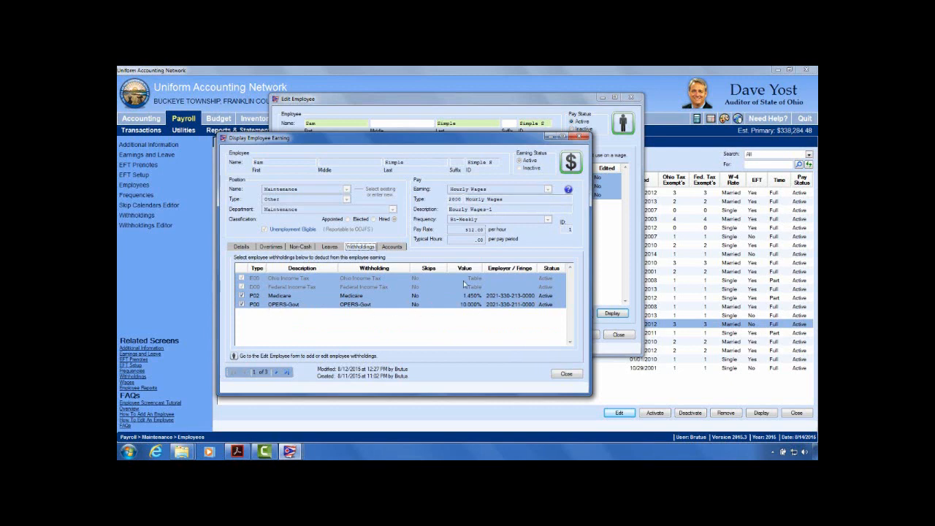
# Step: Check the appropriation accounts of the earnings from Cemetery back to Hourly Wages-1, and close the earning display
pyautogui.click(275, 372)
pyautogui.click(287, 374)
pyautogui.click(401, 247)
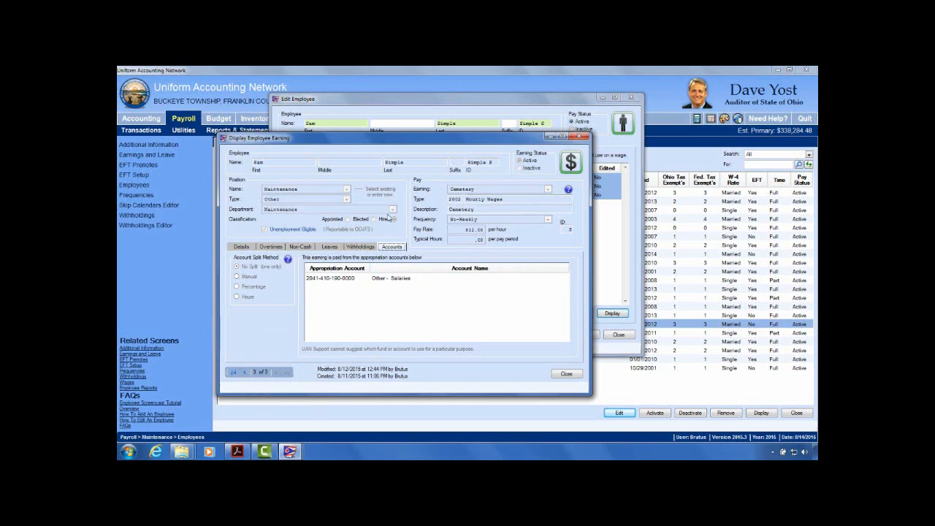
pyautogui.click(244, 372)
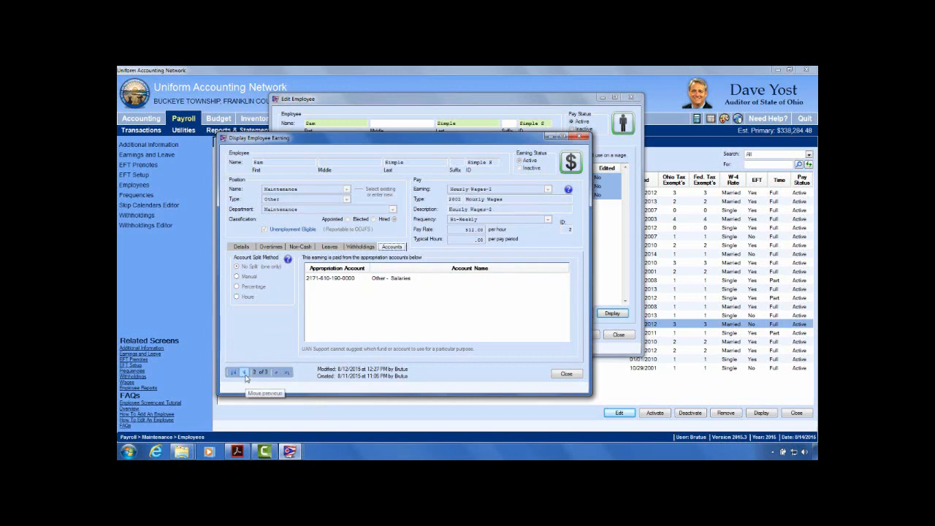
pyautogui.click(246, 374)
pyautogui.click(576, 377)
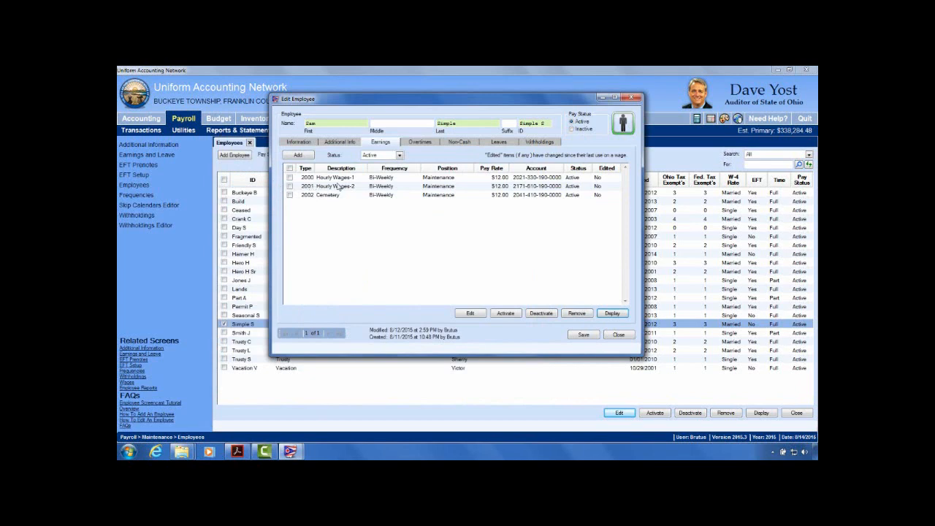
# Step: Compare the employee's withholdings list with the earnings list, ending on the withholdings
pyautogui.click(538, 142)
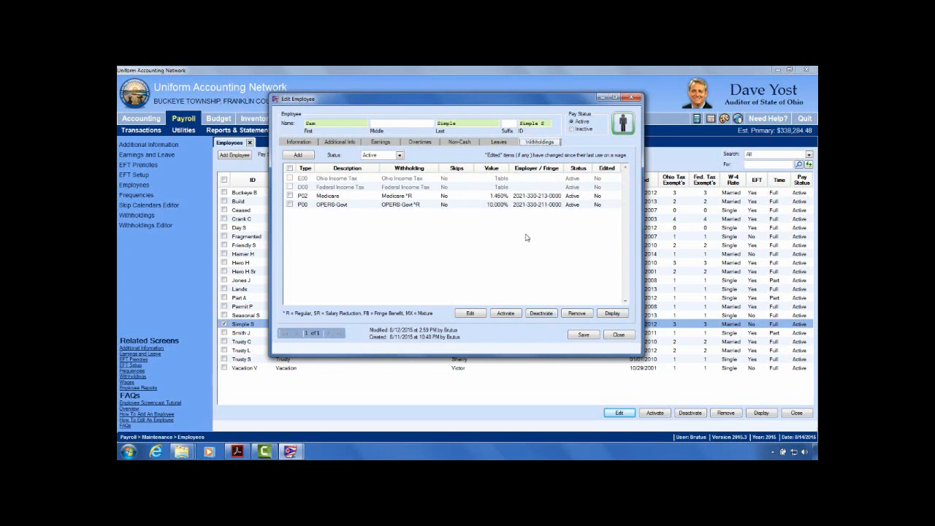
pyautogui.click(384, 145)
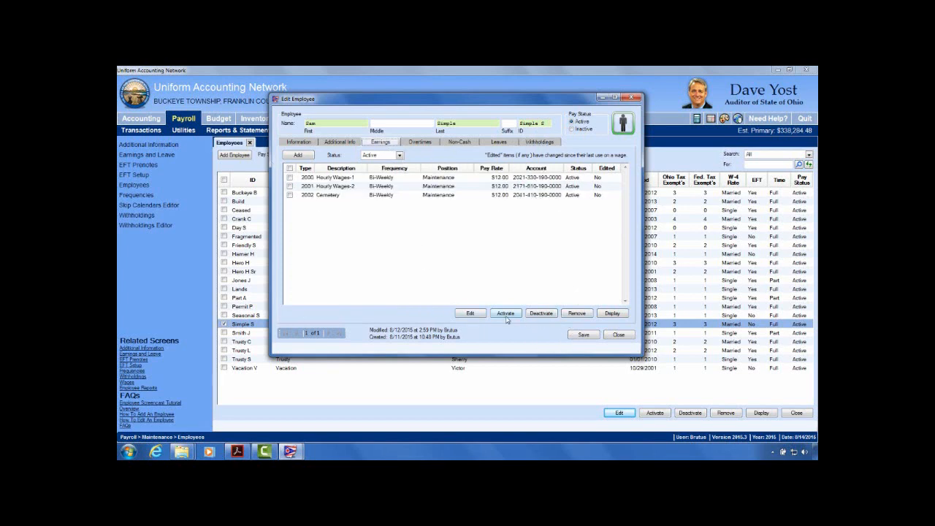
pyautogui.click(551, 144)
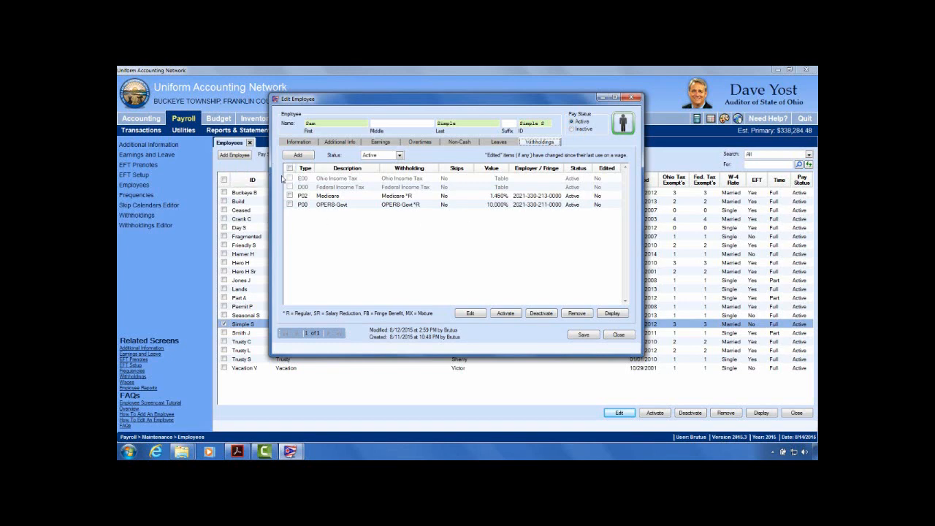
# Step: Inspect the details of the Medicare and OPERS-Govt withholdings, close them without saving, and return to the employee's earnings
pyautogui.click(290, 169)
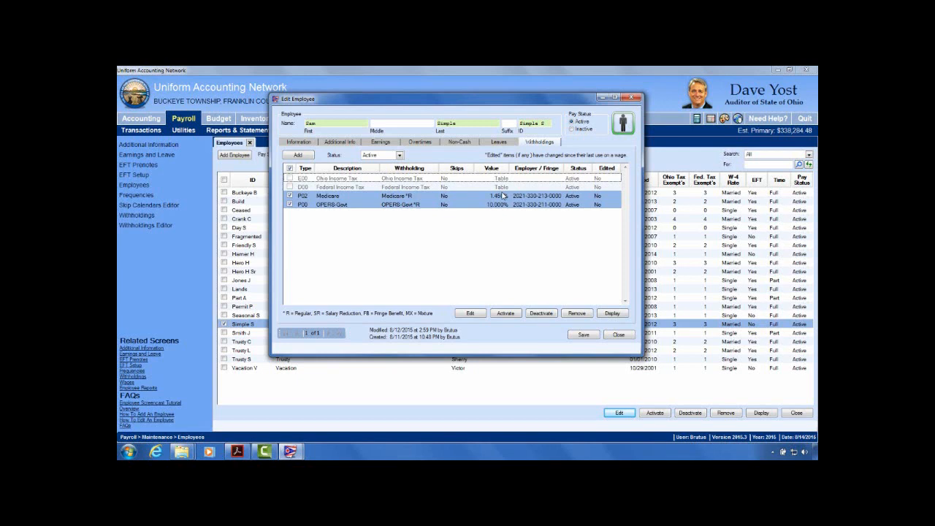
pyautogui.click(470, 313)
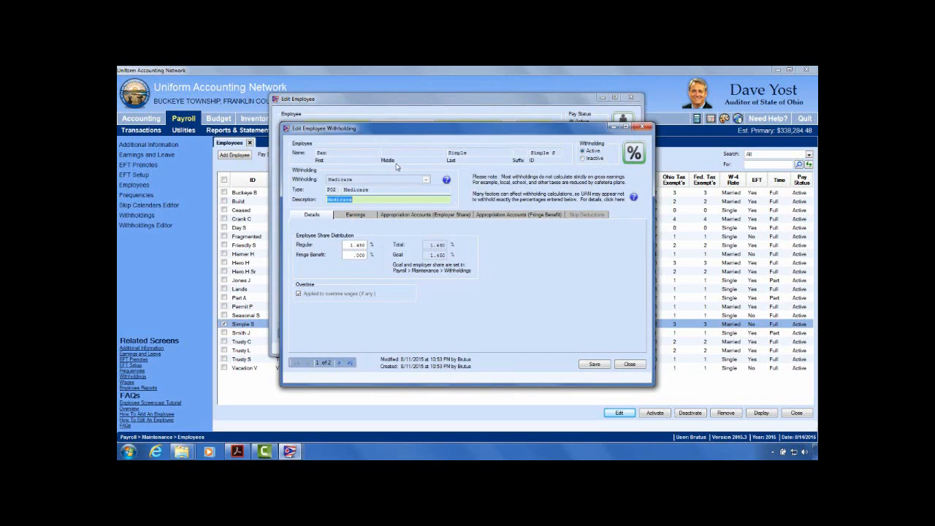
pyautogui.click(341, 361)
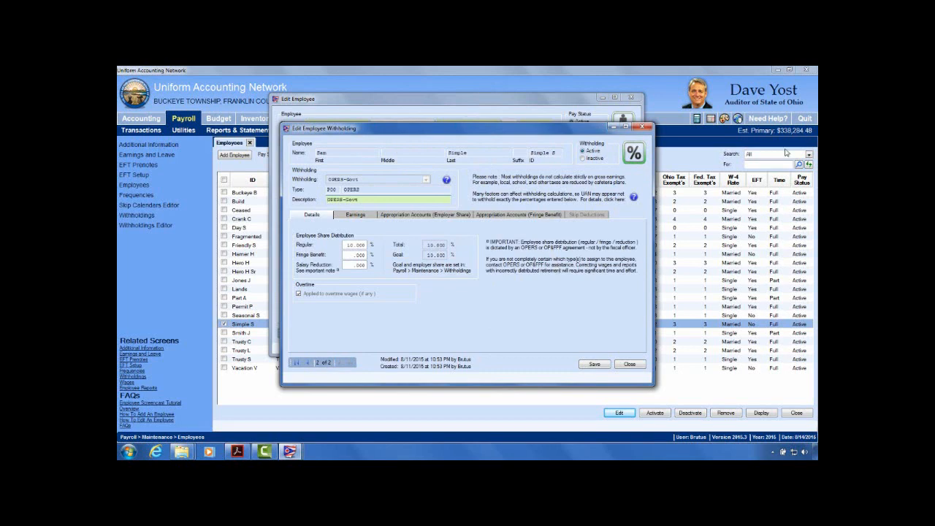
pyautogui.click(642, 128)
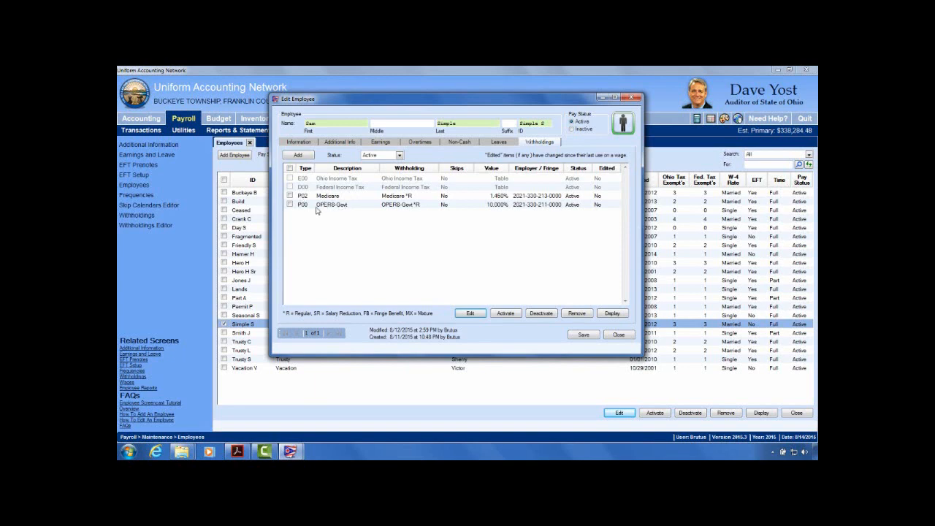
pyautogui.click(380, 142)
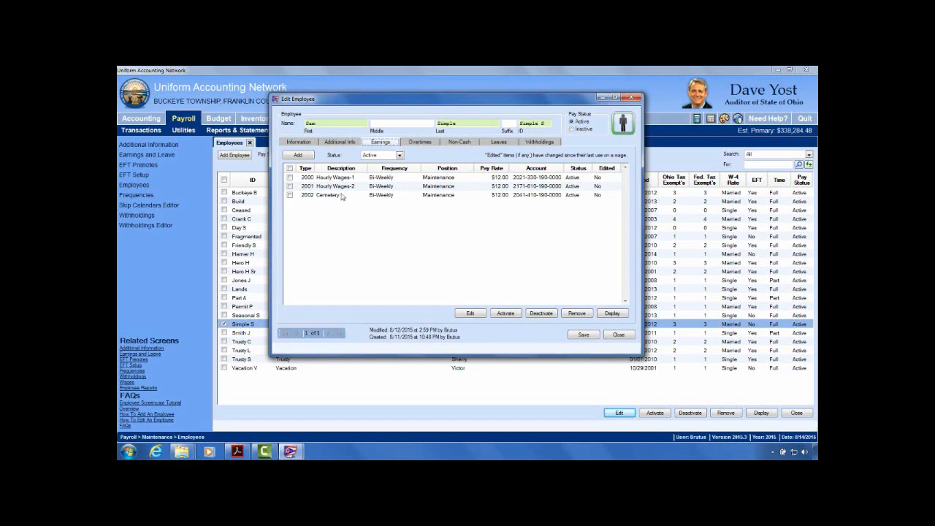
# Step: Read the Step 5 deactivation order in the Reorganizing Employee Maintenance PDF in Acrobat Reader, and return to the employee's earnings in Uniform Accounting Network
pyautogui.click(237, 451)
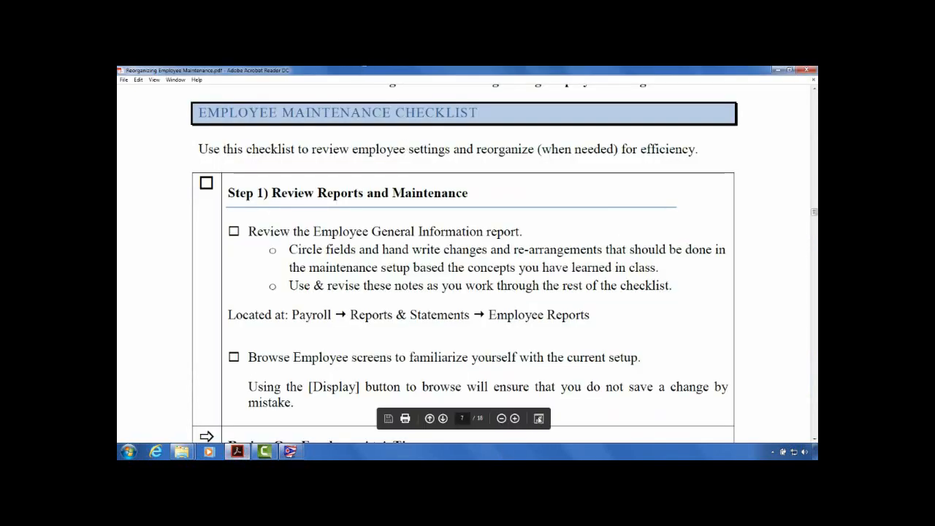
pyautogui.click(538, 418)
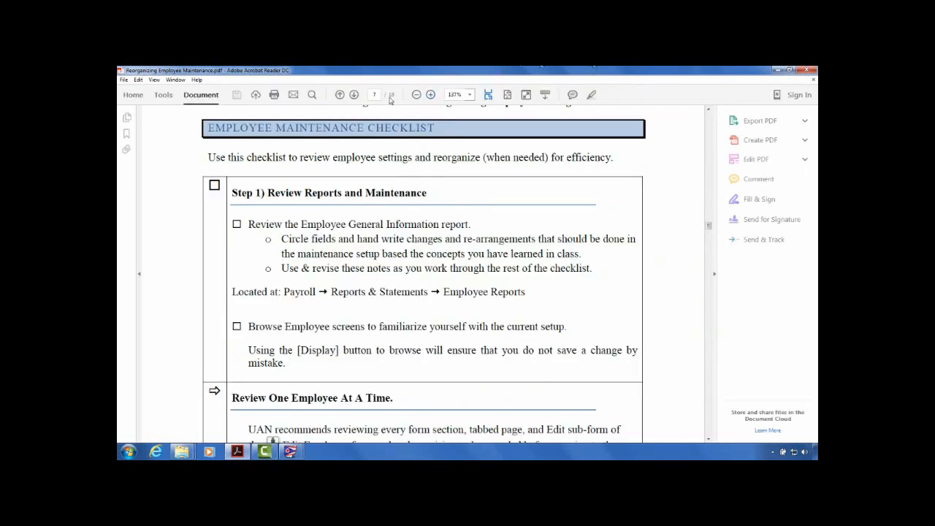
pyautogui.click(353, 95)
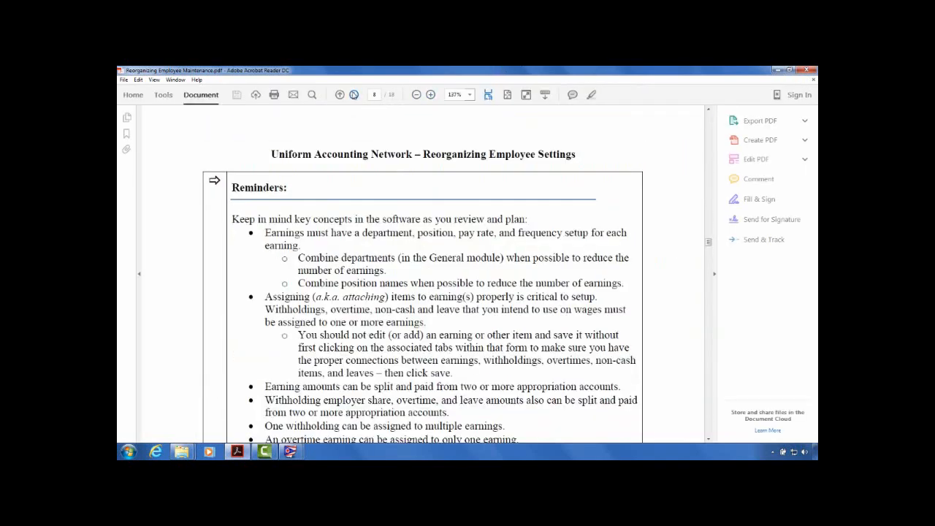
pyautogui.click(354, 95)
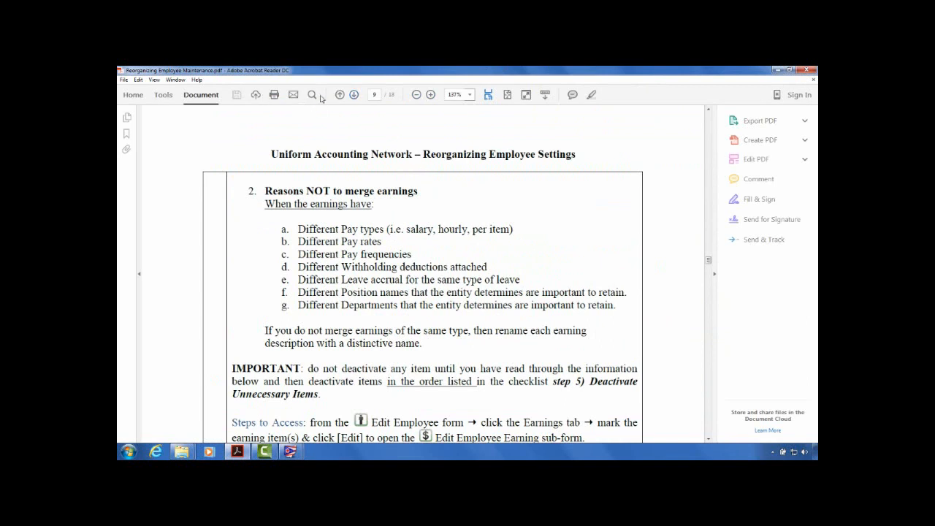
pyautogui.click(354, 95)
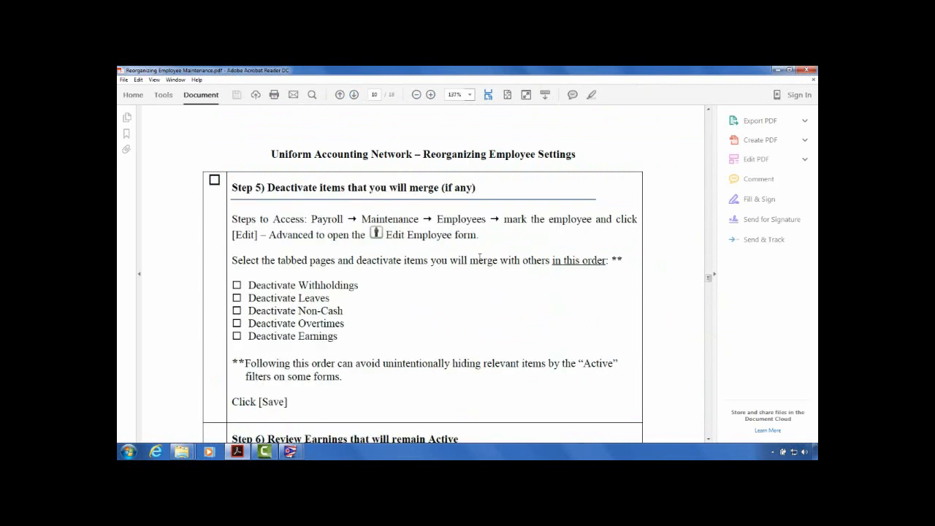
pyautogui.scroll(-2, 482, 256)
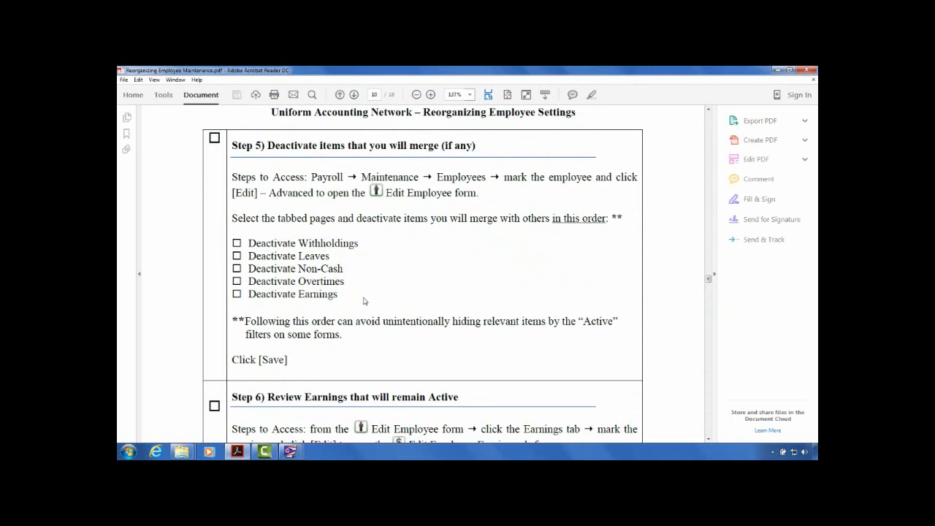
pyautogui.moveTo(345, 284); pyautogui.dragTo(251, 232)
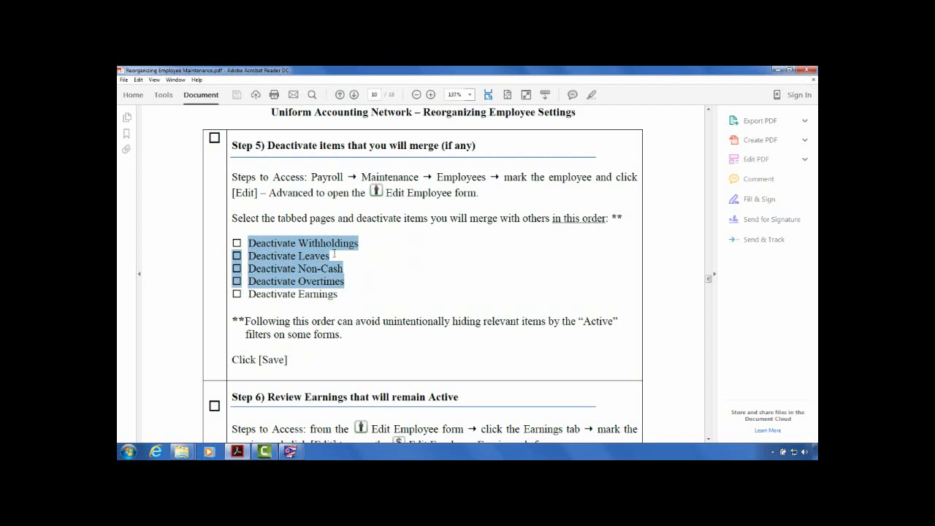
pyautogui.click(341, 295)
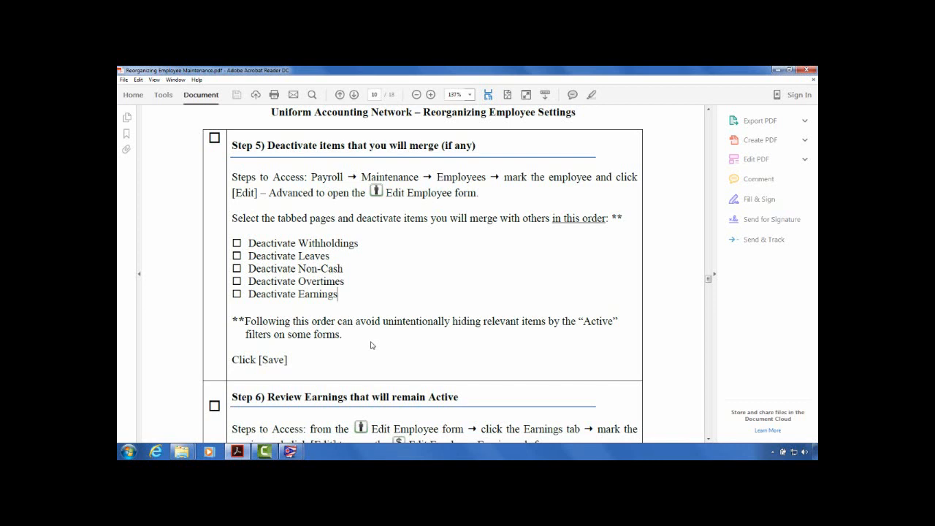
pyautogui.click(713, 277)
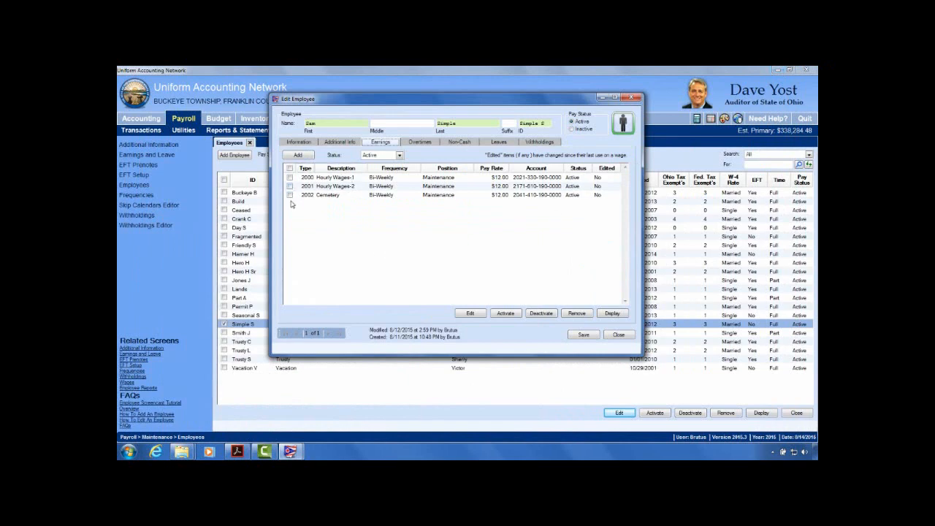
# Step: Deactivate the Hourly Wages-2 and Cemetery earnings of the employee
pyautogui.click(290, 195)
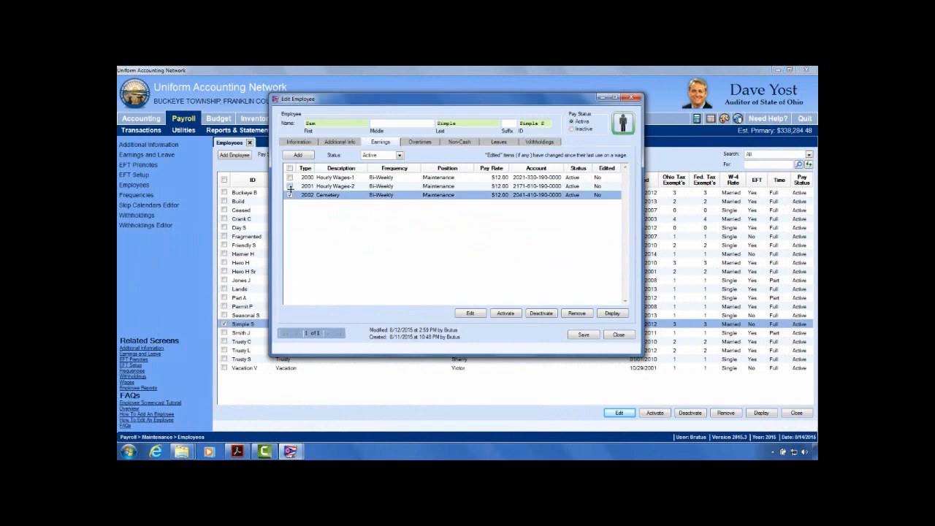
pyautogui.click(290, 186)
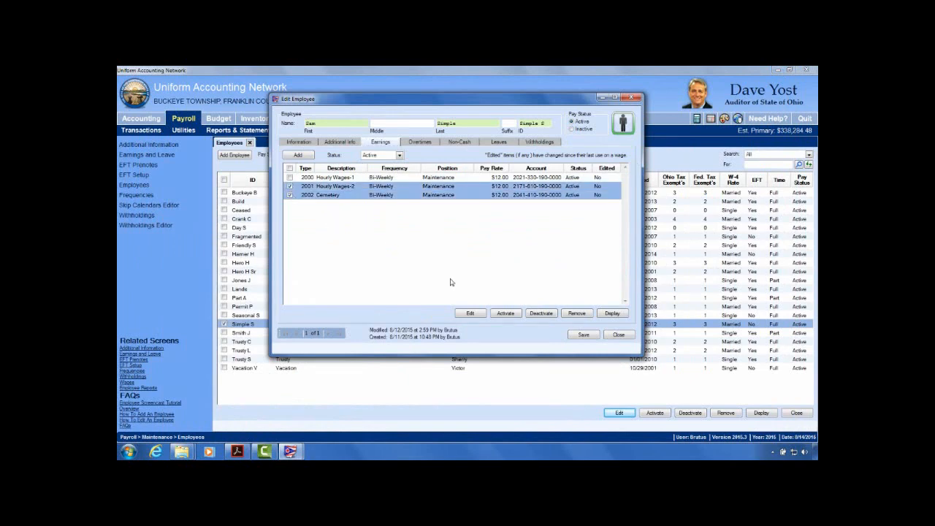
pyautogui.click(547, 319)
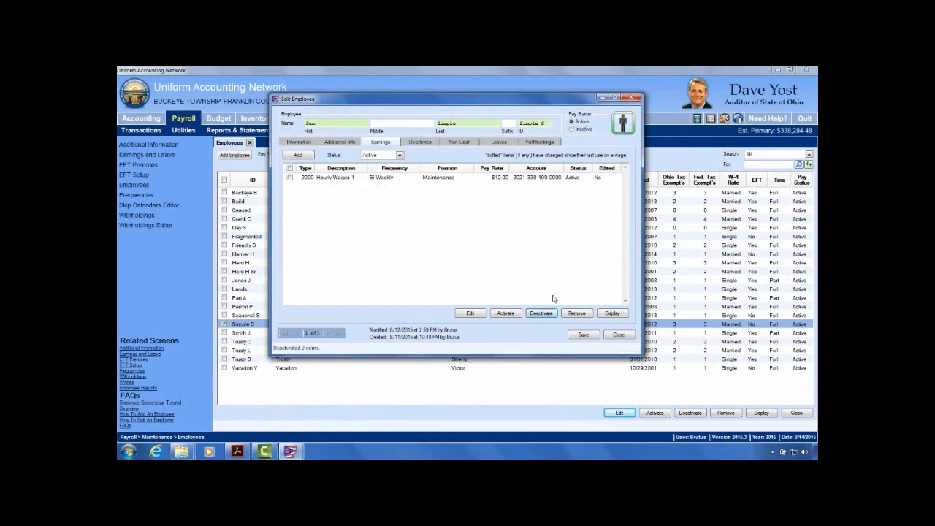
# Step: Check the status of the employee's earnings by filtering the list by All and Inactive, ending on the Active filter
pyautogui.click(399, 156)
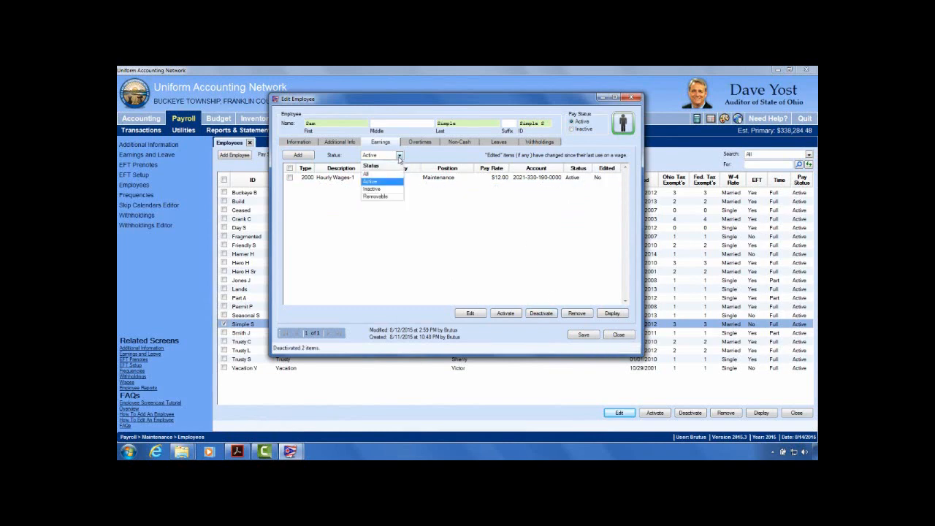
pyautogui.click(383, 175)
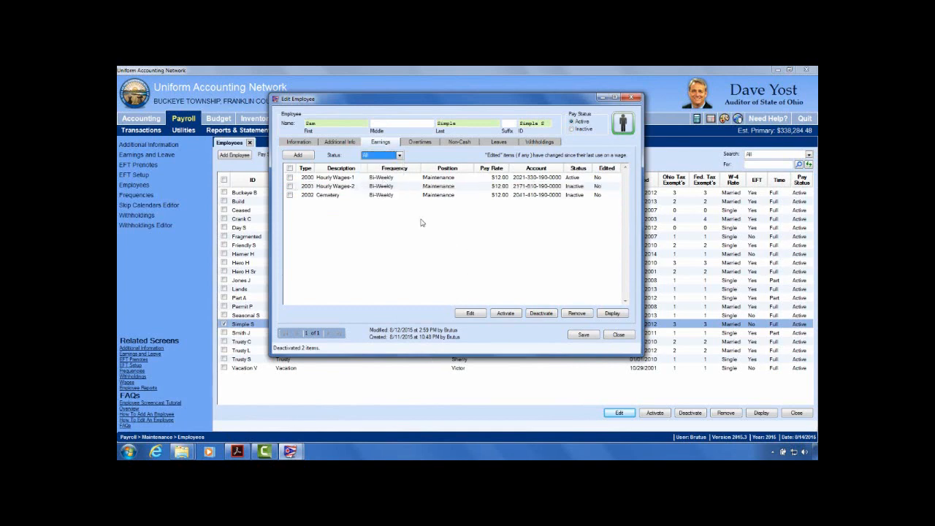
pyautogui.click(399, 156)
pyautogui.click(382, 192)
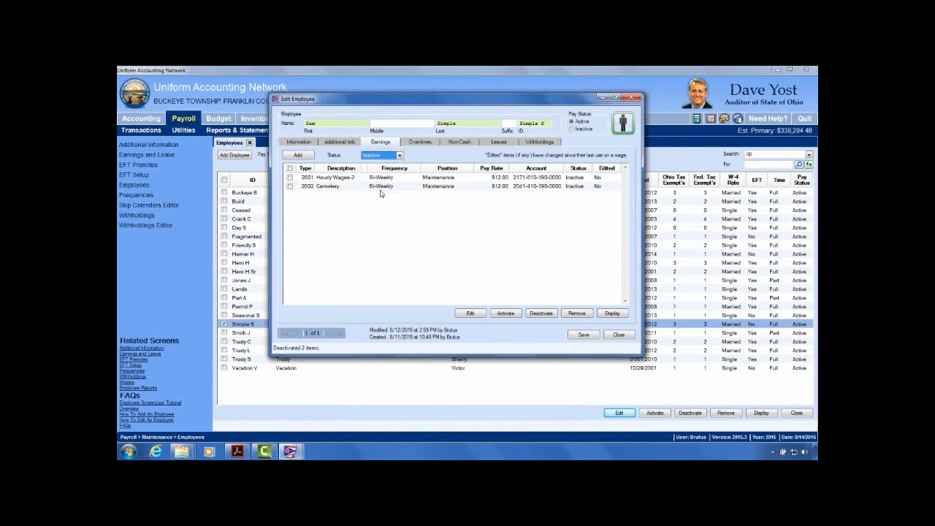
pyautogui.click(399, 155)
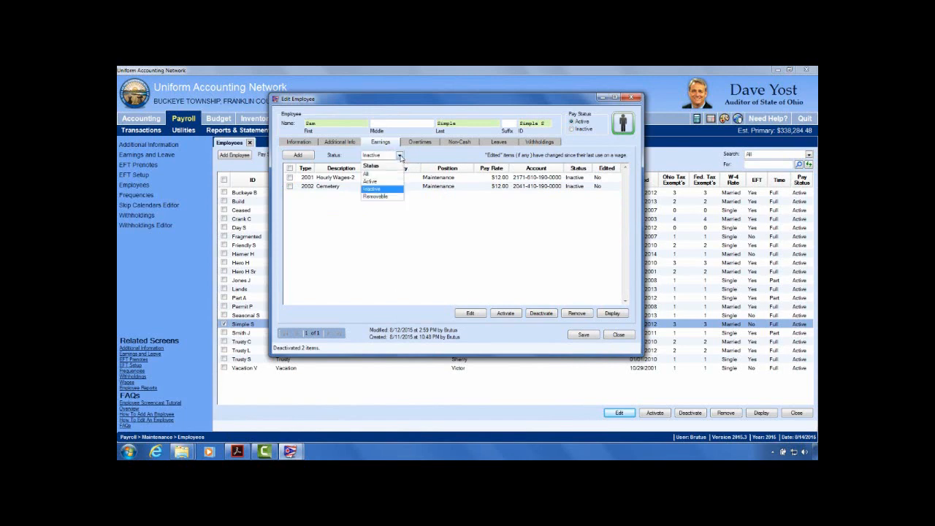
pyautogui.click(376, 174)
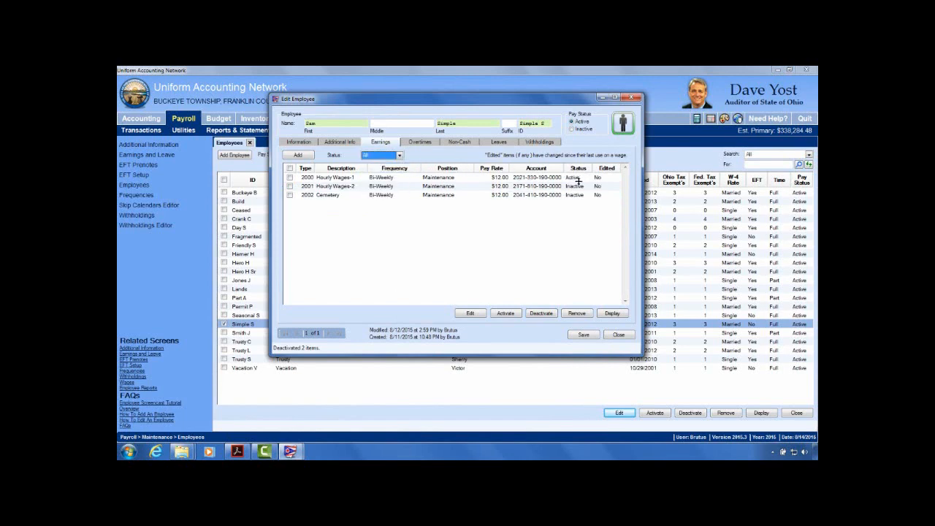
pyautogui.click(290, 186)
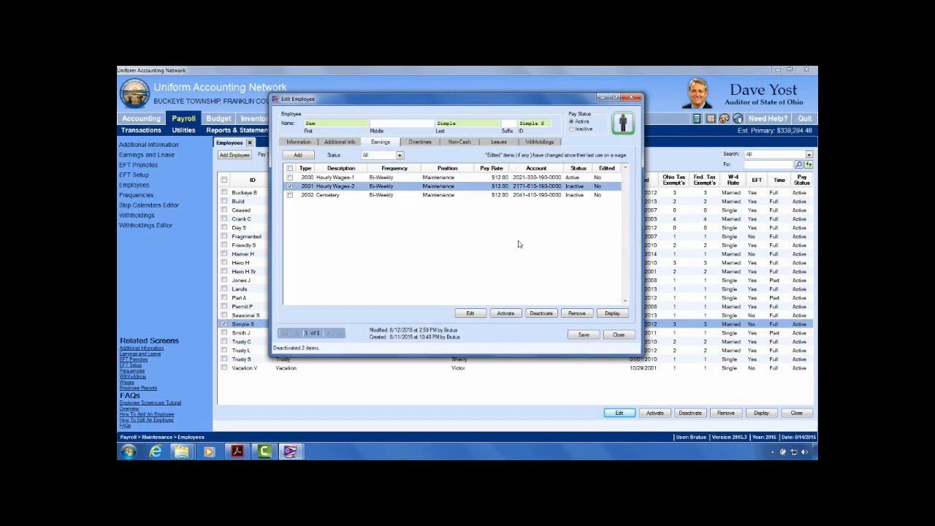
pyautogui.click(290, 187)
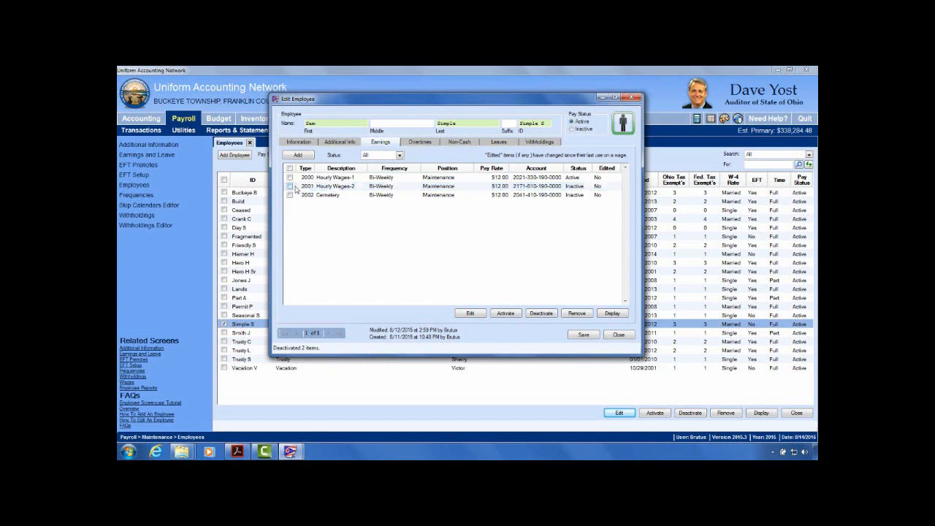
pyautogui.click(400, 157)
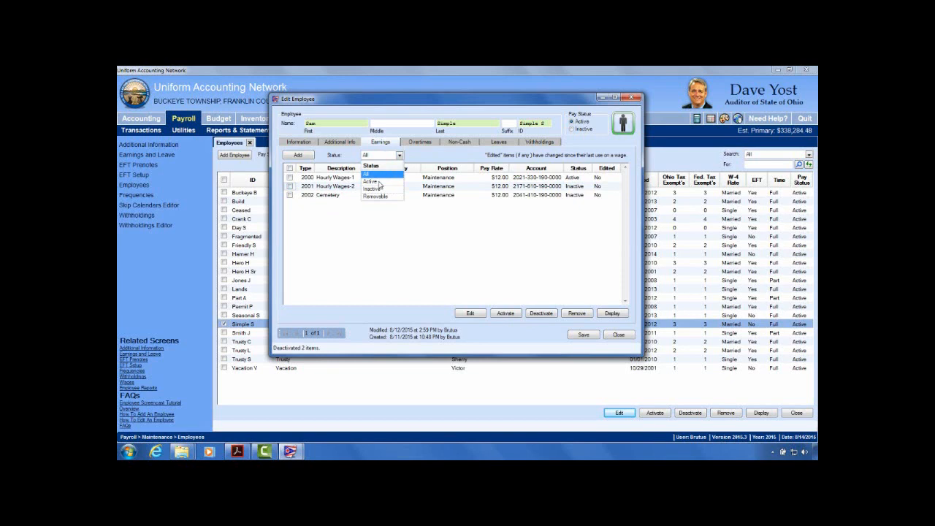
pyautogui.click(378, 182)
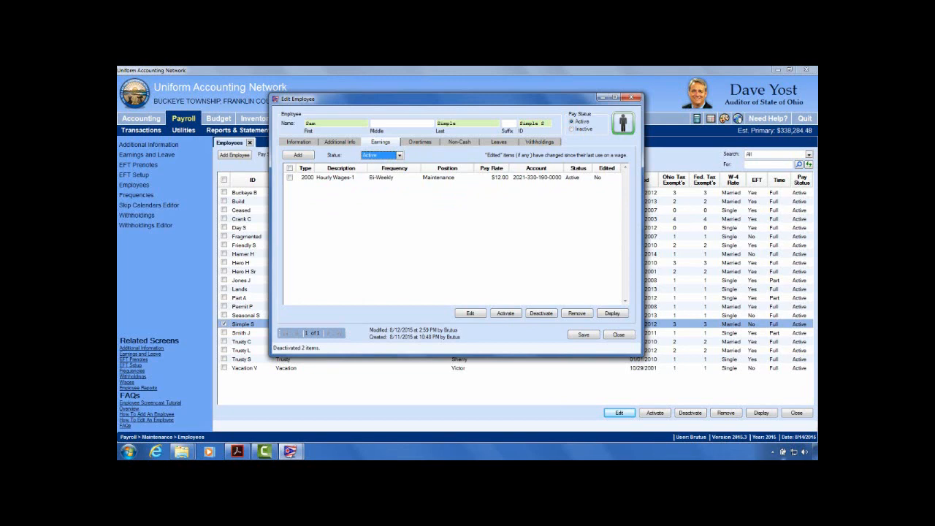
# Step: Open the Hourly Wages-1 earning for editing and change its description to Hourly Wages
pyautogui.click(289, 178)
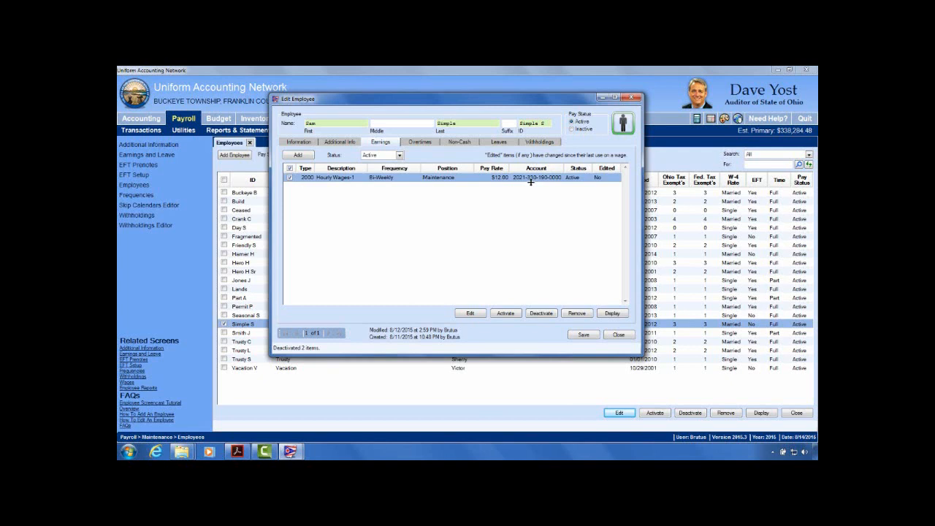
pyautogui.click(469, 314)
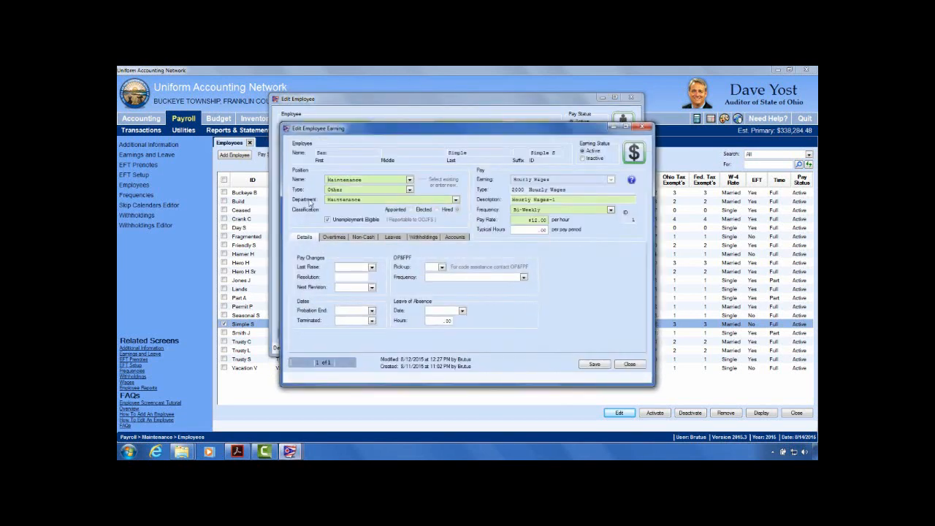
pyautogui.moveTo(441, 137); pyautogui.dragTo(414, 101)
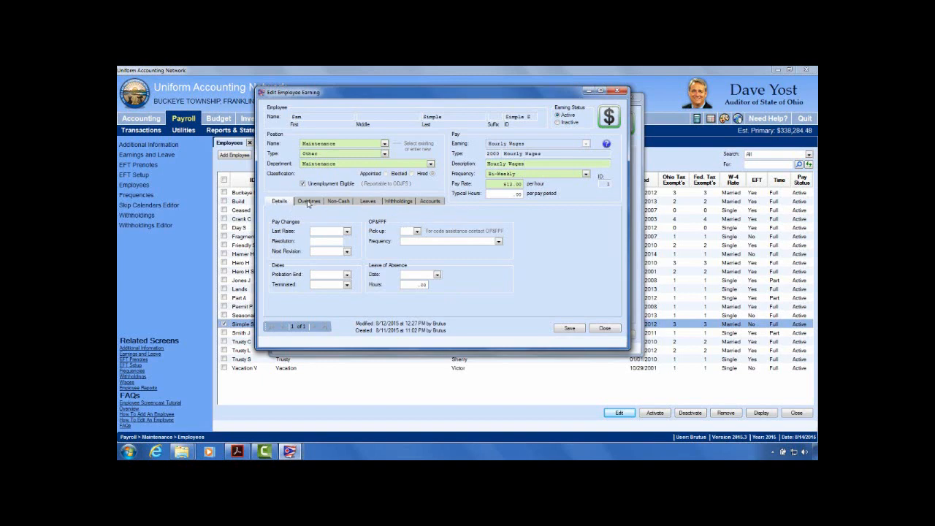
# Step: Review the overtimes, non-cash benefits, leaves and withholdings attached to the Hourly Wages earning
pyautogui.click(308, 205)
pyautogui.click(341, 205)
pyautogui.click(368, 205)
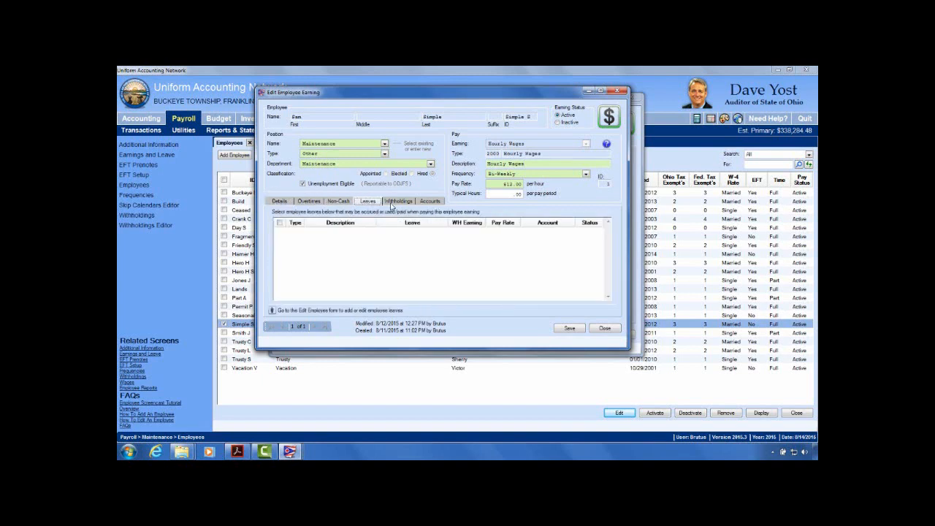
pyautogui.click(402, 204)
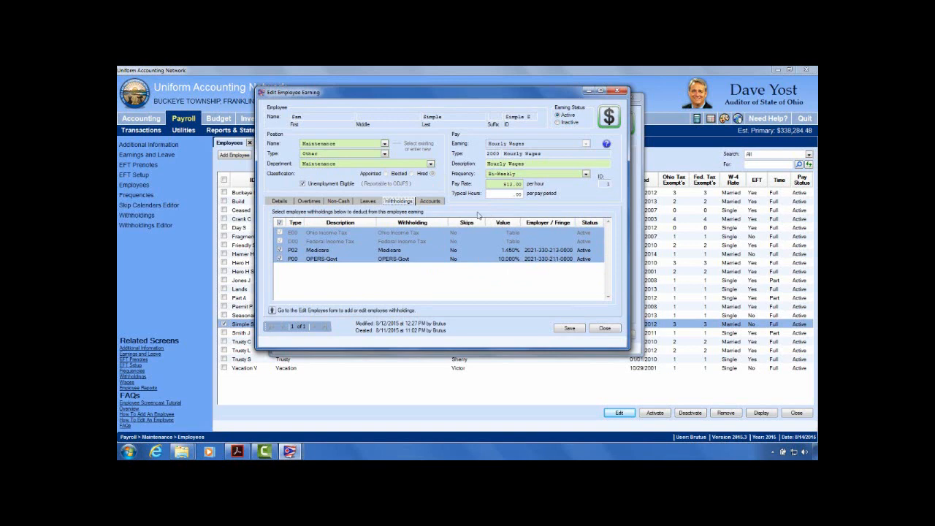
pyautogui.click(435, 203)
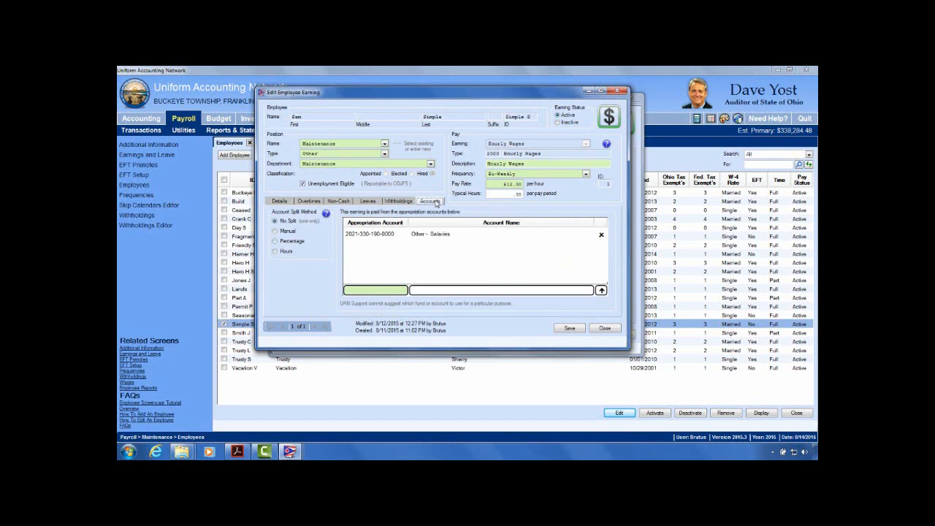
pyautogui.moveTo(403, 238)
pyautogui.moveTo(404, 294)
pyautogui.click(402, 290)
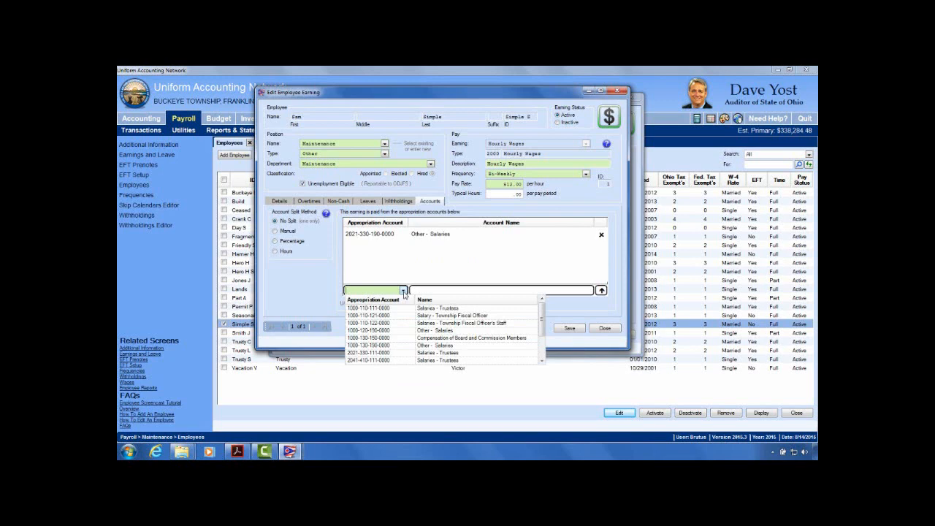
pyautogui.write('2')
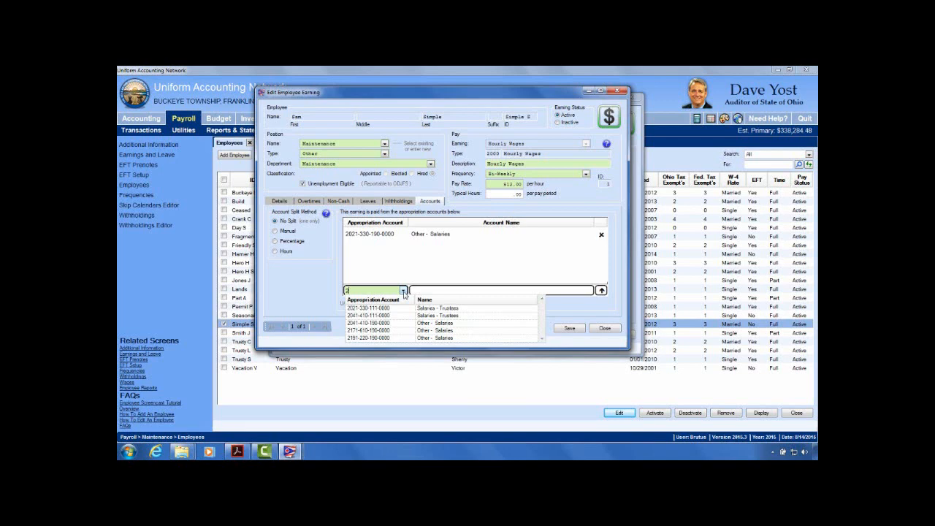
pyautogui.write('041')
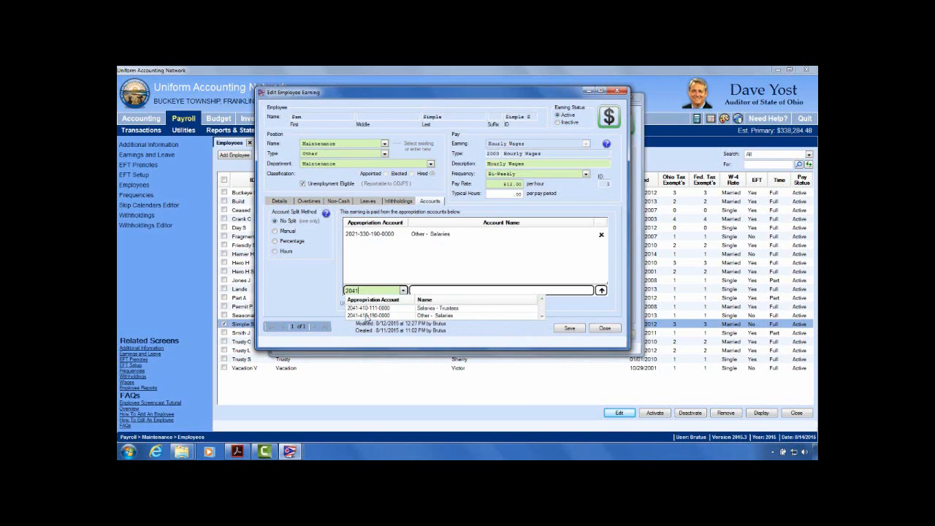
pyautogui.click(369, 316)
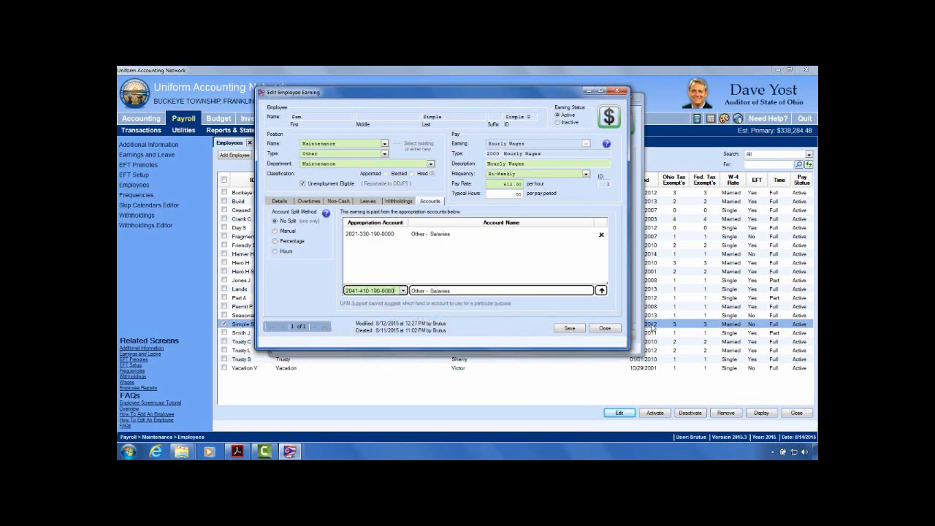
pyautogui.click(600, 291)
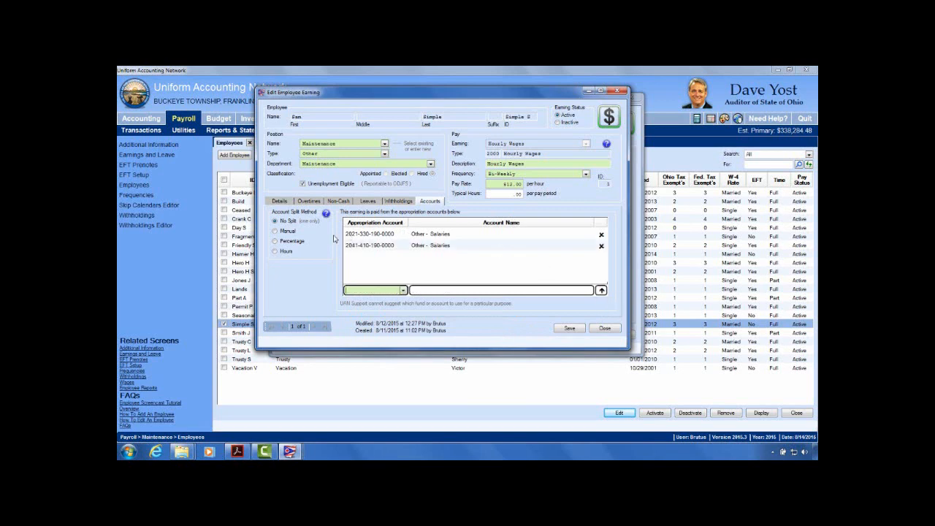
pyautogui.click(402, 290)
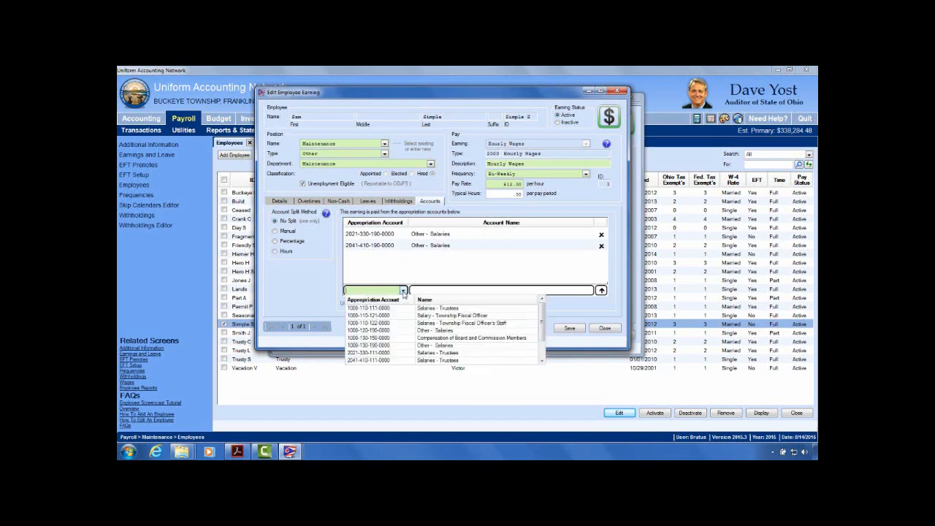
pyautogui.write('2171')
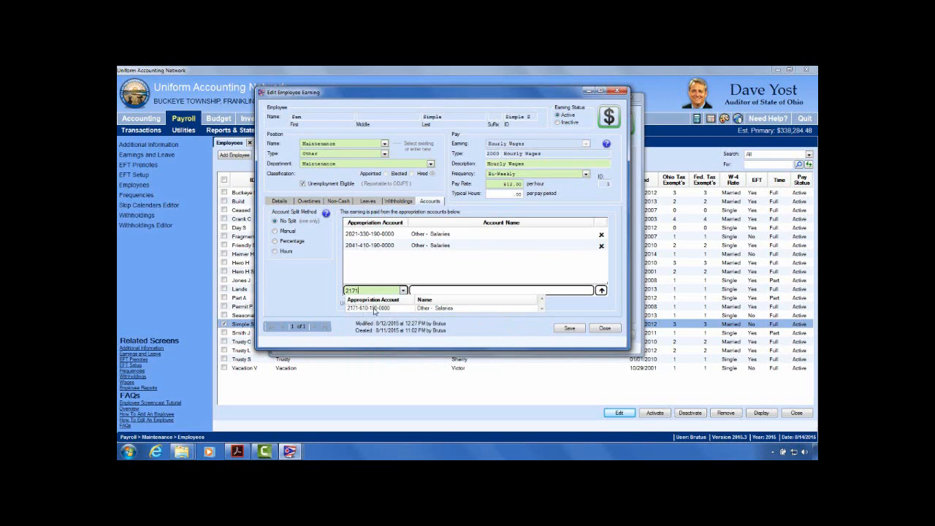
pyautogui.click(374, 309)
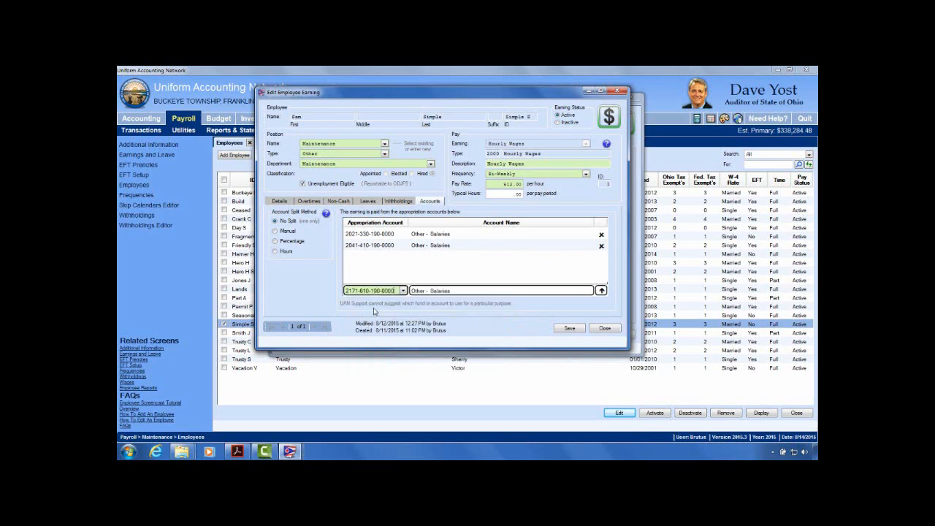
pyautogui.click(601, 290)
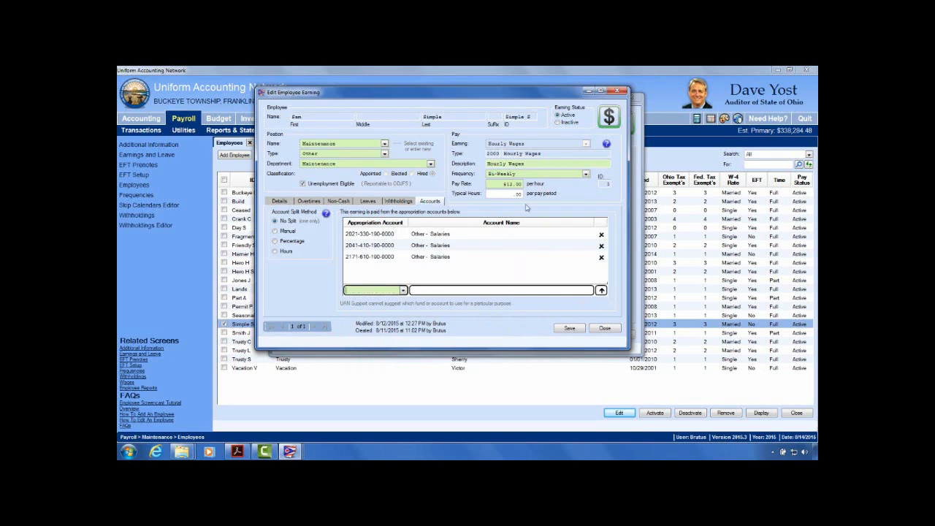
# Step: Consult the account split method help, then set the Hourly Wages earning's split method to Manual and save it
pyautogui.click(566, 329)
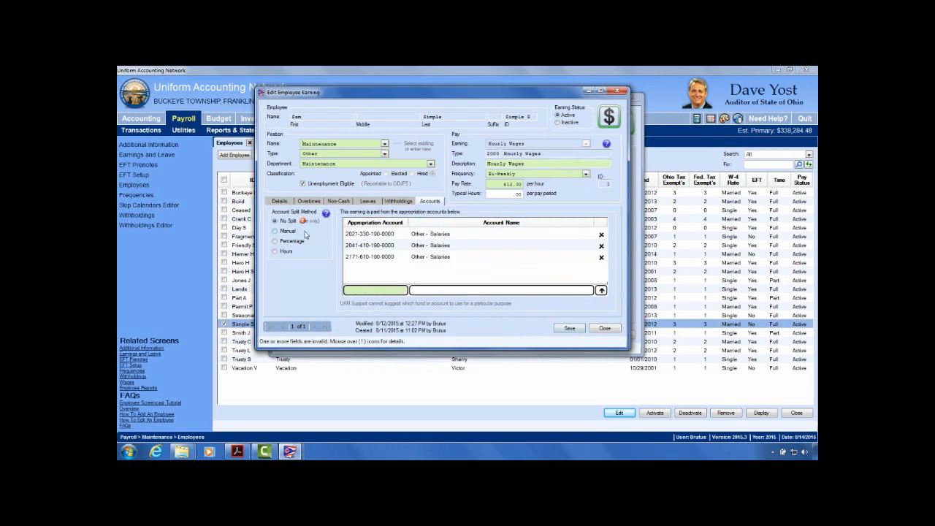
pyautogui.moveTo(303, 222)
pyautogui.click(326, 214)
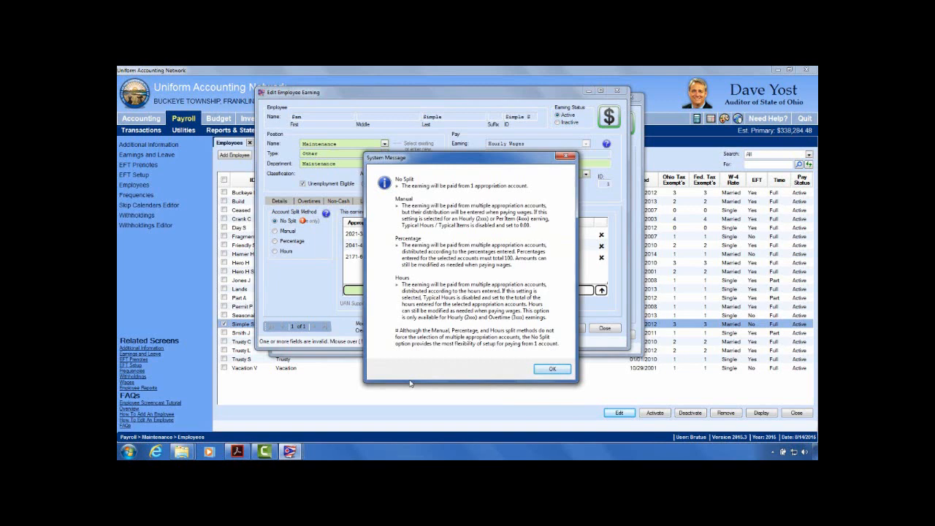
pyautogui.click(553, 368)
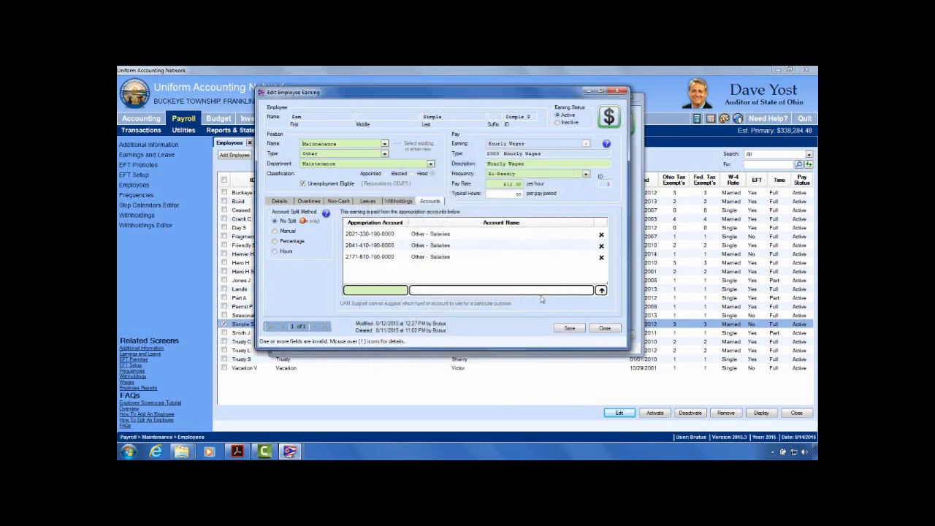
pyautogui.click(290, 232)
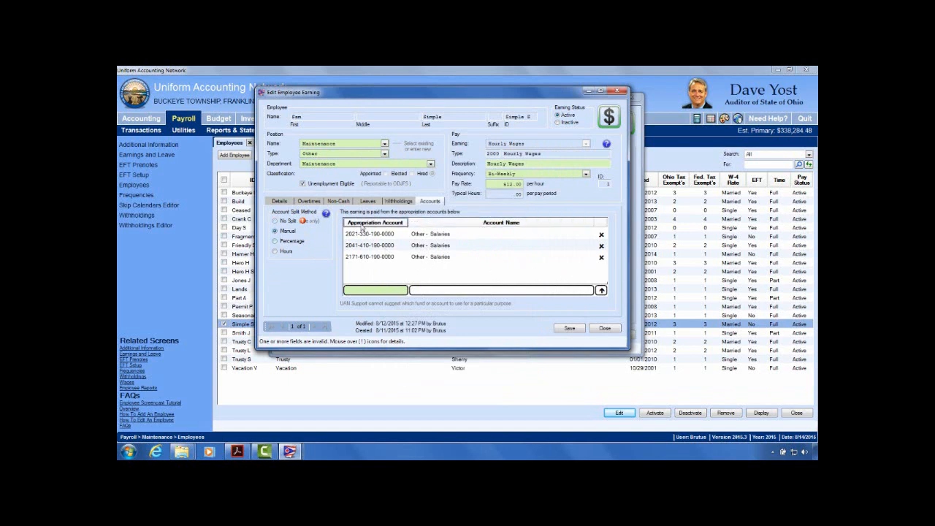
pyautogui.click(569, 328)
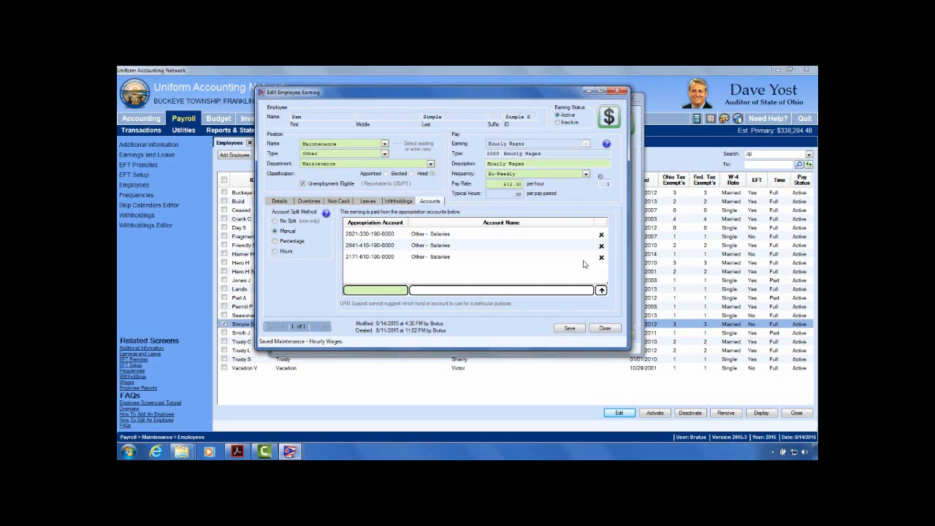
pyautogui.click(533, 164)
# Step: Switch the earning's account split method to Percentage and enter 34, 33 and 33 percent for the three accounts
pyautogui.click(275, 242)
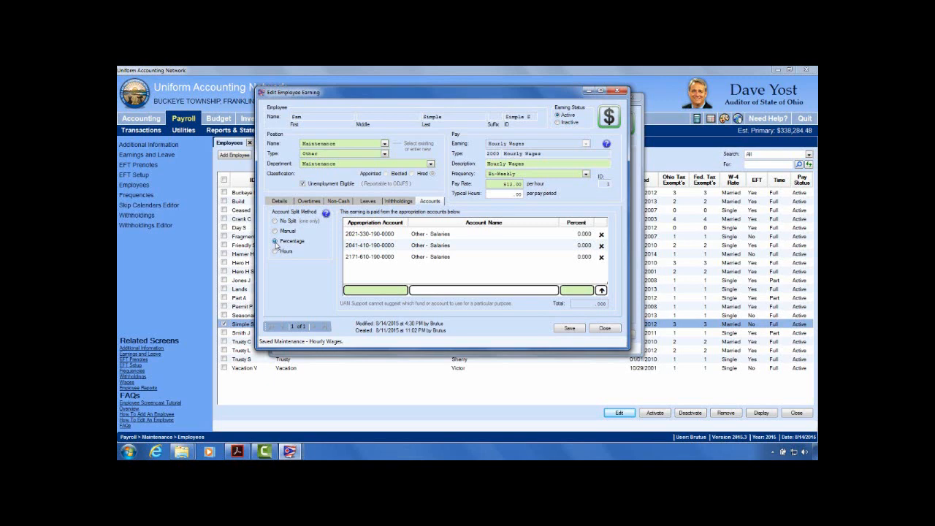
pyautogui.click(577, 234)
pyautogui.write('34')
pyautogui.press('Tab')
pyautogui.write('33')
pyautogui.press('Tab')
pyautogui.write('33')
pyautogui.press('Tab')
# Step: Set the three accounts' percentages to 50, 50 and 0
pyautogui.write('50')
pyautogui.press('Tab')
pyautogui.write('50')
pyautogui.press('Tab')
pyautogui.write('0')
pyautogui.press('Tab')
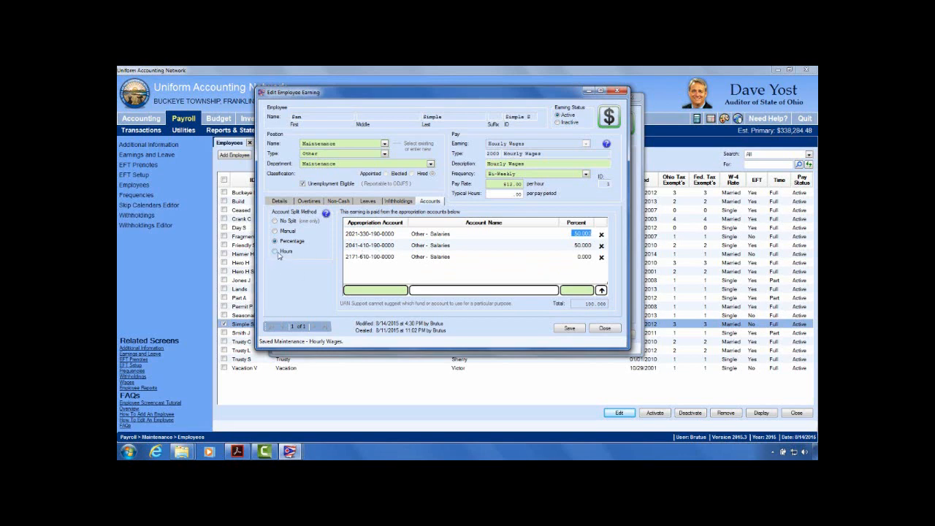
# Step: Switch the earning's account split method to Hours and enter 40, 20 and 20 hours for the three accounts
pyautogui.click(276, 252)
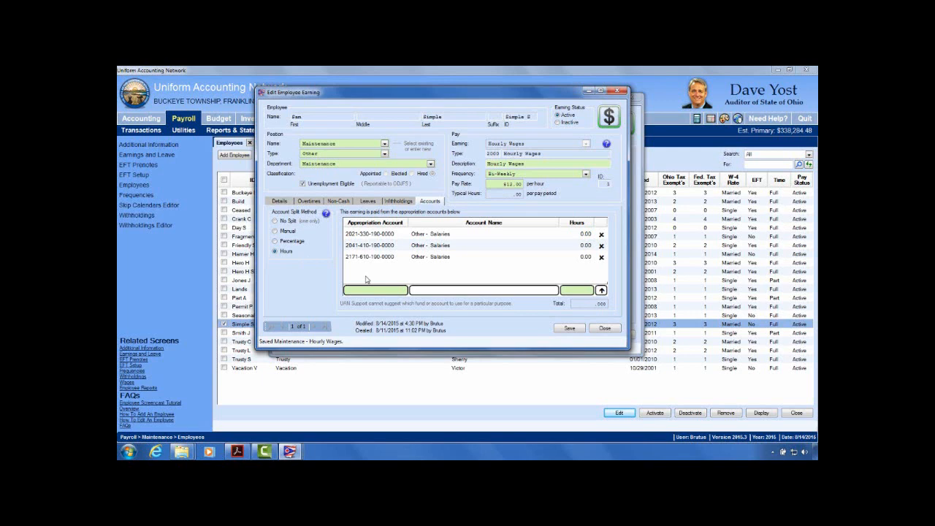
pyautogui.click(587, 235)
pyautogui.write('40')
pyautogui.press('Return')
pyautogui.write('20')
pyautogui.press('Return')
pyautogui.write('20')
pyautogui.press('Return')
# Step: Return the earning's account split method to Manual, then save and close the Hourly Wages earning
pyautogui.click(286, 232)
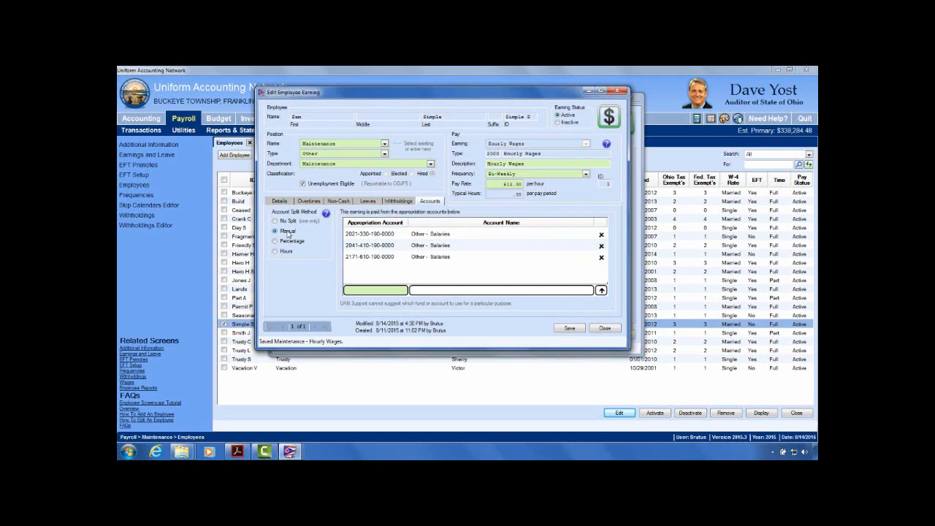
pyautogui.click(568, 330)
pyautogui.click(605, 329)
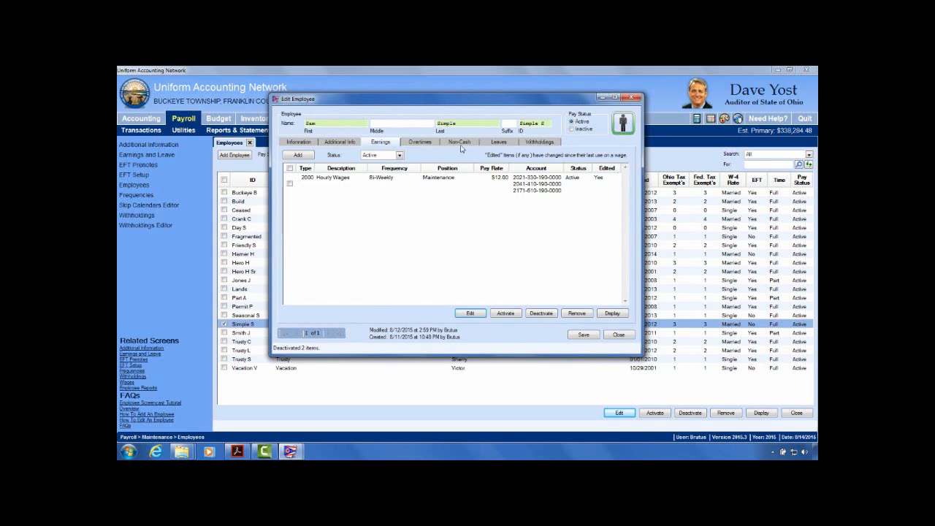
# Step: Open the employee's Medicare withholding for editing and check its regular and fringe benefit employee share
pyautogui.click(550, 142)
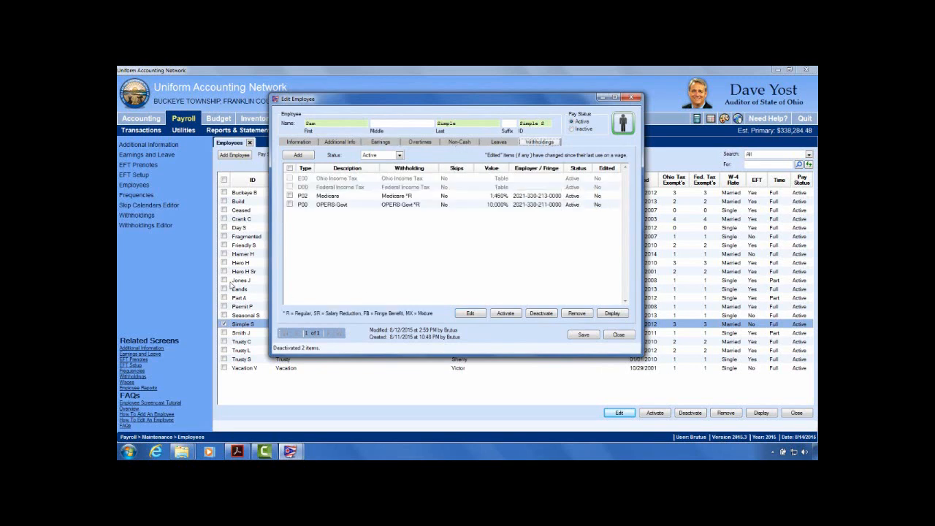
pyautogui.click(290, 195)
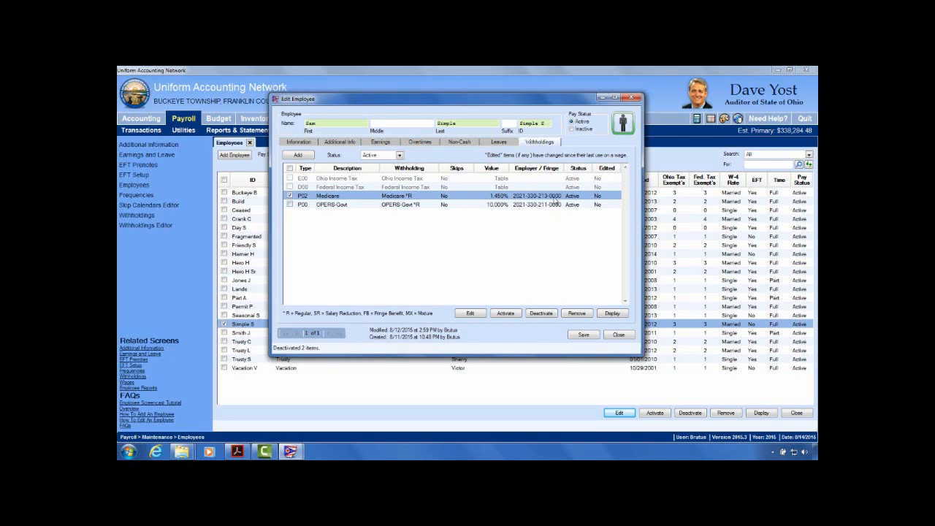
pyautogui.click(478, 317)
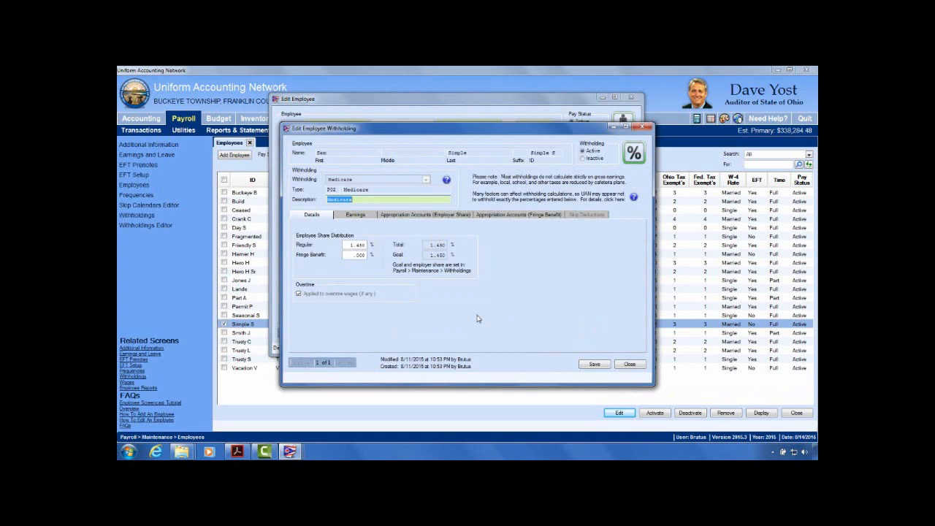
pyautogui.moveTo(519, 134); pyautogui.dragTo(513, 108)
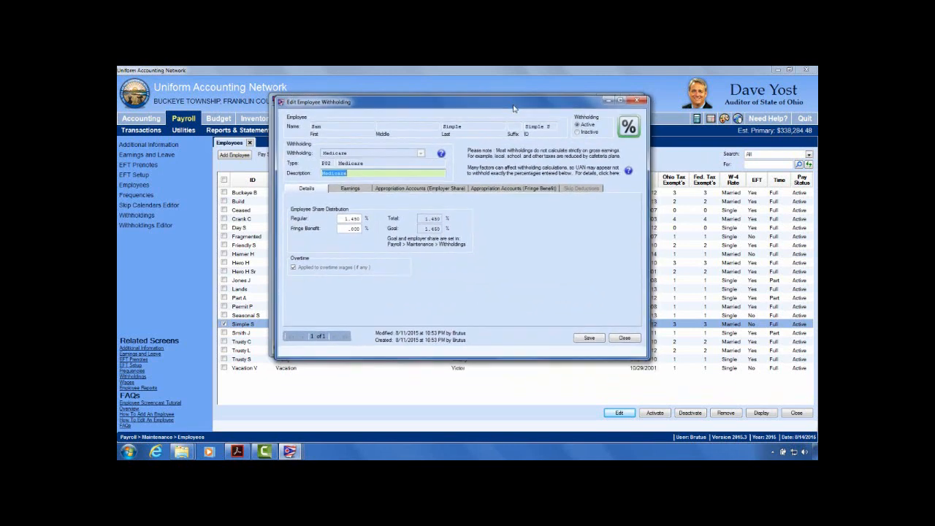
pyautogui.moveTo(584, 106); pyautogui.dragTo(568, 163)
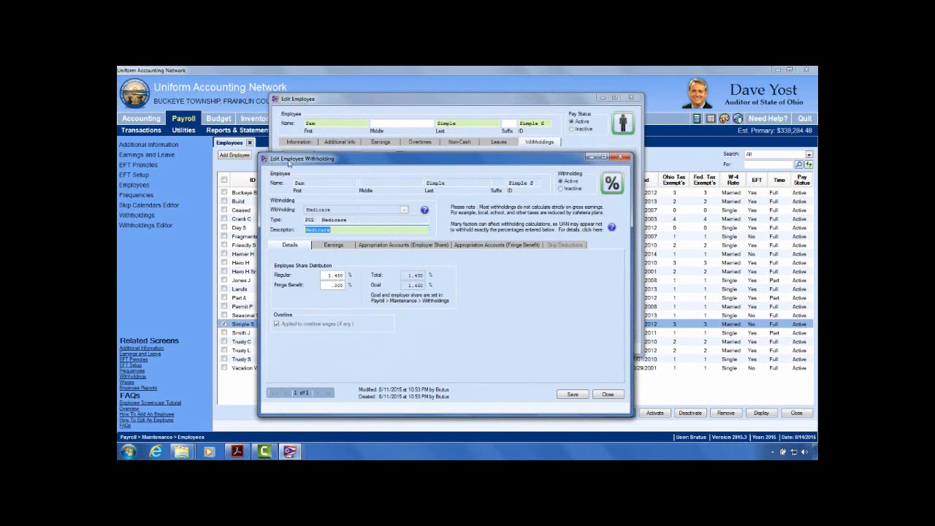
pyautogui.moveTo(347, 165); pyautogui.dragTo(352, 116)
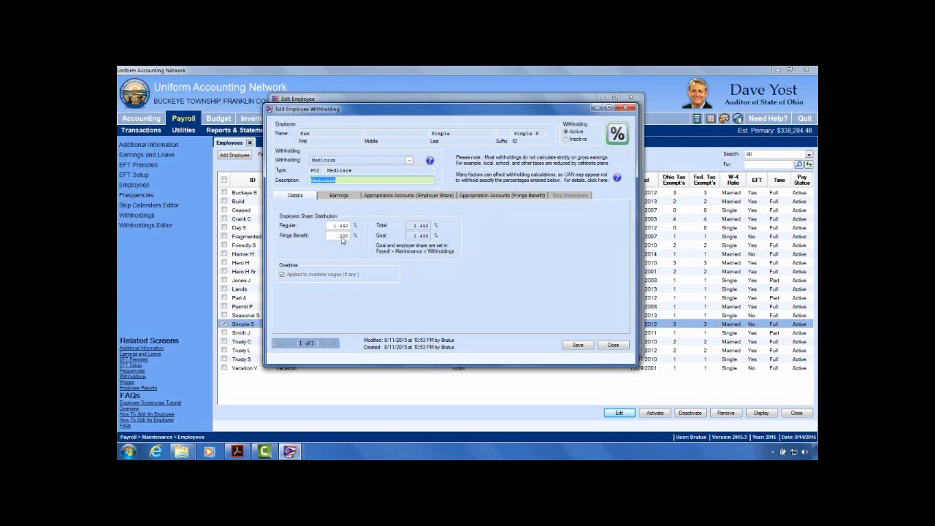
pyautogui.click(342, 238)
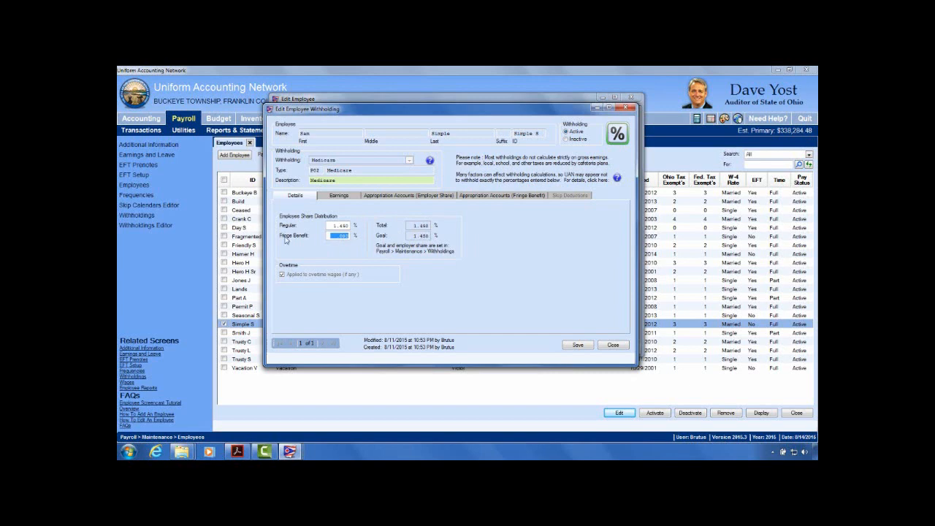
pyautogui.click(340, 226)
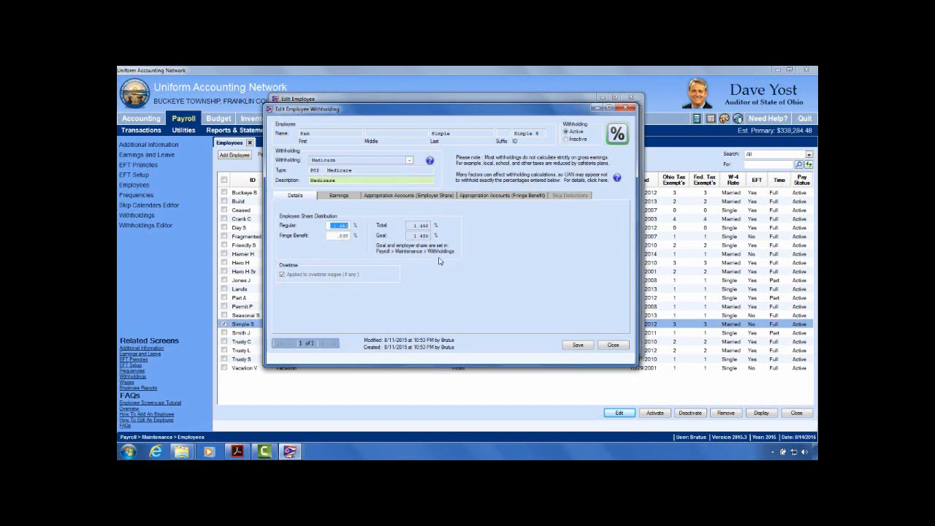
# Step: Review the earnings attached to the Medicare withholding, deselecting the active Hourly Wages earning and selecting it again
pyautogui.click(346, 197)
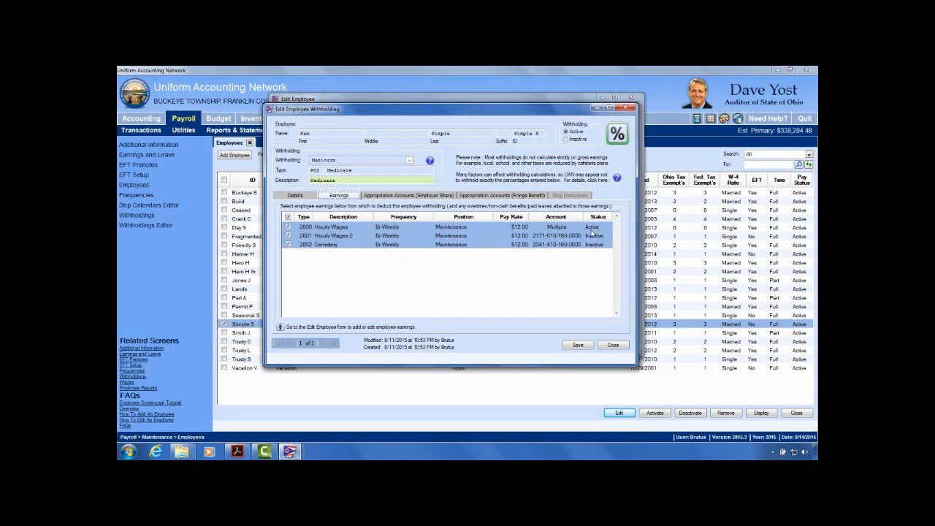
pyautogui.click(289, 228)
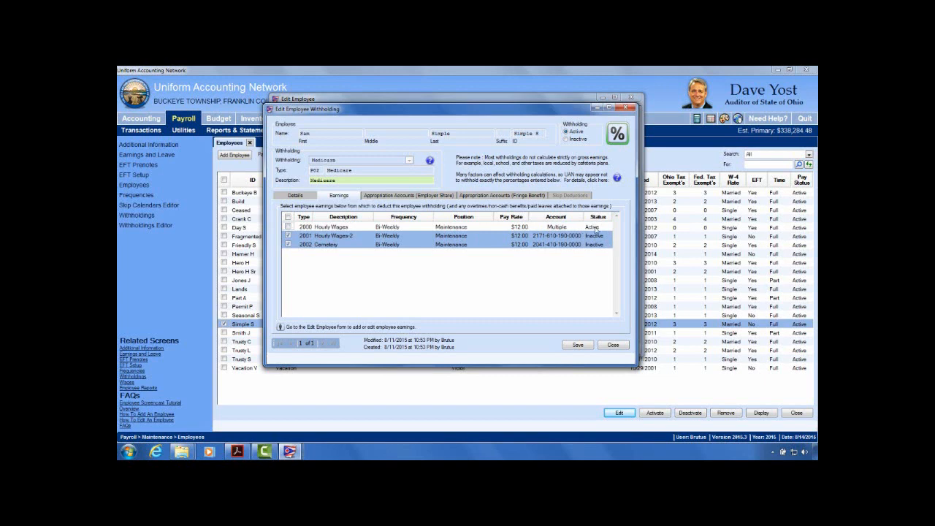
pyautogui.click(288, 227)
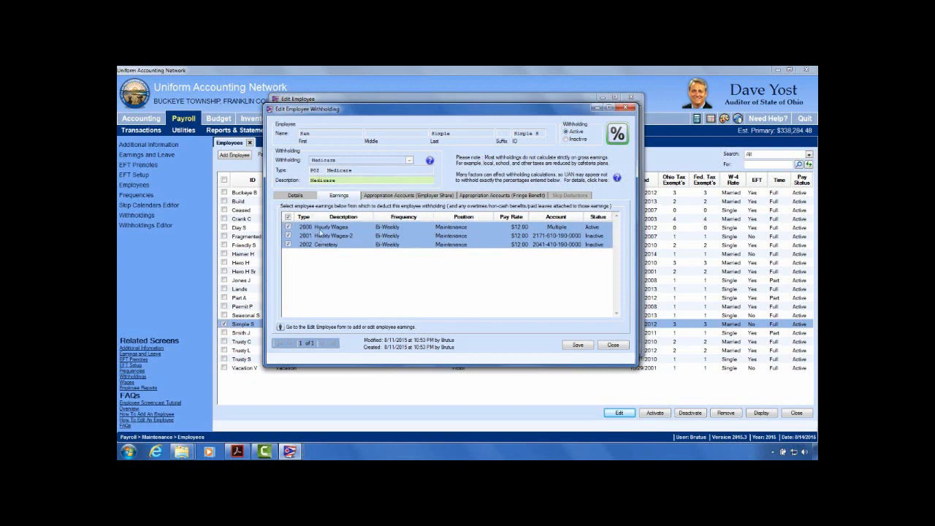
# Step: Read the help on the account split methods for the Medicare withholding's employer share
pyautogui.click(427, 195)
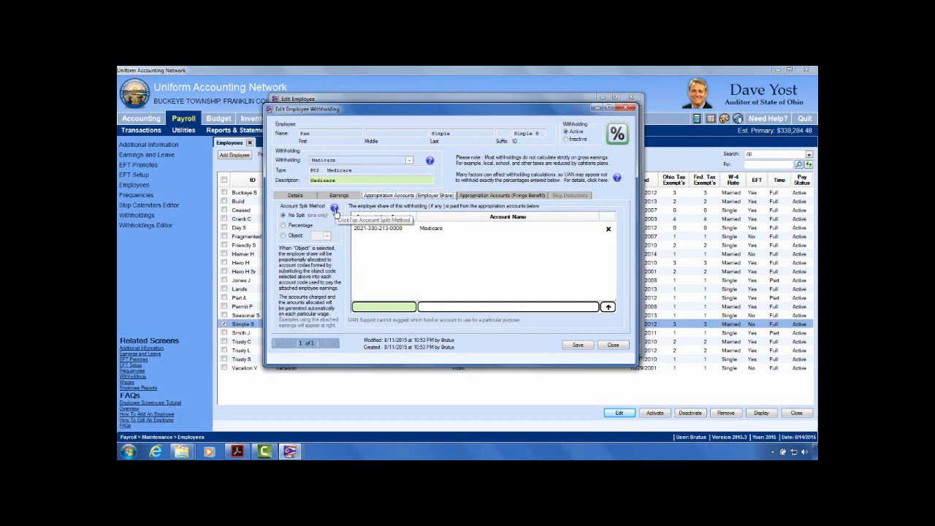
pyautogui.click(334, 208)
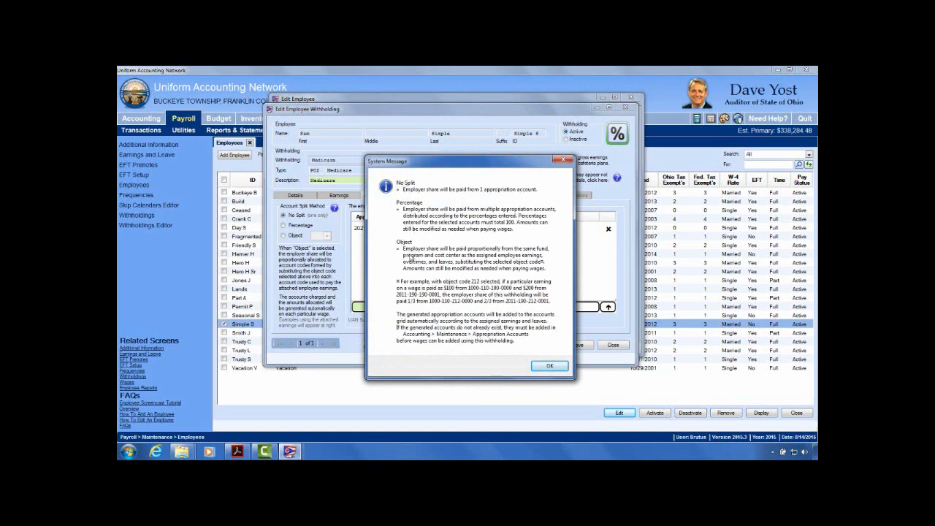
pyautogui.click(550, 366)
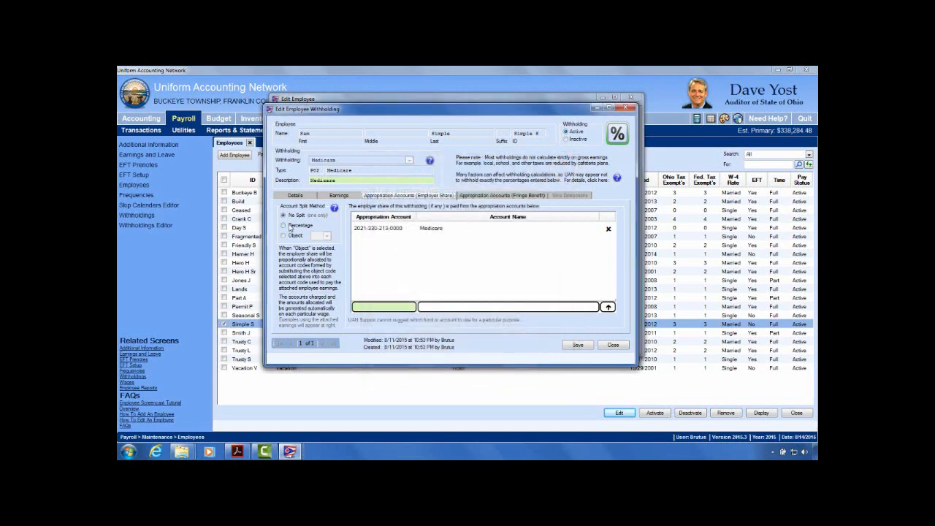
pyautogui.click(284, 226)
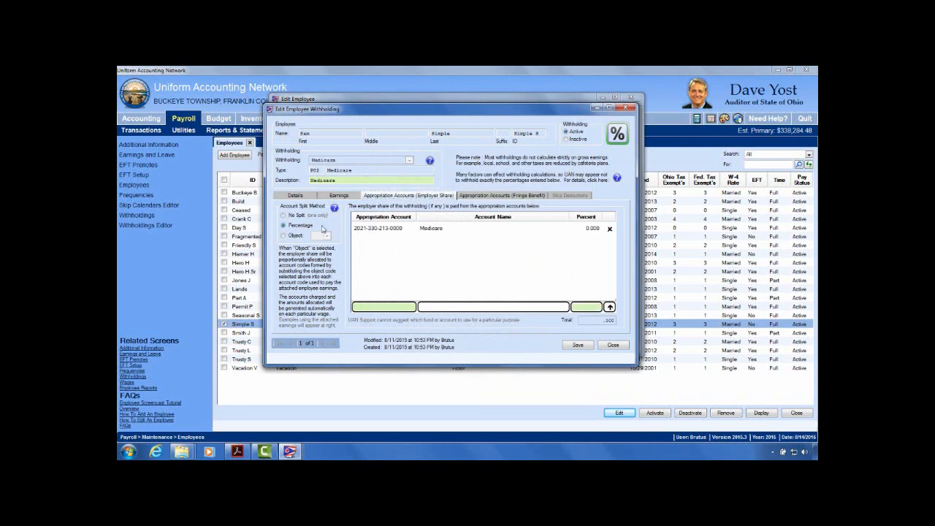
pyautogui.click(411, 306)
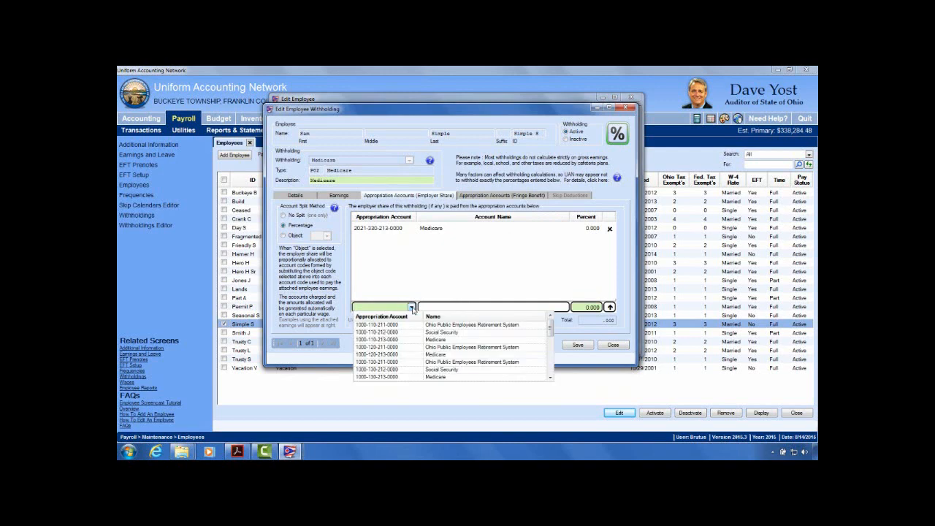
pyautogui.write('1000')
pyautogui.press('BackSpace')
pyautogui.press('BackSpace')
pyautogui.press('BackSpace')
pyautogui.press('BackSpace')
pyautogui.write('2')
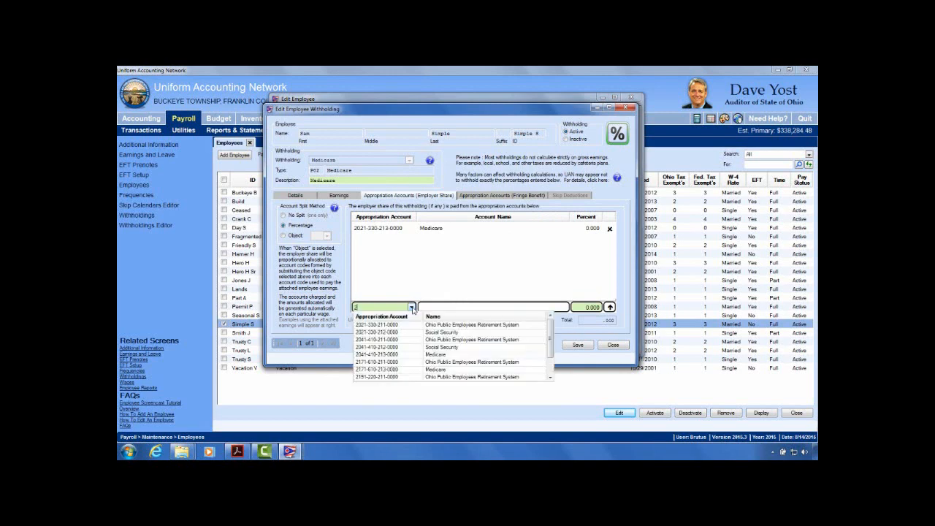
pyautogui.write('171')
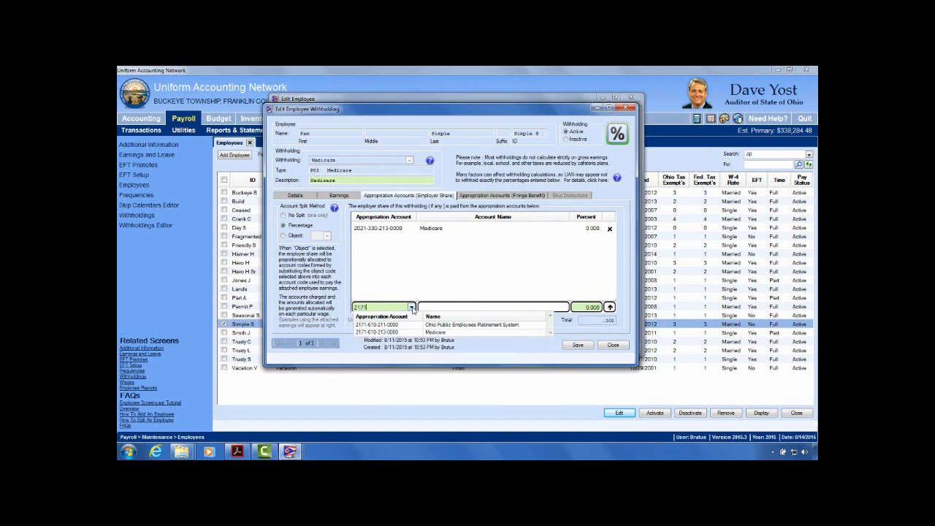
pyautogui.click(441, 333)
pyautogui.click(610, 307)
# Step: Split the Medicare employer share 50 percent to each of the two appropriation accounts
pyautogui.click(592, 229)
pyautogui.write('50')
pyautogui.press('Tab')
pyautogui.write('50')
pyautogui.press('Tab')
pyautogui.write('75')
pyautogui.press('Tab')
pyautogui.write('25')
pyautogui.press('Tab')
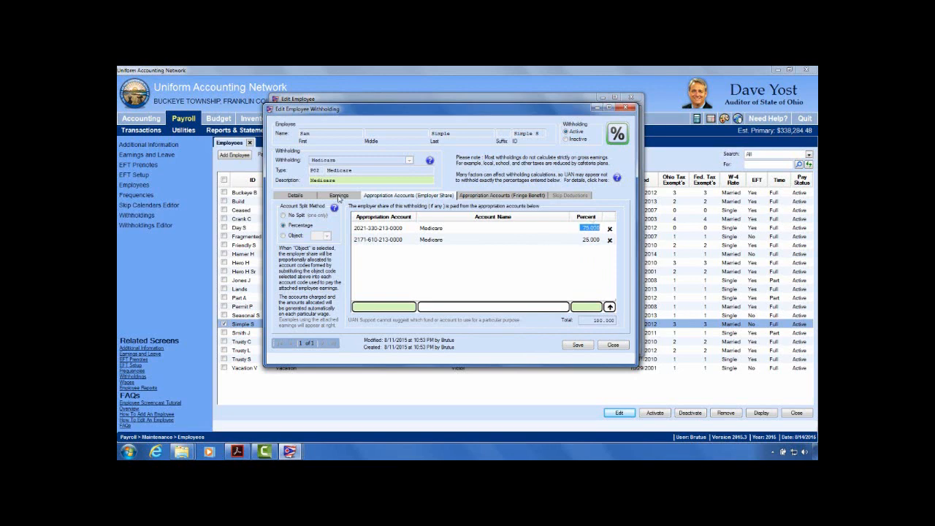
# Step: Check which accounts pay the earnings attached to the Medicare withholding, then return to its employer share accounts
pyautogui.click(339, 198)
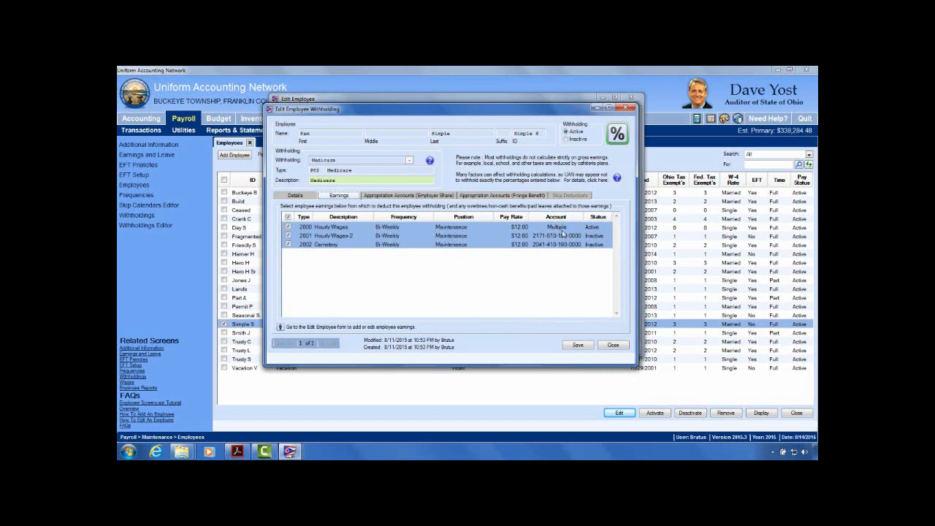
pyautogui.click(437, 198)
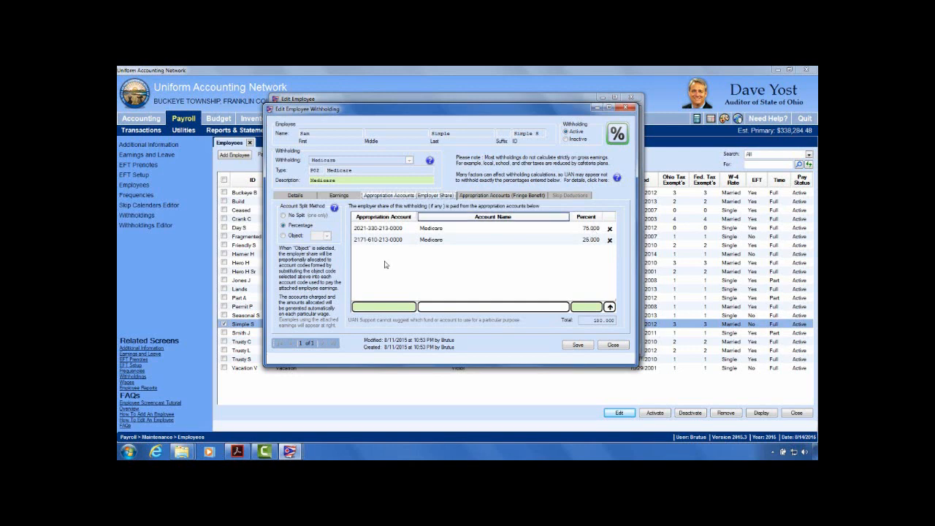
# Step: Change the Medicare employer share's account split method to Object, using object 213 Medicare
pyautogui.click(283, 236)
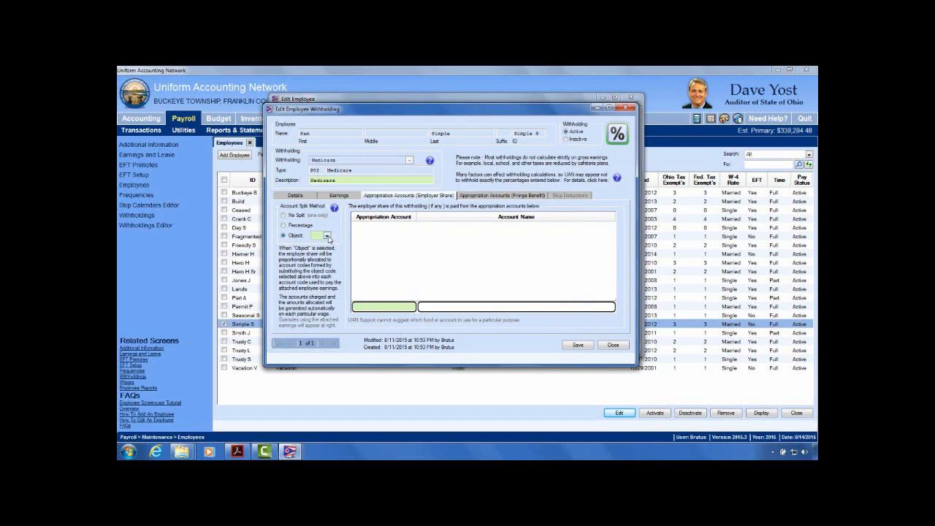
pyautogui.click(326, 236)
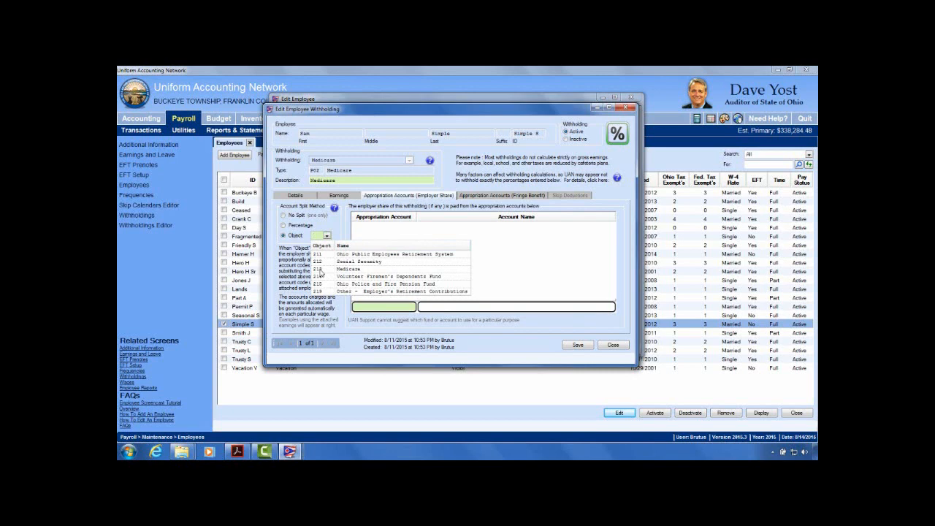
pyautogui.click(320, 269)
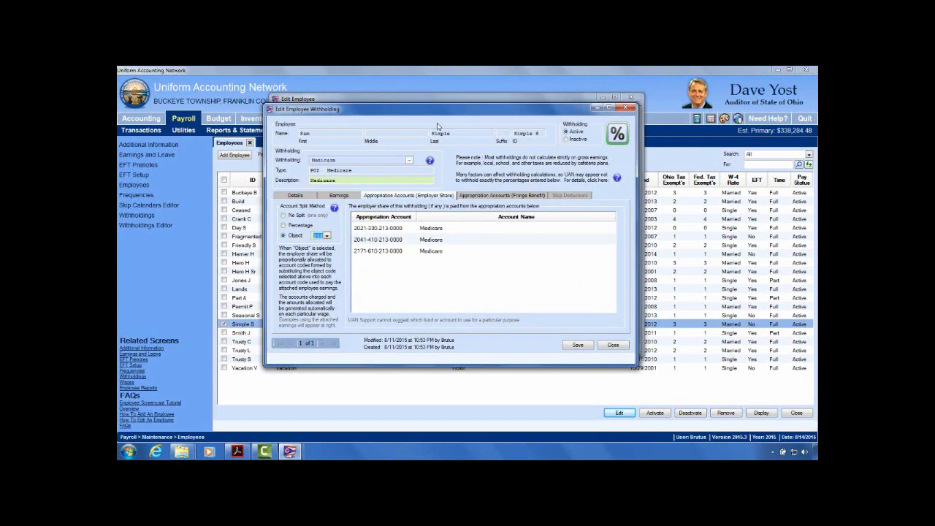
# Step: Arrange the employee and withholding windows side by side to compare the Hourly Wages accounts with the Medicare employer share accounts
pyautogui.moveTo(403, 114); pyautogui.dragTo(521, 142)
pyautogui.click(478, 102)
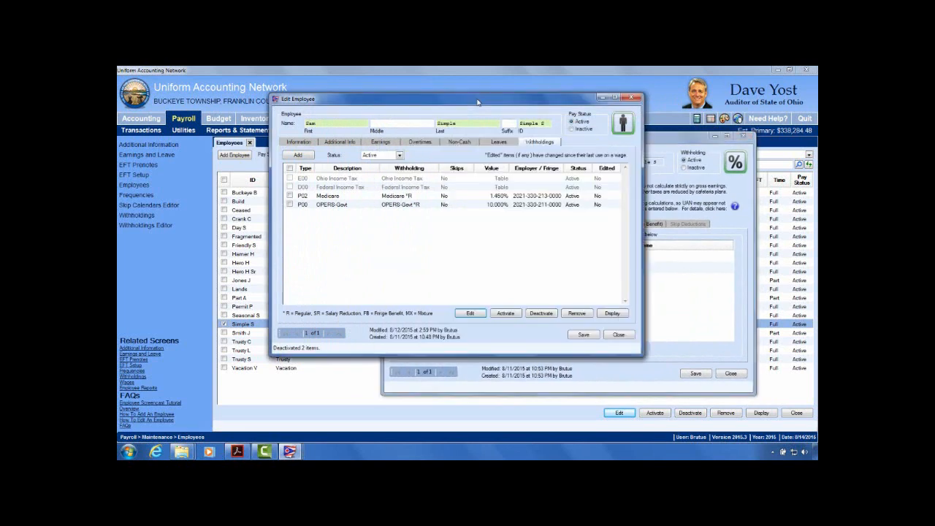
pyautogui.moveTo(476, 104); pyautogui.dragTo(331, 87)
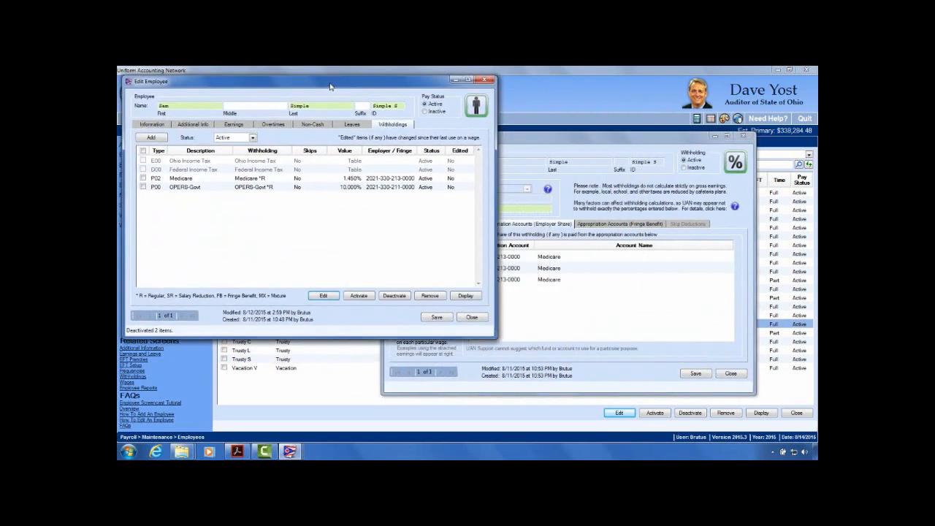
pyautogui.click(597, 145)
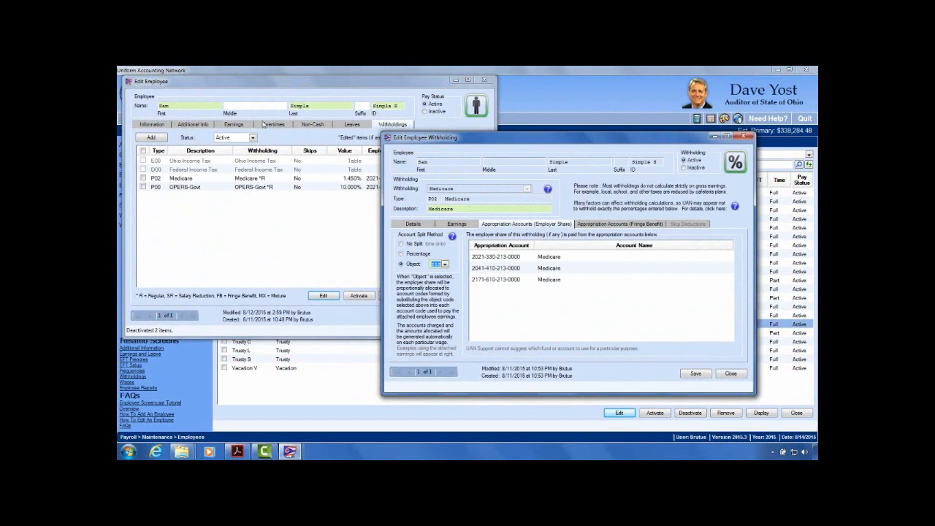
pyautogui.click(287, 86)
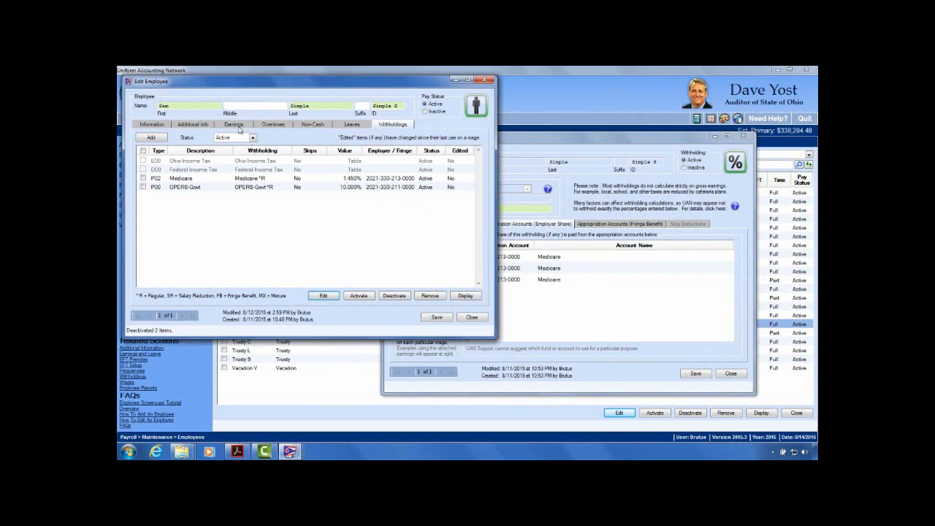
pyautogui.click(235, 125)
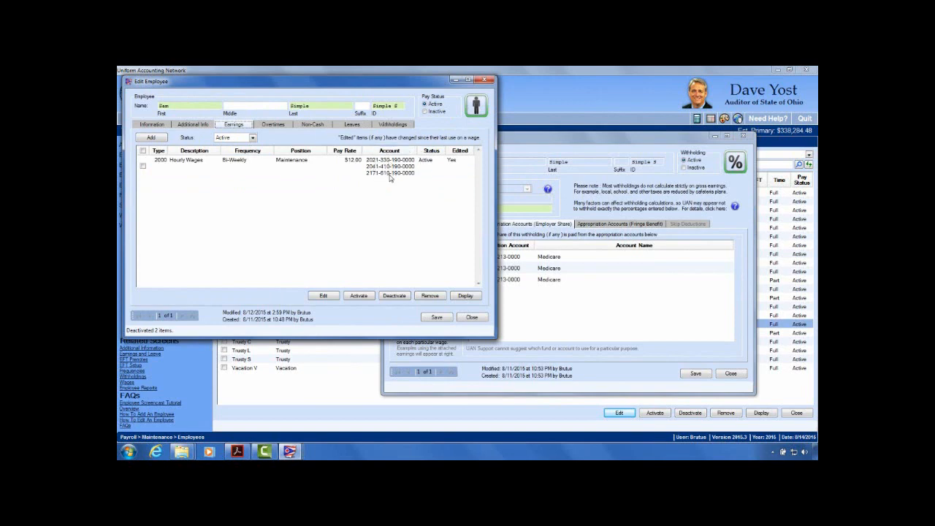
pyautogui.moveTo(570, 137); pyautogui.dragTo(617, 66)
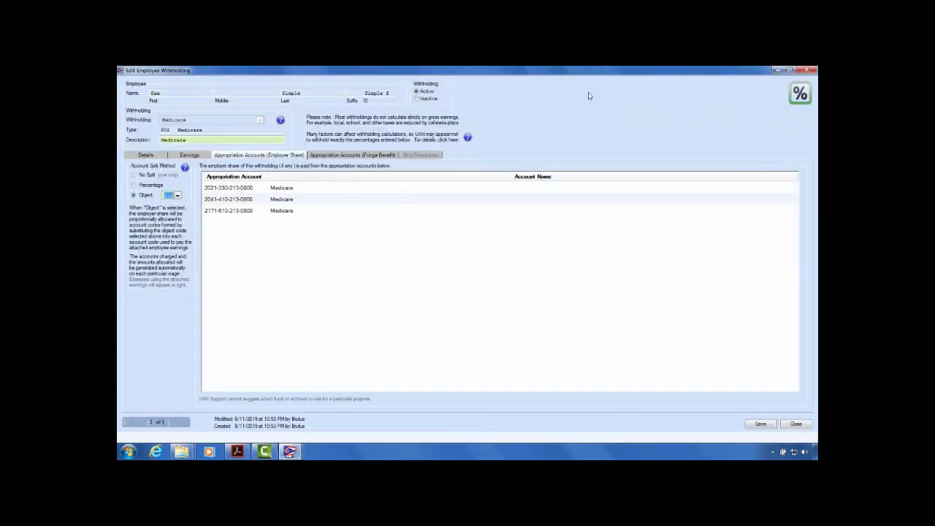
pyautogui.click(789, 71)
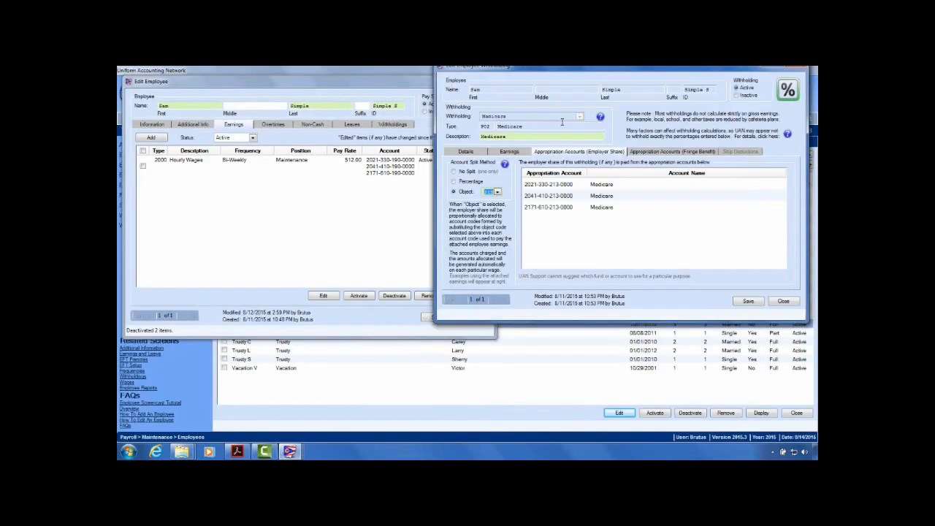
pyautogui.moveTo(577, 70)
pyautogui.mouseDown()
pyautogui.moveTo(583, 79)
pyautogui.moveTo(563, 79)
pyautogui.mouseUp()
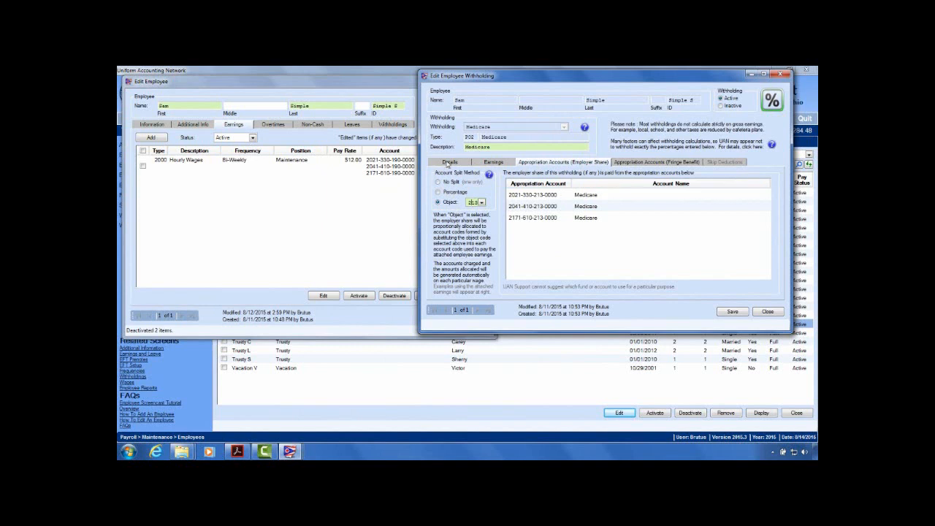
# Step: Review the earnings attached to the Medicare withholding and its employer share and fringe benefit appropriation accounts
pyautogui.click(494, 162)
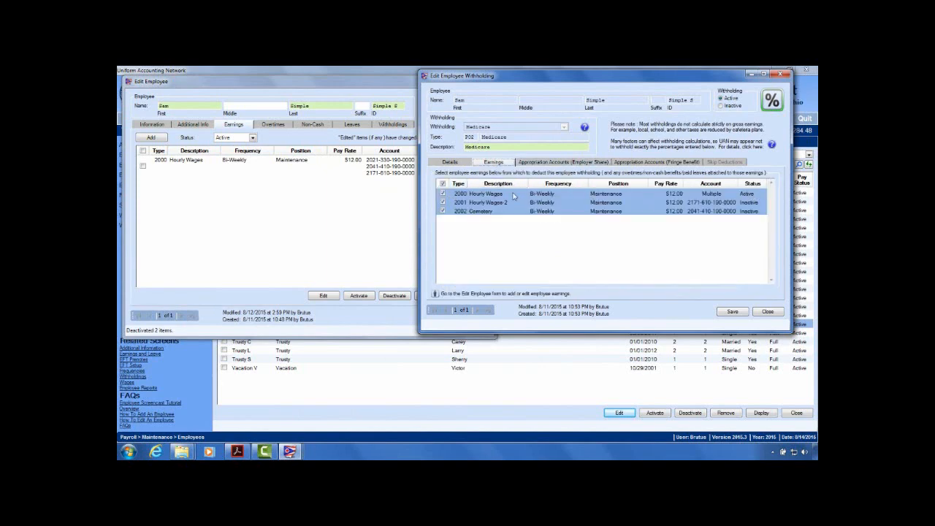
pyautogui.click(538, 162)
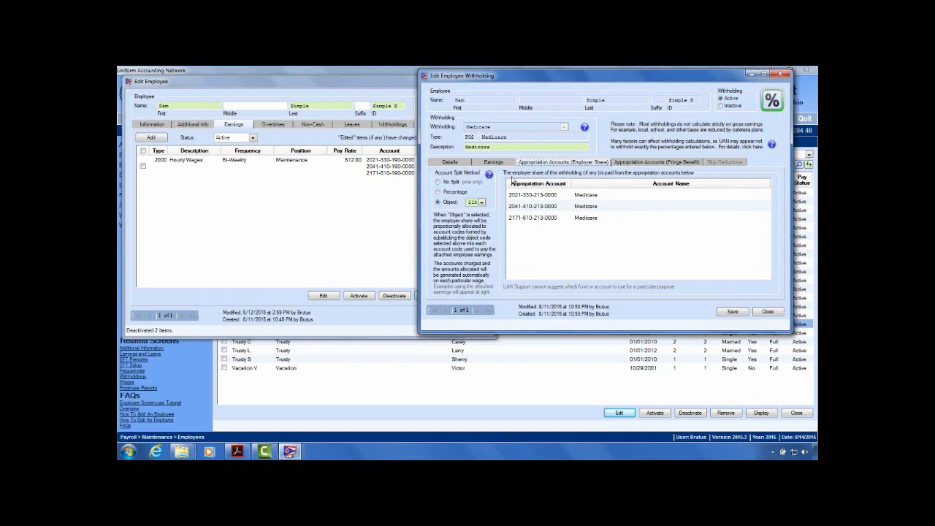
pyautogui.click(640, 168)
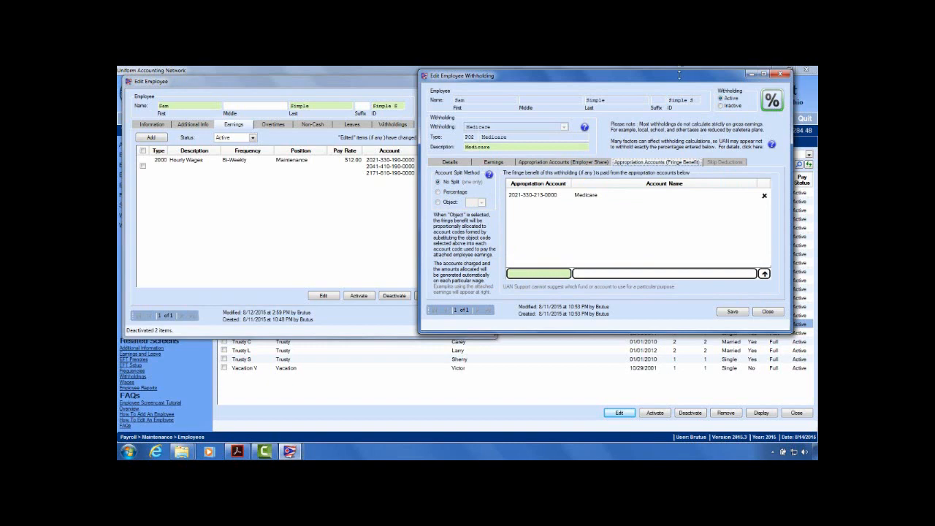
pyautogui.moveTo(680, 78); pyautogui.dragTo(595, 82)
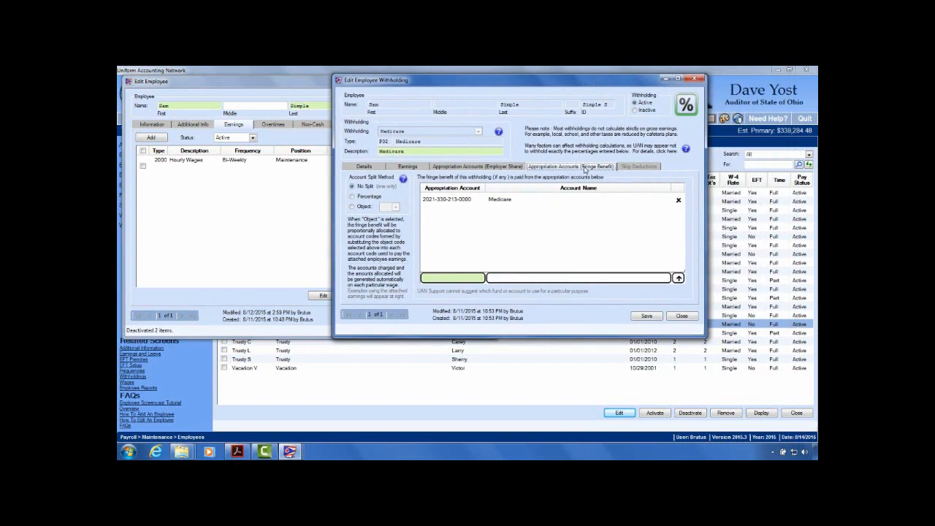
# Step: Try distributing the Medicare employer share as 0 percent regular and 1.45 percent fringe benefit
pyautogui.click(369, 168)
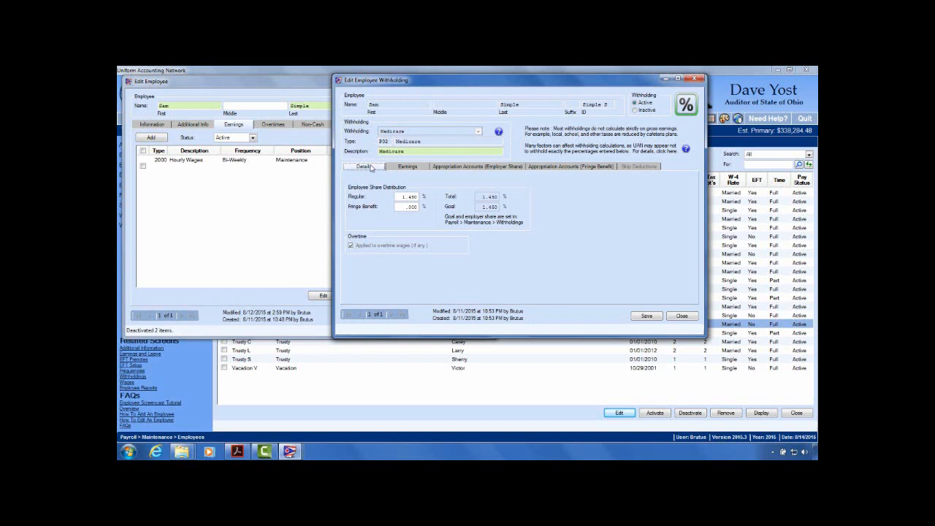
pyautogui.click(409, 198)
pyautogui.write('0.')
pyautogui.click(404, 208)
pyautogui.write('1.45')
# Step: Try distributing the Medicare employer share as 1.00 percent regular and 0.45 percent fringe benefit
pyautogui.hotkey('shift', 'Tab')
pyautogui.write('1.00')
pyautogui.press('Tab')
pyautogui.press('BackSpace')
pyautogui.write('.45')
pyautogui.press('Tab')
# Step: Return the Medicare employer share distribution to 1.45 percent regular and 0 percent fringe benefit
pyautogui.doubleClick(409, 207)
pyautogui.press('BackSpace')
pyautogui.write('00')
pyautogui.doubleClick(411, 198)
pyautogui.write('1.45')
pyautogui.click(407, 198)
# Step: Compare the Medicare employer share distribution with the accounts assigned to the employer share and the fringe benefit
pyautogui.click(468, 168)
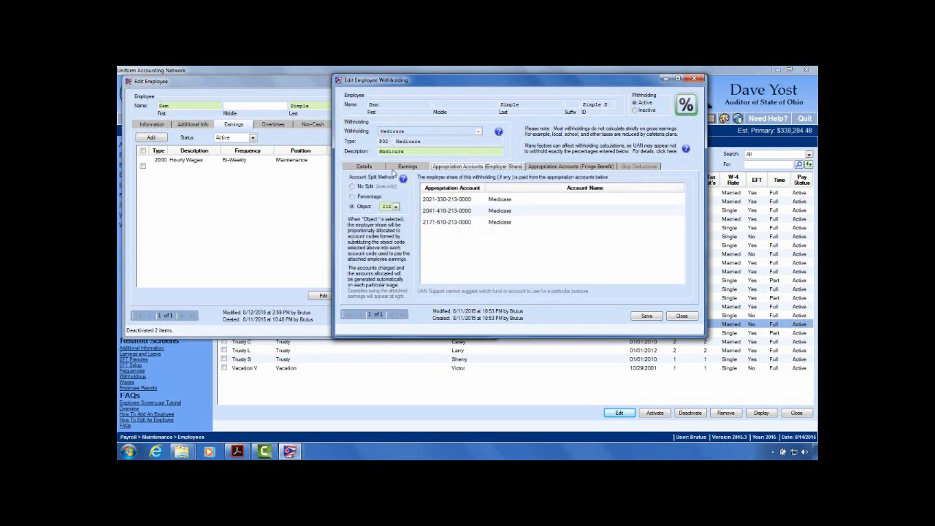
pyautogui.click(377, 169)
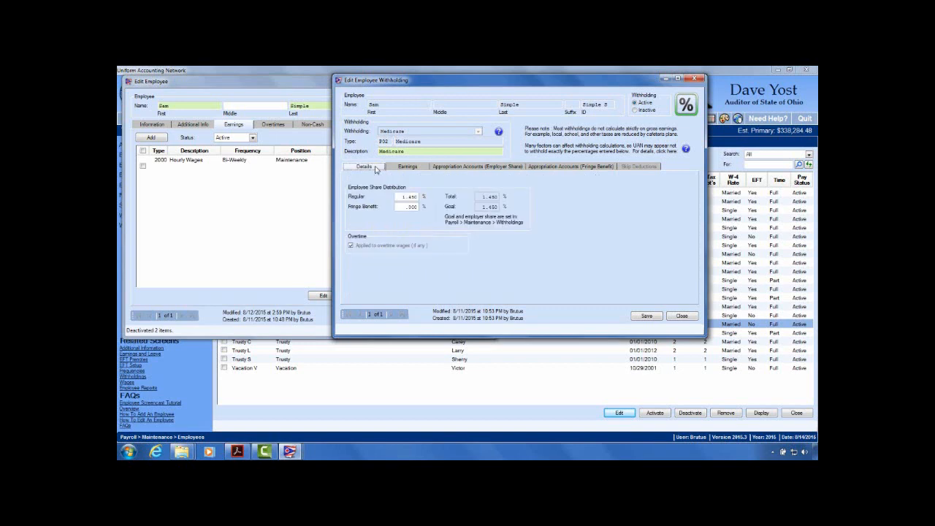
pyautogui.click(418, 207)
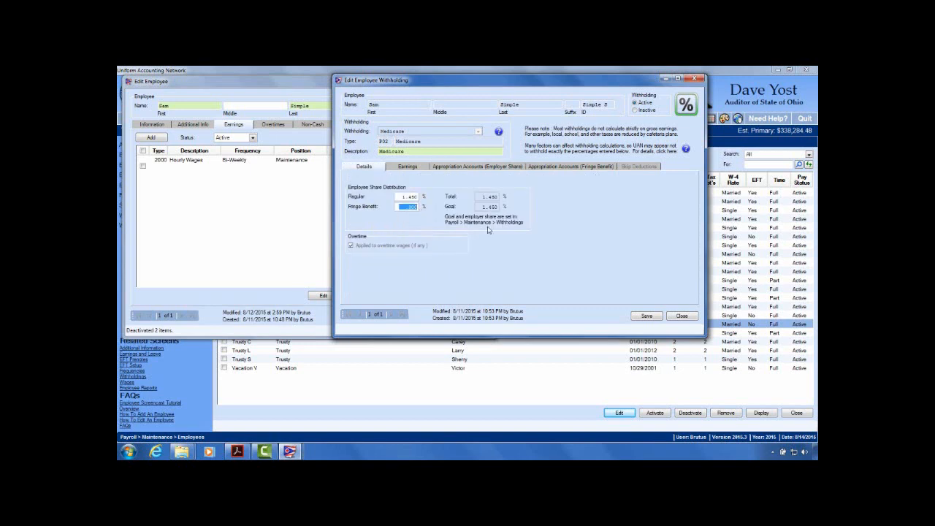
pyautogui.click(581, 168)
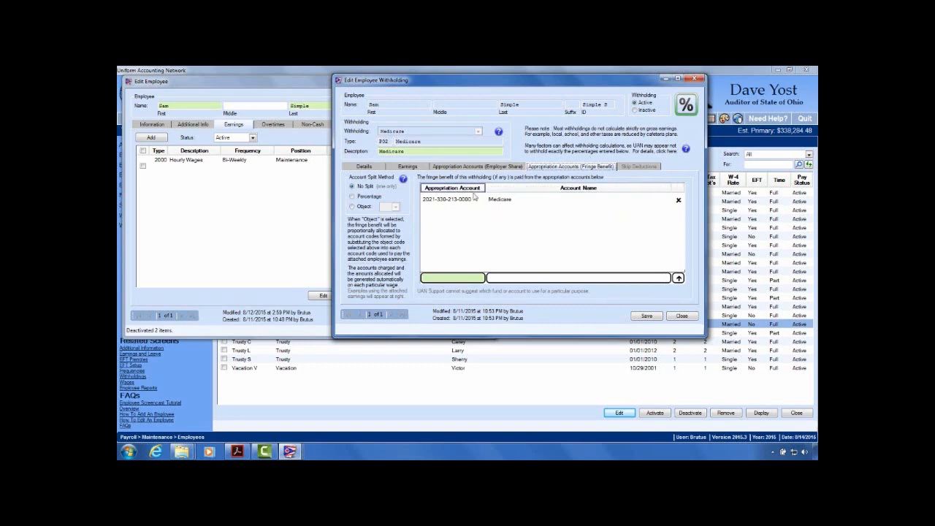
pyautogui.moveTo(481, 200)
pyautogui.click(365, 166)
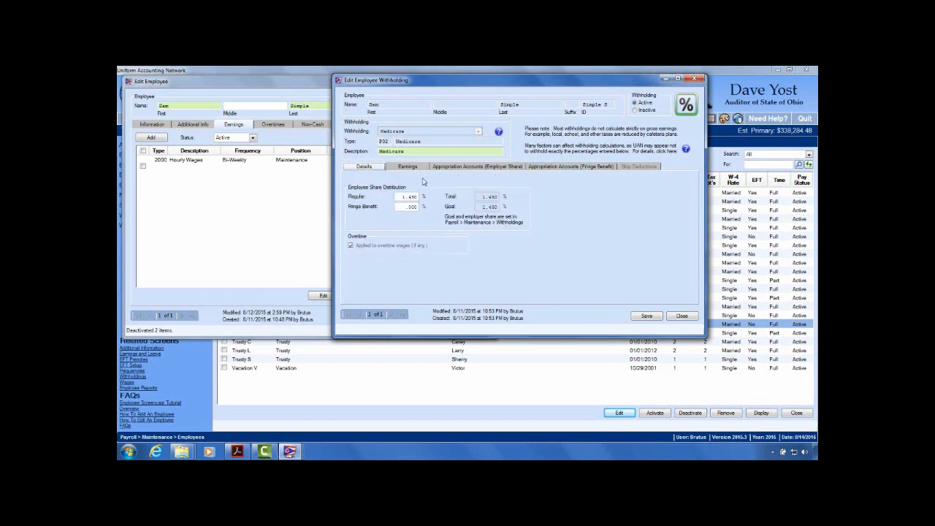
pyautogui.click(504, 167)
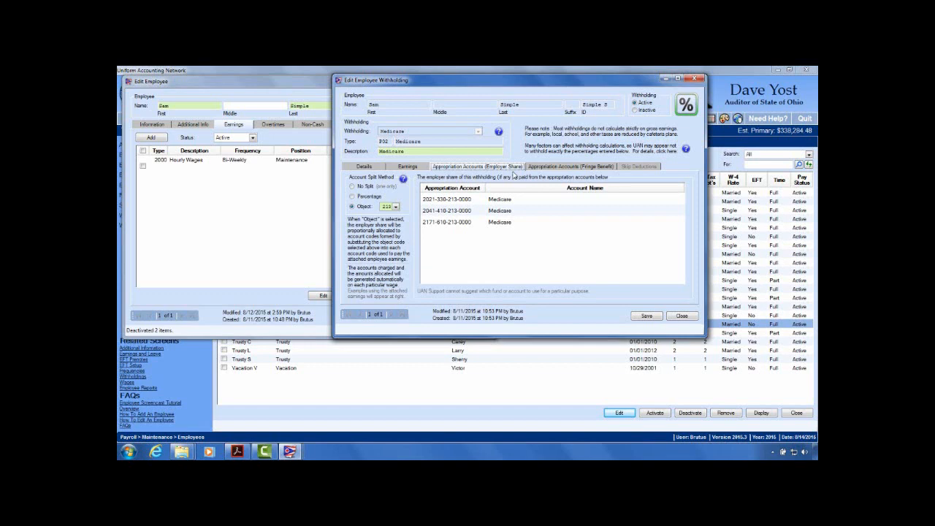
# Step: Set the Medicare fringe benefit's account split method to Object 213 Medicare, then save and close the withholding
pyautogui.click(561, 168)
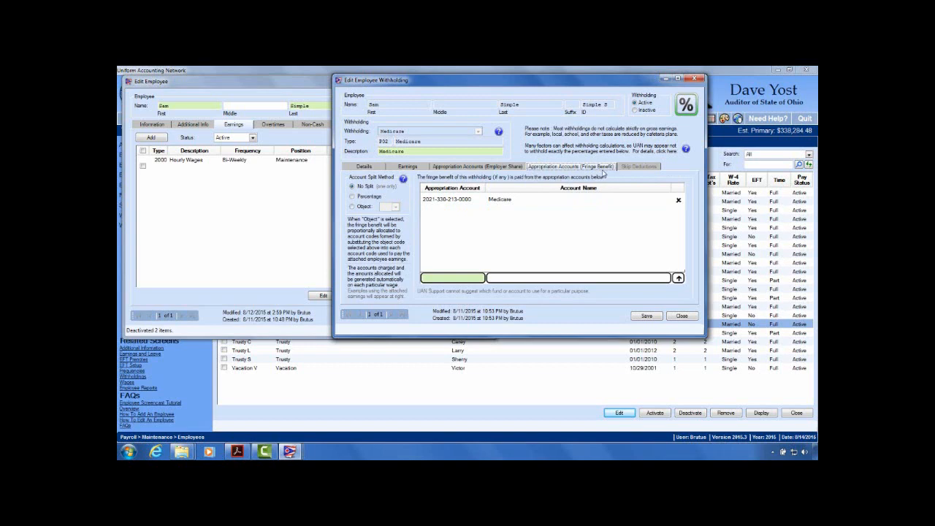
pyautogui.click(355, 206)
pyautogui.click(395, 207)
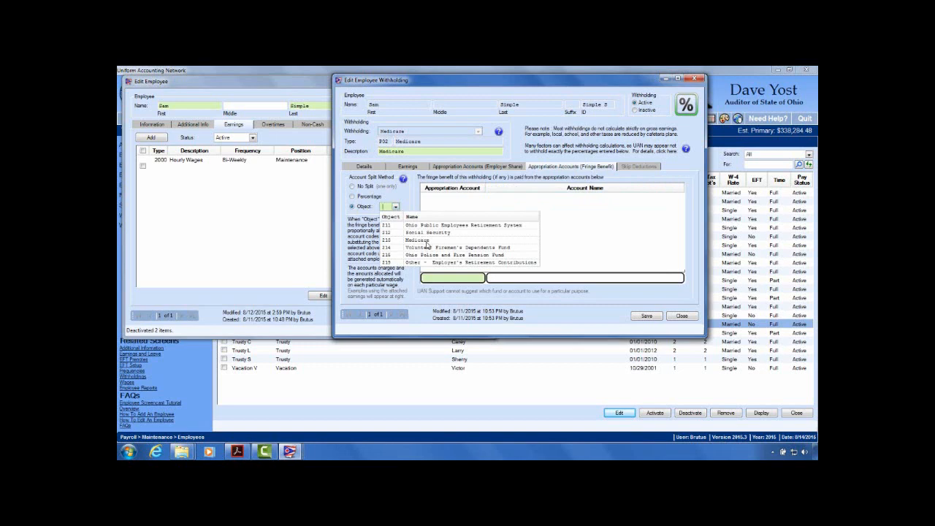
pyautogui.click(427, 241)
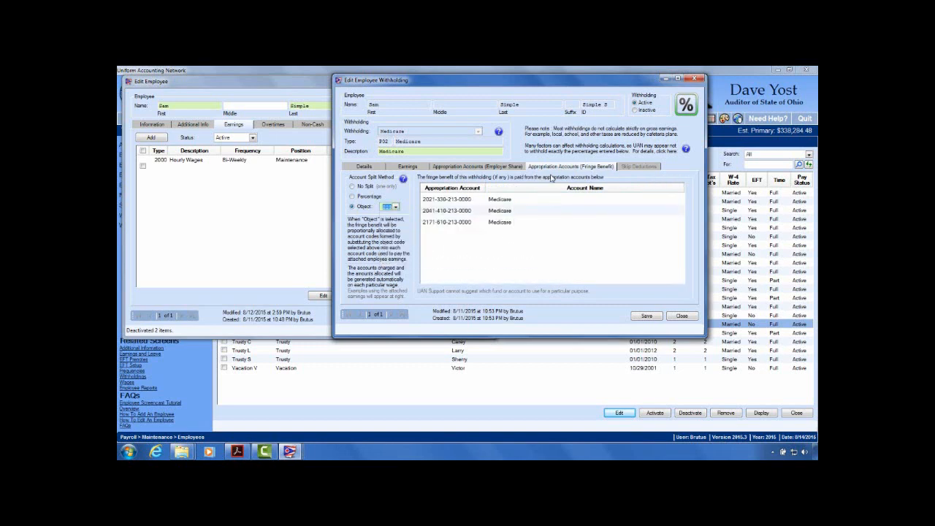
pyautogui.click(647, 316)
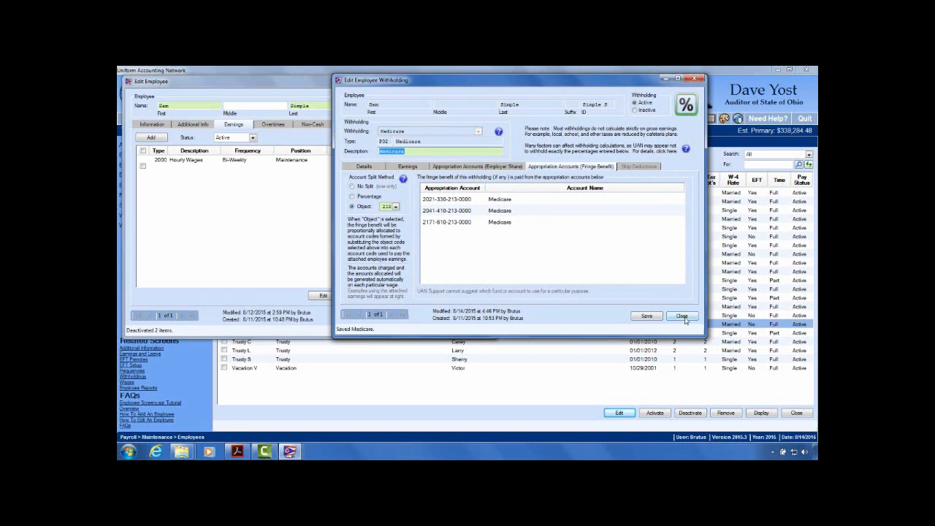
pyautogui.click(681, 316)
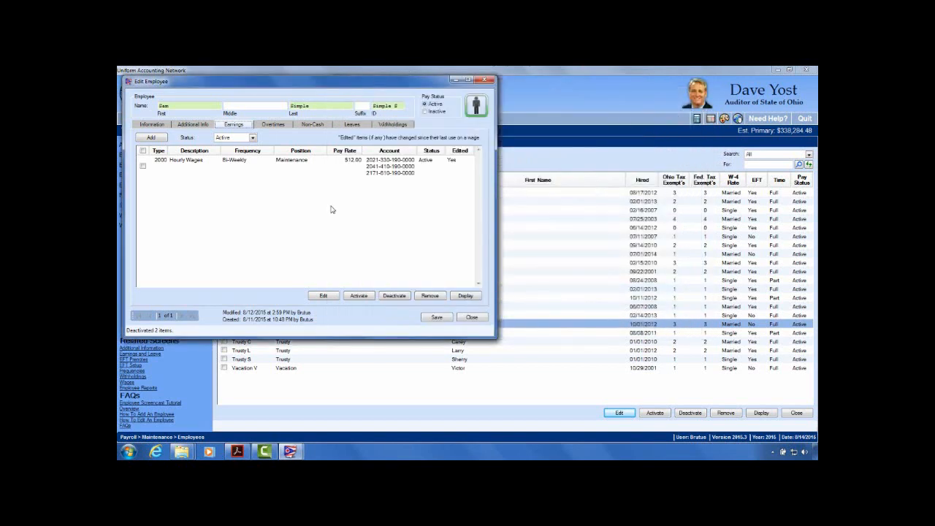
# Step: Open the employee's OPERS-Govt withholding for editing
pyautogui.click(393, 124)
pyautogui.moveTo(410, 85); pyautogui.dragTo(587, 97)
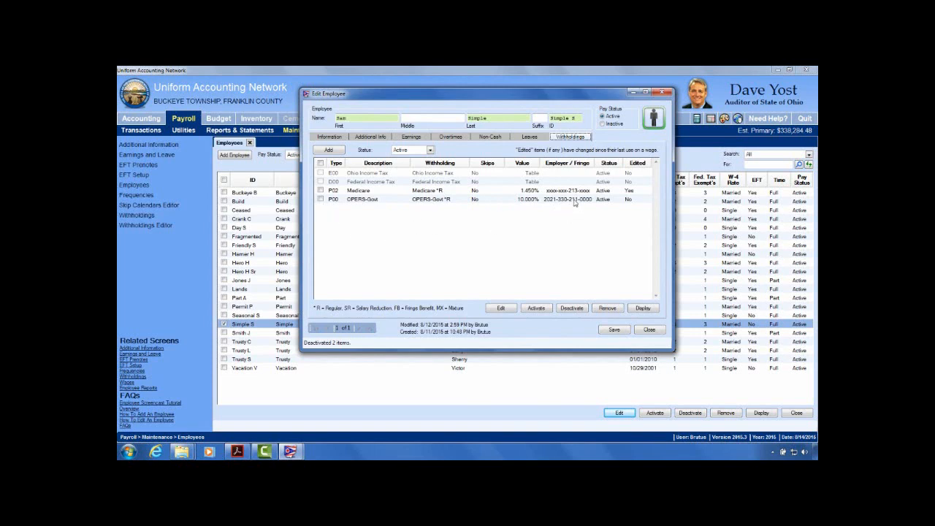
pyautogui.click(320, 199)
pyautogui.click(501, 308)
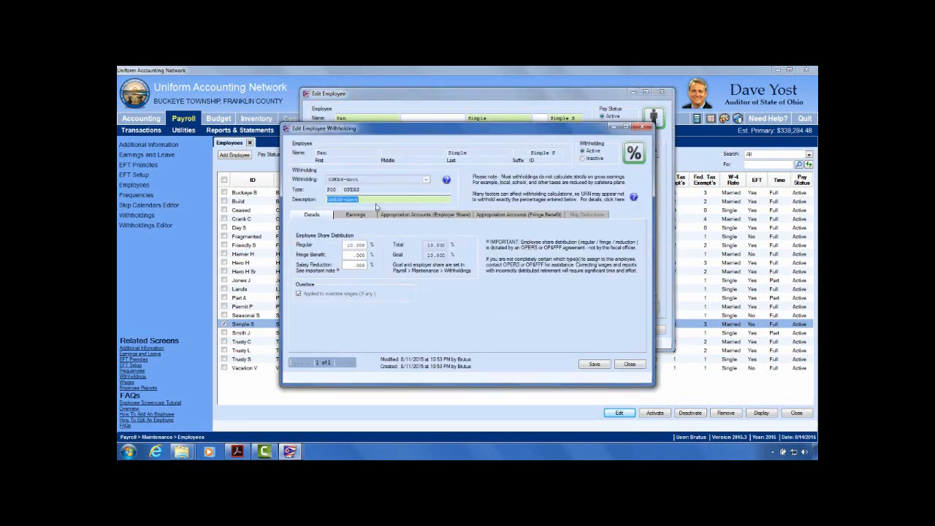
# Step: Review the OPERS-Govt regular, fringe benefit and salary reduction percentages and the earnings attached to the withholding
pyautogui.click(360, 245)
pyautogui.click(358, 257)
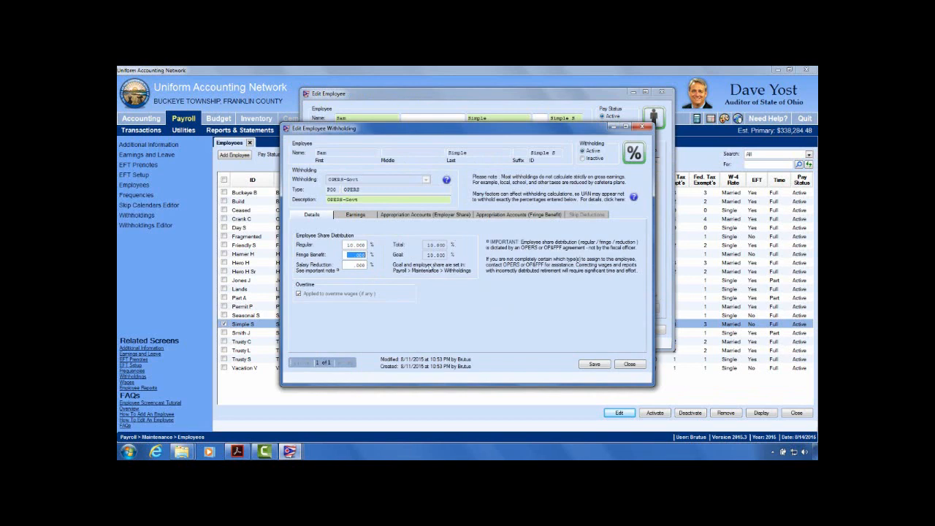
pyautogui.click(360, 266)
pyautogui.click(357, 256)
pyautogui.click(359, 267)
pyautogui.click(363, 246)
pyautogui.click(367, 217)
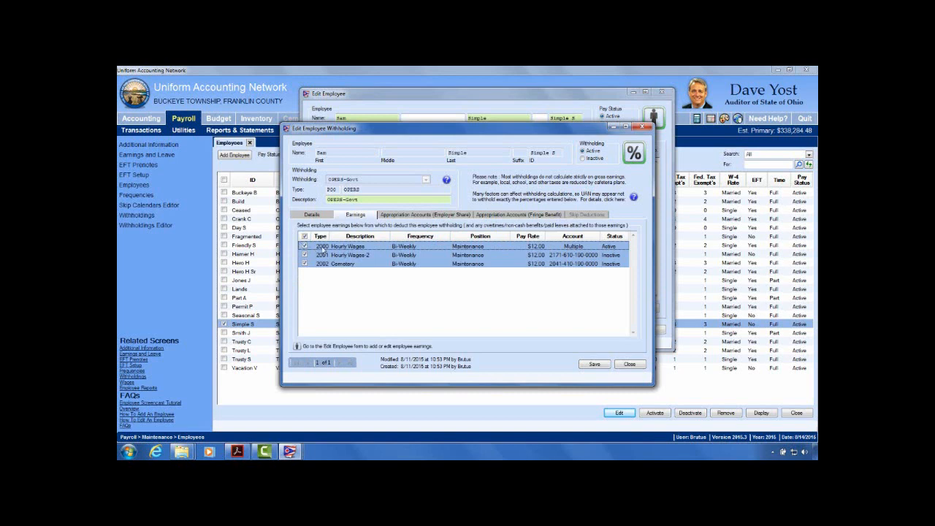
# Step: Set the OPERS-Govt employer share's account split method to Object, using object 211 Ohio Public Employees Retirement System
pyautogui.click(424, 217)
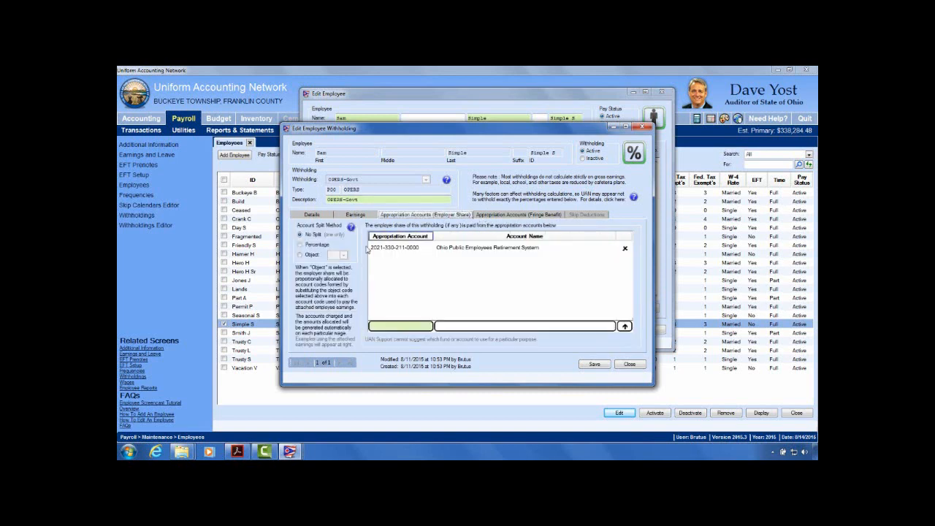
pyautogui.click(299, 255)
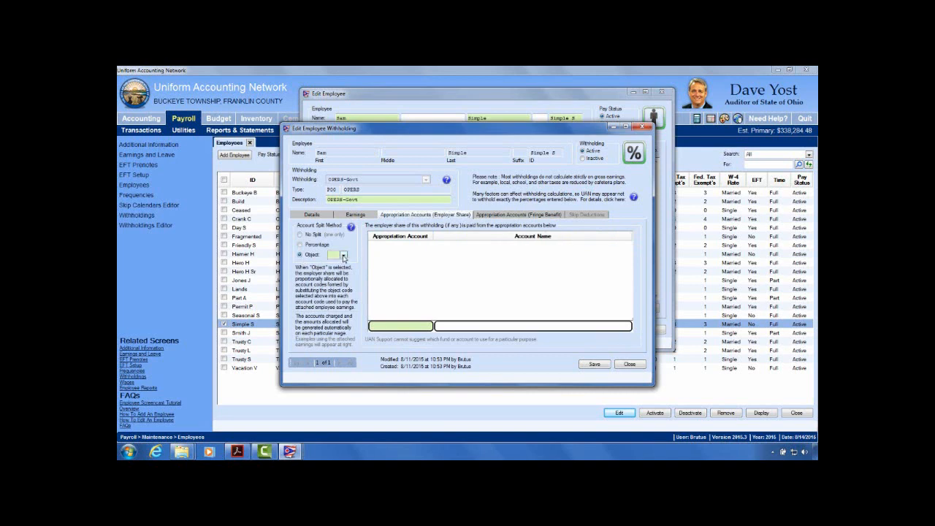
pyautogui.click(343, 255)
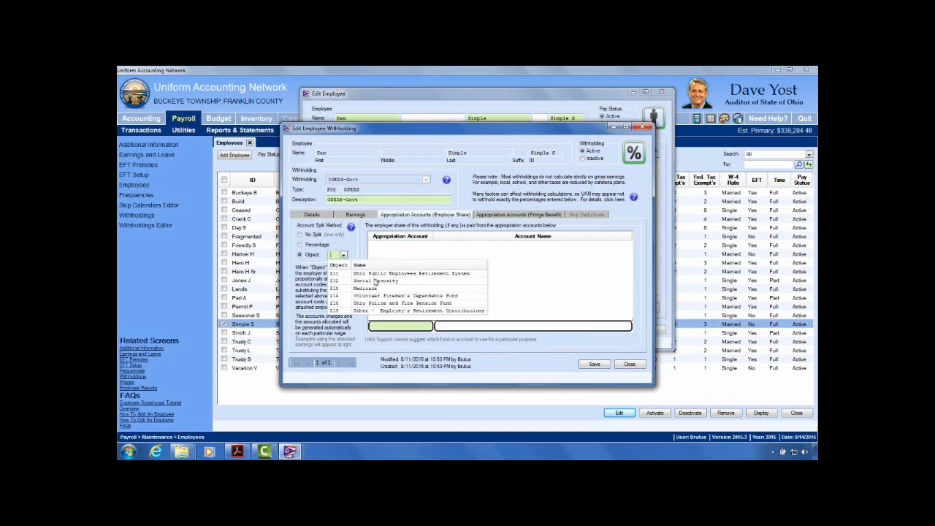
pyautogui.click(377, 274)
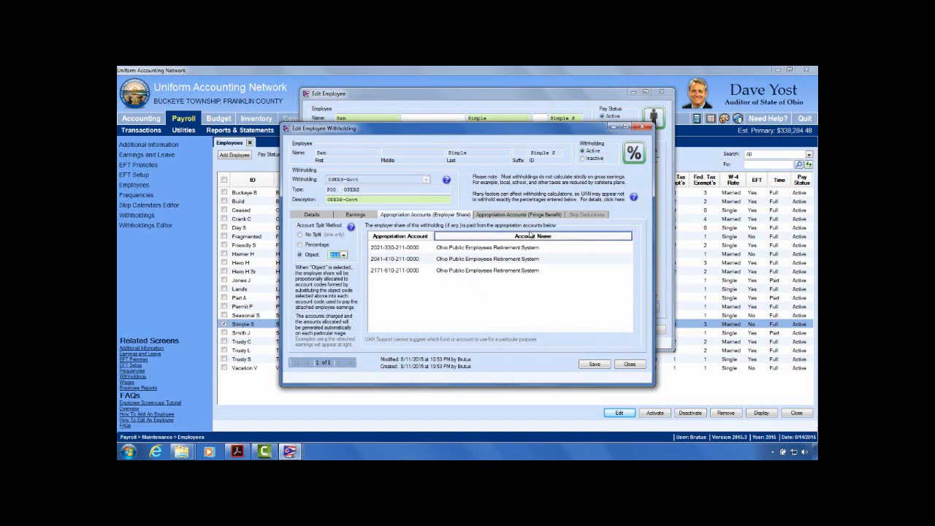
# Step: Set the OPERS-Govt fringe benefit's account split method to Object 211 Ohio Public Employees Retirement System, then save and close the withholding
pyautogui.click(518, 215)
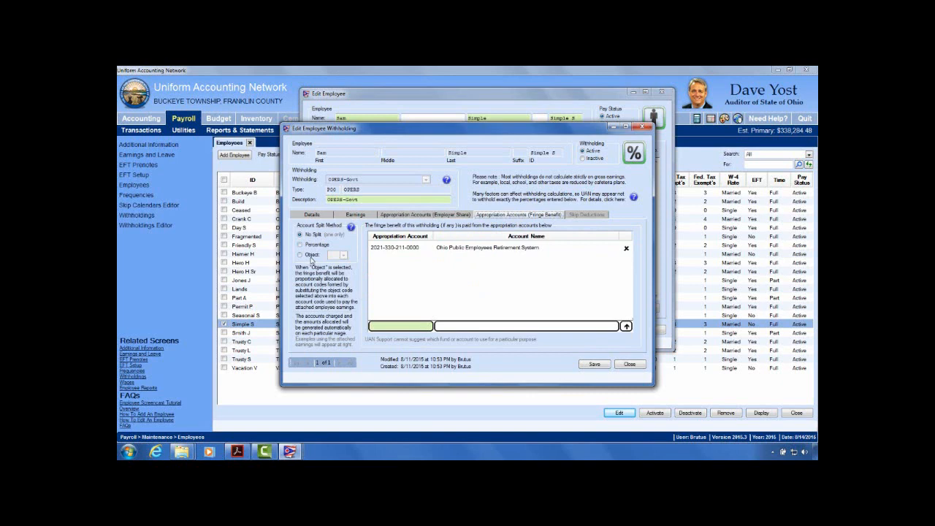
pyautogui.click(311, 254)
pyautogui.click(342, 254)
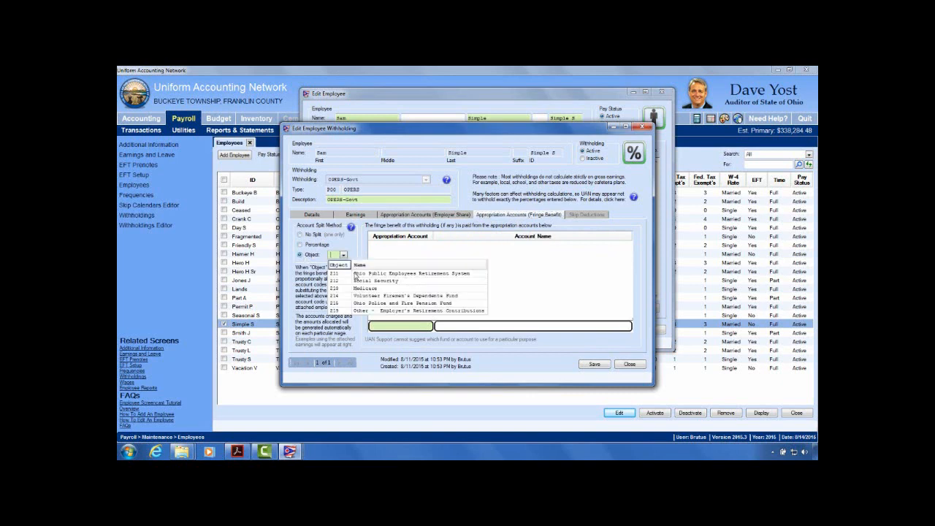
pyautogui.click(391, 275)
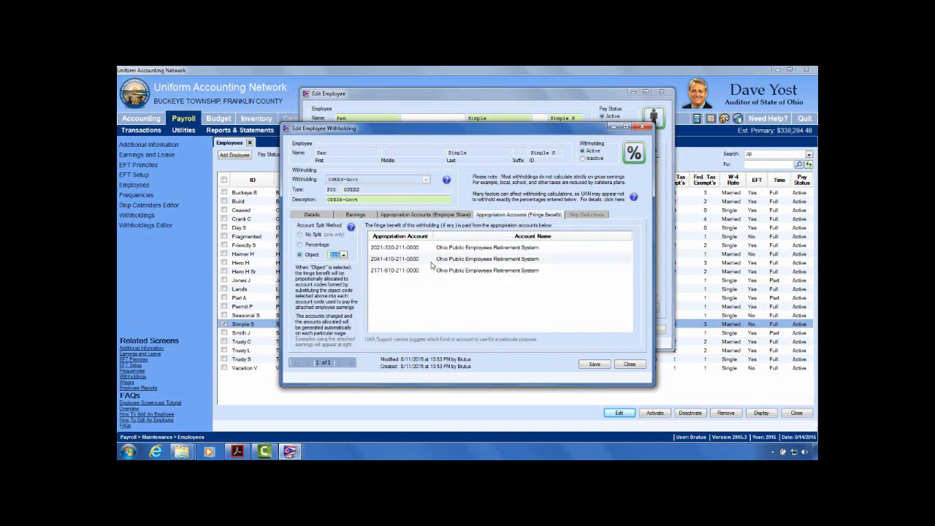
pyautogui.click(594, 364)
pyautogui.click(631, 365)
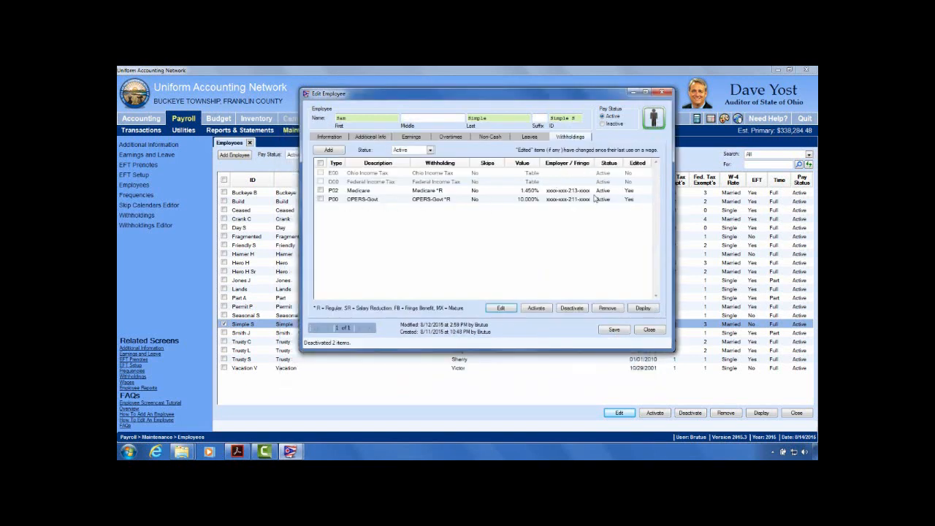
# Step: Review the employee's overtimes, non-cash benefits, earnings and withholdings, then close the employee record and the employee list
pyautogui.click(455, 138)
pyautogui.press('Right')
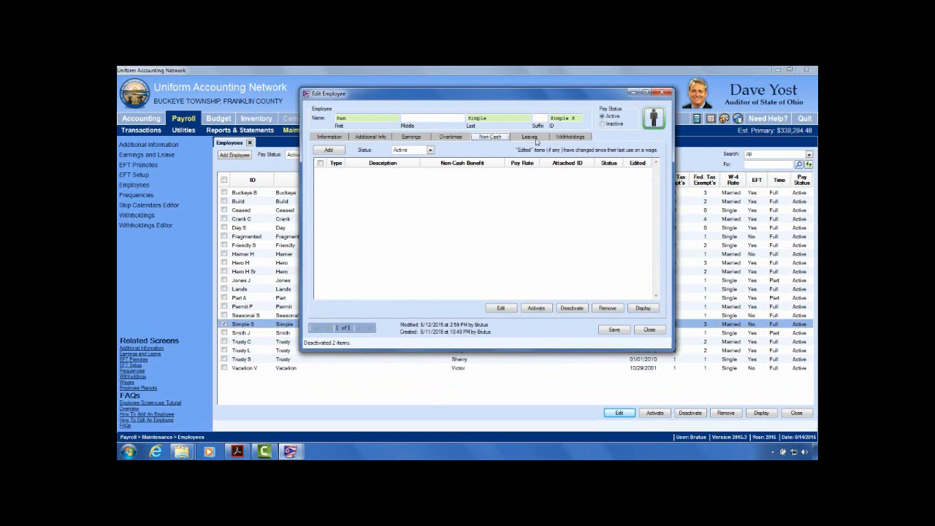
pyautogui.press('Right')
pyautogui.click(410, 138)
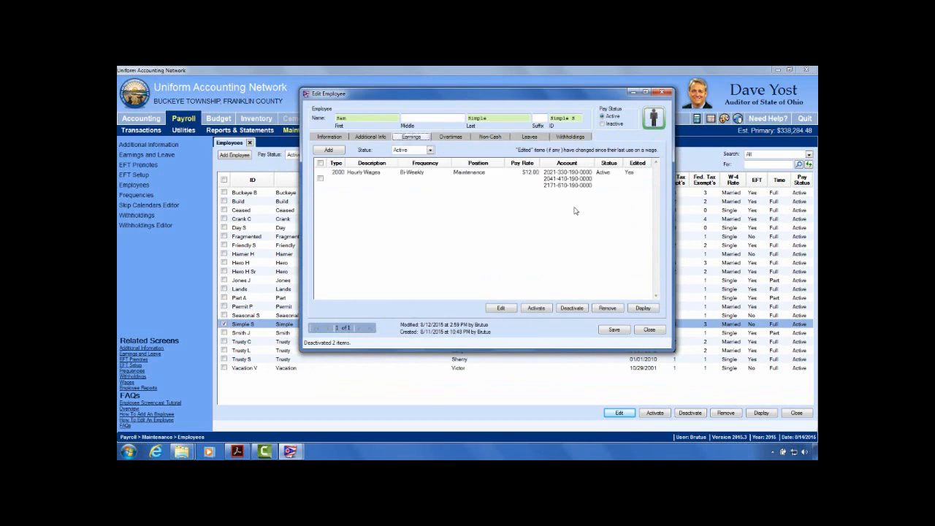
pyautogui.click(573, 138)
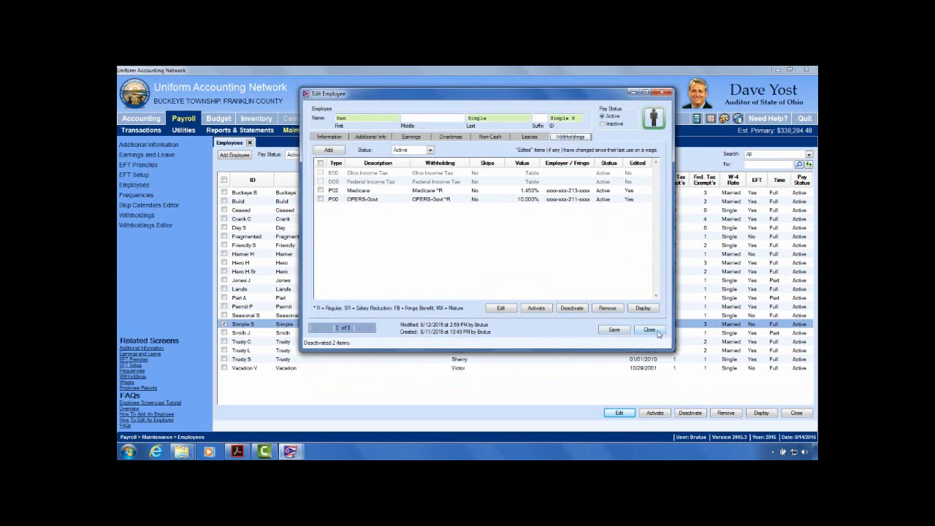
pyautogui.click(649, 330)
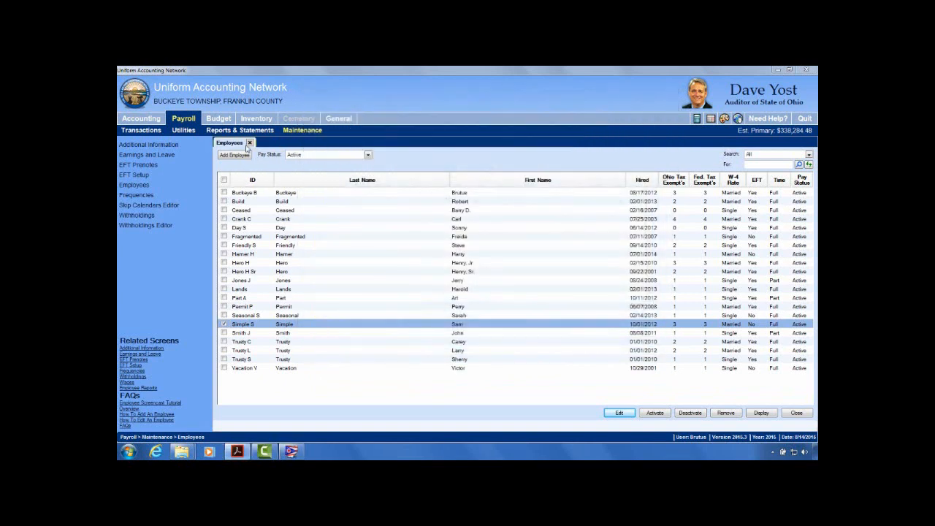
pyautogui.click(249, 143)
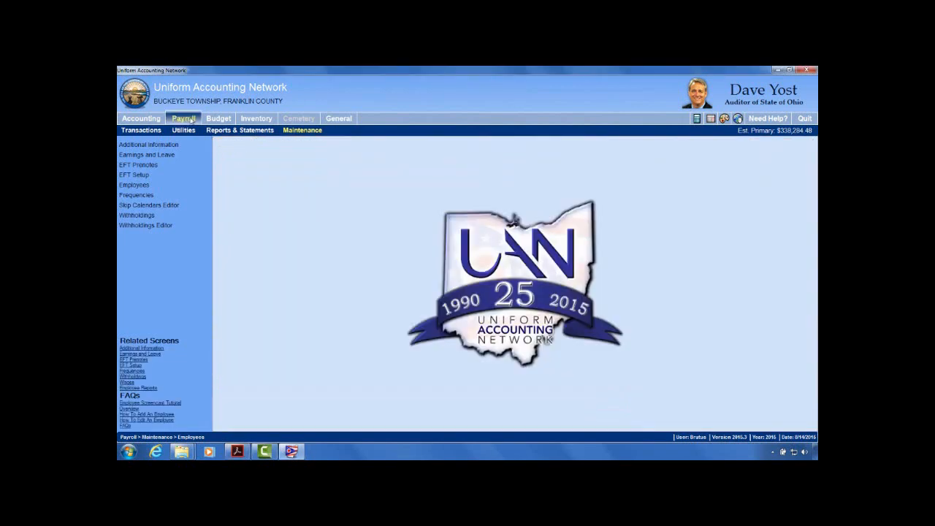
# Step: Open the payroll wage transactions and start adding Warrant / EFT wages, acknowledging the pay period reminder
pyautogui.click(155, 131)
pyautogui.click(138, 158)
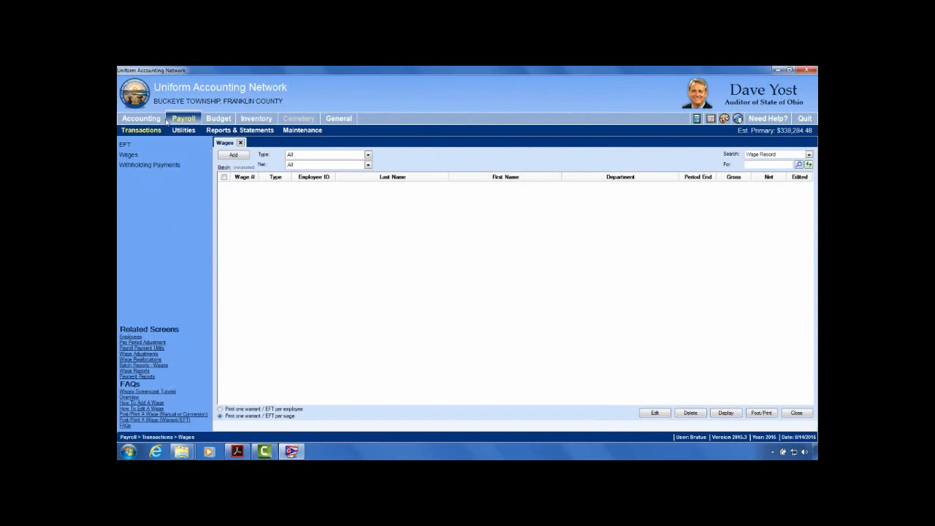
pyautogui.click(233, 154)
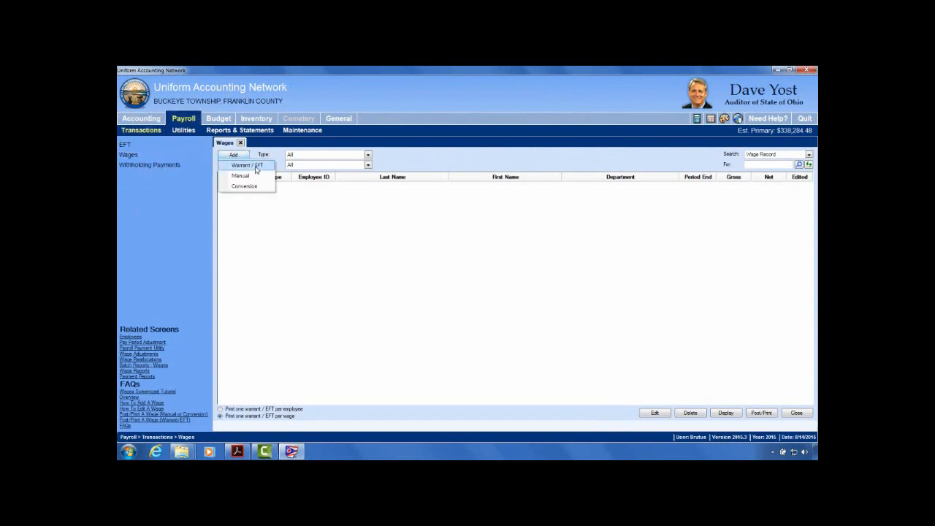
pyautogui.click(257, 166)
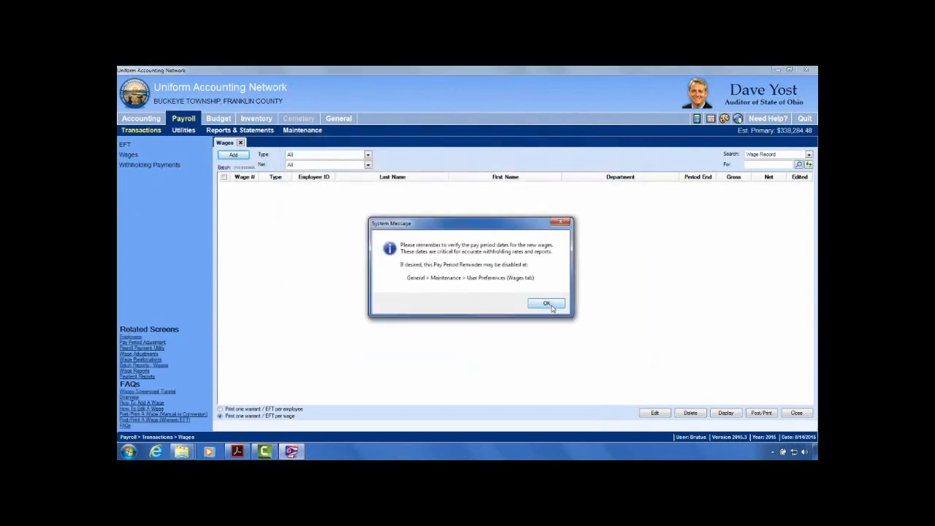
pyautogui.click(546, 303)
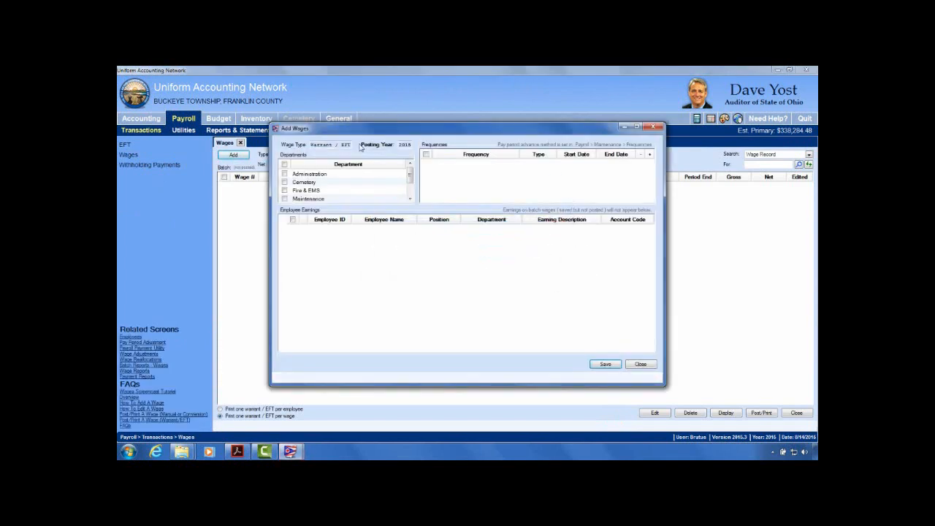
# Step: Add a Maintenance department wage for the same employee with the Bi-Weekly period advanced to 07/18/2015–07/31/2015, and save it
pyautogui.click(285, 199)
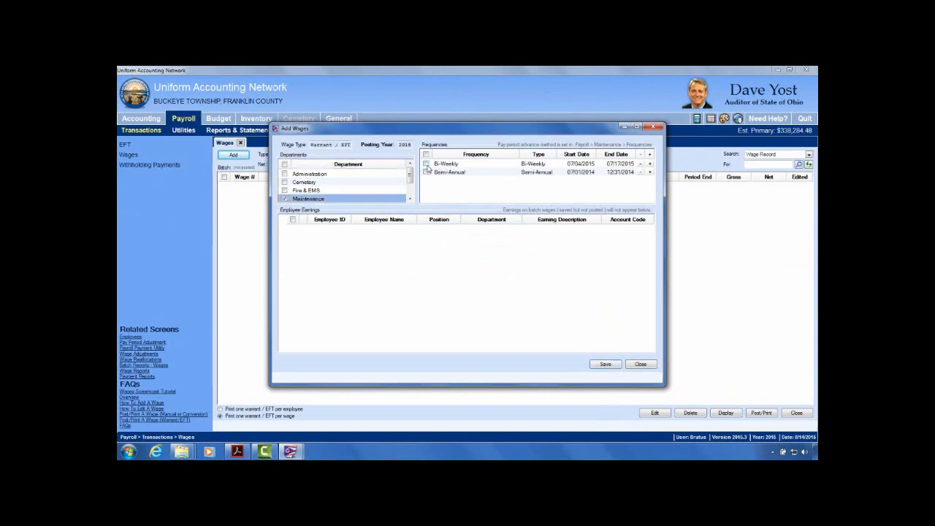
pyautogui.click(426, 164)
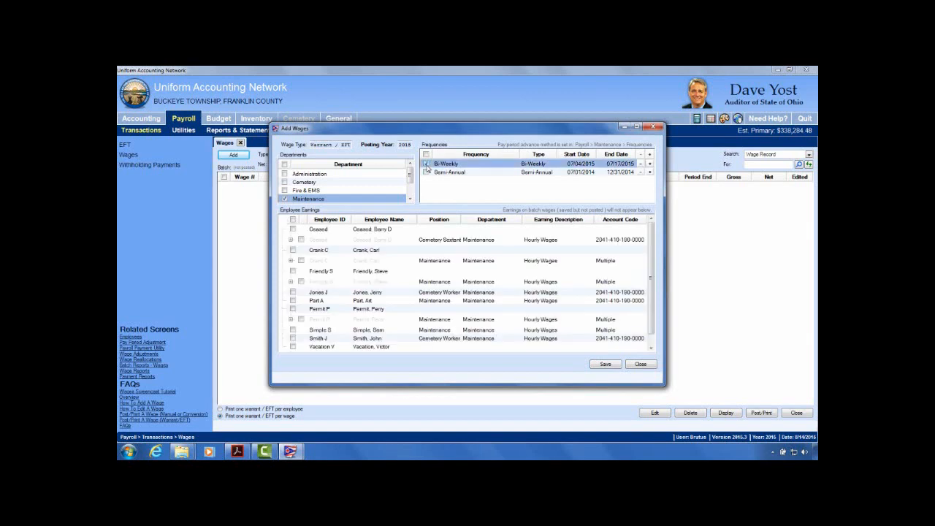
pyautogui.click(650, 164)
pyautogui.click(293, 330)
pyautogui.click(605, 367)
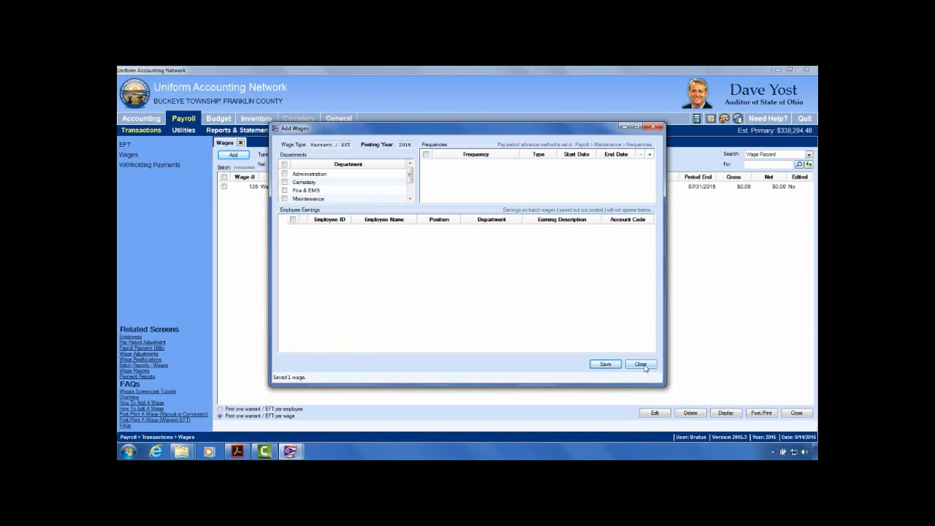
pyautogui.click(640, 364)
# Step: Open the new wage for editing and expand its manually split Hourly Wages earning to view the appropriation accounts
pyautogui.click(456, 282)
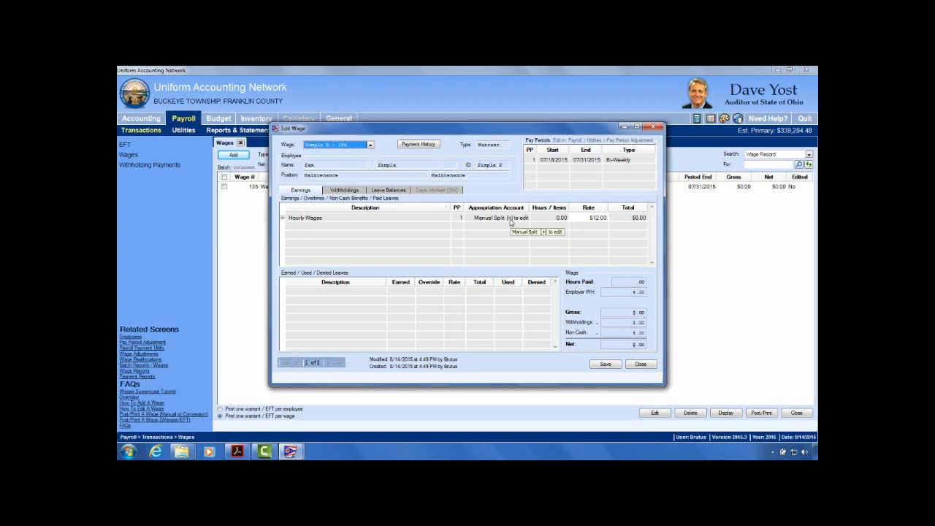
pyautogui.click(510, 222)
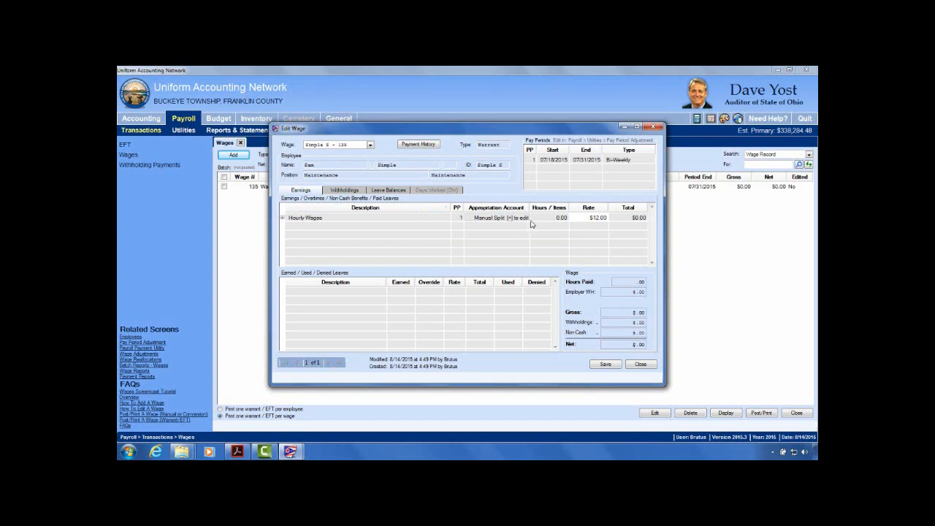
pyautogui.click(284, 218)
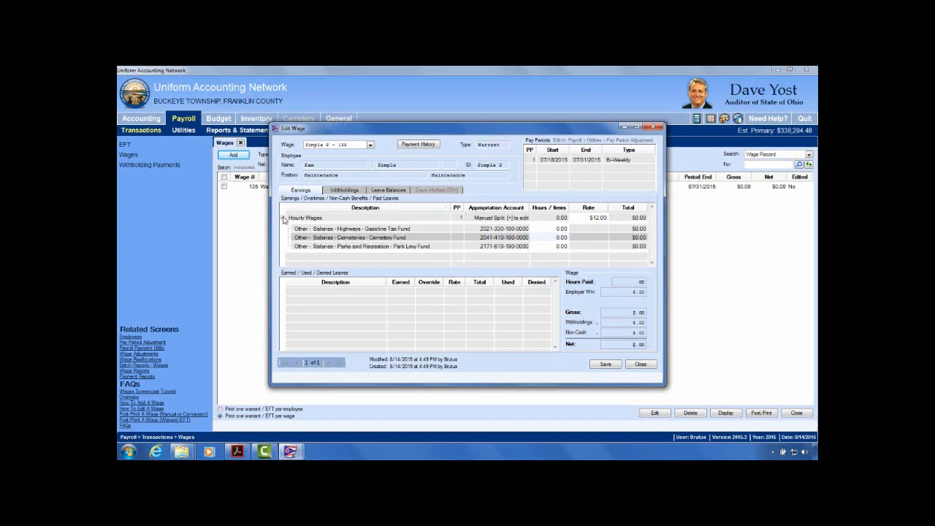
pyautogui.click(284, 219)
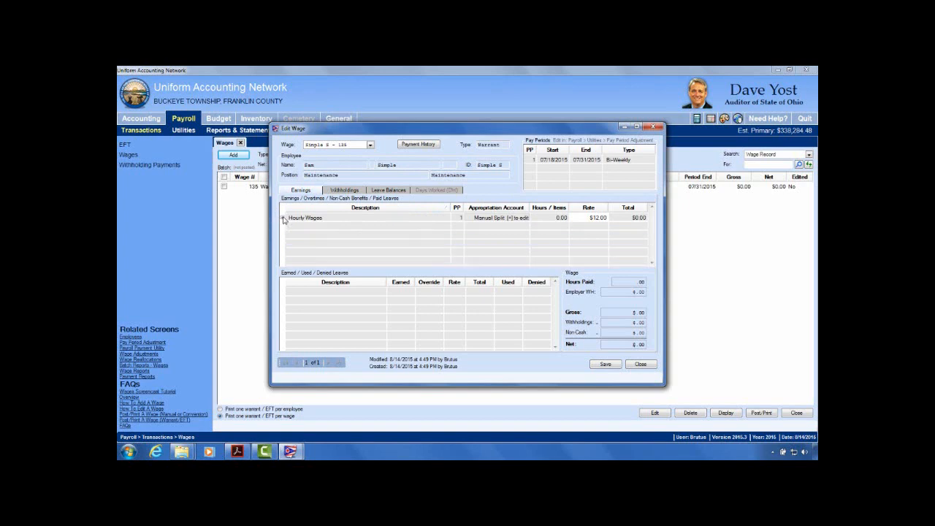
pyautogui.click(284, 219)
pyautogui.click(284, 219)
pyautogui.click(283, 218)
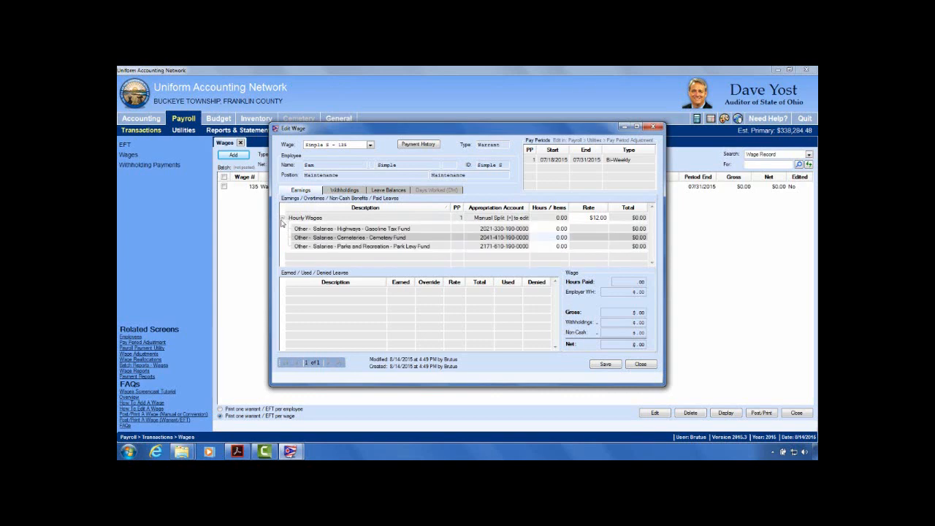
# Step: Enter the Hourly Wages hours by account: 40 for Gasoline Tax Fund, 20 for Cemetery Fund and 20 for Park Levy Fund
pyautogui.click(558, 229)
pyautogui.press('BackSpace')
pyautogui.write('40')
pyautogui.press('Return')
pyautogui.write('20')
pyautogui.press('Return')
pyautogui.write('20')
pyautogui.press('Return')
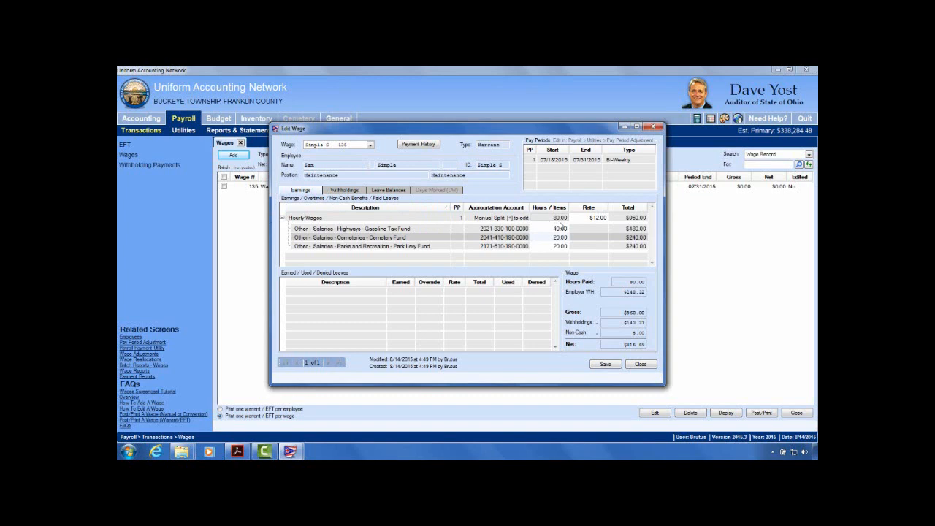
pyautogui.click(561, 229)
pyautogui.click(559, 246)
# Step: Examine how the wage's OPERS-Govt employer share is allocated across its appropriation accounts, and compare it with the earnings by account
pyautogui.moveTo(424, 132); pyautogui.dragTo(387, 106)
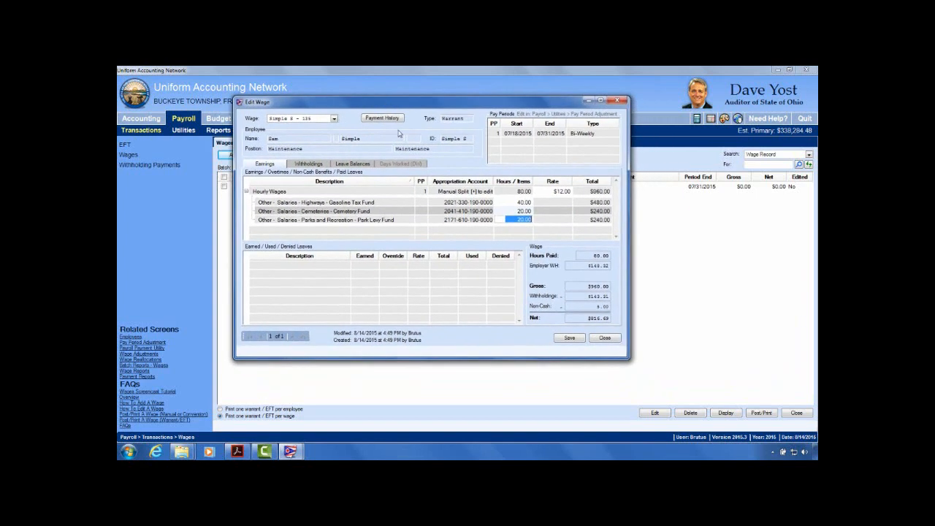
pyautogui.click(310, 166)
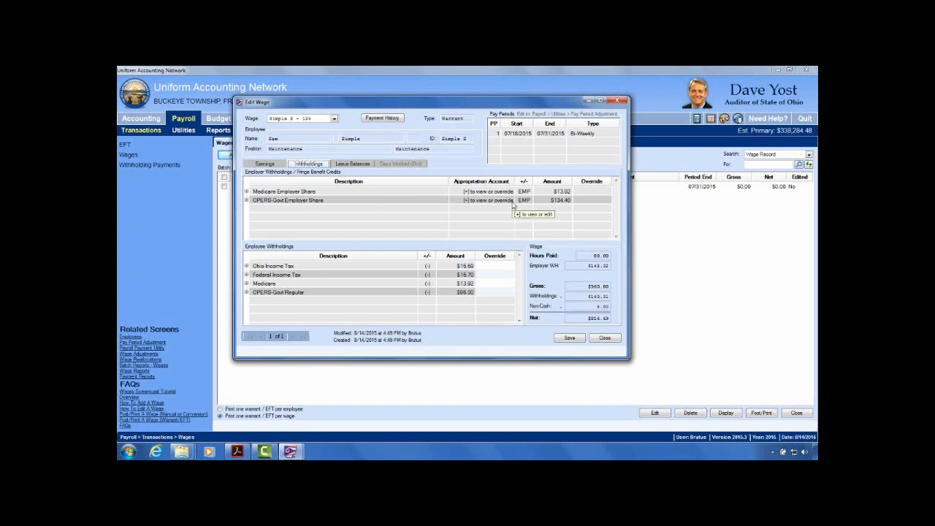
pyautogui.click(247, 200)
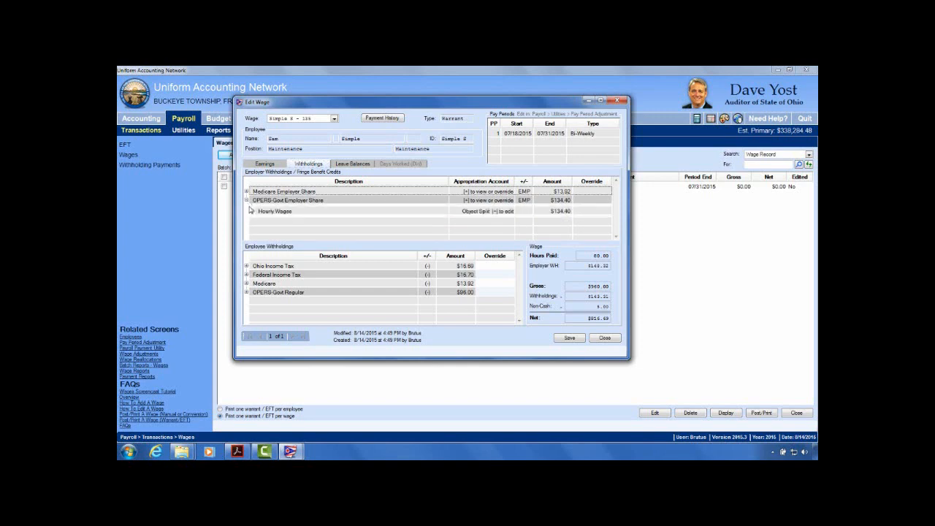
pyautogui.click(252, 211)
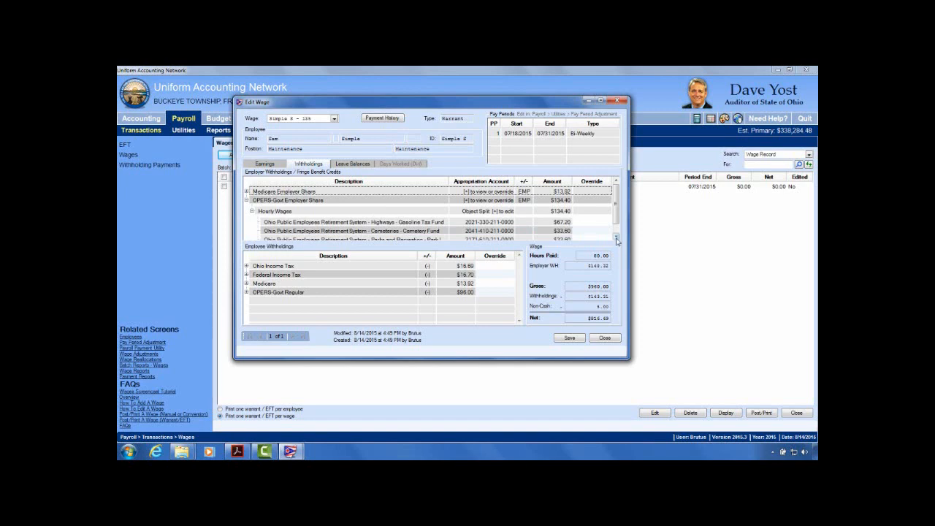
pyautogui.click(599, 100)
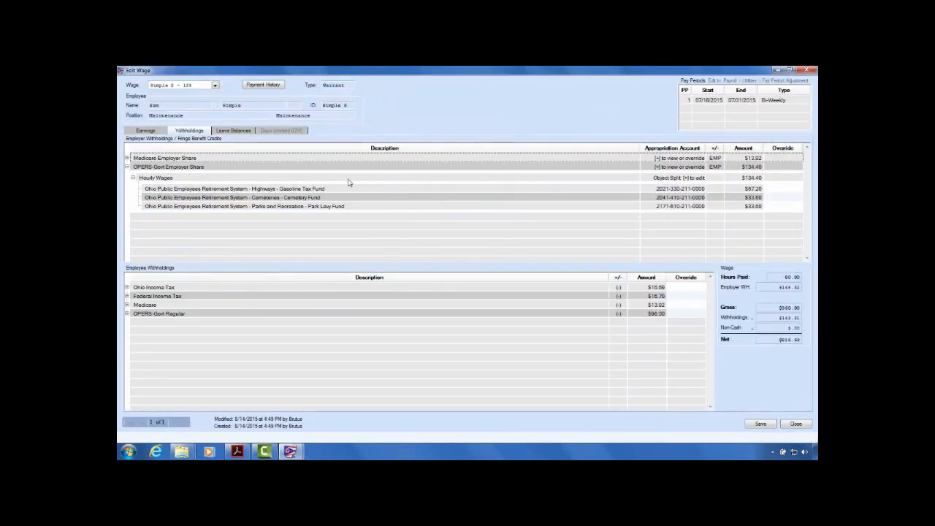
pyautogui.click(132, 179)
pyautogui.click(132, 179)
pyautogui.click(145, 130)
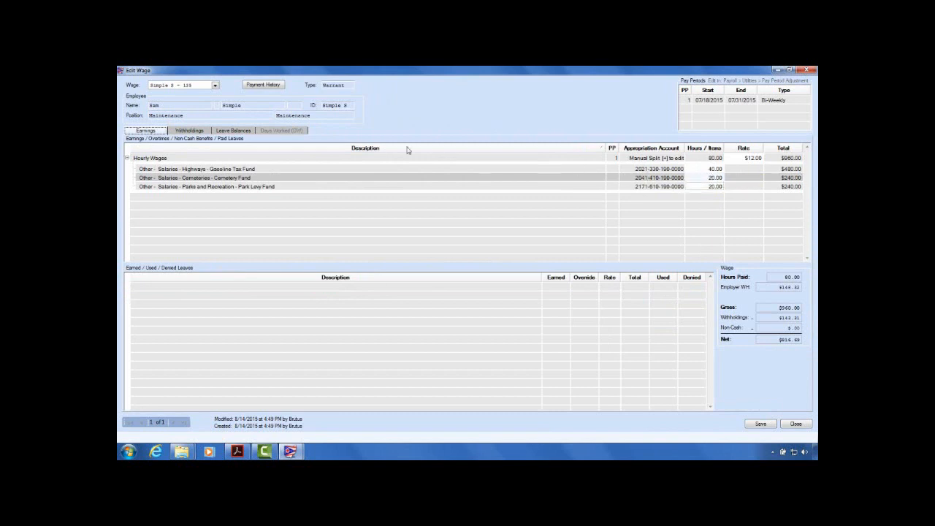
pyautogui.click(198, 133)
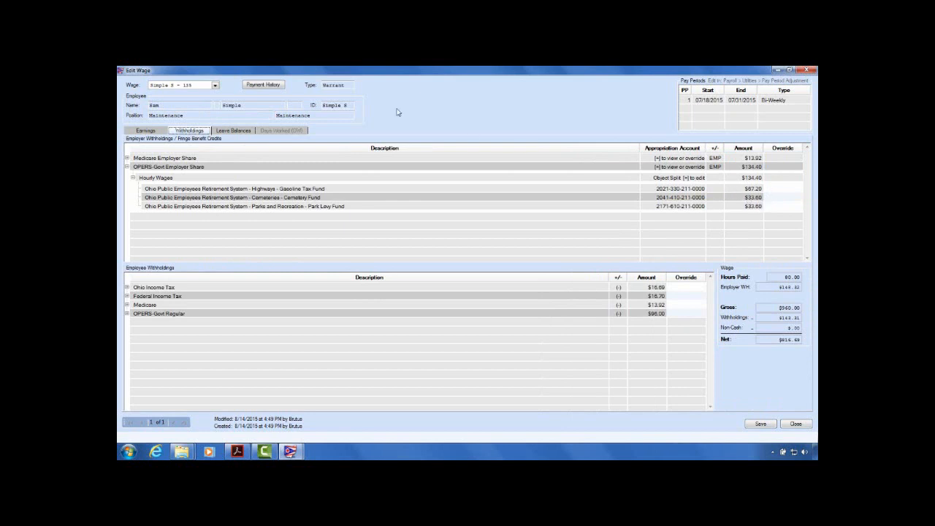
# Step: Change the Hourly Wages hours to 80 for Gasoline Tax Fund and 0 for both Cemetery Fund and Park Levy Fund
pyautogui.click(151, 130)
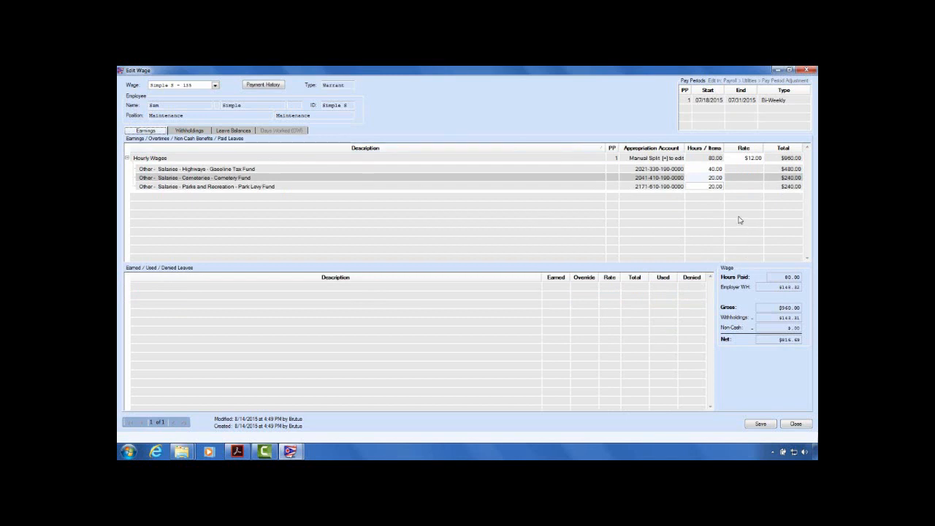
pyautogui.click(717, 171)
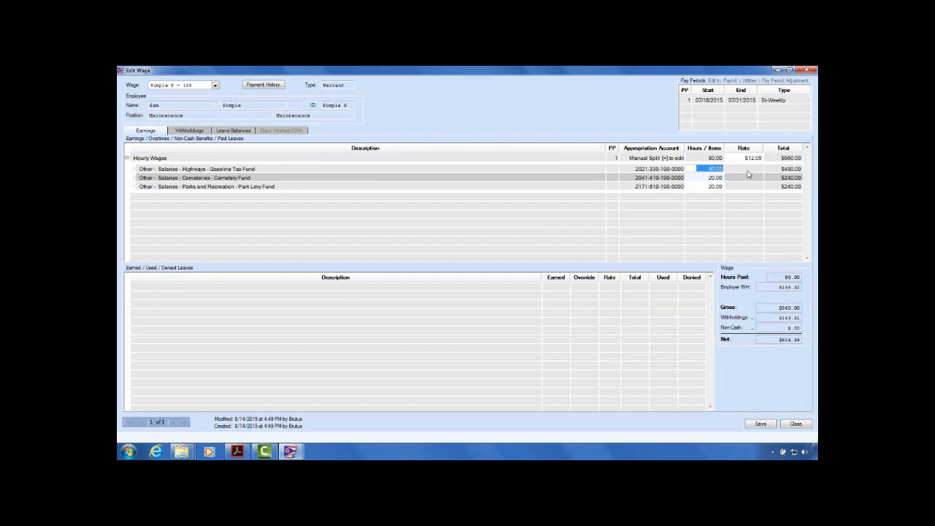
pyautogui.write('80')
pyautogui.press('Return')
pyautogui.write('0')
pyautogui.press('Return')
pyautogui.write('0')
pyautogui.press('Return')
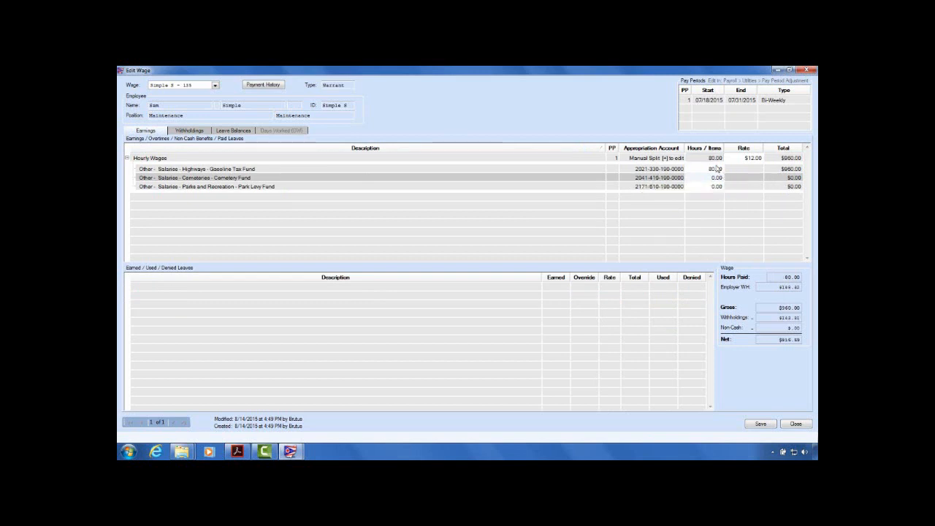
# Step: Check the OPERS-Govt employer share's allocation for the changed hours, then close the wage without saving the changes
pyautogui.click(188, 133)
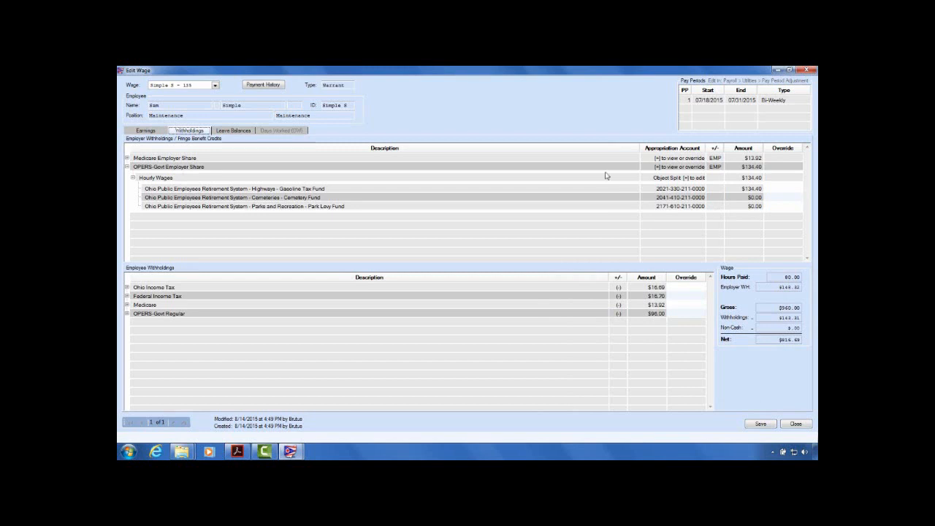
pyautogui.click(155, 131)
pyautogui.click(722, 171)
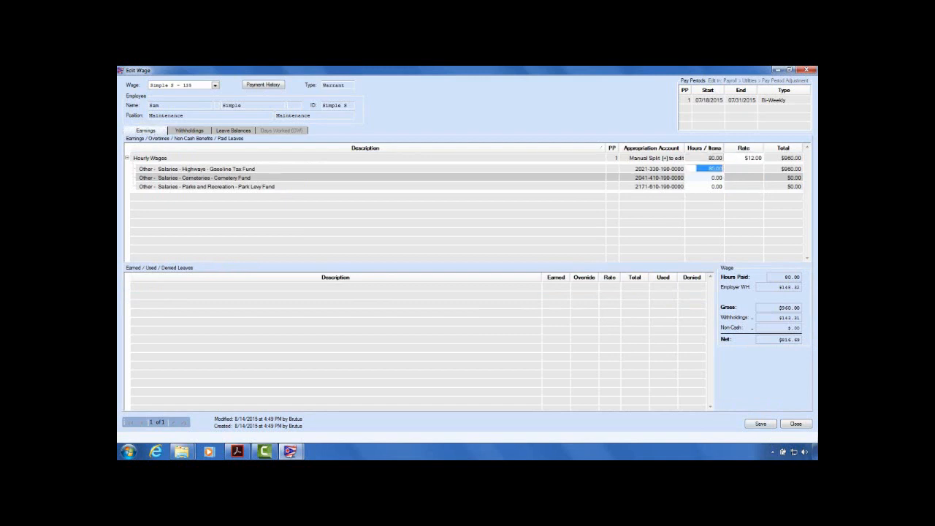
pyautogui.click(795, 425)
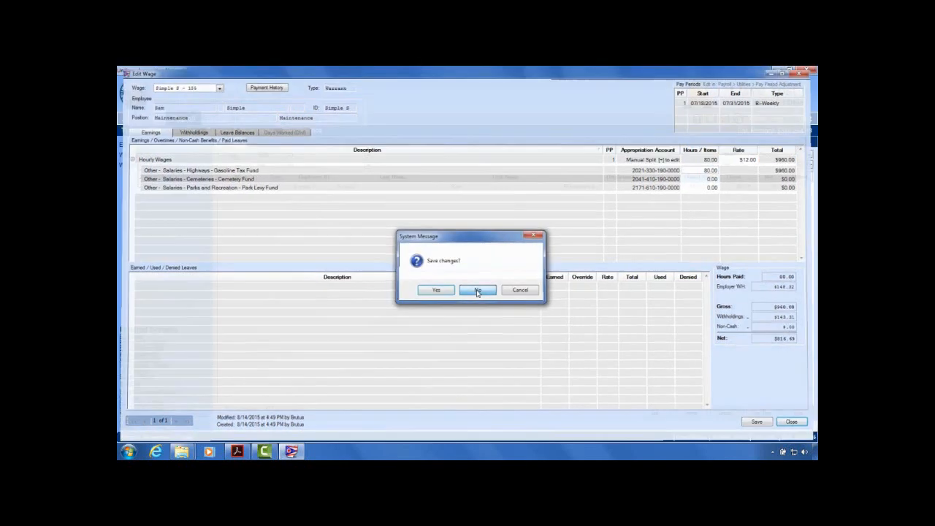
# Step: Discard the wage's unsaved changes, delete the one listed wage, and close the wages list
pyautogui.click(477, 291)
pyautogui.click(225, 188)
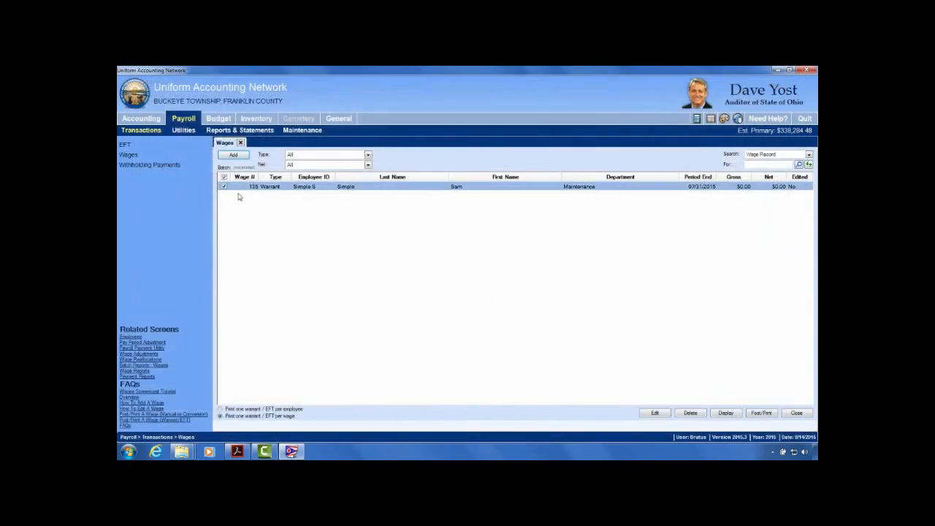
pyautogui.click(695, 411)
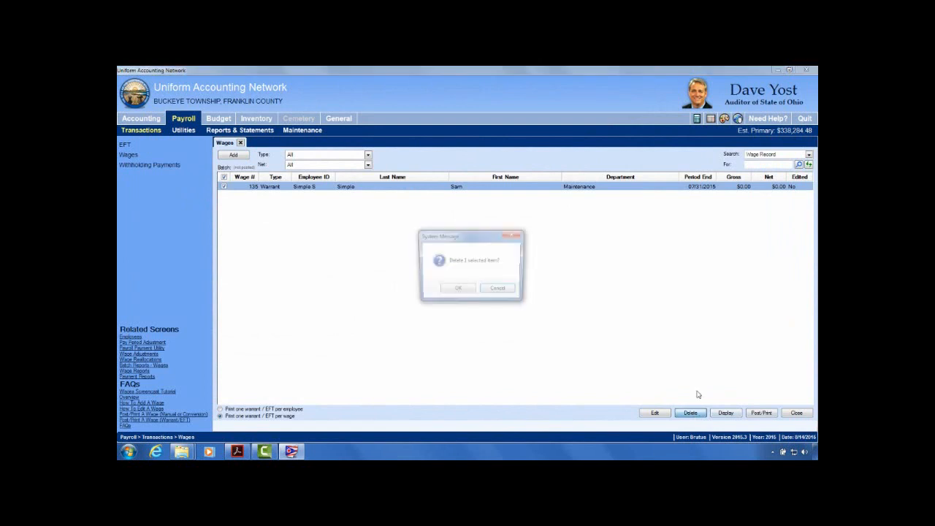
pyautogui.click(456, 290)
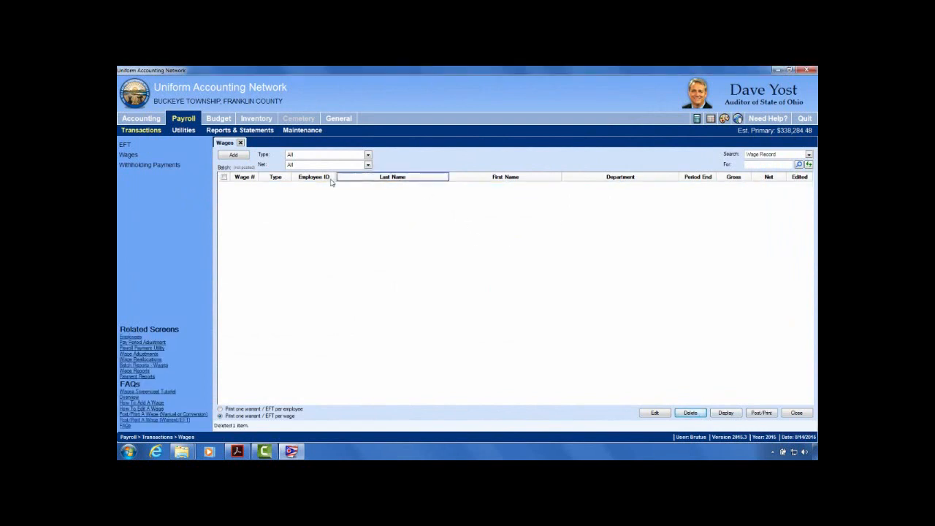
pyautogui.click(240, 142)
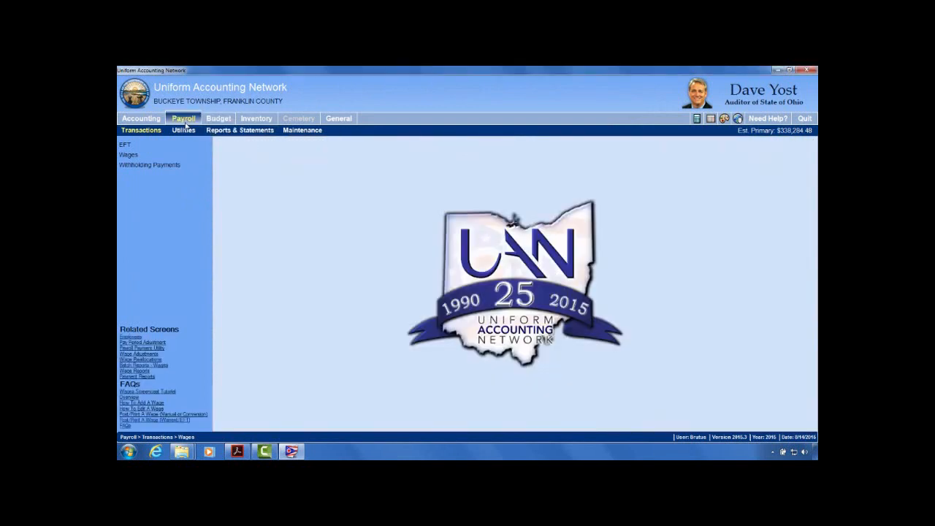
# Step: Open the active employees list from payroll maintenance
pyautogui.click(317, 131)
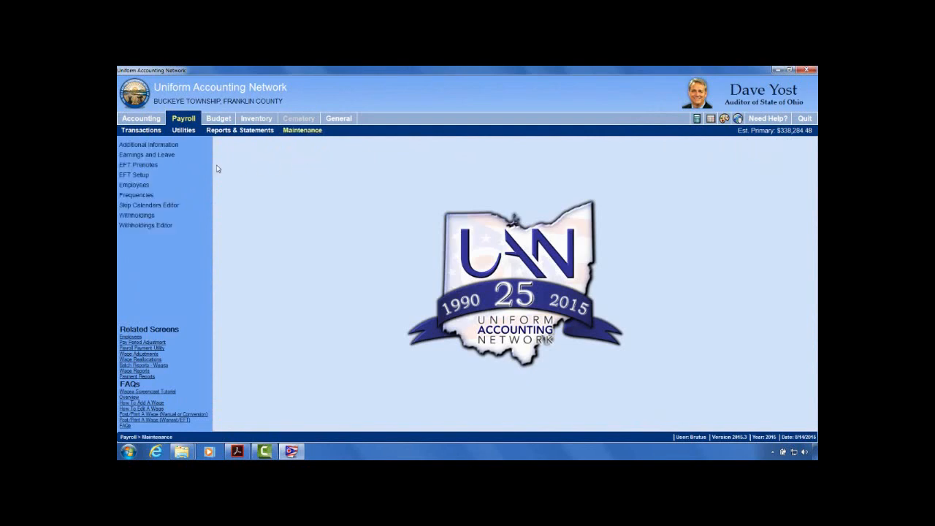
pyautogui.click(135, 185)
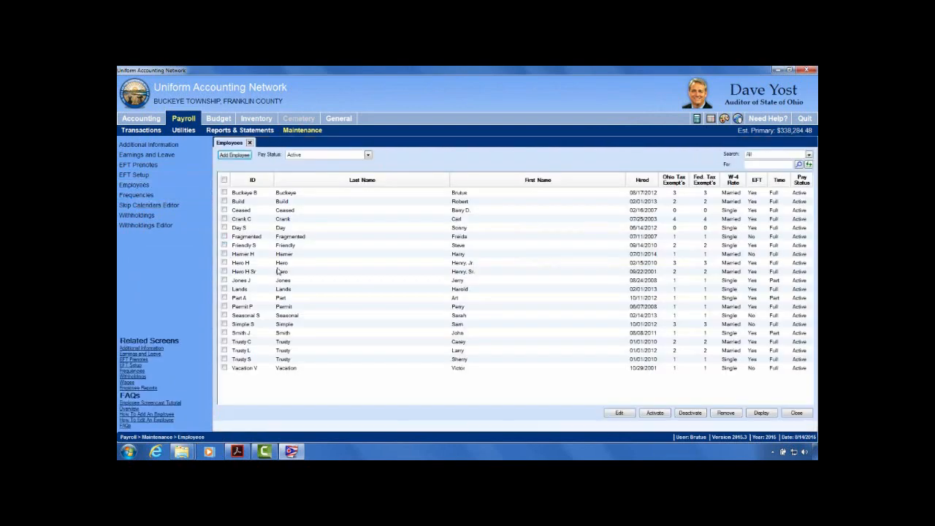
pyautogui.click(788, 414)
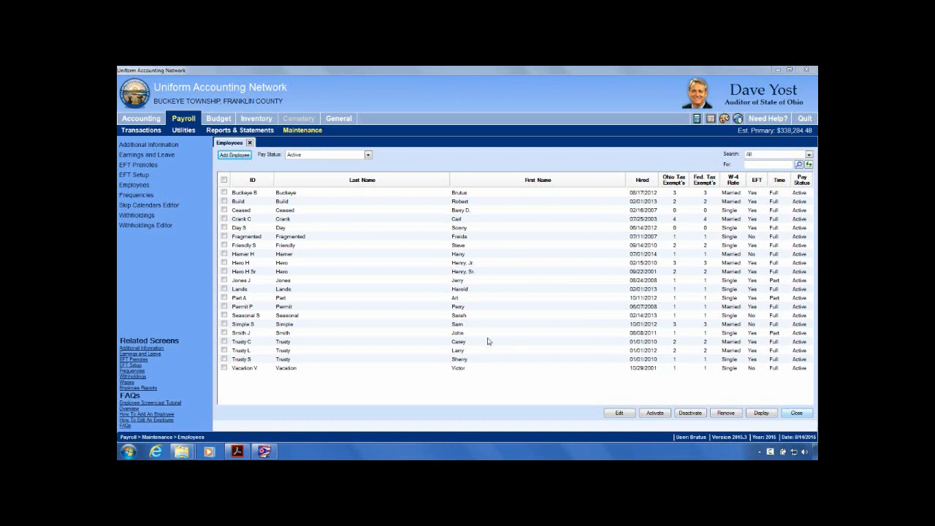
# Step: View the active appropriation accounts in accounting maintenance and close that list
pyautogui.click(137, 119)
pyautogui.click(302, 130)
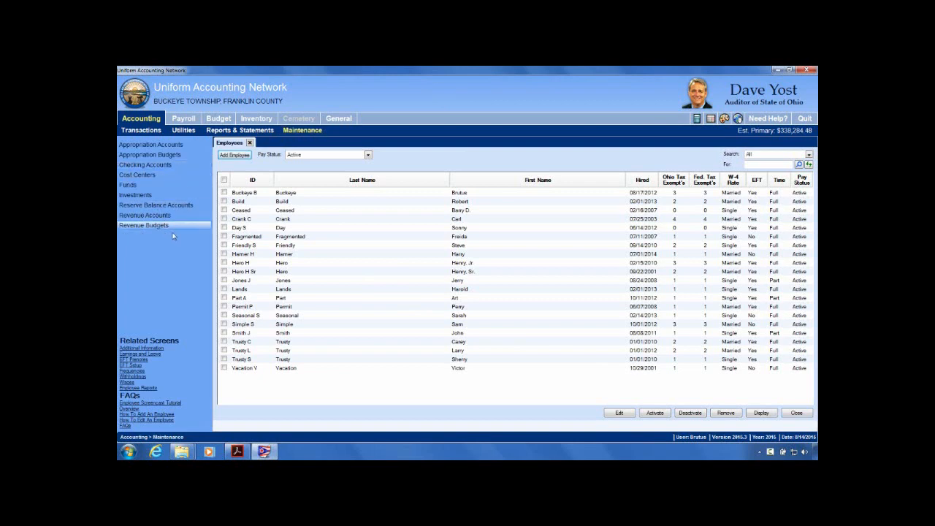
pyautogui.click(146, 145)
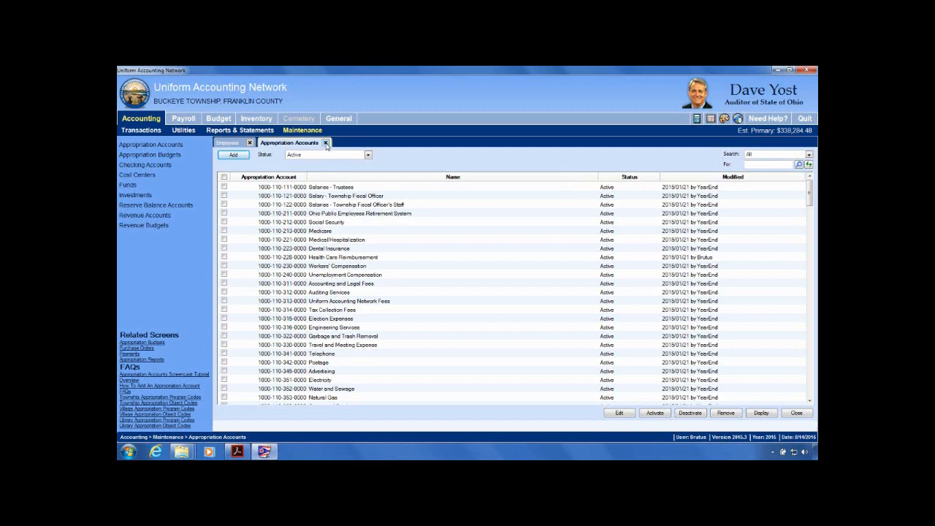
pyautogui.click(326, 144)
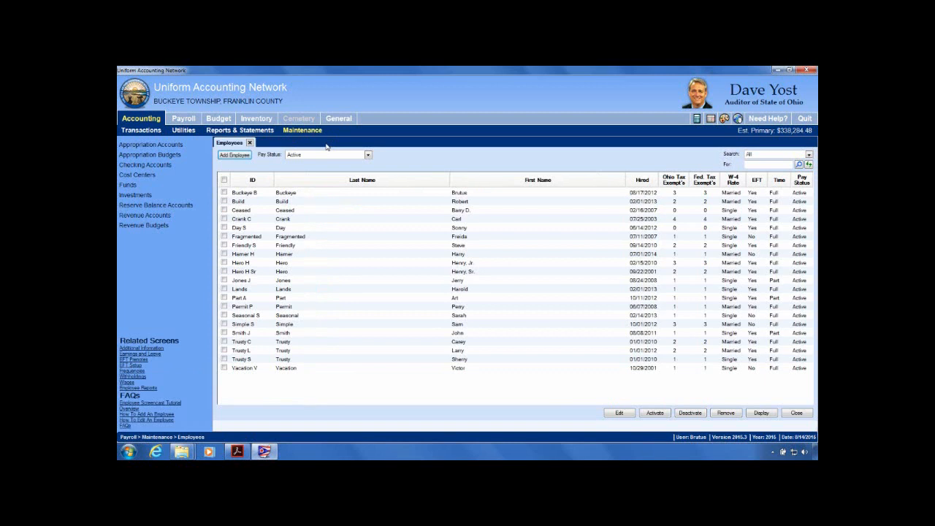
# Step: Return to the payroll employees list and select the two employees hired 07/11/2007 and 09/14/2010
pyautogui.click(184, 119)
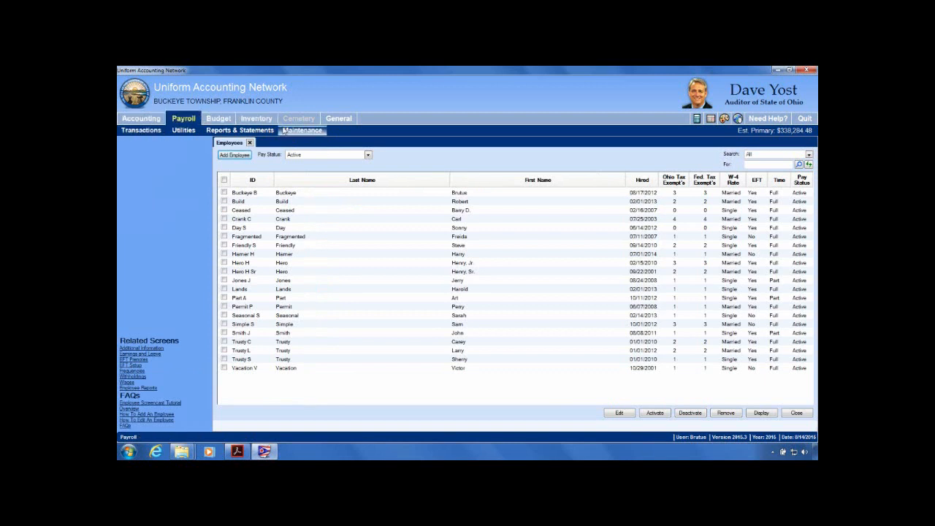
pyautogui.click(302, 131)
pyautogui.click(158, 187)
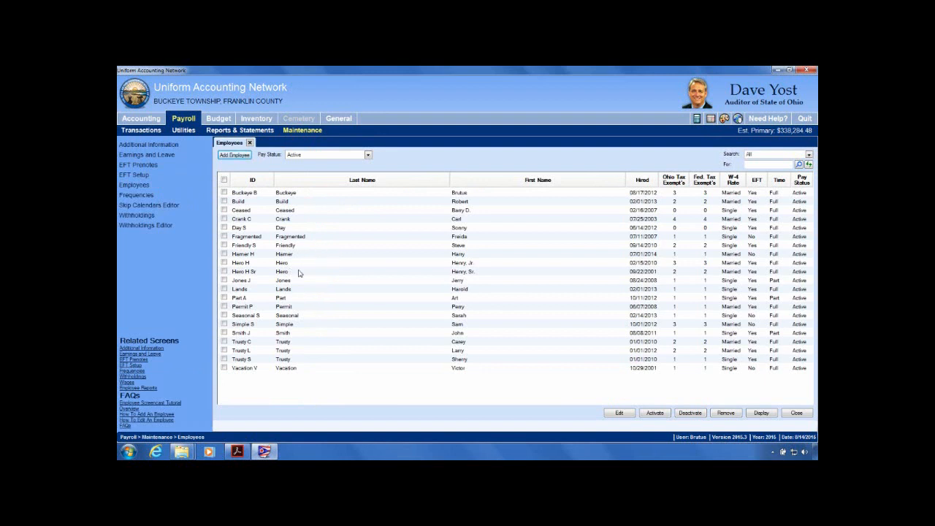
pyautogui.click(223, 237)
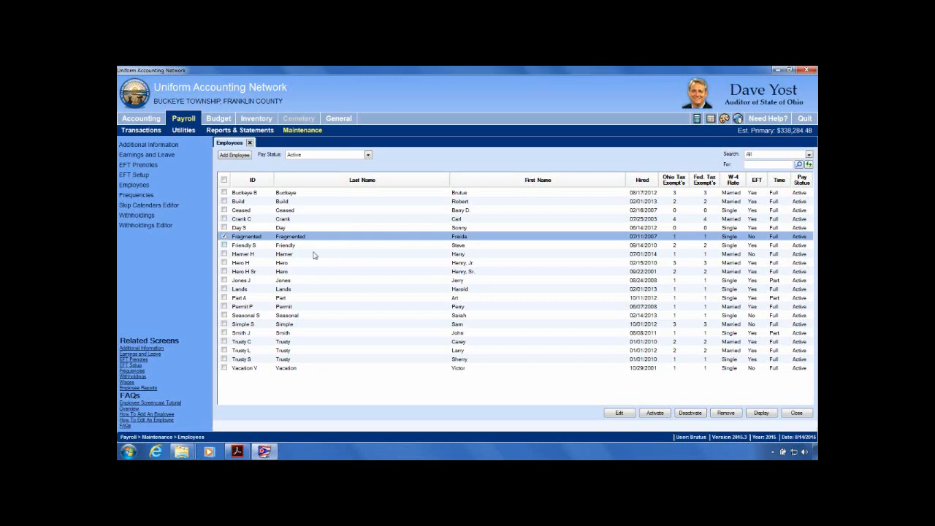
pyautogui.click(224, 245)
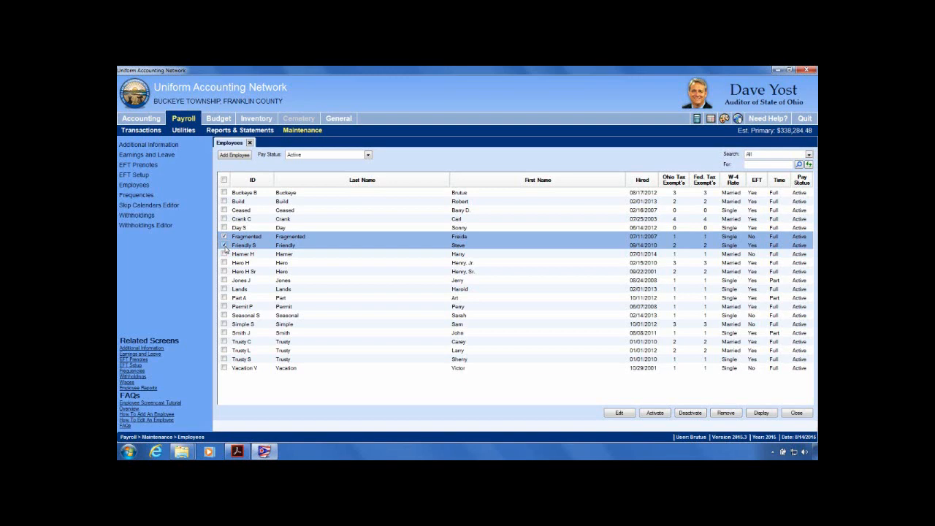
# Step: Display the 2015 Employee General Information report for the first listed employee who belongs to multiple departments
pyautogui.click(183, 121)
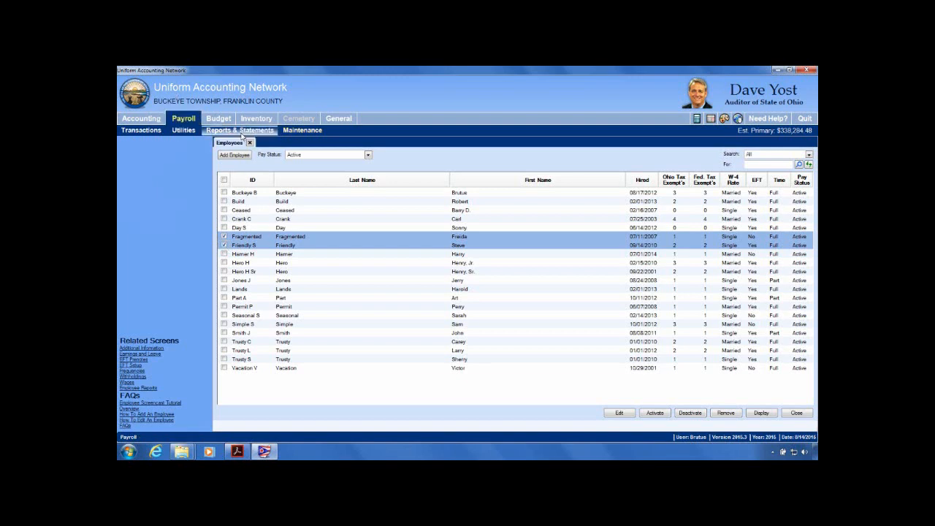
pyautogui.click(217, 132)
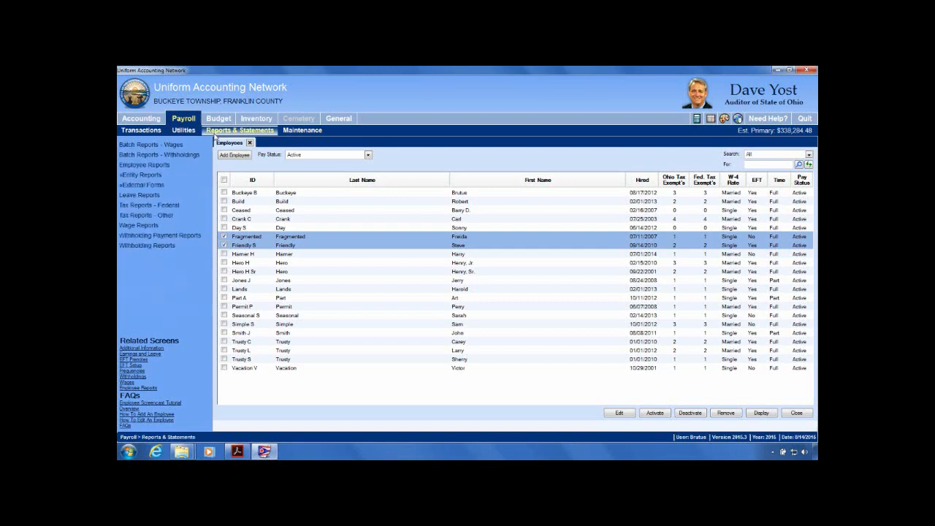
pyautogui.click(151, 167)
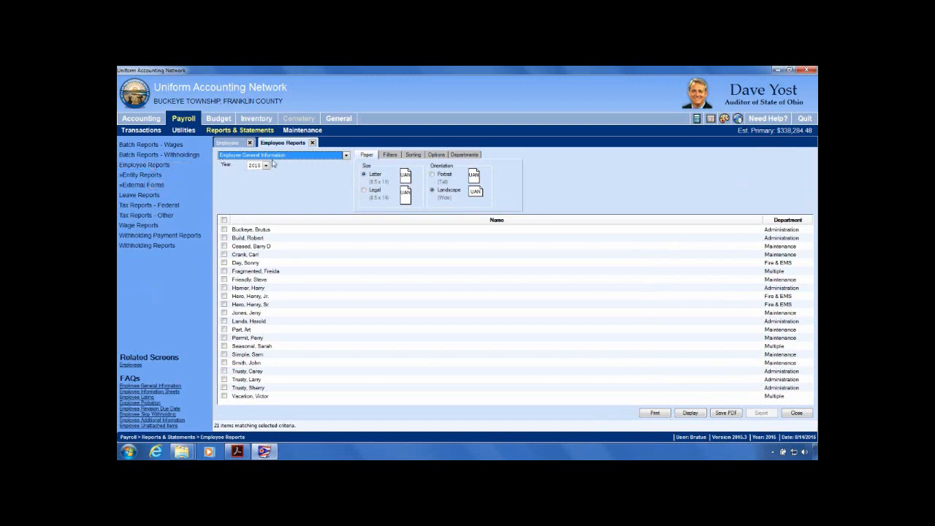
pyautogui.click(346, 156)
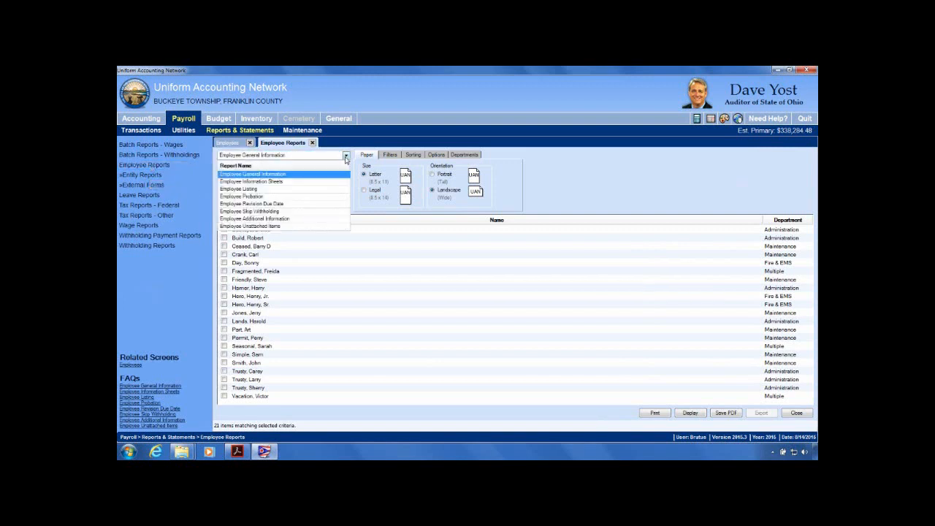
pyautogui.click(346, 157)
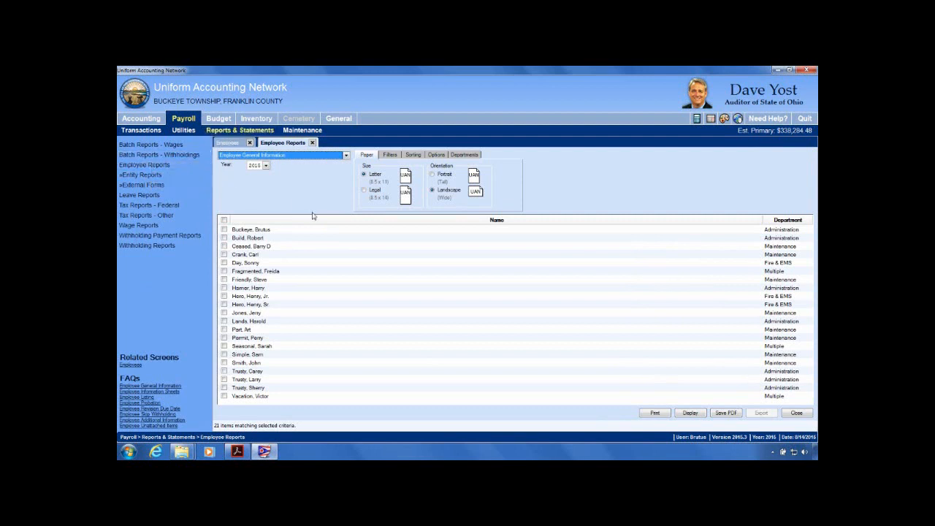
pyautogui.click(252, 326)
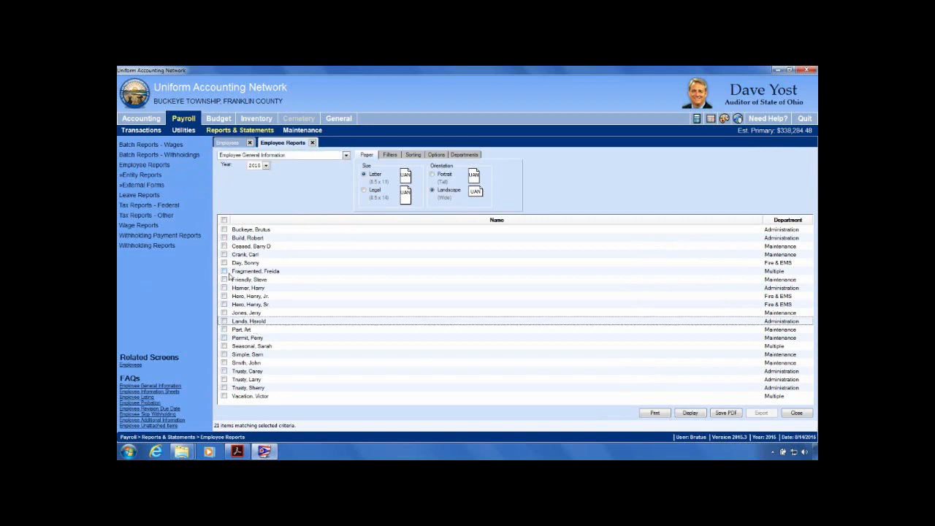
pyautogui.click(224, 271)
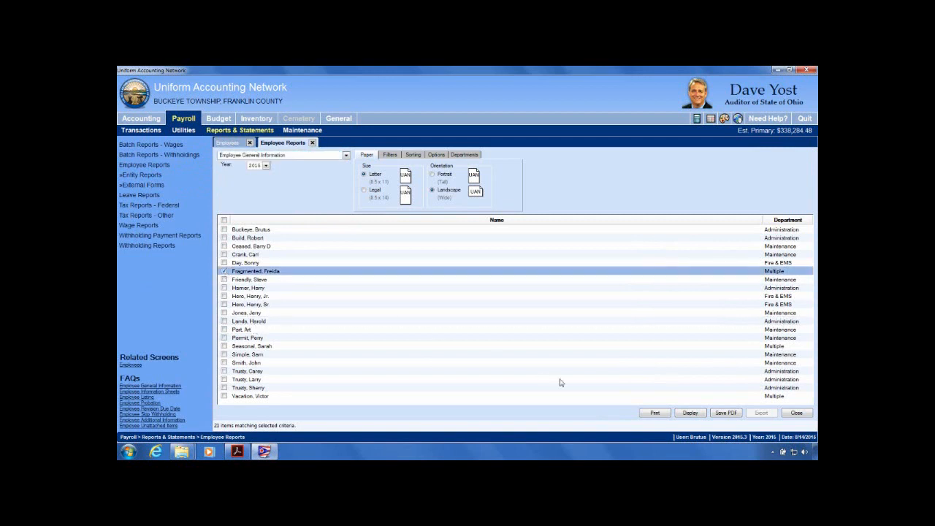
pyautogui.click(692, 413)
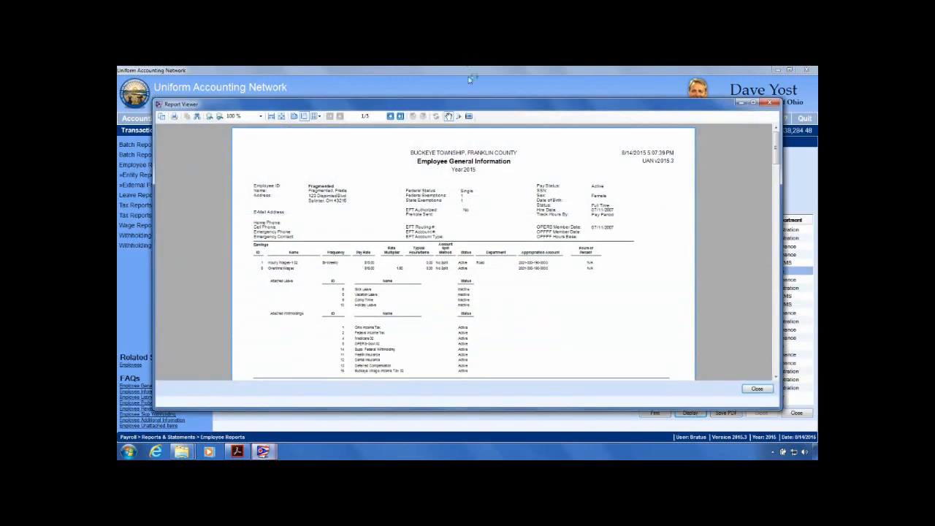
# Step: Enlarge the report to page width and examine how each Hourly Wages earning pairs with its department, appropriation account and attached withholdings
pyautogui.click(754, 103)
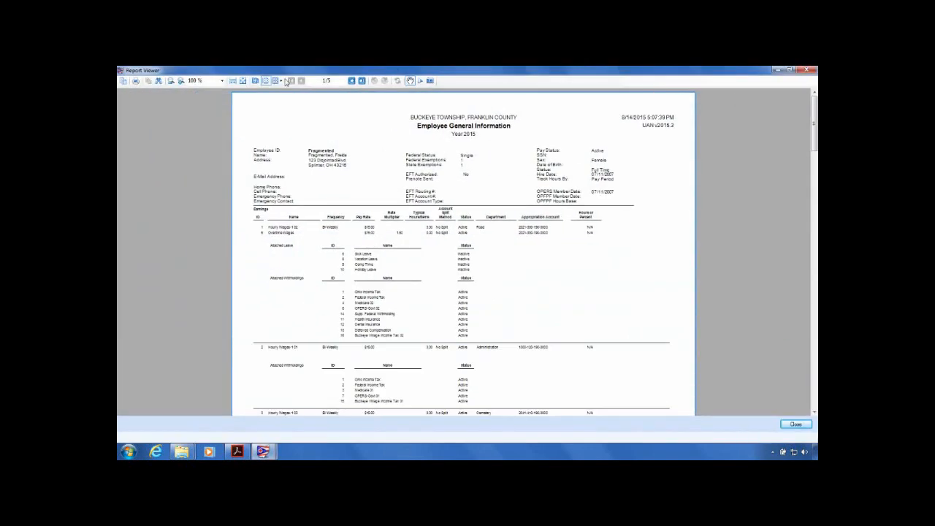
pyautogui.click(232, 82)
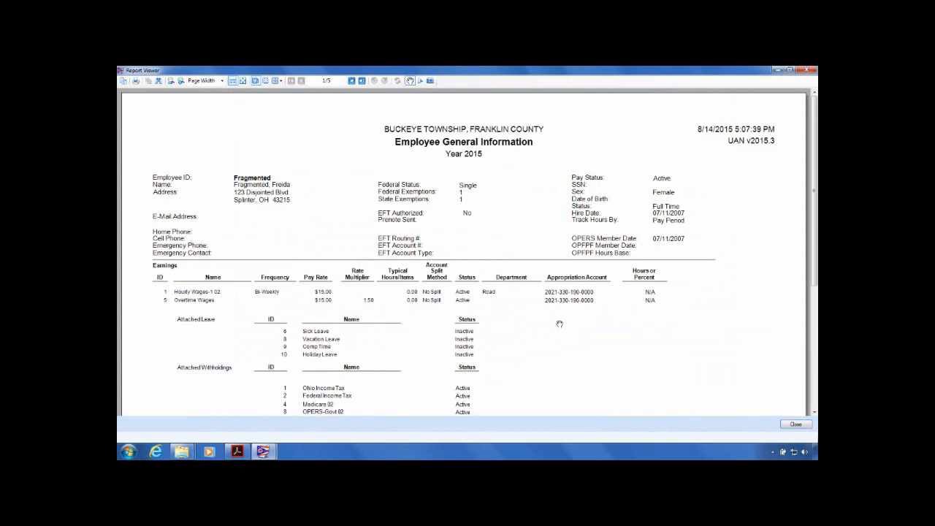
pyautogui.scroll(-3, 559, 325)
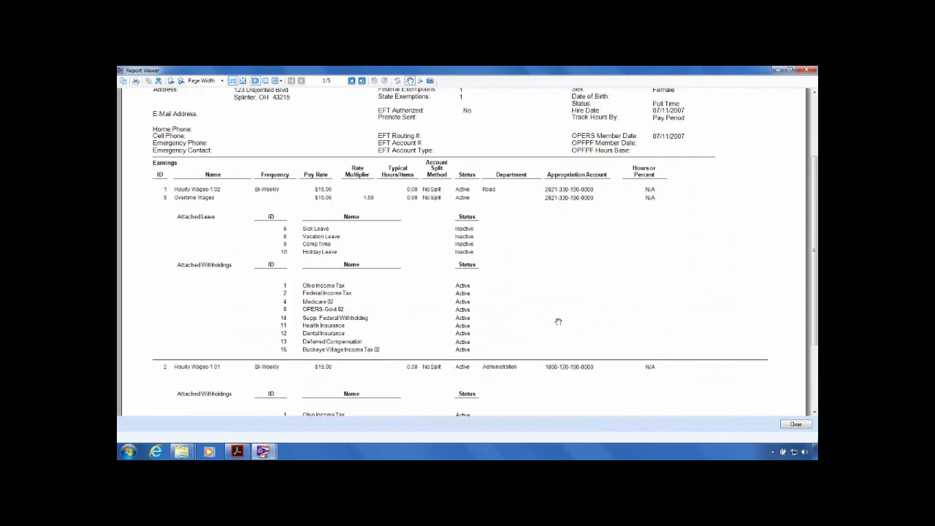
pyautogui.scroll(1, 558, 322)
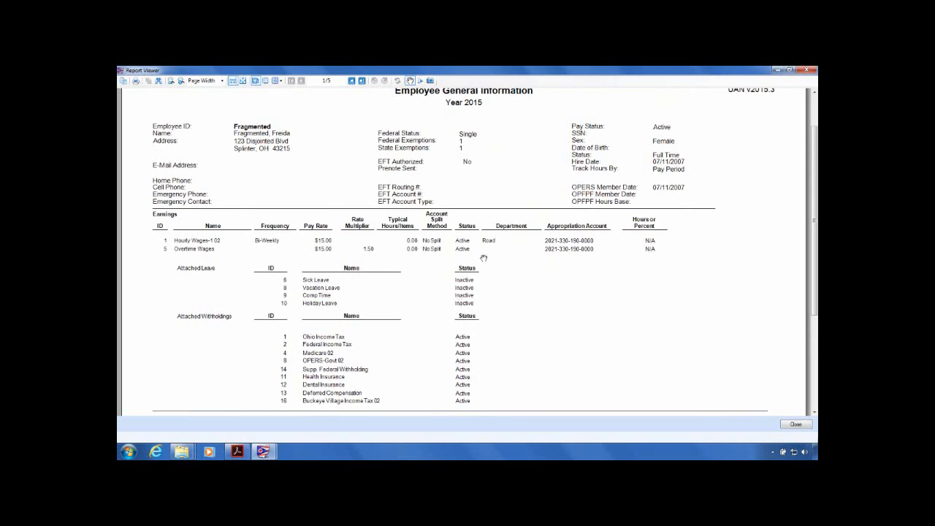
pyautogui.scroll(-1, 482, 271)
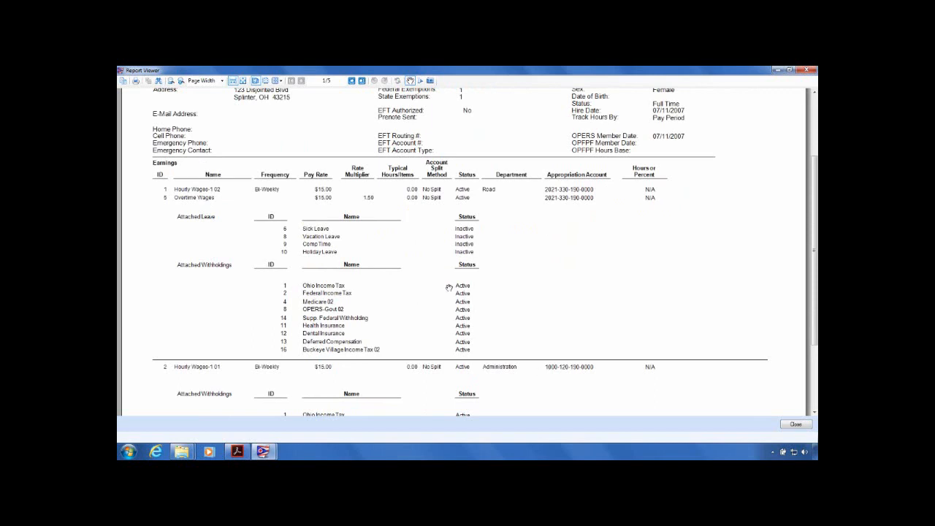
pyautogui.scroll(-1, 453, 294)
pyautogui.scroll(3, 453, 294)
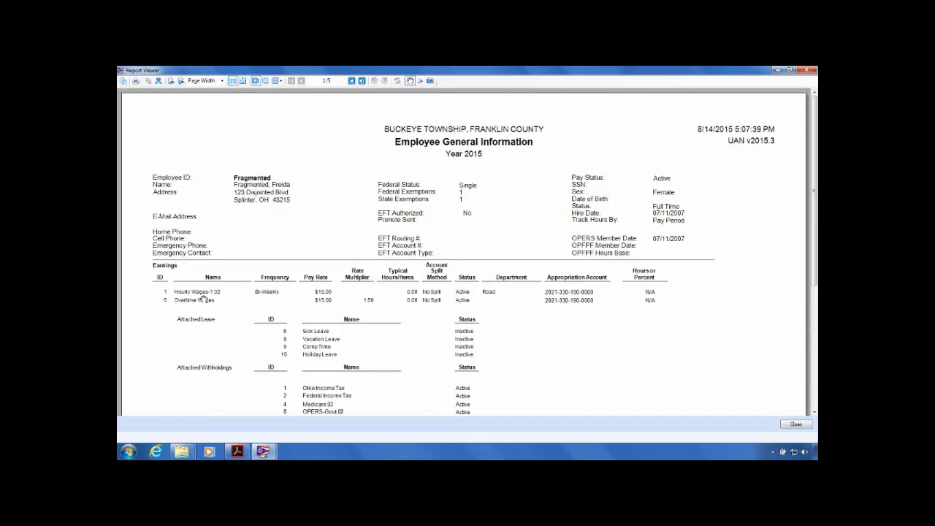
pyautogui.scroll(-4, 426, 386)
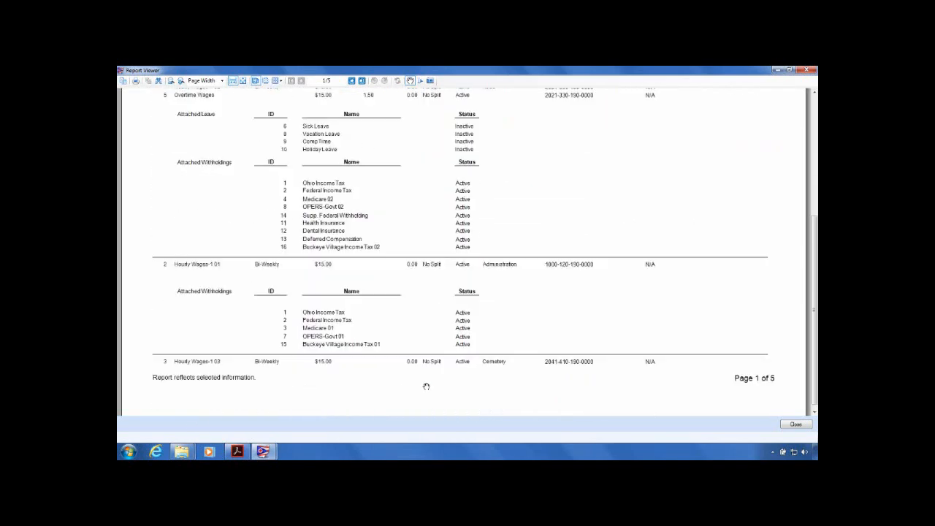
pyautogui.scroll(-1, 426, 386)
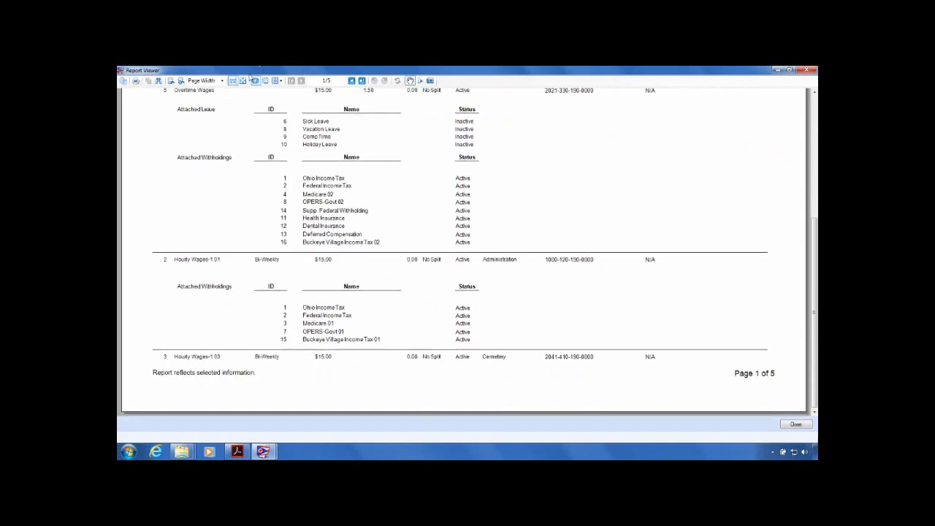
pyautogui.scroll(3, 293, 91)
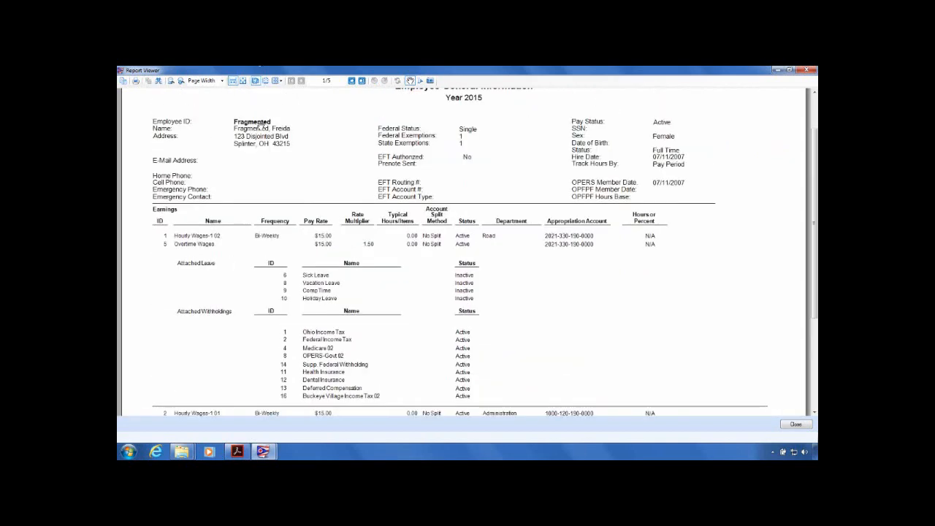
pyautogui.scroll(1, 294, 212)
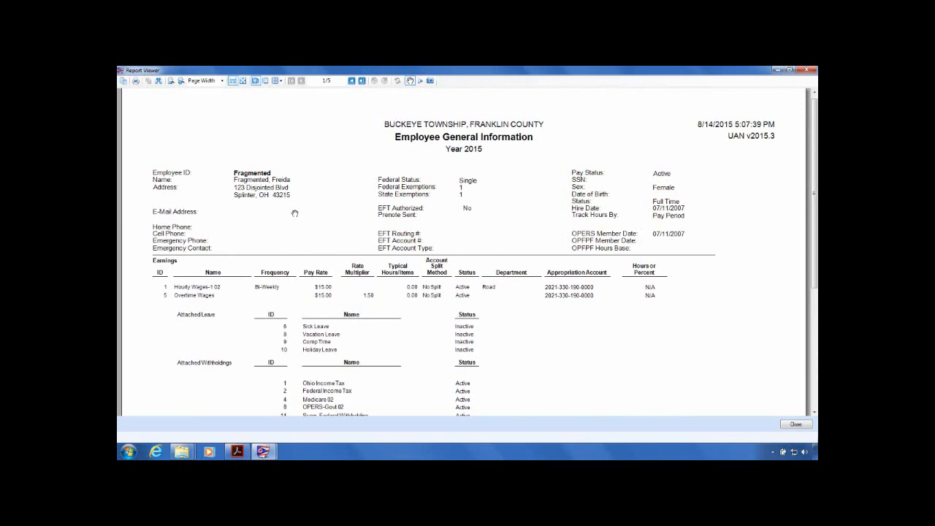
# Step: Close the displayed report and the employee reports screen, and return to the payroll maintenance options
pyautogui.click(809, 70)
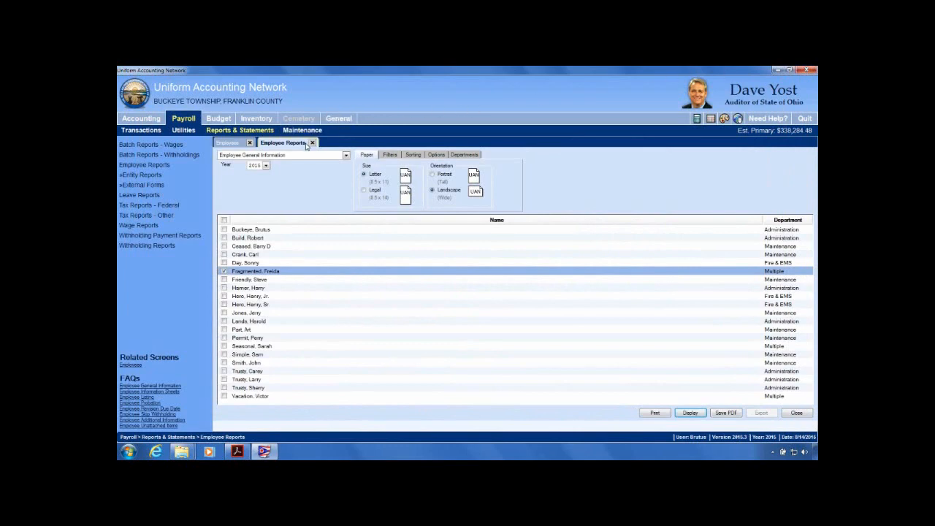
pyautogui.click(312, 144)
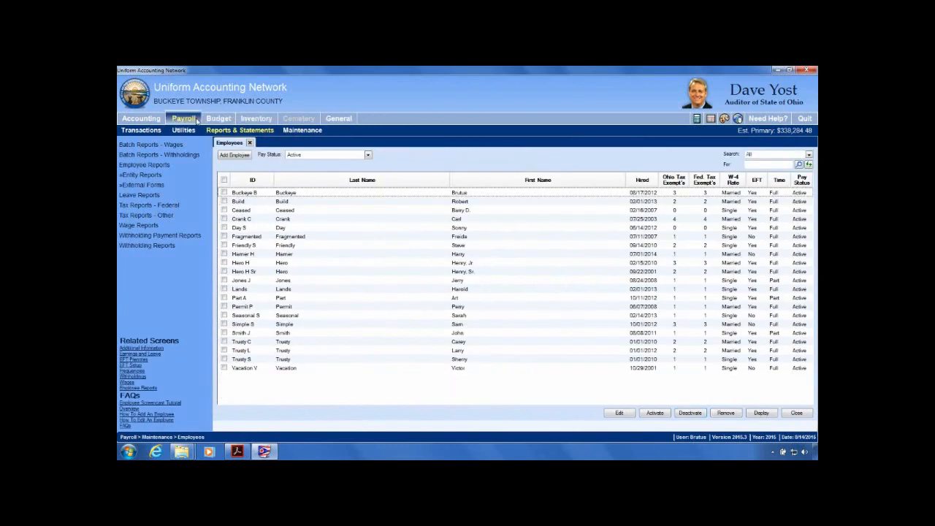
pyautogui.click(302, 130)
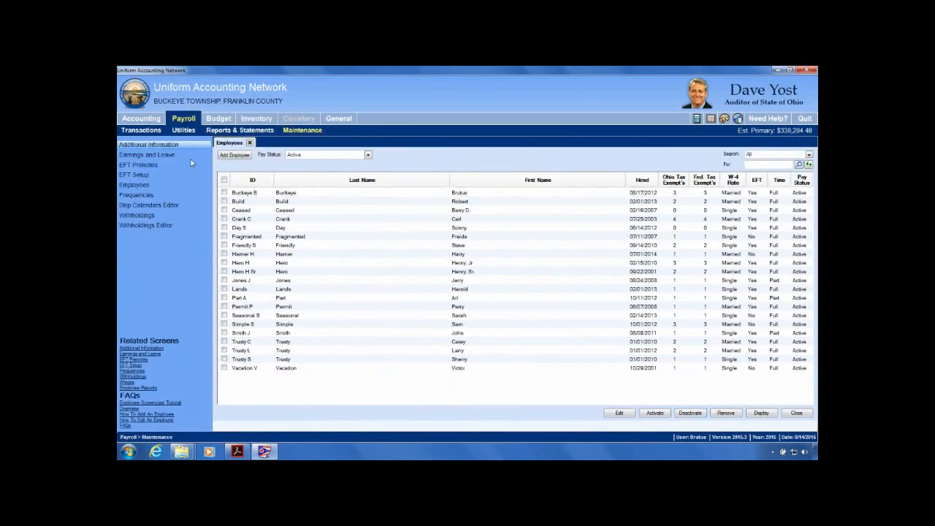
# Step: Open the payroll employees list and start an advanced edit of the two employees hired 07/11/2007 and 09/14/2010
pyautogui.click(144, 186)
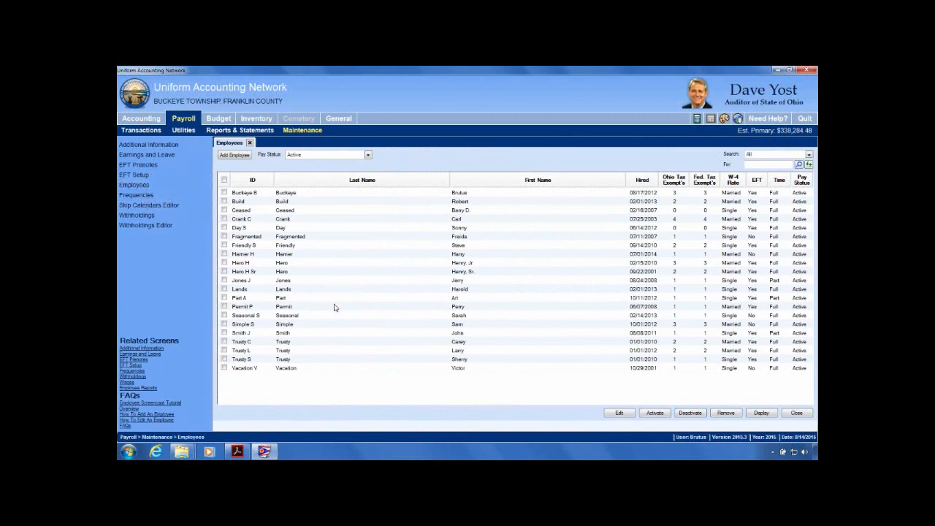
pyautogui.click(225, 245)
pyautogui.click(225, 237)
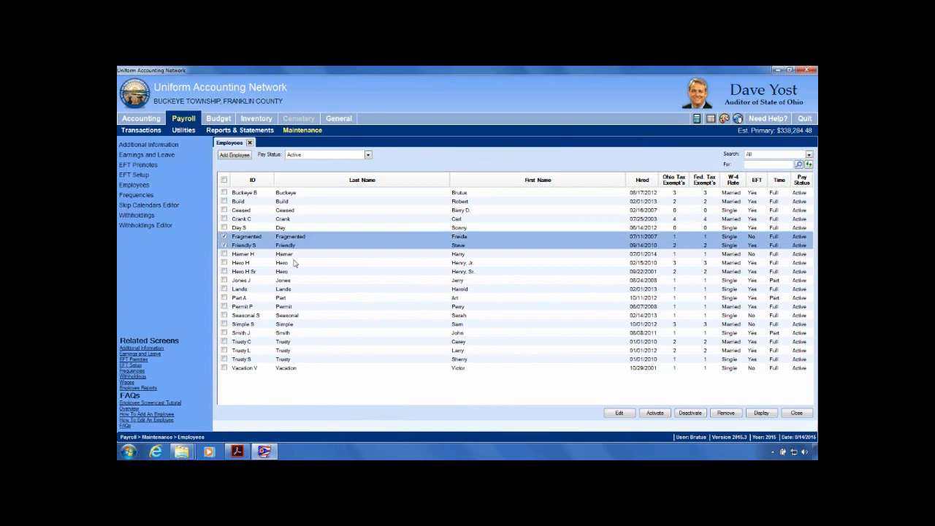
pyautogui.click(618, 413)
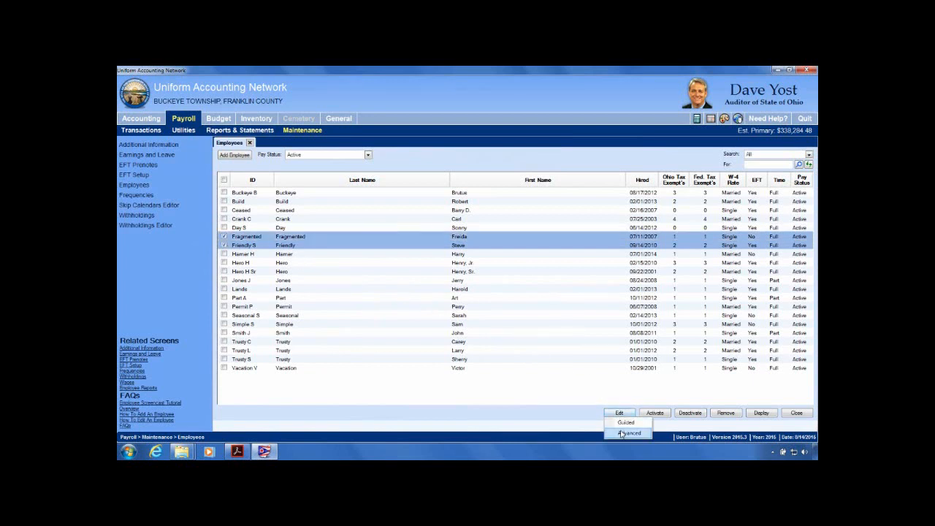
pyautogui.click(621, 433)
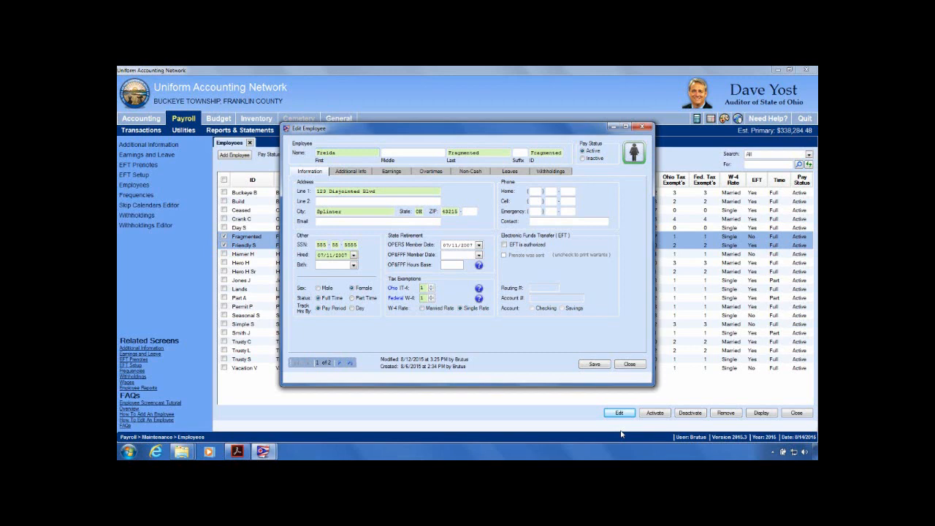
# Step: Review the first employee's four Hourly Wages earnings and compare their accounts with the Overtime Wages account
pyautogui.click(390, 171)
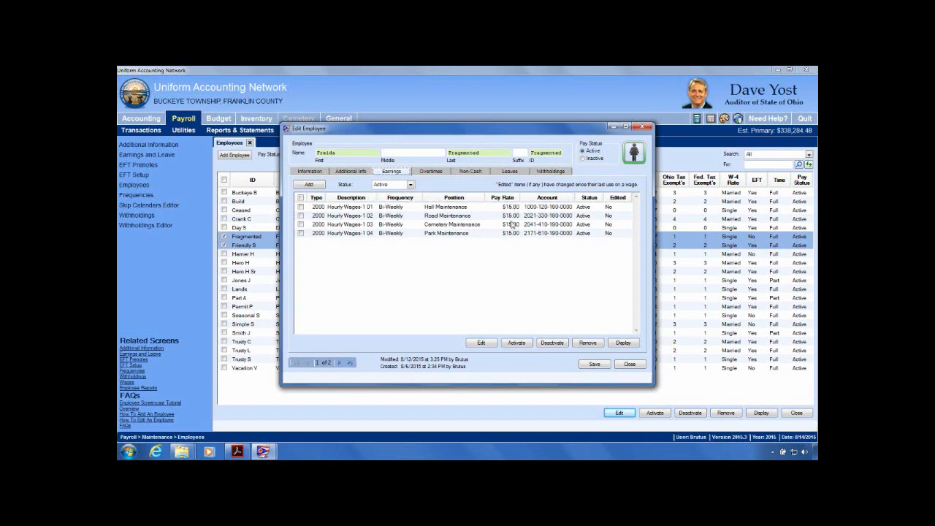
pyautogui.click(459, 216)
pyautogui.click(431, 172)
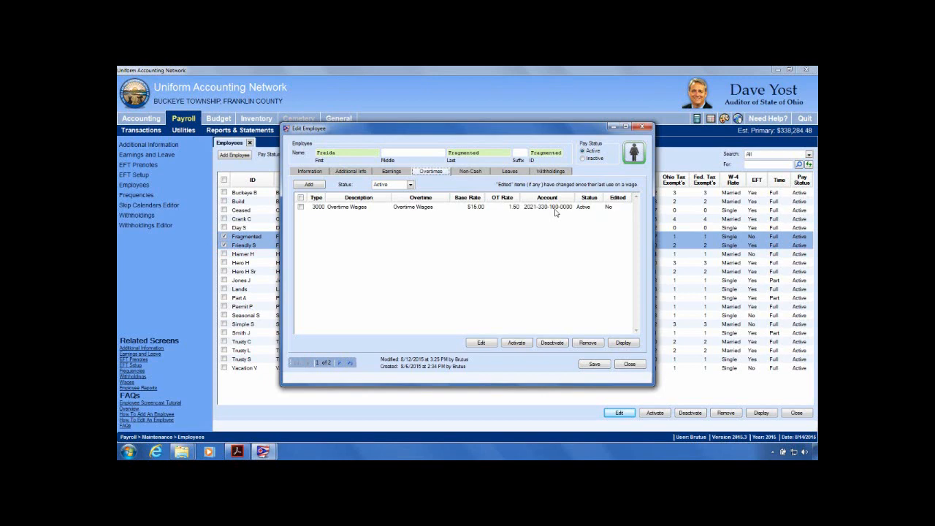
pyautogui.click(402, 172)
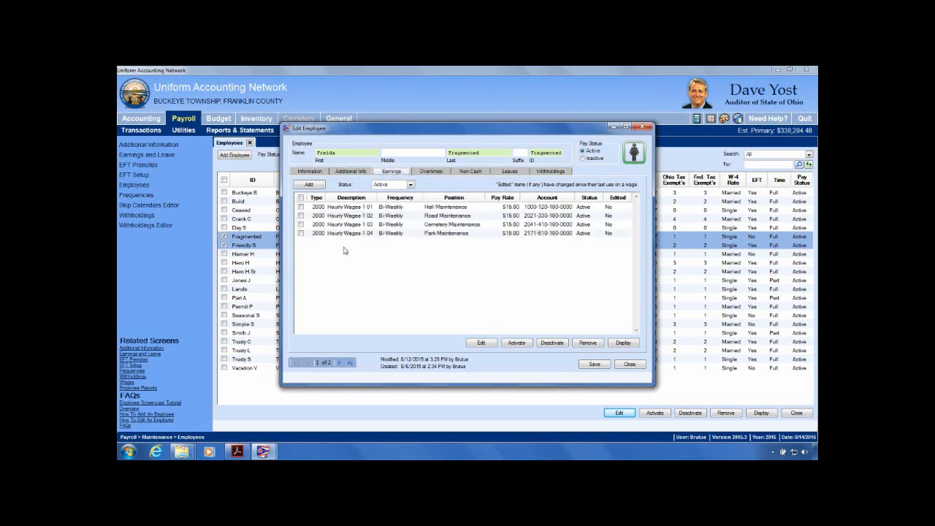
pyautogui.click(437, 172)
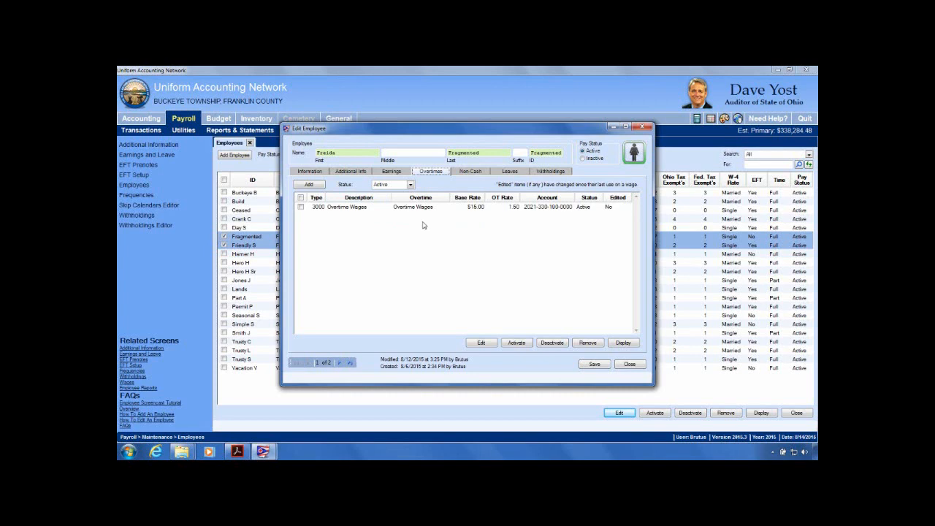
# Step: Check the first employee's non-cash benefits and leaves, and show the withholdings list in a maximized window
pyautogui.click(472, 172)
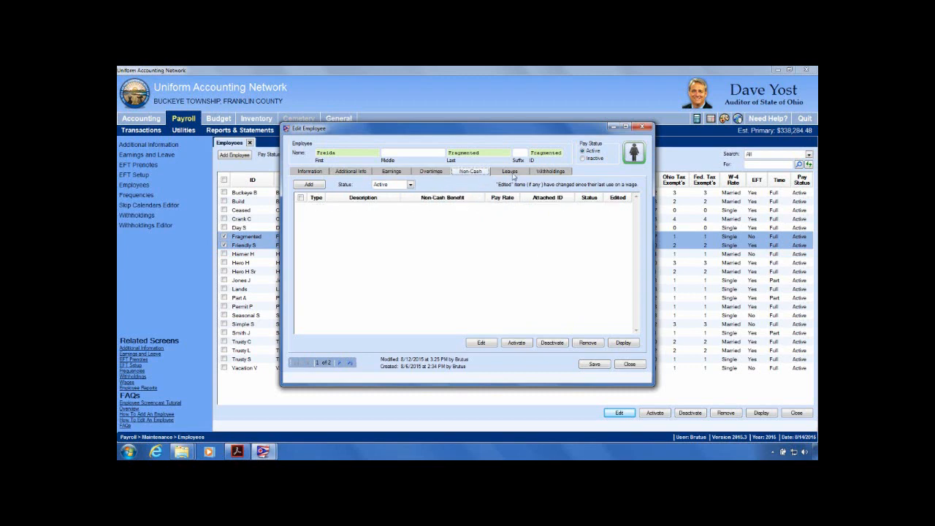
pyautogui.click(511, 173)
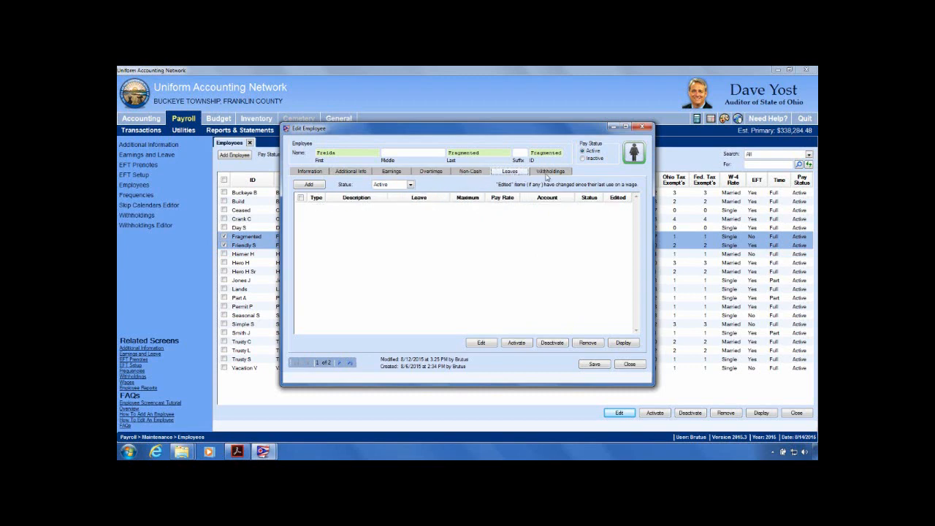
pyautogui.click(548, 173)
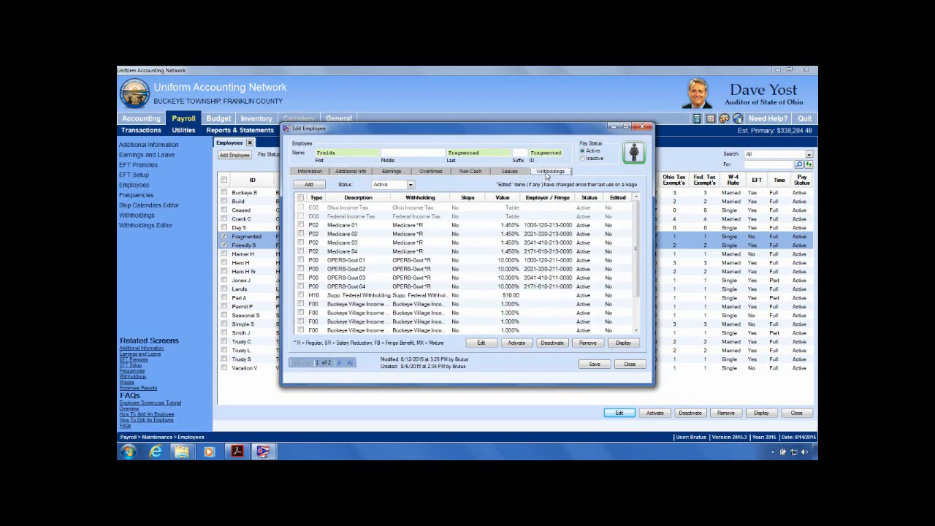
pyautogui.click(626, 128)
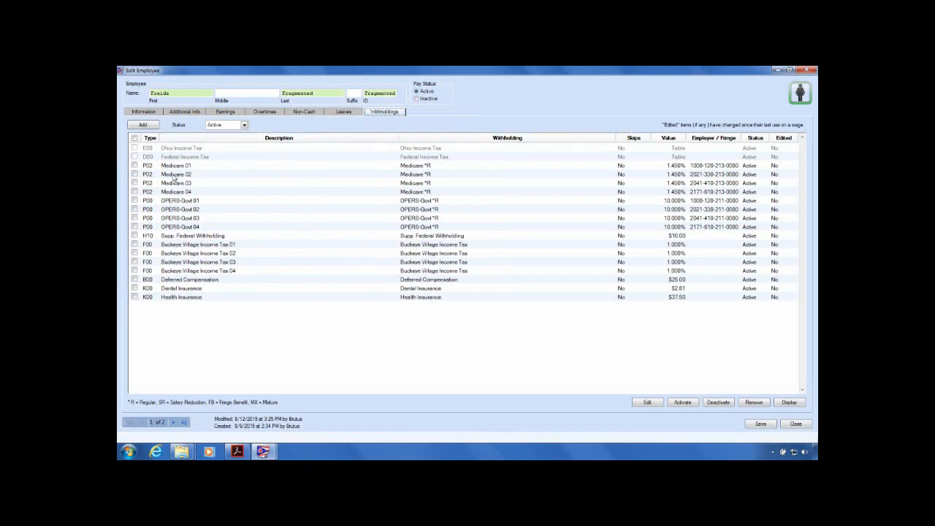
# Step: Mark the Medicare 01 to 04 withholdings and compare them with the employee's separate Hourly Wages earnings
pyautogui.click(188, 169)
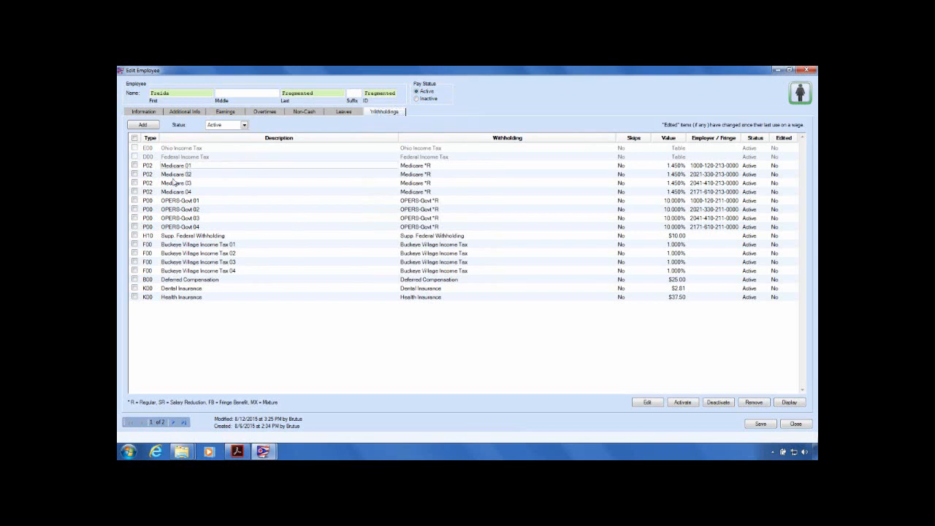
pyautogui.click(134, 166)
pyautogui.click(135, 174)
pyautogui.click(134, 183)
pyautogui.click(134, 192)
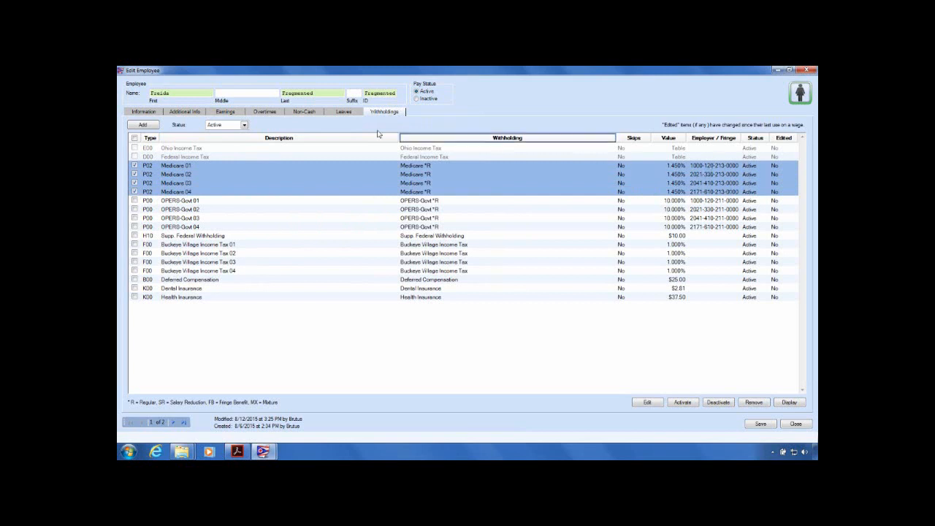
pyautogui.click(223, 113)
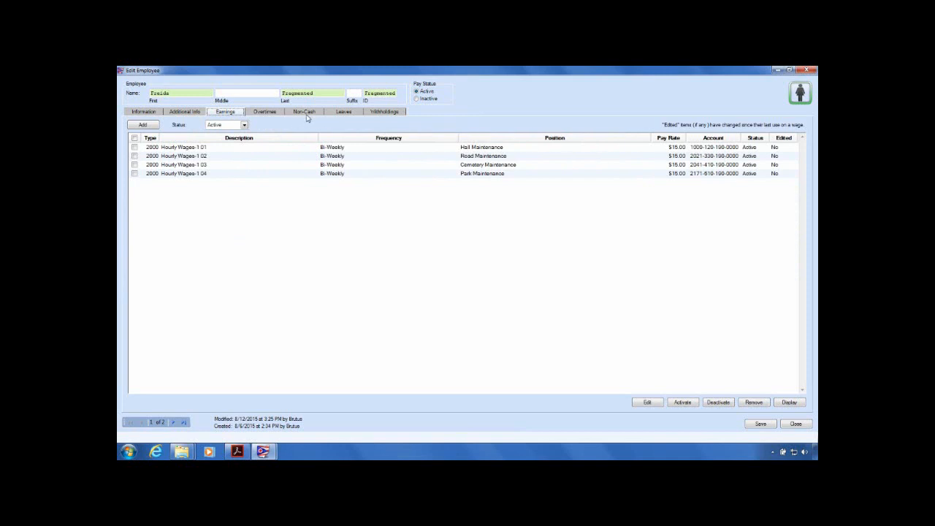
pyautogui.click(387, 112)
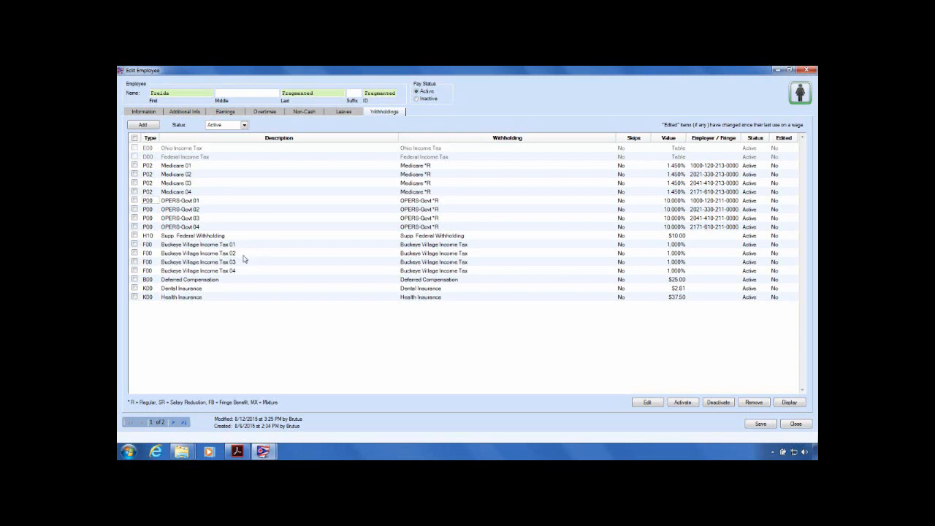
# Step: Examine the supplemental federal, Health Insurance and Medicare 04 withholdings, and return to the earnings list in a restored window
pyautogui.click(198, 236)
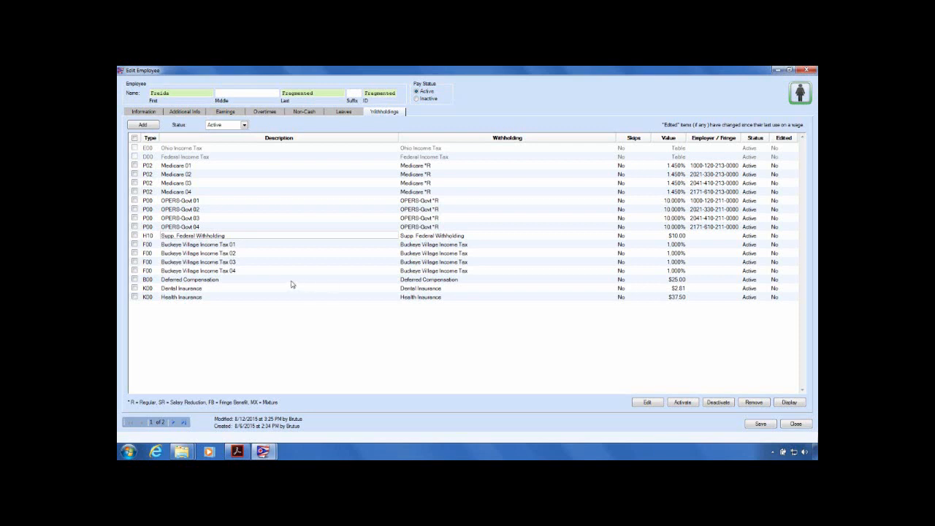
pyautogui.click(196, 299)
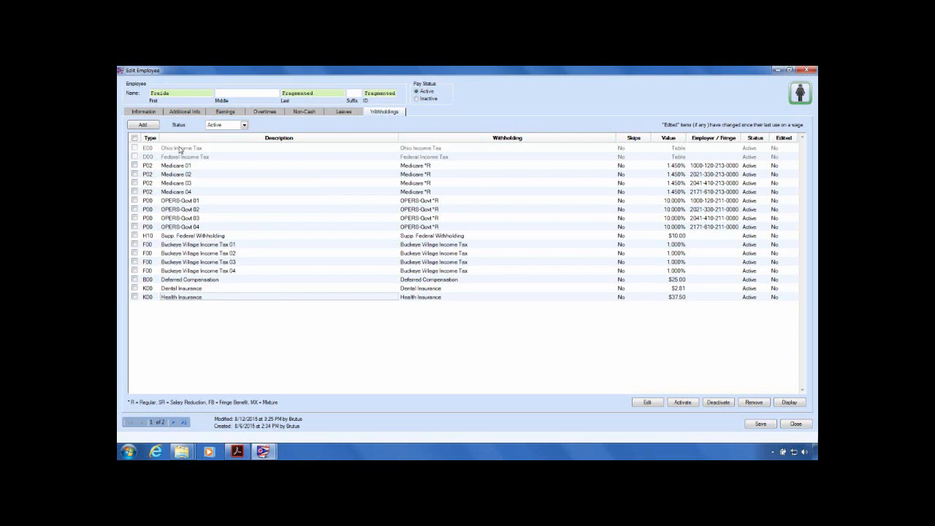
pyautogui.click(172, 193)
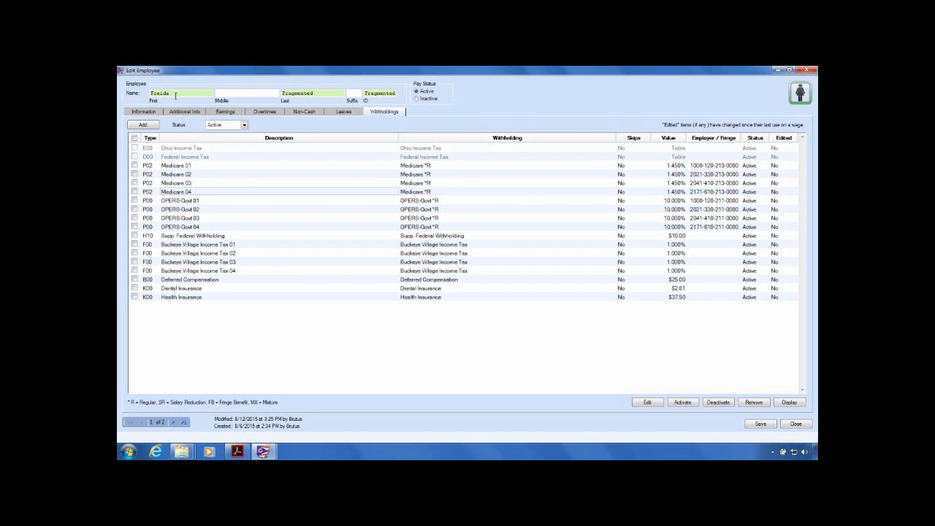
pyautogui.click(222, 114)
pyautogui.click(789, 71)
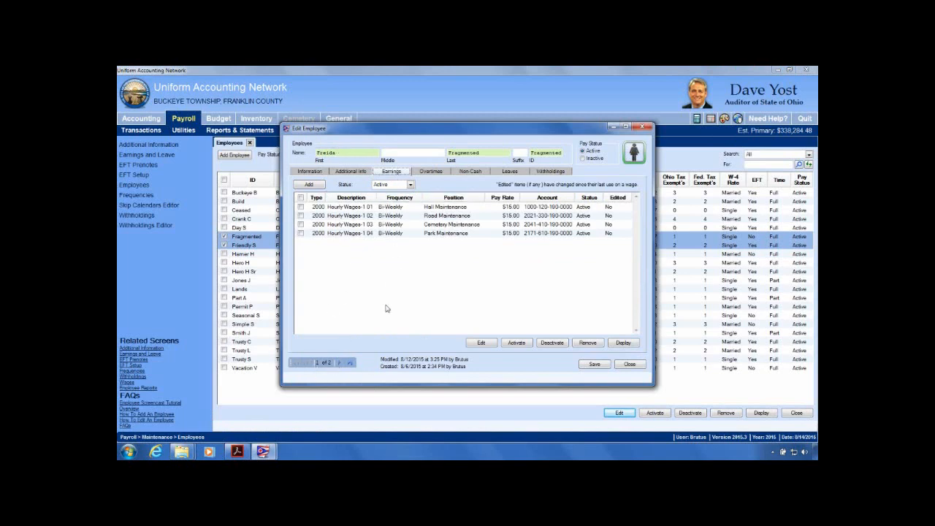
# Step: Compare the earnings of the two employees, noting separate earnings per account versus one earning split across accounts
pyautogui.click(339, 363)
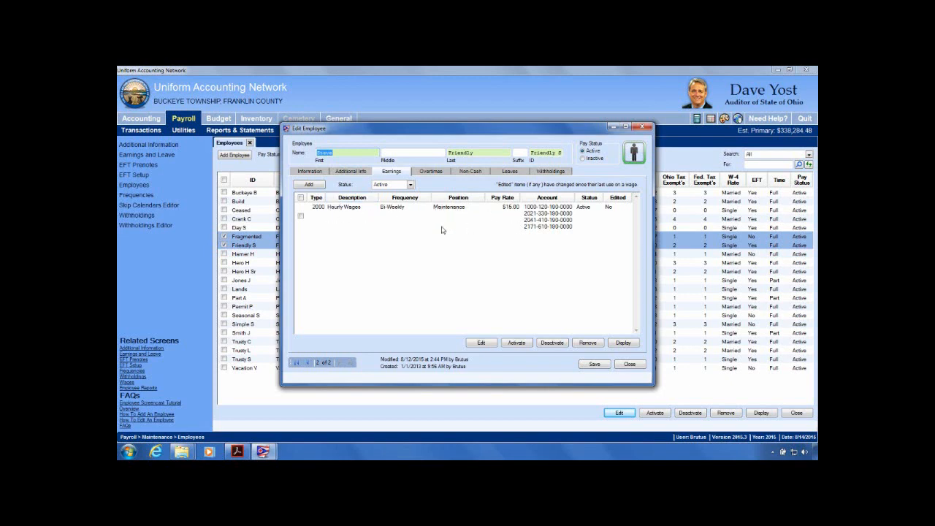
pyautogui.click(308, 363)
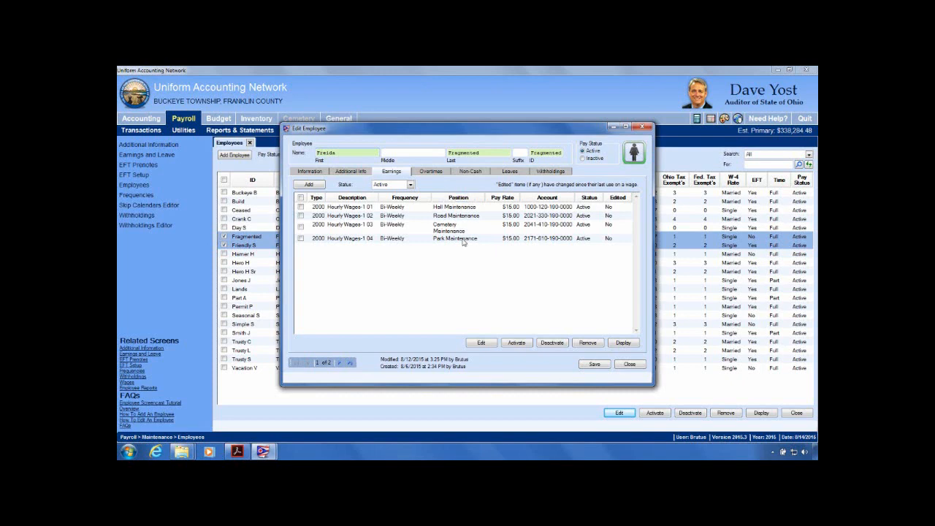
pyautogui.click(341, 365)
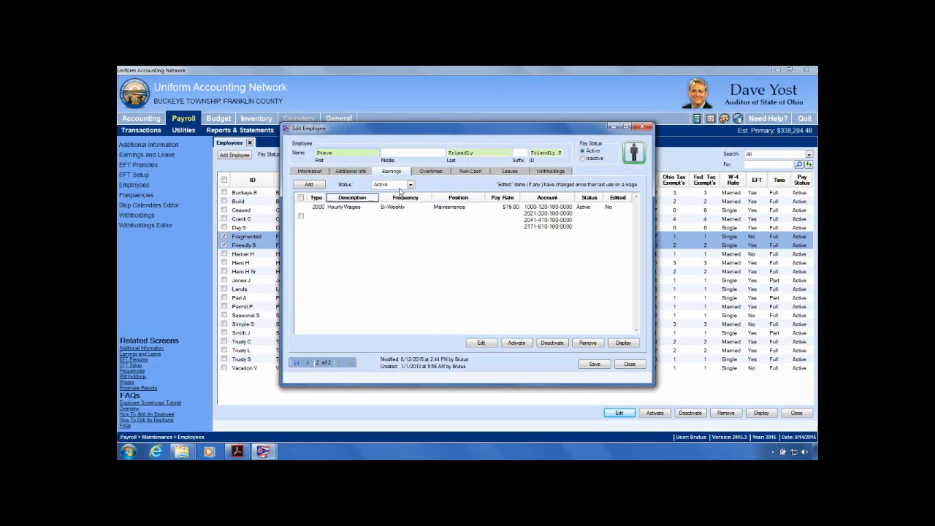
pyautogui.click(308, 363)
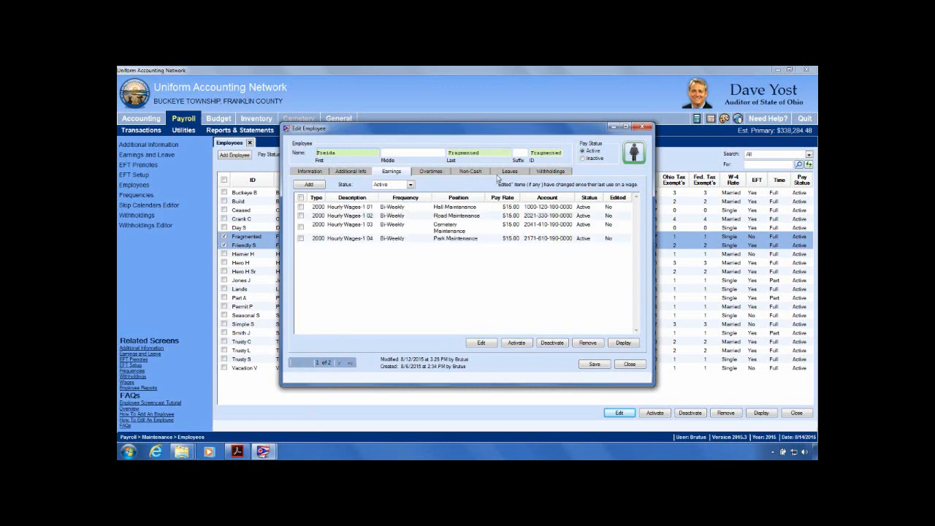
# Step: Compare the withholdings of both employees, including their employer accounts, and the accounts assigned to their Overtime Wages
pyautogui.click(559, 172)
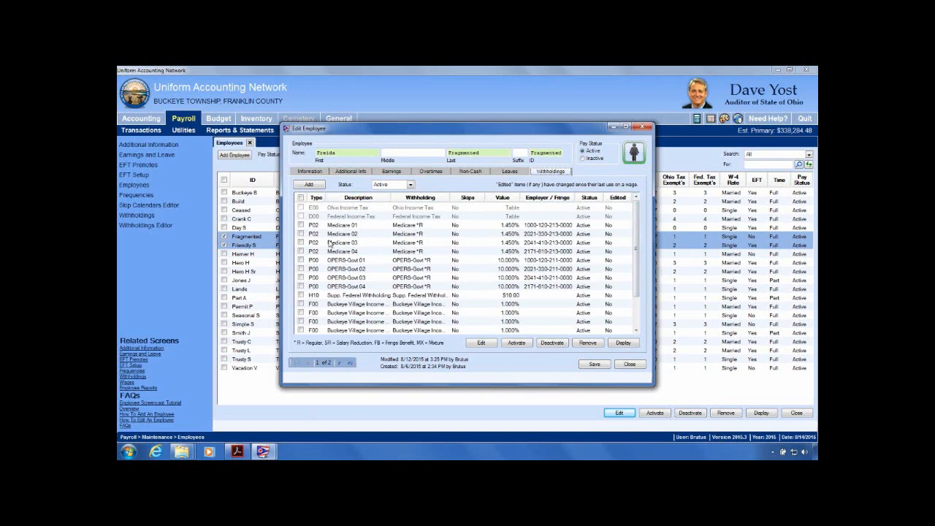
pyautogui.click(338, 364)
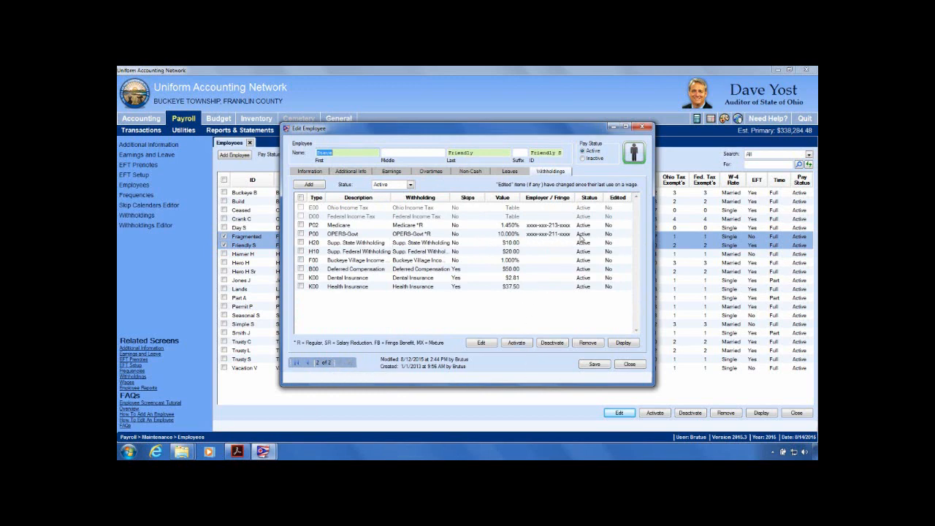
pyautogui.click(335, 262)
pyautogui.click(307, 367)
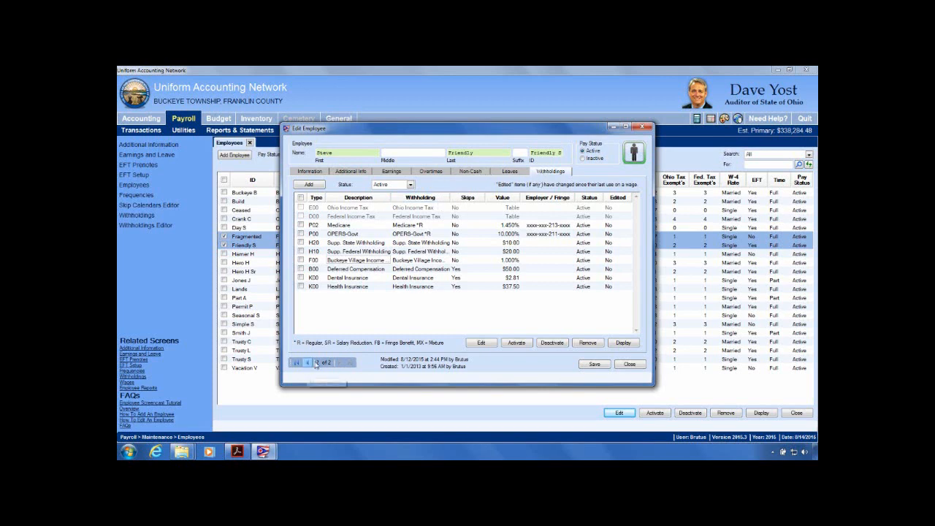
pyautogui.click(433, 172)
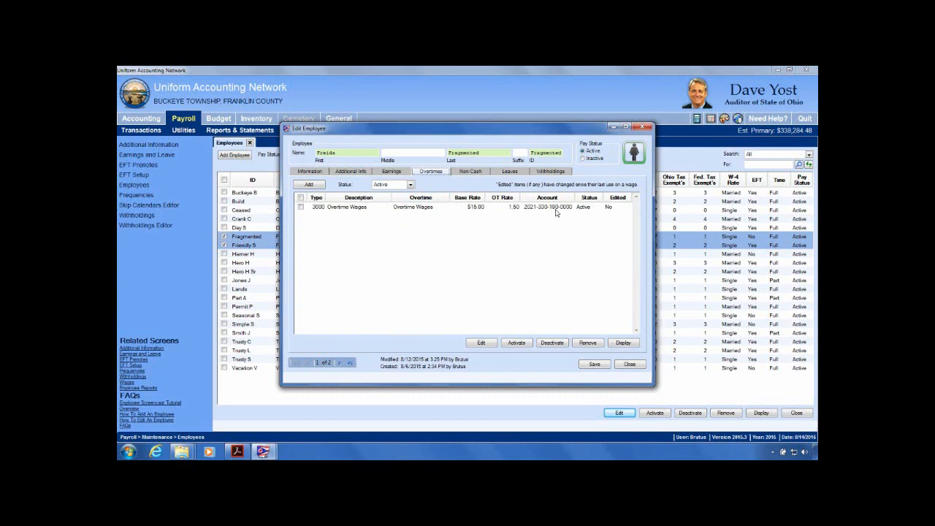
pyautogui.click(338, 363)
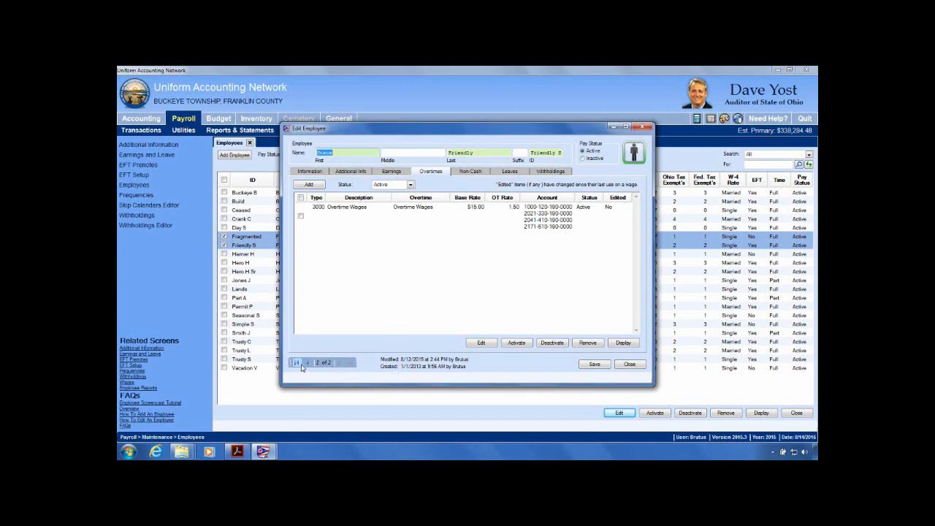
# Step: Select all four Hourly Wages earnings of the first employee and open them for editing
pyautogui.click(392, 171)
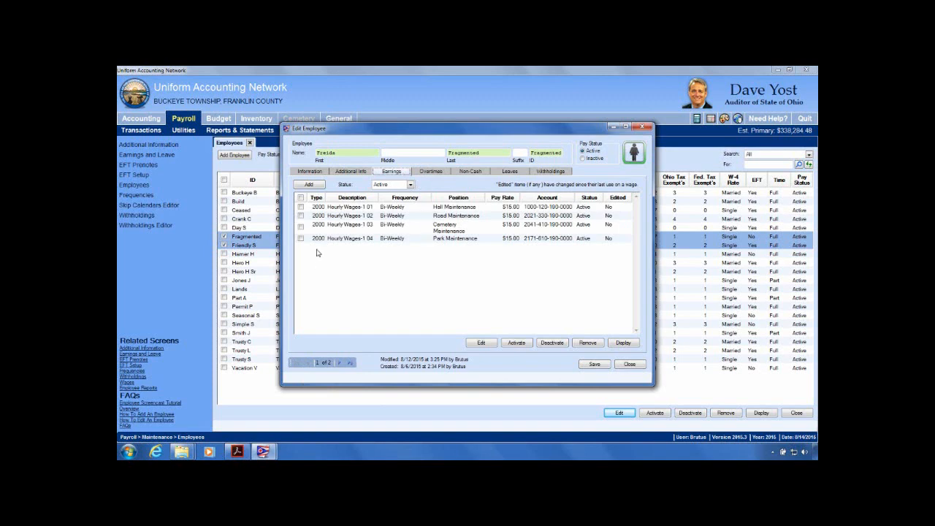
pyautogui.click(300, 198)
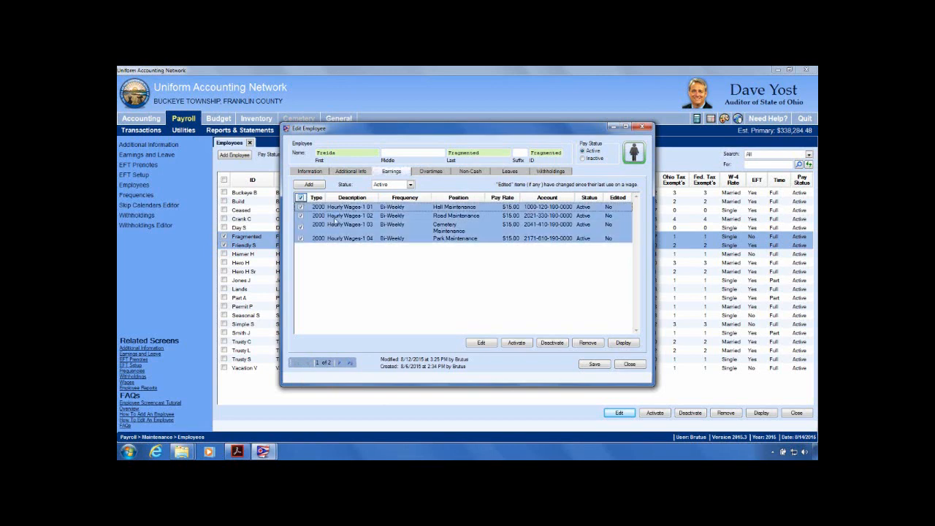
pyautogui.click(481, 342)
pyautogui.moveTo(562, 130); pyautogui.dragTo(570, 92)
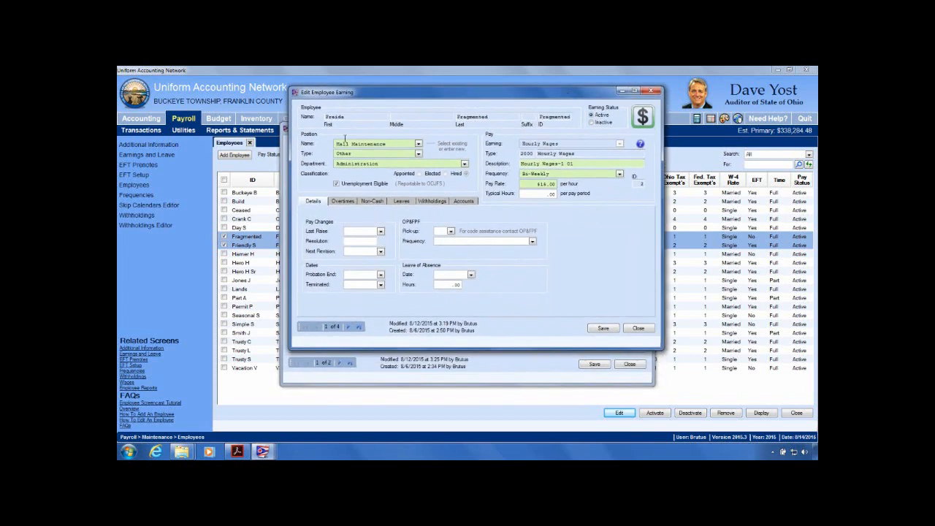
# Step: Review the overtimes, non-cash benefits and withholdings attached to the Hall Maintenance earning
pyautogui.click(344, 201)
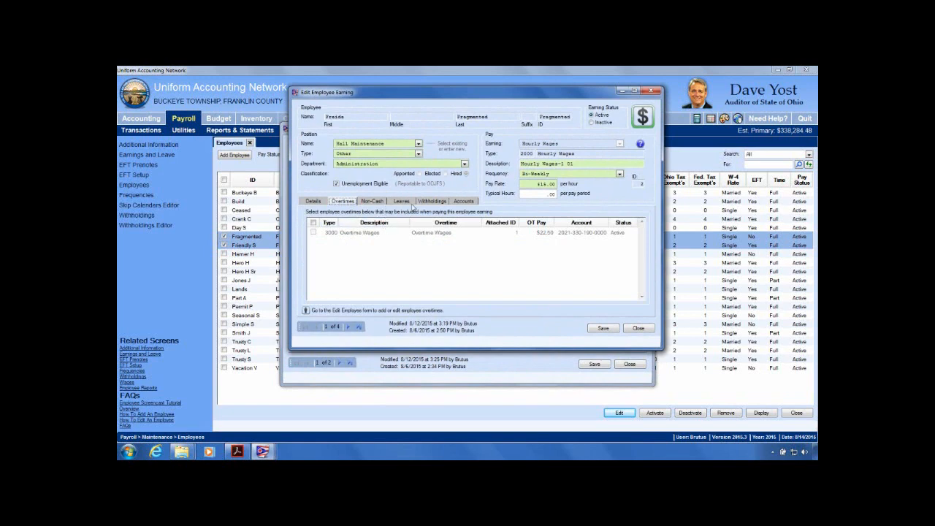
pyautogui.click(372, 204)
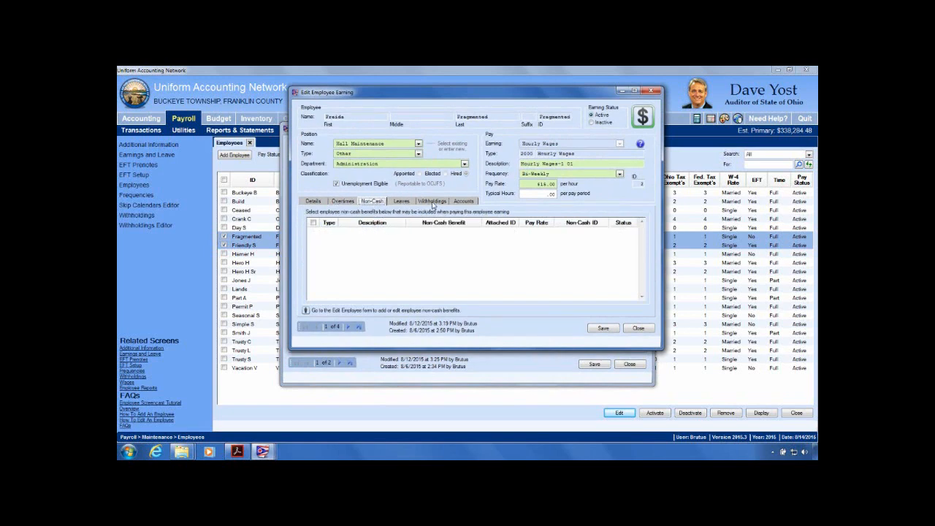
pyautogui.click(433, 201)
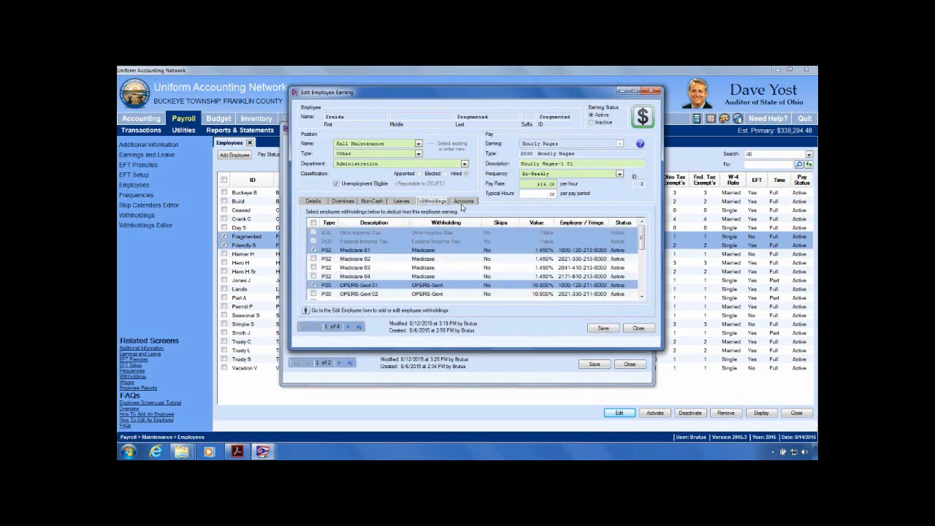
# Step: Review the account and description of the Hall Maintenance earning and browse the available position names
pyautogui.click(464, 202)
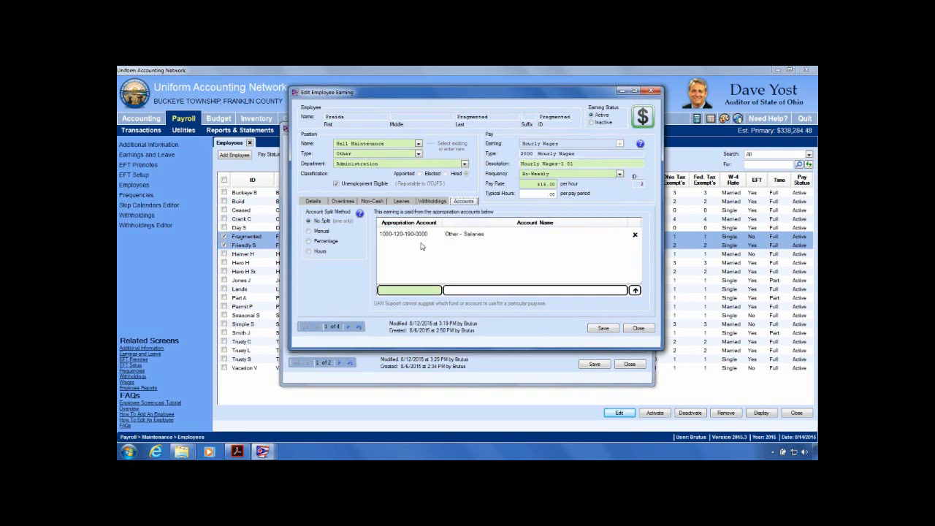
pyautogui.tripleClick(582, 165)
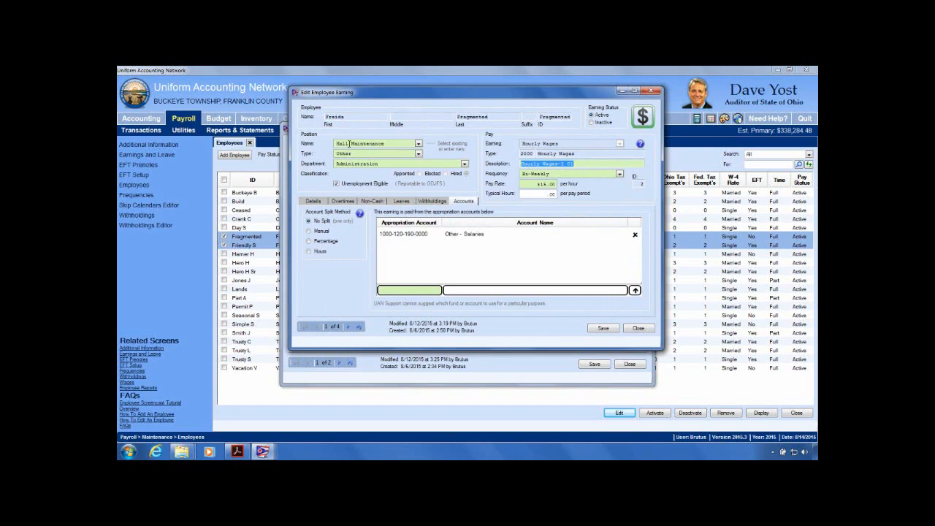
pyautogui.click(393, 143)
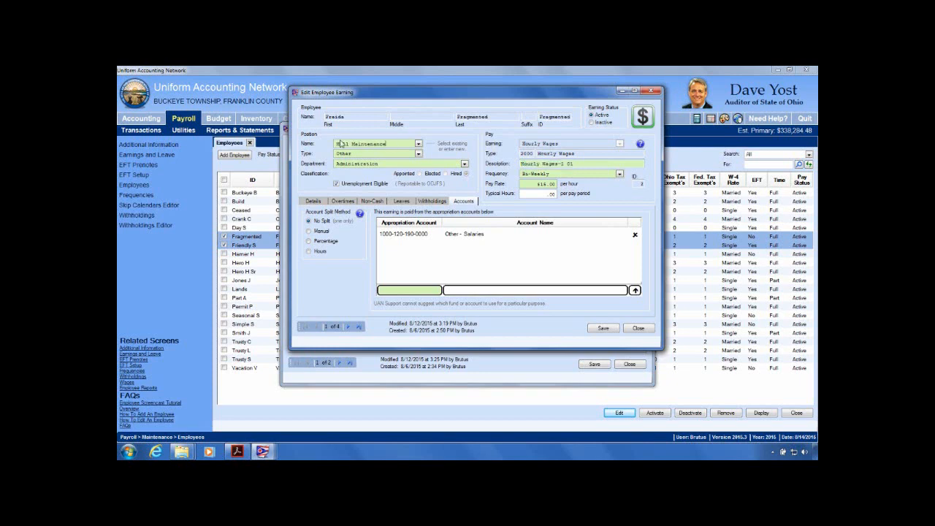
pyautogui.click(418, 144)
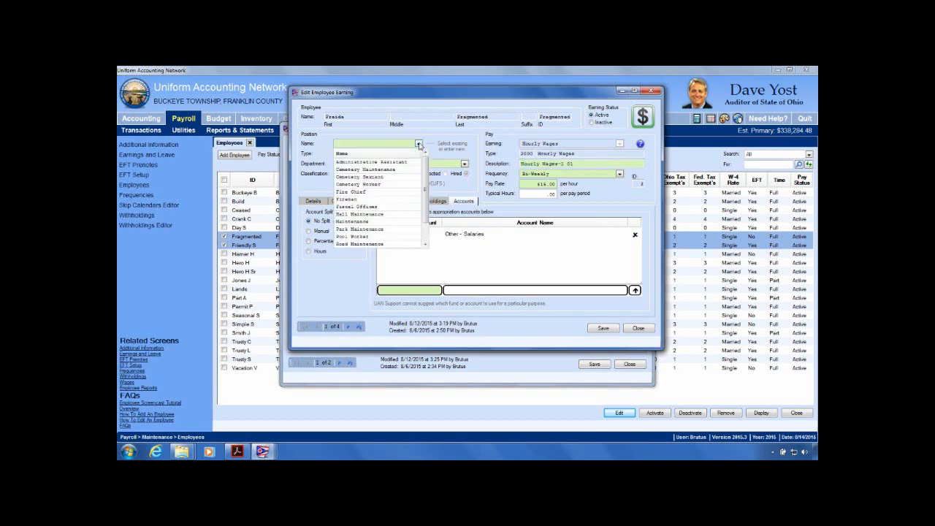
pyautogui.moveTo(427, 192); pyautogui.dragTo(440, 242)
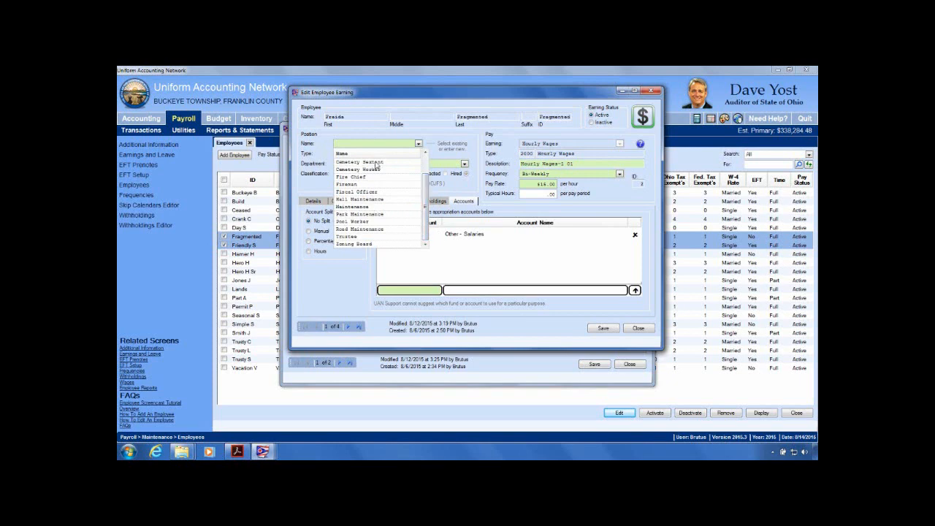
pyautogui.click(455, 143)
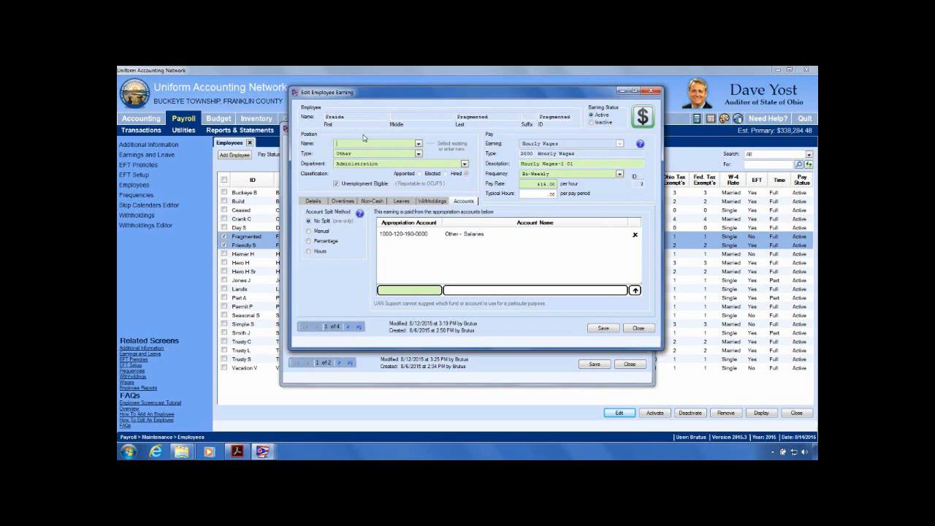
# Step: Choose the Maintenance position name and try overwriting it with a custom name
pyautogui.click(419, 144)
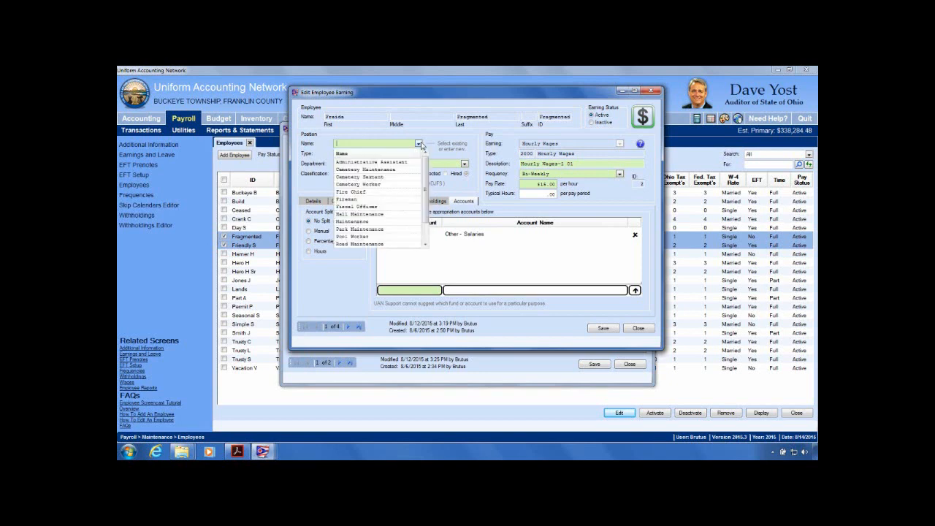
pyautogui.click(362, 221)
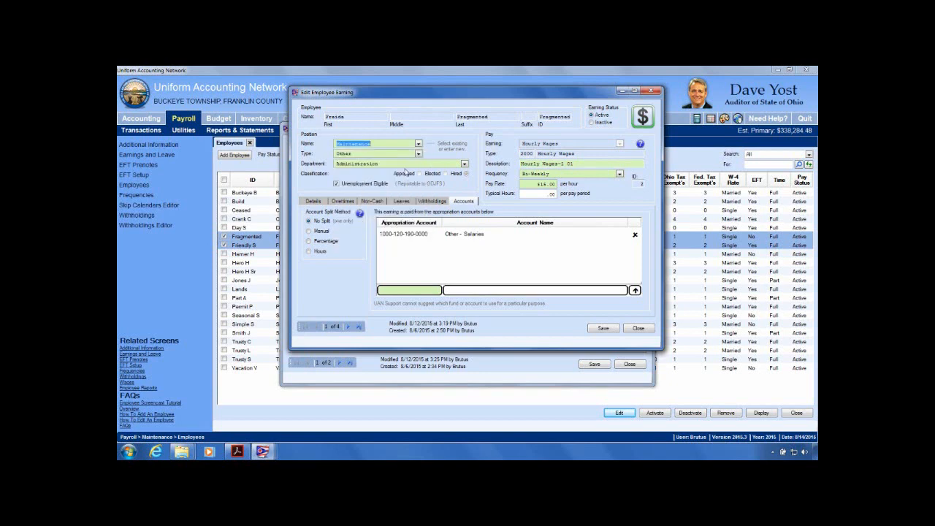
pyautogui.write('Wodked')
pyautogui.press('BackSpace')
pyautogui.press('BackSpace')
pyautogui.press('BackSpace')
pyautogui.press('BackSpace')
pyautogui.press('BackSpace')
pyautogui.write('abor')
# Step: Set the earning's position name to Maintenance and save the earning, acknowledging the local tax notice
pyautogui.click(419, 144)
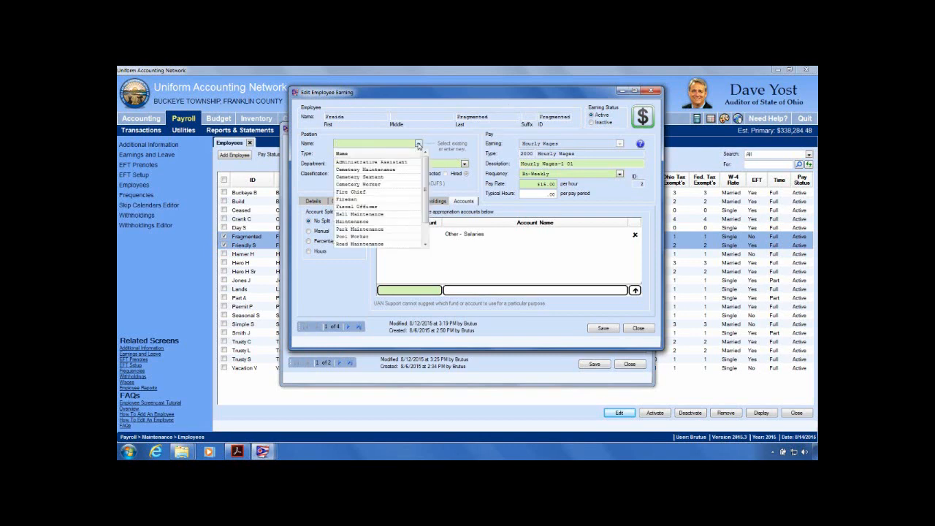
pyautogui.click(351, 222)
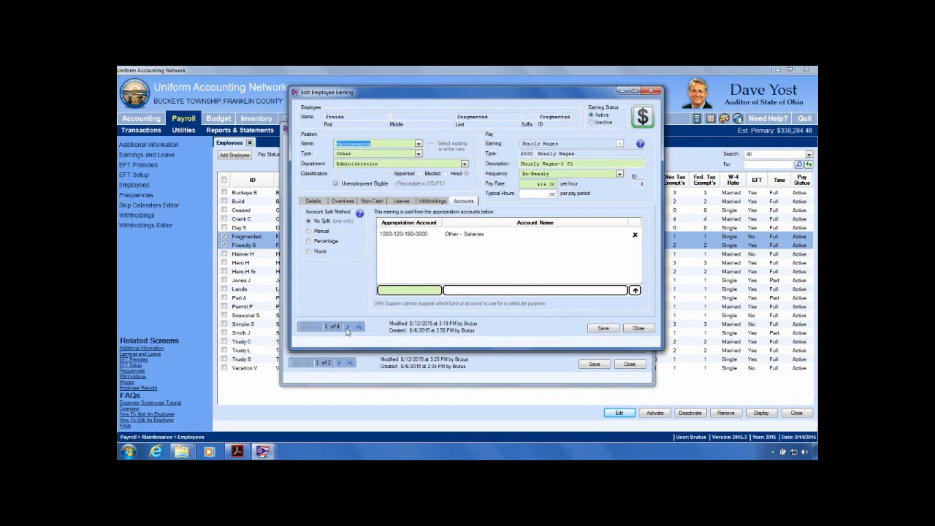
pyautogui.click(603, 328)
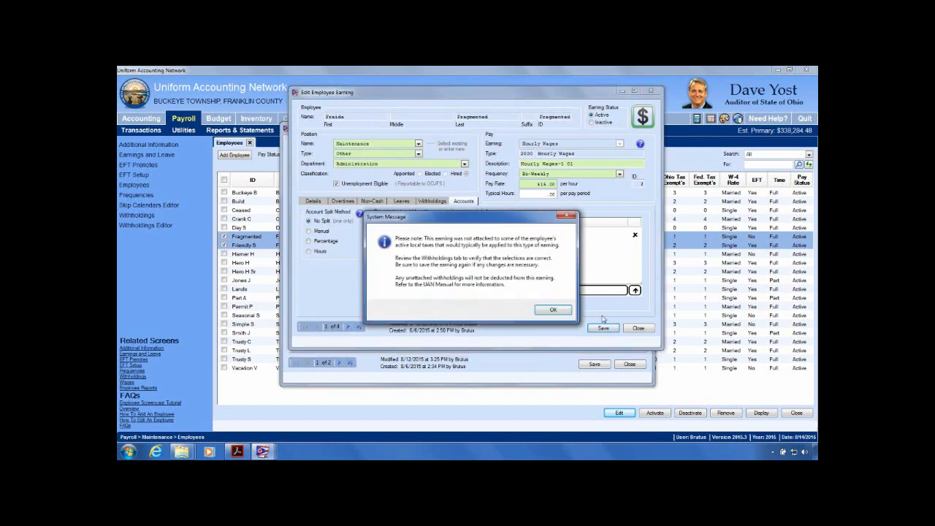
pyautogui.click(560, 312)
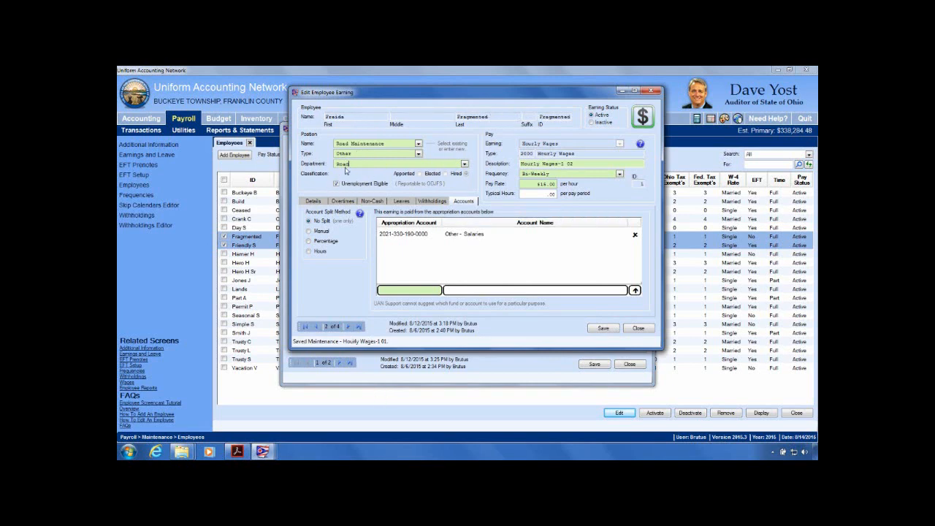
# Step: Go through the employee's Hourly Wages earnings in turn, comparing each one's position, department and appropriation account
pyautogui.click(316, 327)
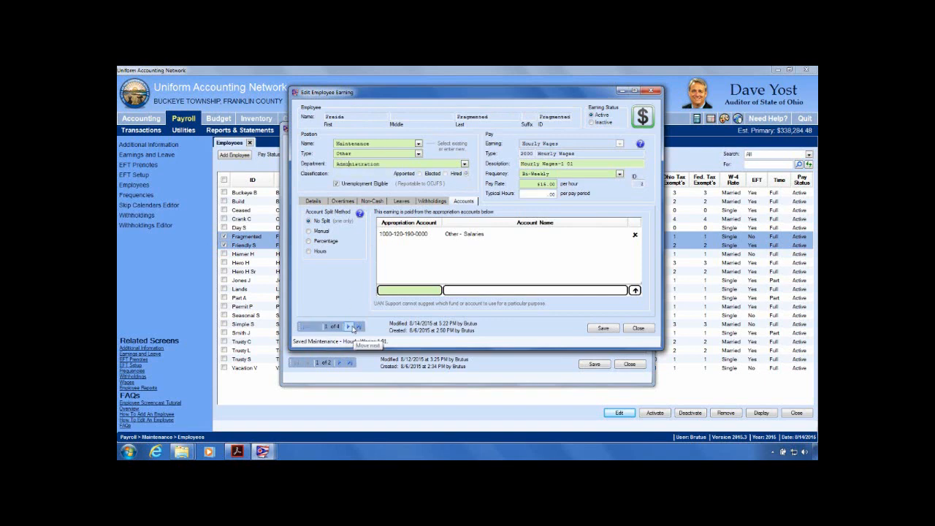
pyautogui.click(349, 328)
pyautogui.click(349, 328)
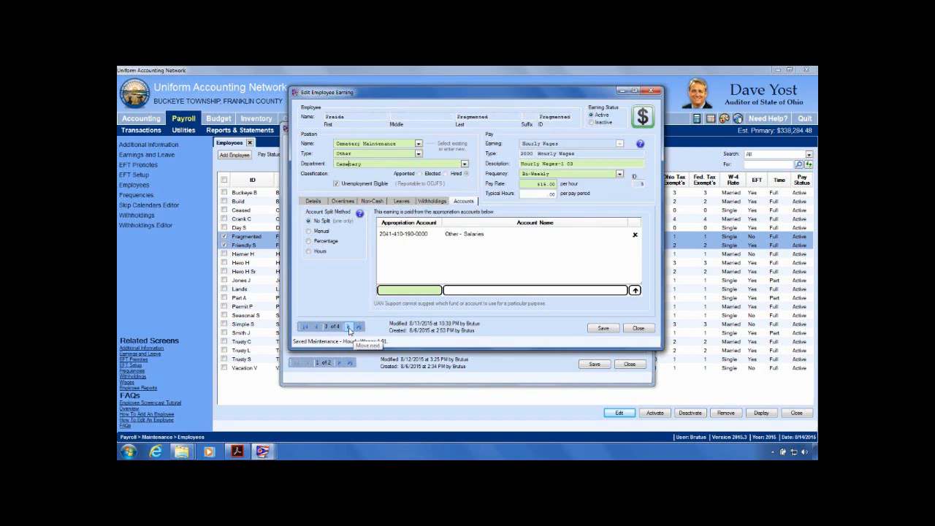
pyautogui.click(349, 328)
# Step: Minimize the earning and employee windows and open the Departments list in the general maintenance area
pyautogui.click(624, 93)
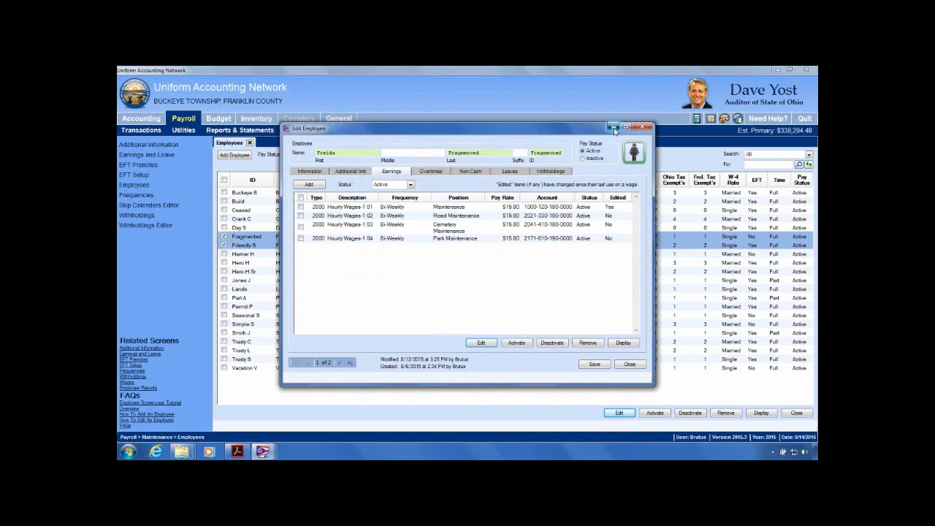
pyautogui.click(612, 128)
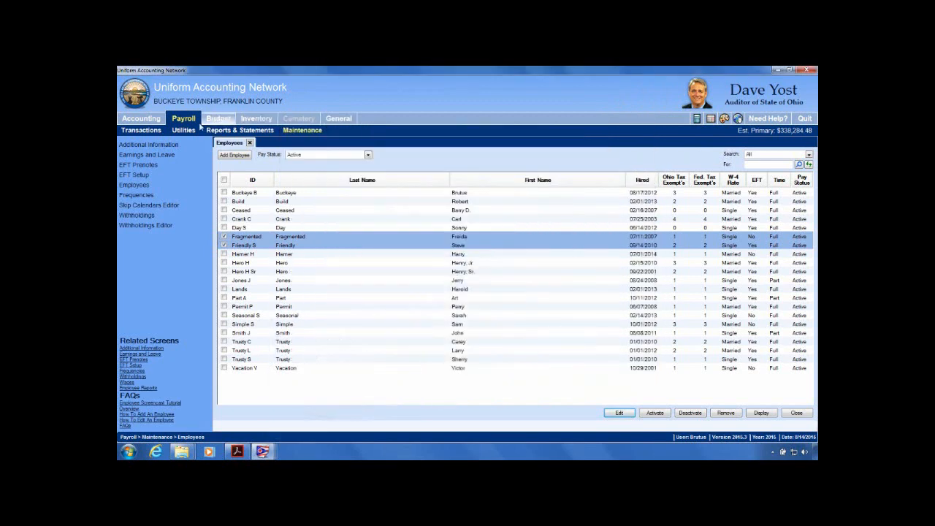
pyautogui.click(339, 119)
pyautogui.click(304, 131)
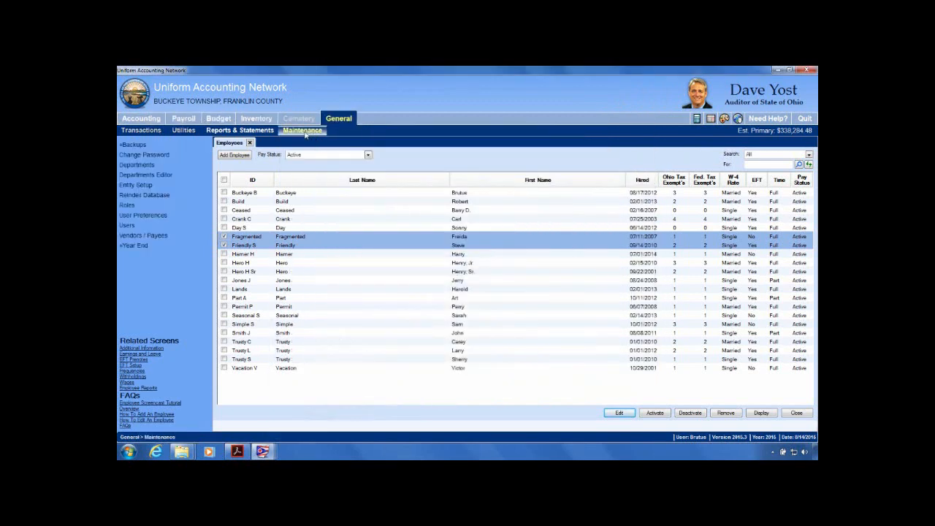
pyautogui.click(138, 165)
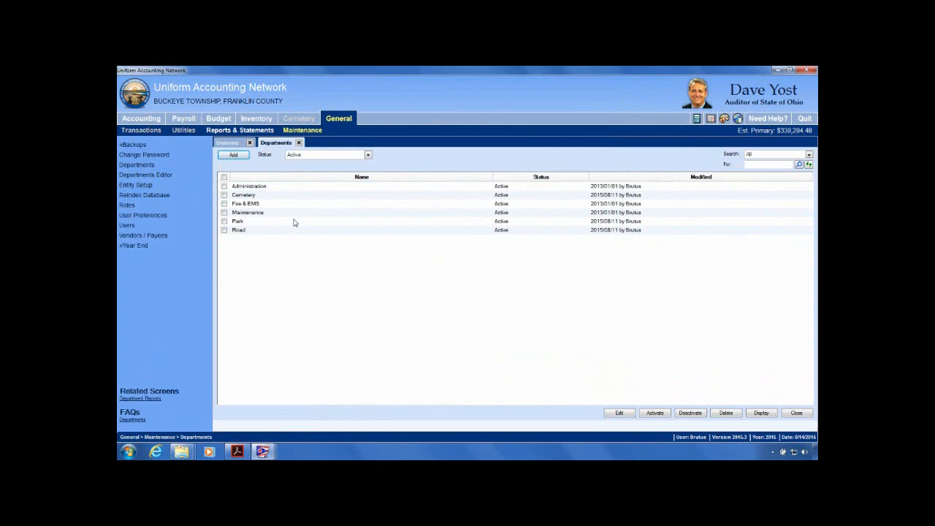
# Step: Mark the Administration, Cemetery, Fire & EMS, Park and Road departments as examples and clear all the marks again
pyautogui.click(224, 195)
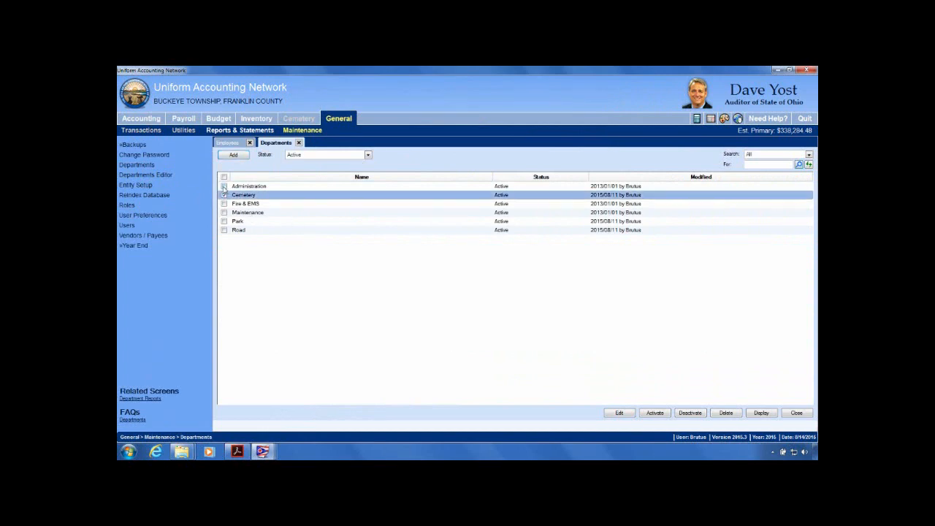
pyautogui.click(224, 186)
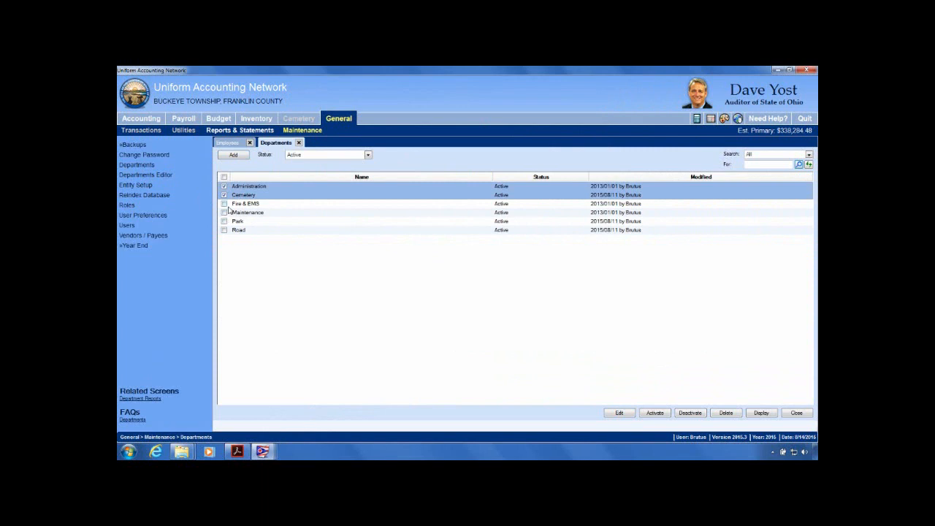
pyautogui.click(224, 204)
pyautogui.click(224, 221)
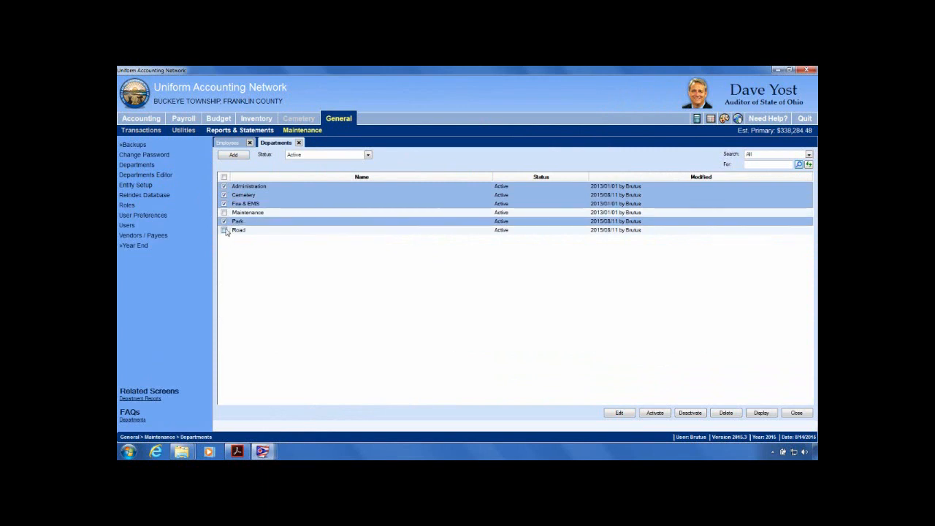
pyautogui.click(224, 230)
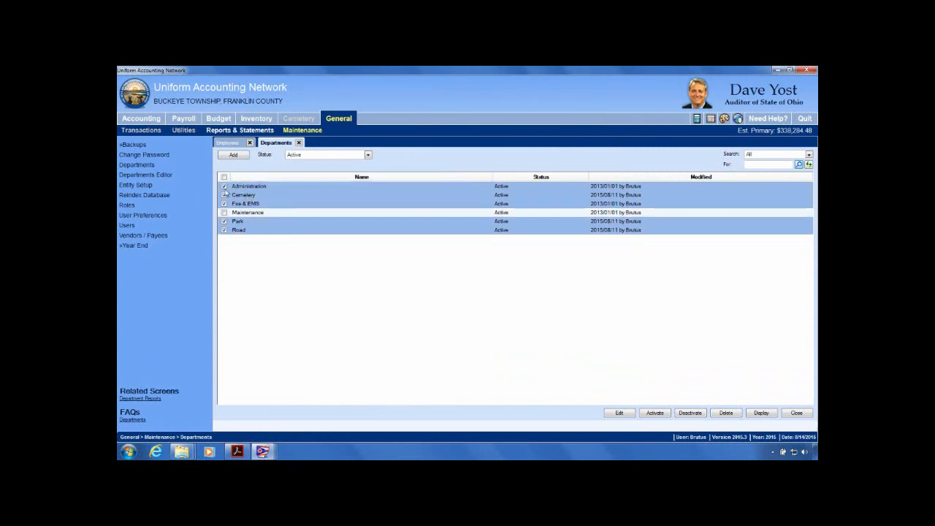
pyautogui.click(224, 204)
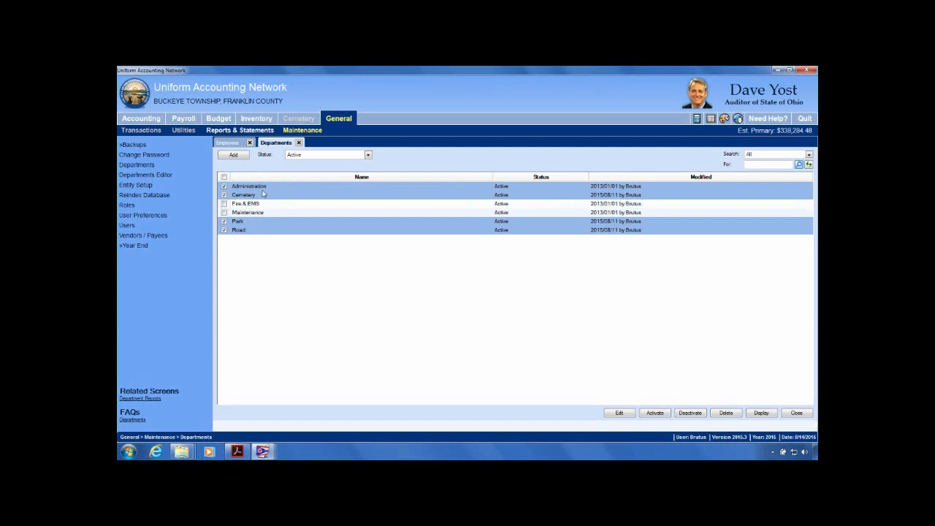
pyautogui.click(224, 186)
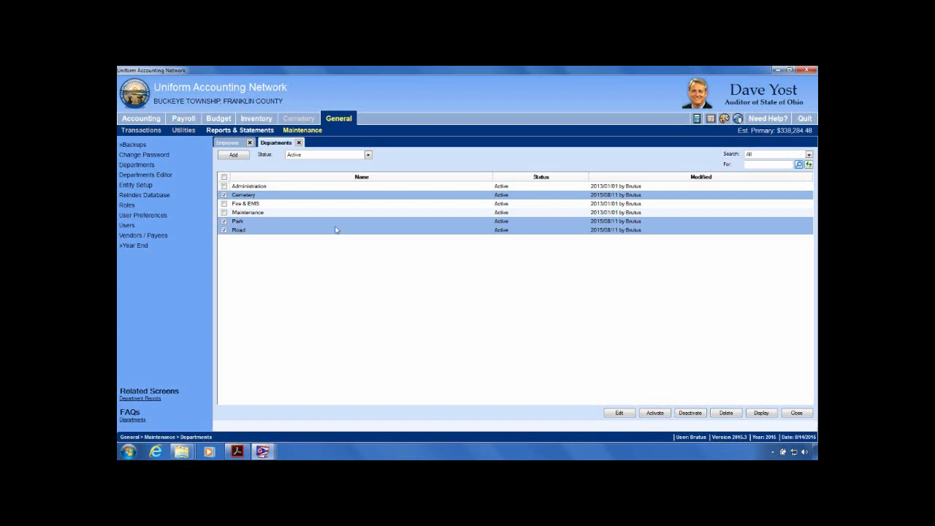
pyautogui.click(224, 195)
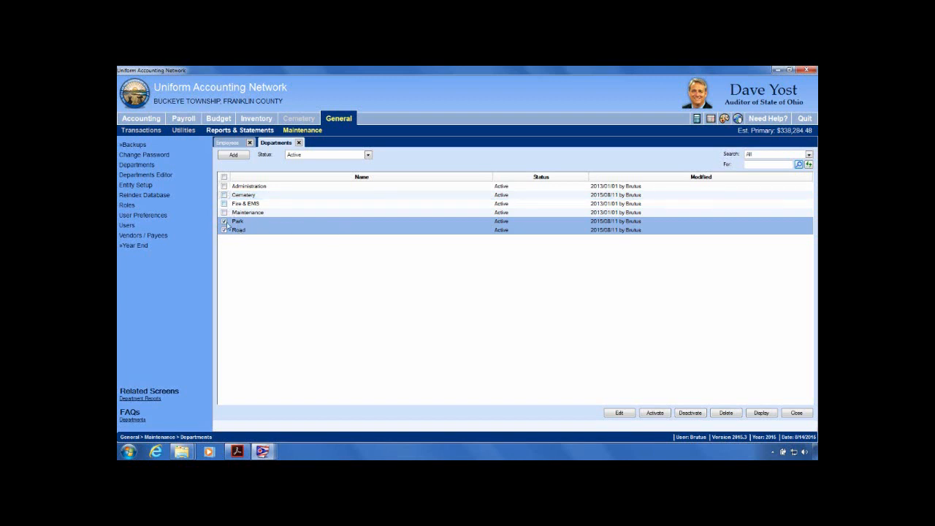
pyautogui.click(225, 220)
pyautogui.click(224, 229)
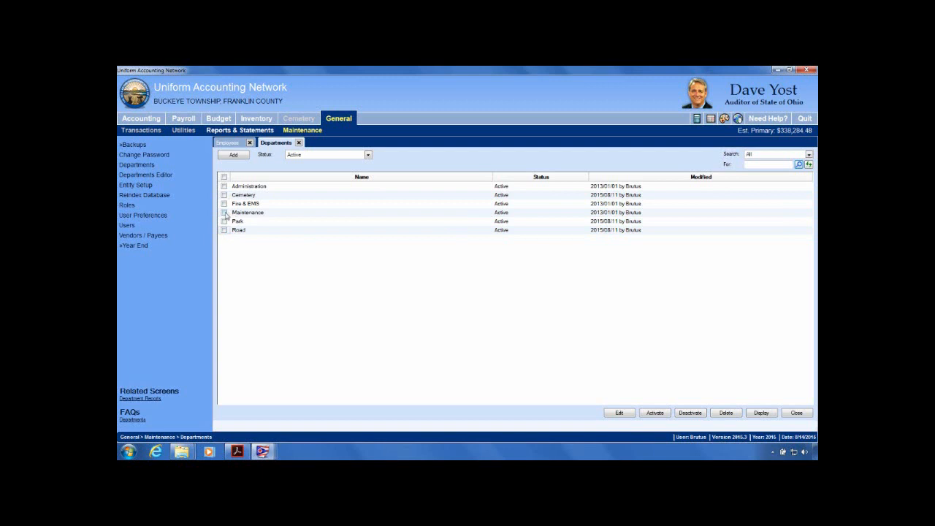
# Step: Mark the Maintenance and Cemetery departments for comparison and clear both marks
pyautogui.click(224, 212)
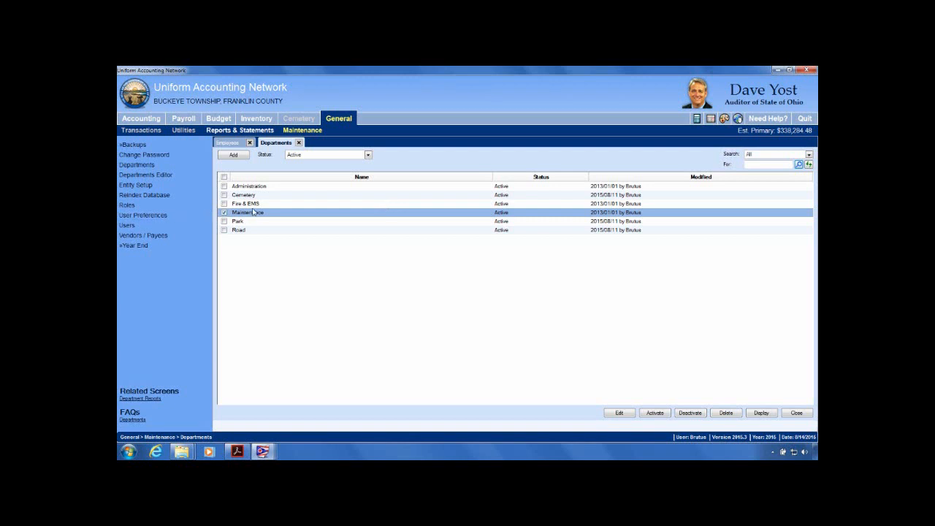
pyautogui.click(224, 195)
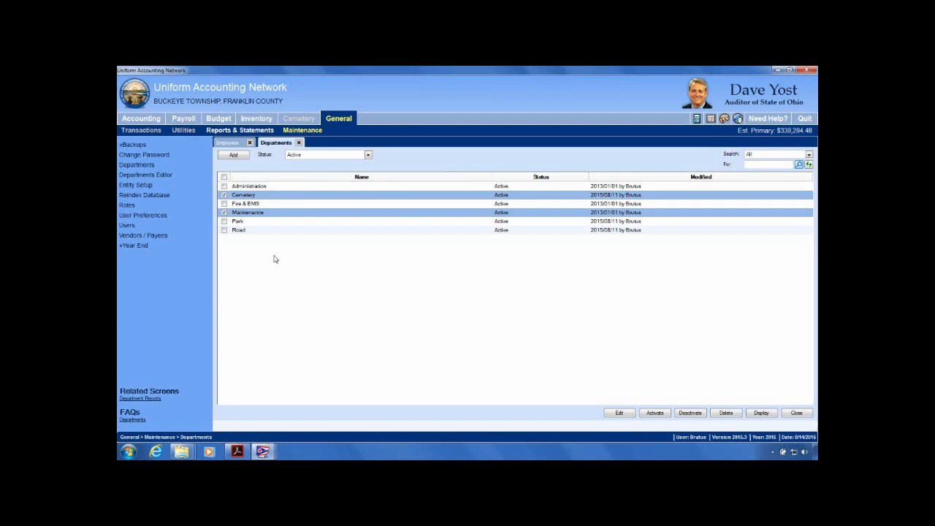
pyautogui.click(223, 195)
pyautogui.click(223, 211)
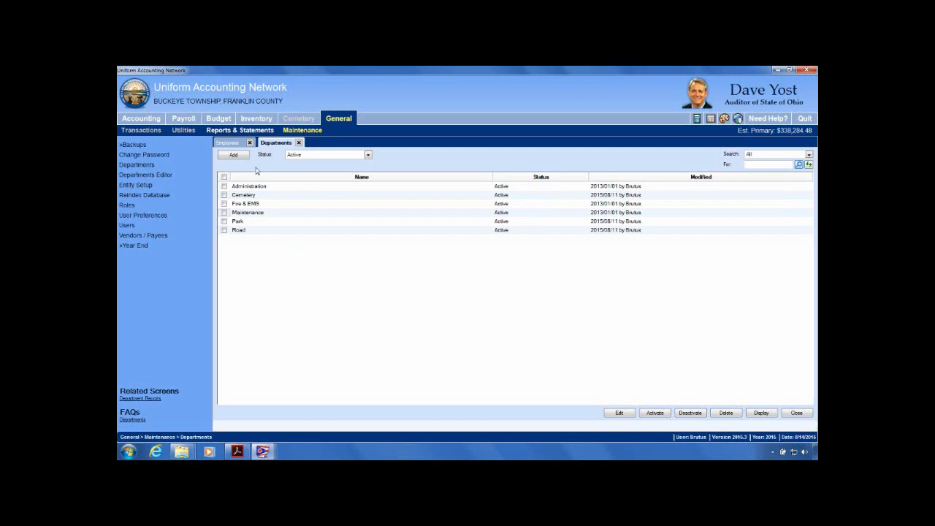
# Step: Add an active department named Payroll, save it and close the entry window
pyautogui.click(234, 156)
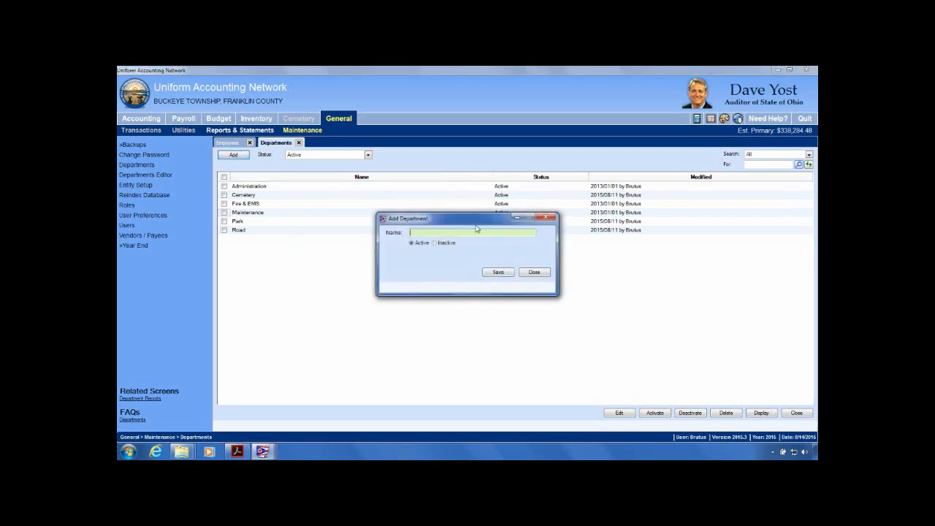
pyautogui.write('Payee')
pyautogui.write('ll')
pyautogui.click(496, 271)
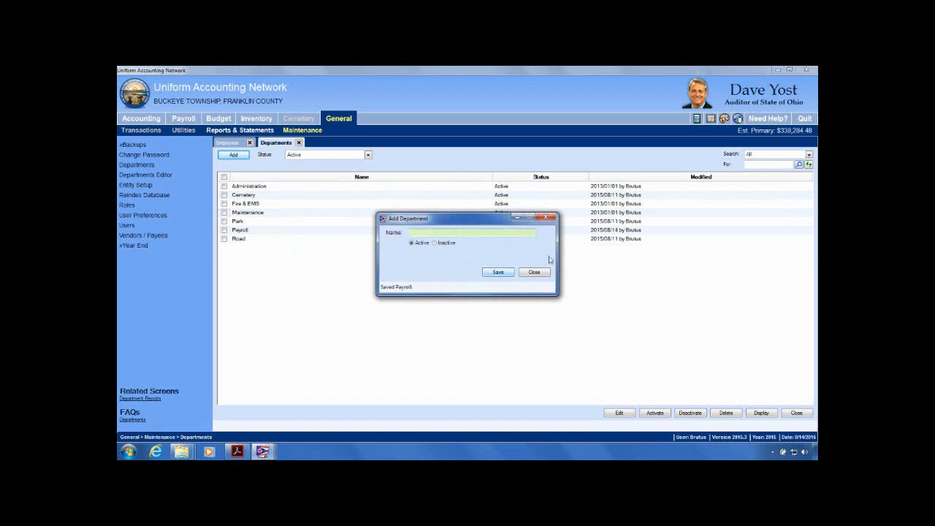
pyautogui.click(533, 272)
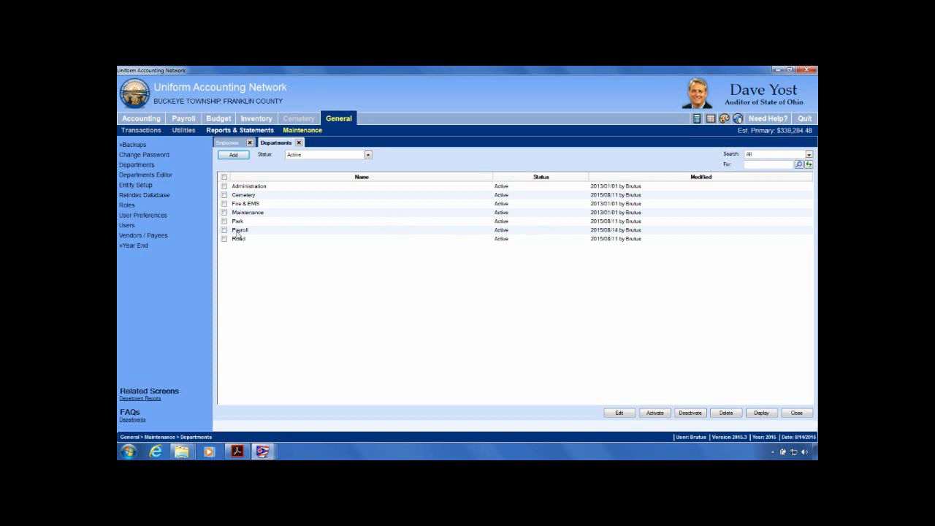
# Step: Delete the Payroll department and close the Departments list
pyautogui.click(224, 231)
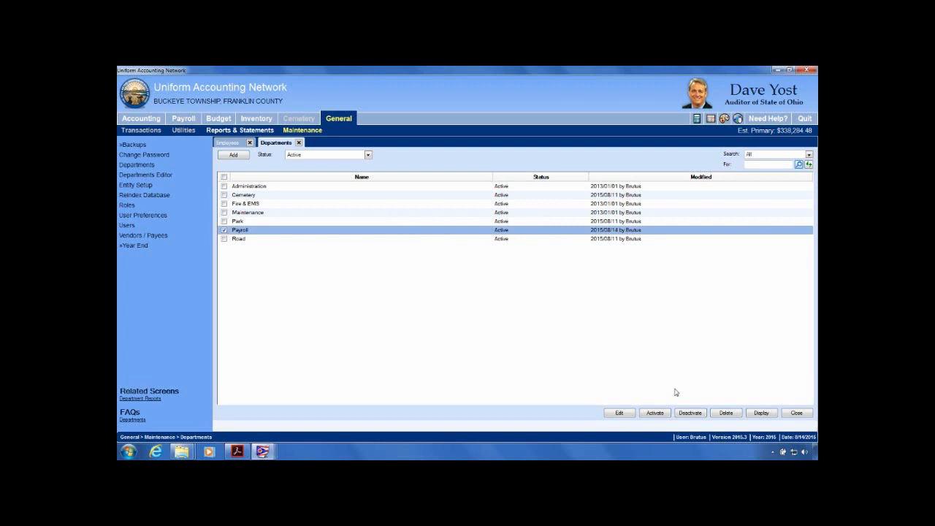
pyautogui.click(725, 414)
pyautogui.click(456, 289)
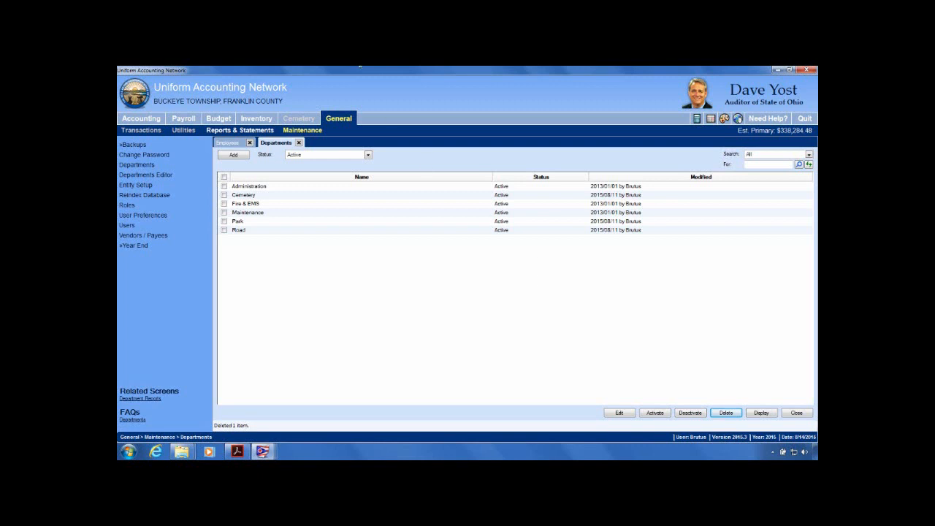
pyautogui.click(299, 143)
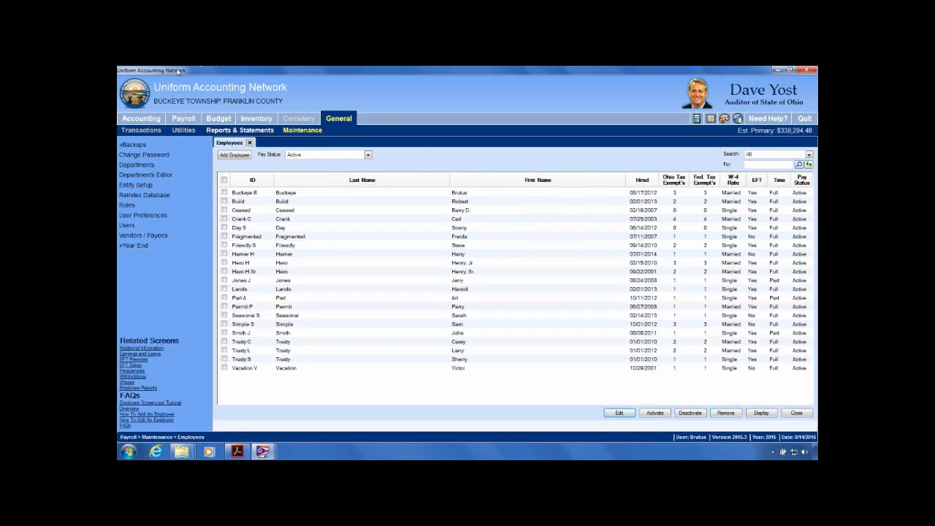
# Step: Return to the payroll employee list and bring the already open employee and earning windows back to the front
pyautogui.click(181, 119)
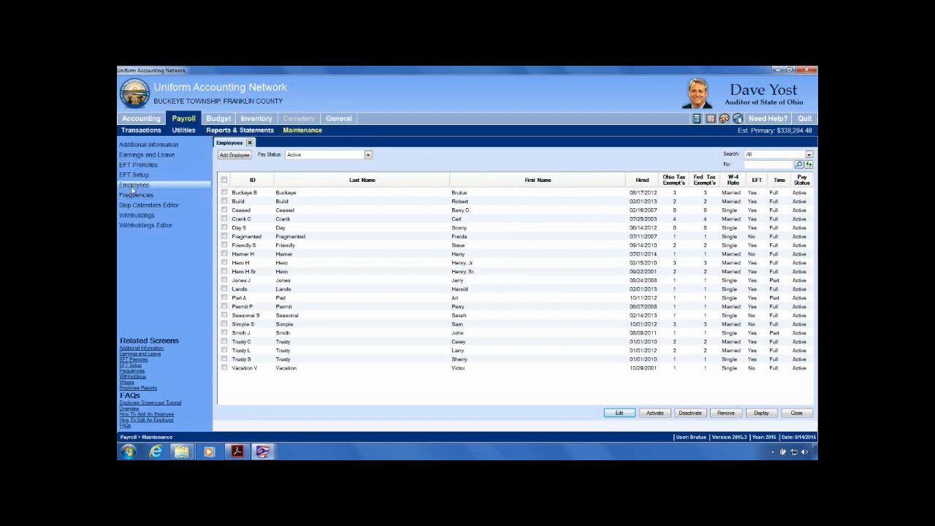
pyautogui.click(133, 186)
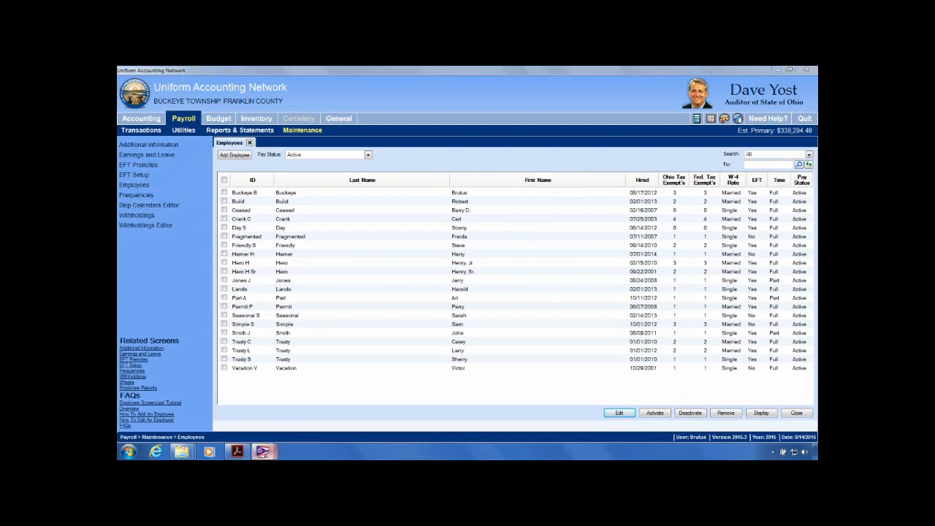
pyautogui.moveTo(262, 451)
pyautogui.click(297, 426)
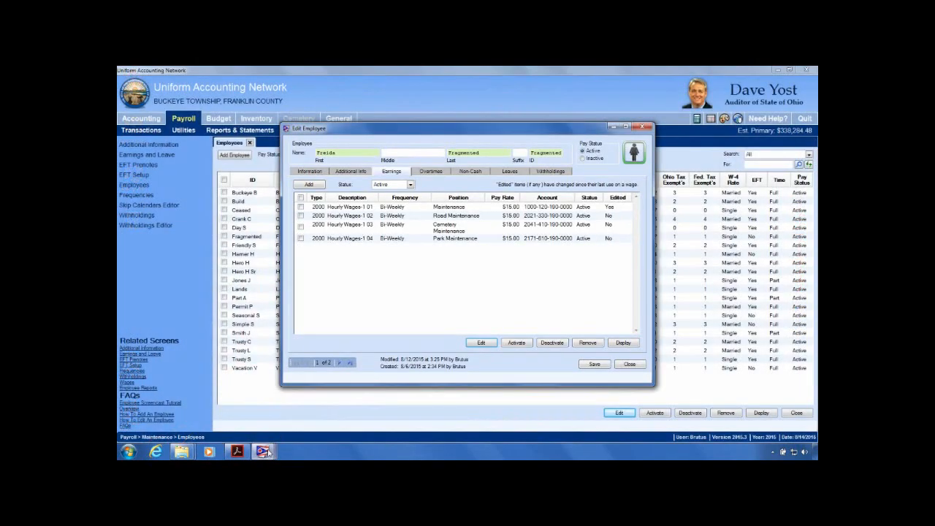
pyautogui.click(357, 420)
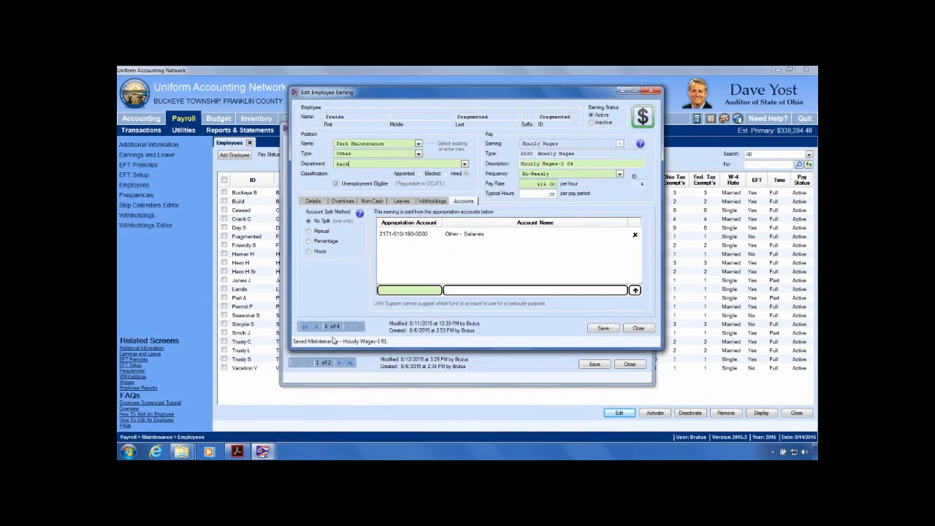
# Step: Go to the employee's first earning, Hourly Wages-1 01, and set its position name to Hall Maintenance
pyautogui.click(305, 326)
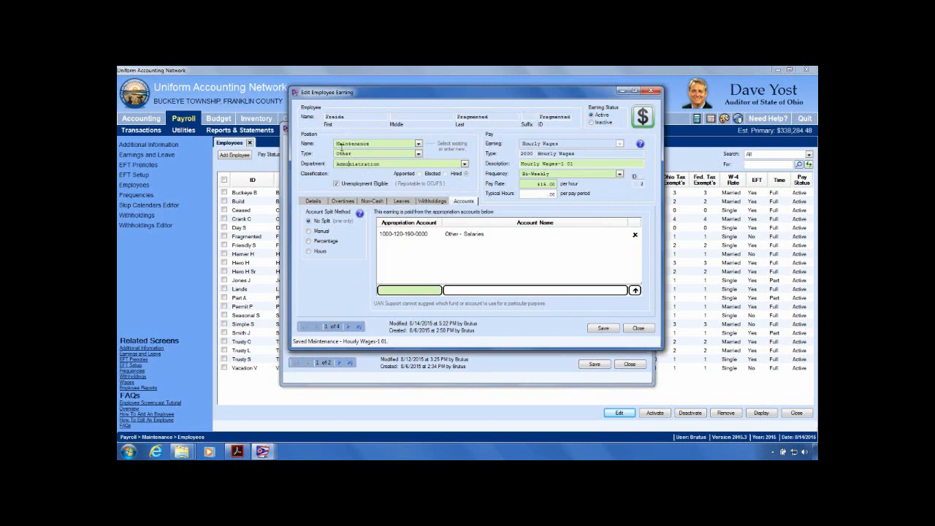
pyautogui.click(420, 145)
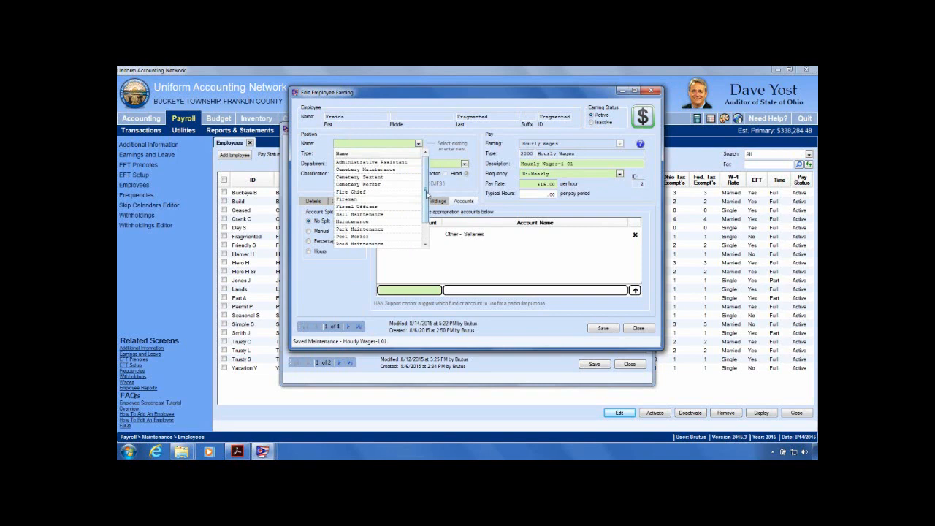
pyautogui.click(385, 215)
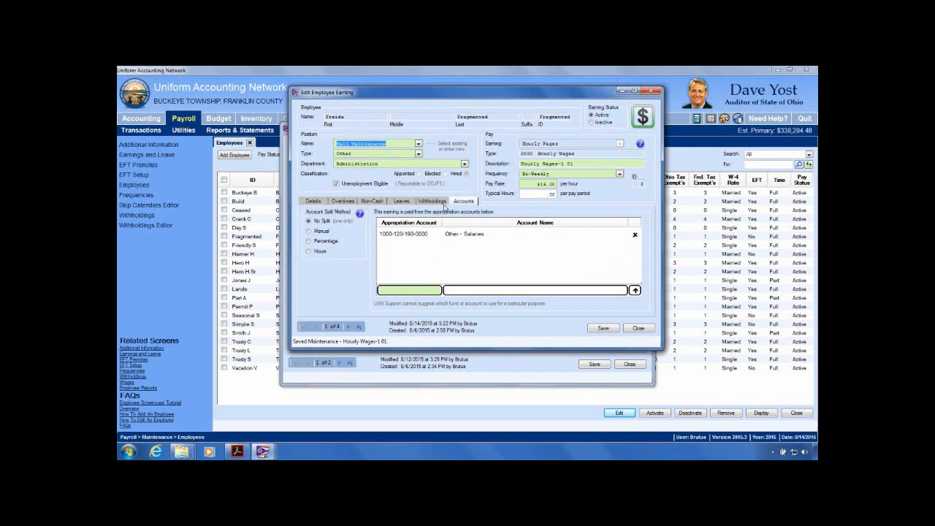
# Step: Look over the first earning's leaves, non-cash benefits and details, and save it while moving on to the Road Maintenance earning
pyautogui.click(443, 207)
pyautogui.click(398, 207)
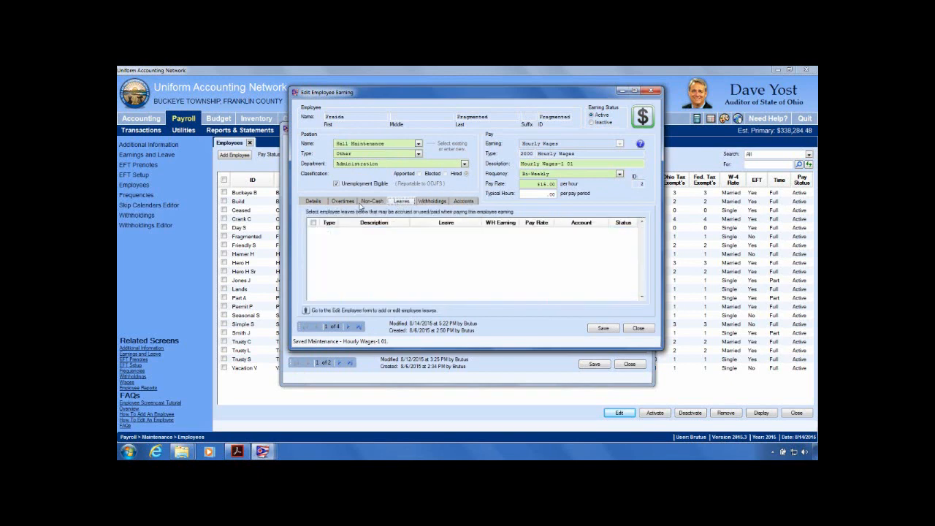
pyautogui.click(364, 203)
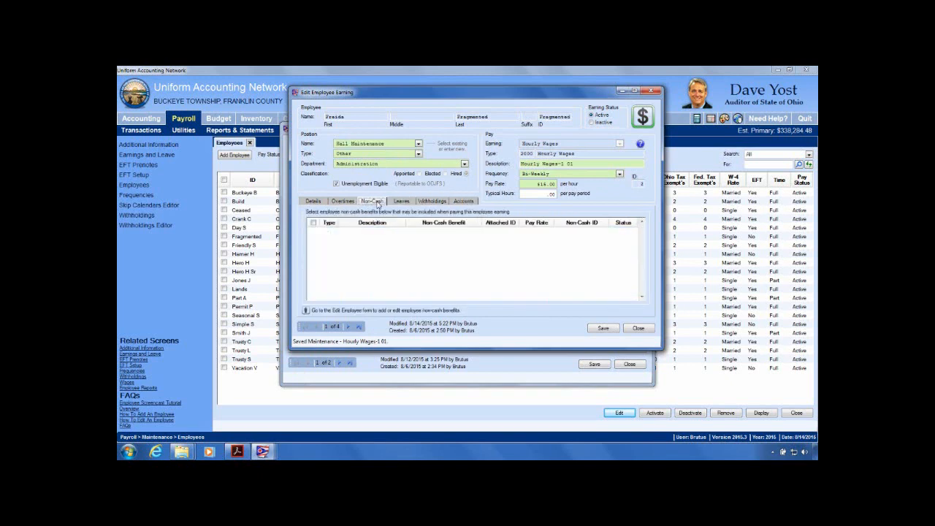
pyautogui.click(311, 202)
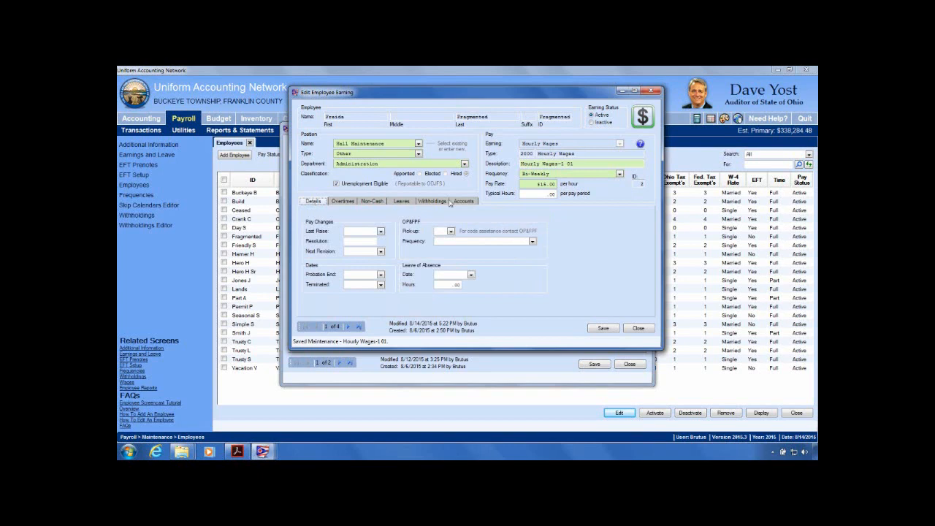
pyautogui.click(348, 327)
pyautogui.click(432, 290)
pyautogui.click(553, 309)
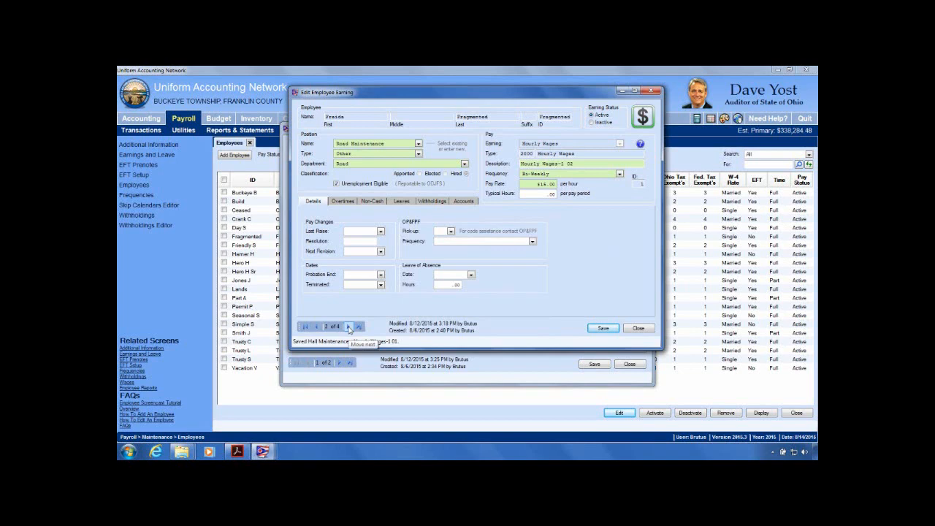
# Step: Examine the Road Maintenance earning's appropriation account and its attached withholdings, including Supp. Federal Withholding, with the window enlarged
pyautogui.click(464, 202)
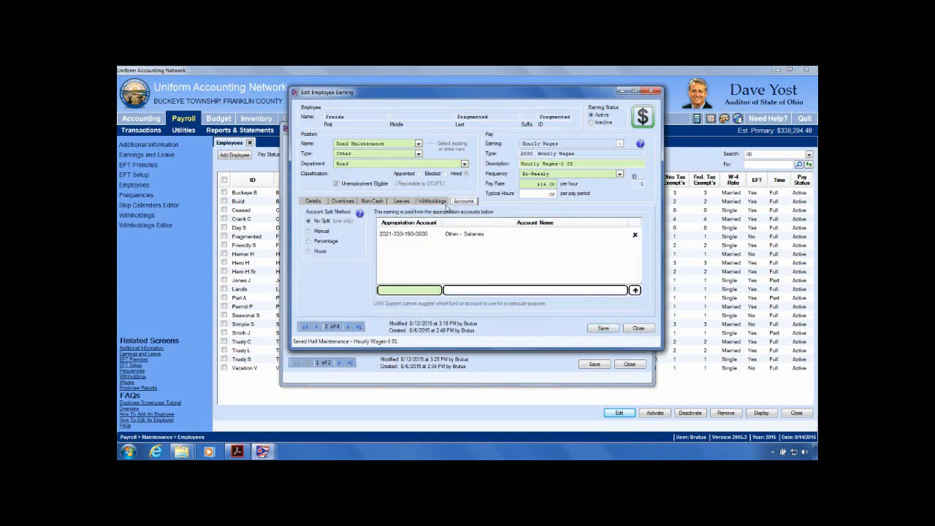
pyautogui.click(438, 203)
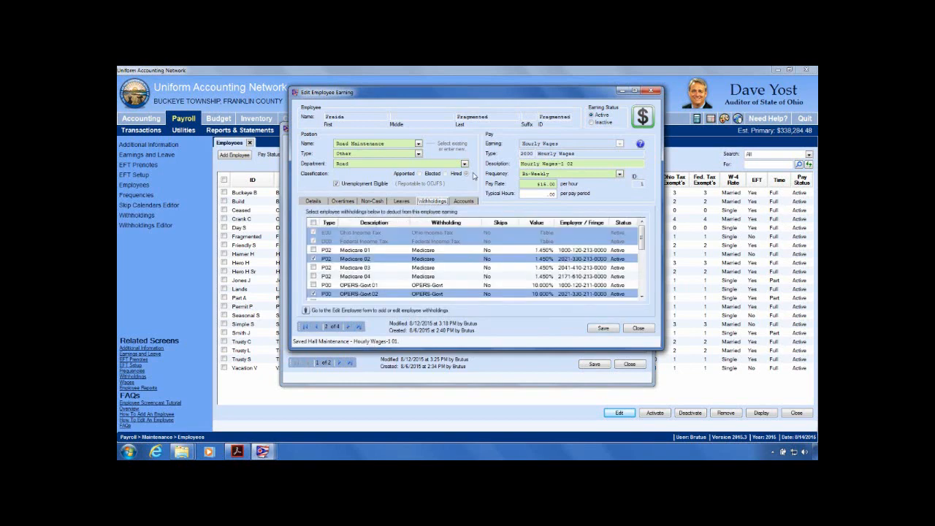
pyautogui.click(634, 91)
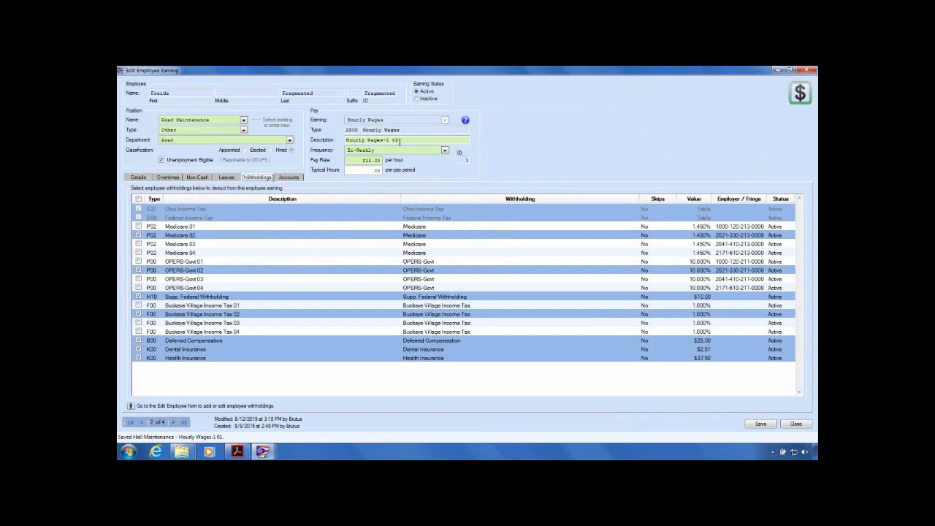
pyautogui.moveTo(402, 139); pyautogui.dragTo(300, 150)
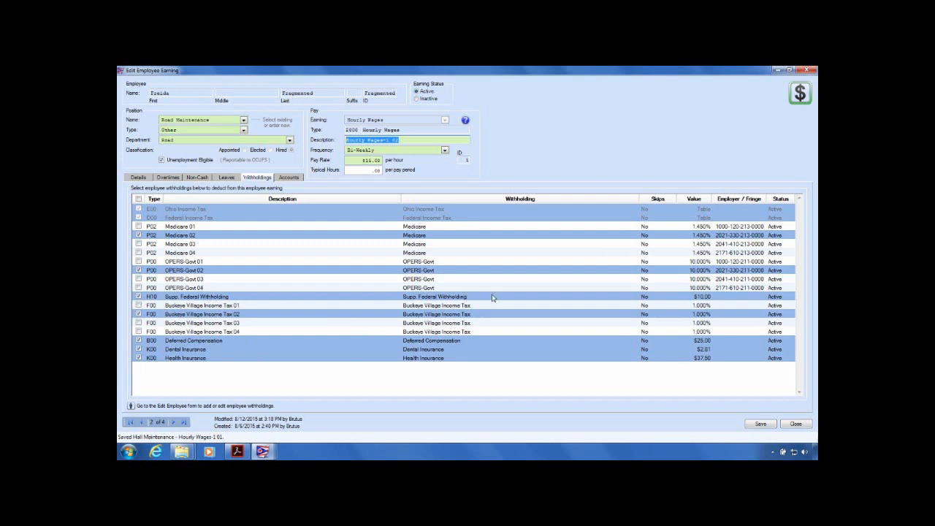
pyautogui.click(139, 296)
pyautogui.click(138, 296)
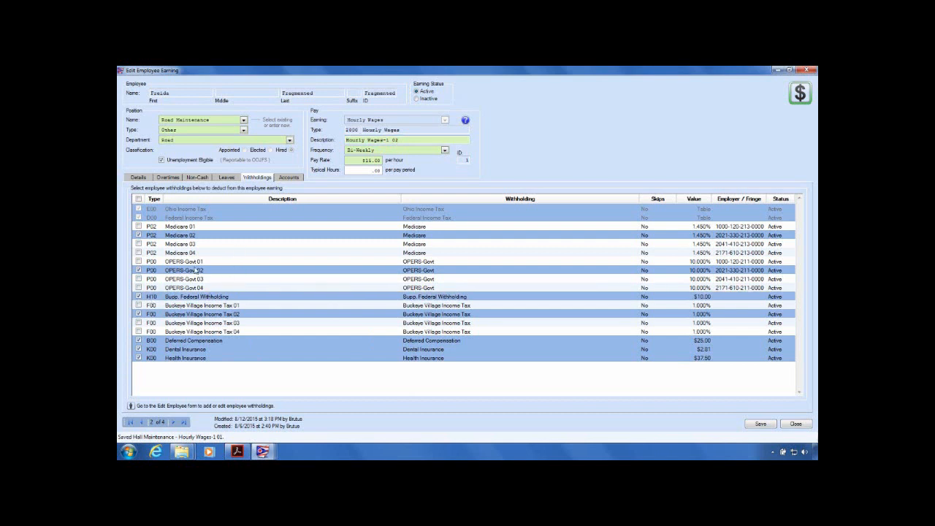
pyautogui.moveTo(404, 141); pyautogui.dragTo(309, 160)
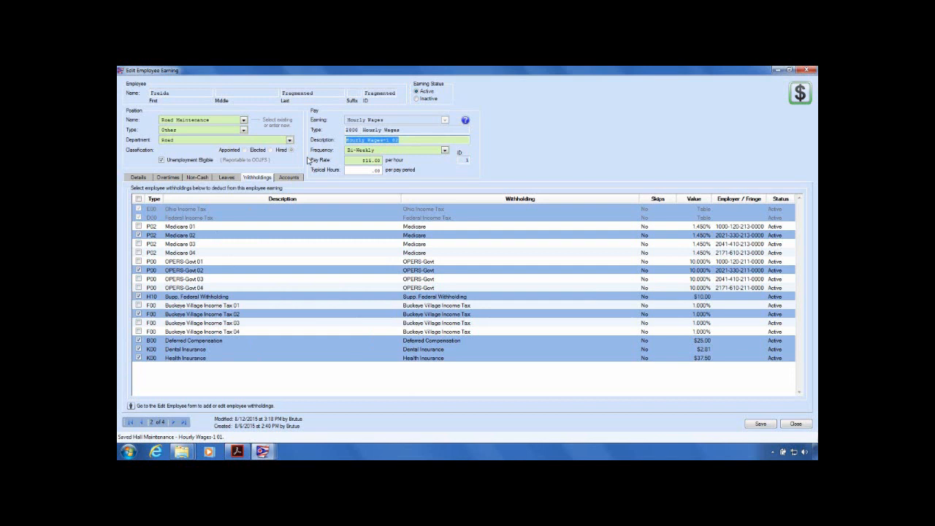
# Step: Compare the withholdings attached to the Cemetery, Park, Hall and Road Maintenance earnings, and close the earning window
pyautogui.click(173, 422)
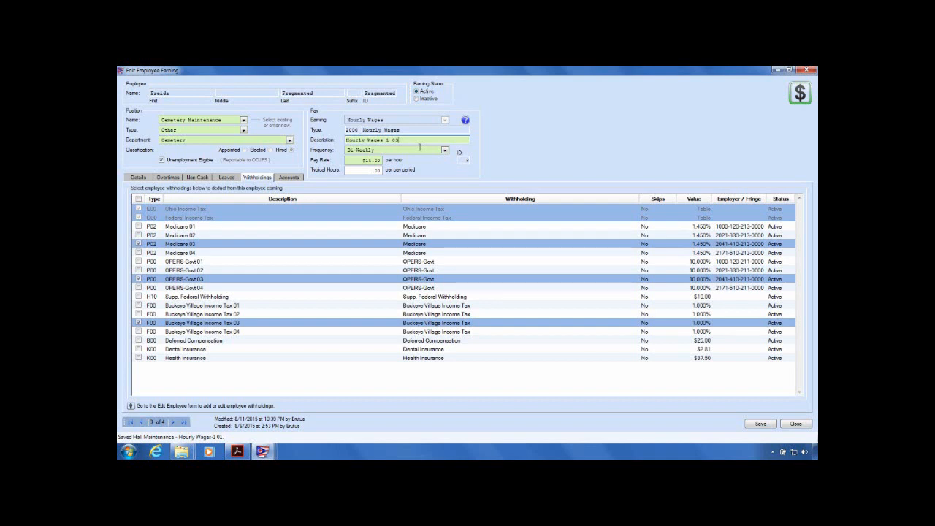
pyautogui.click(173, 422)
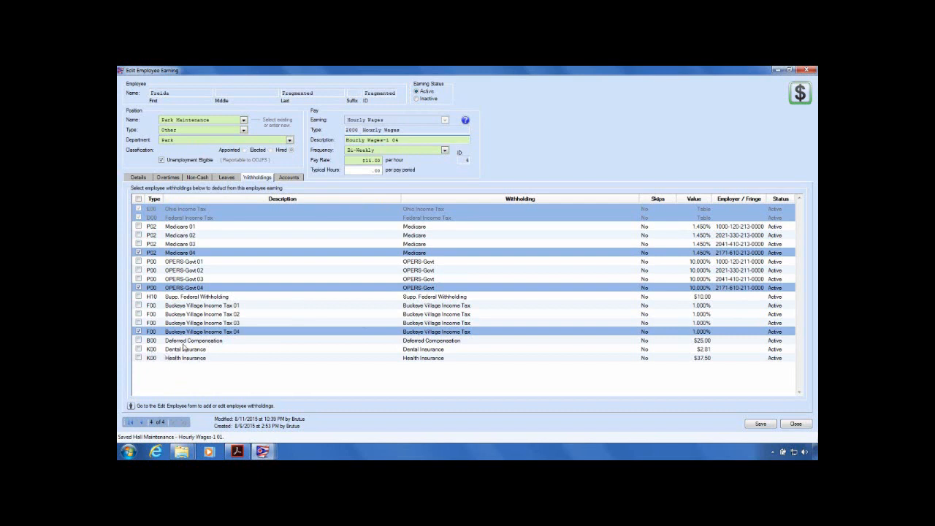
pyautogui.click(132, 422)
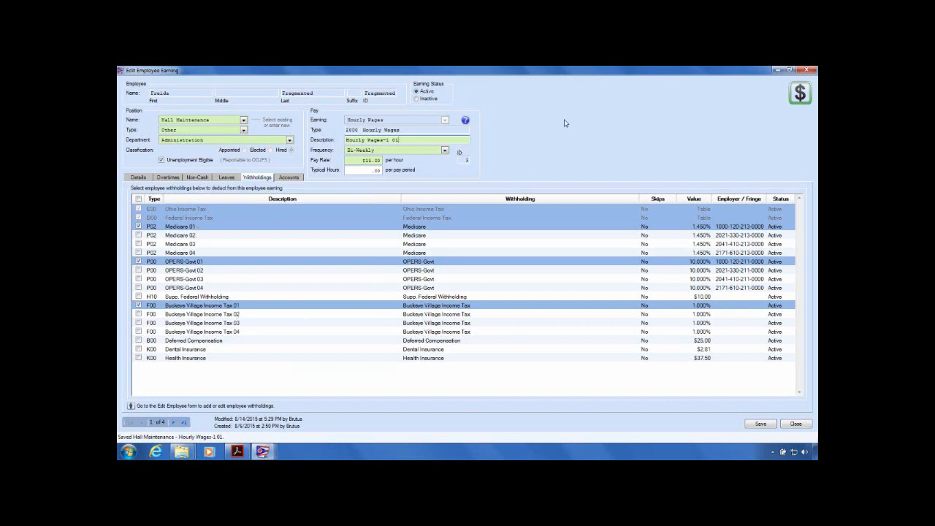
pyautogui.click(173, 422)
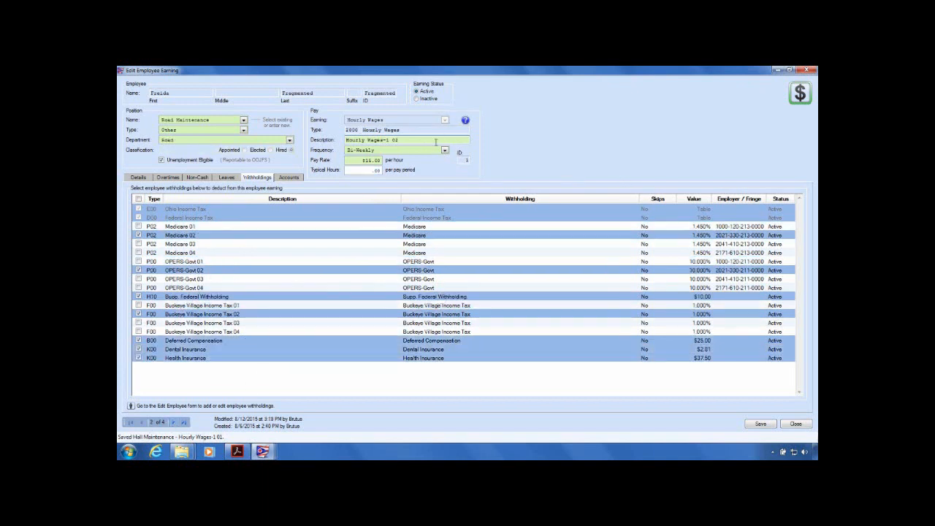
pyautogui.moveTo(431, 141); pyautogui.dragTo(321, 135)
pyautogui.click(807, 73)
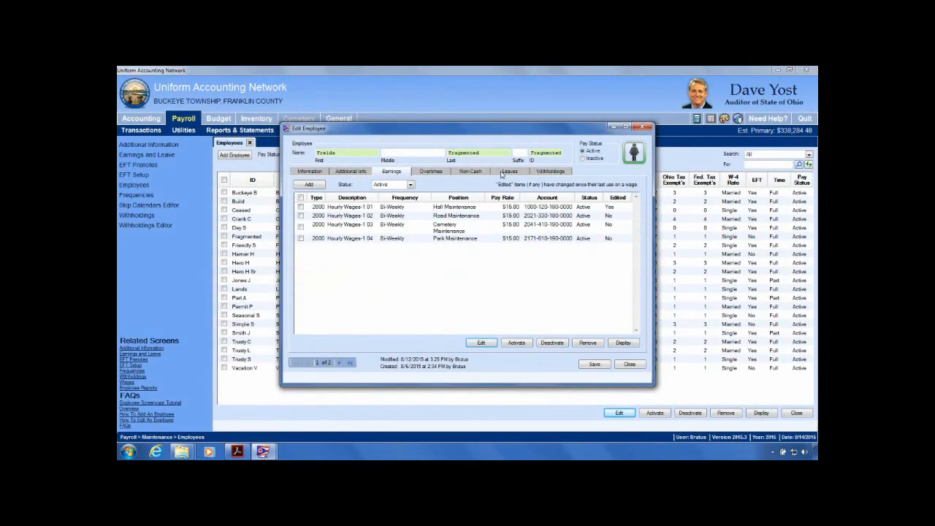
# Step: Open the employee's Overtime Wages for editing and review its attached earning and the resulting withholdings
pyautogui.click(437, 173)
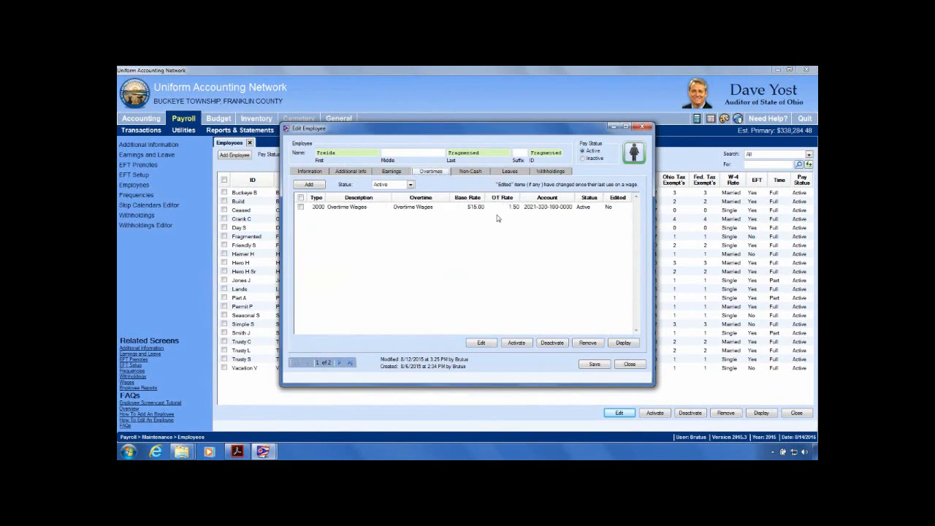
pyautogui.click(304, 208)
pyautogui.click(480, 343)
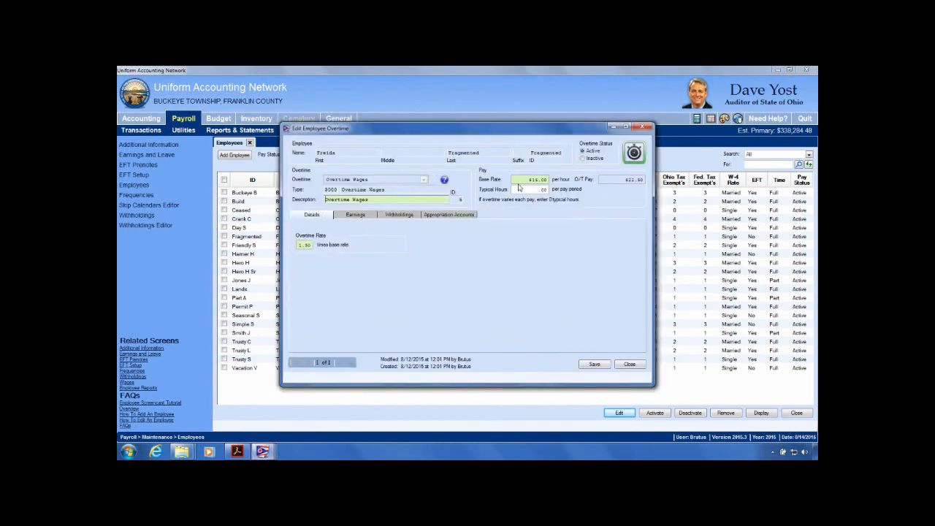
pyautogui.click(355, 215)
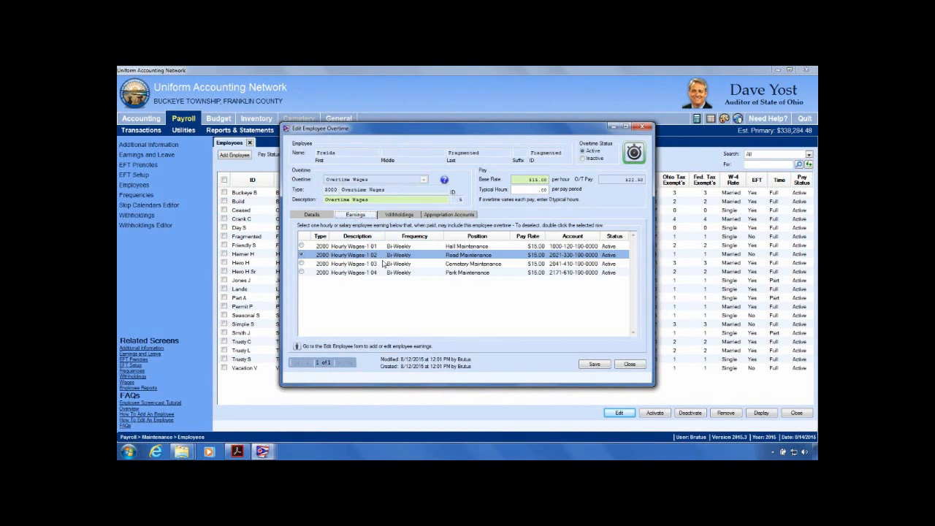
pyautogui.click(410, 215)
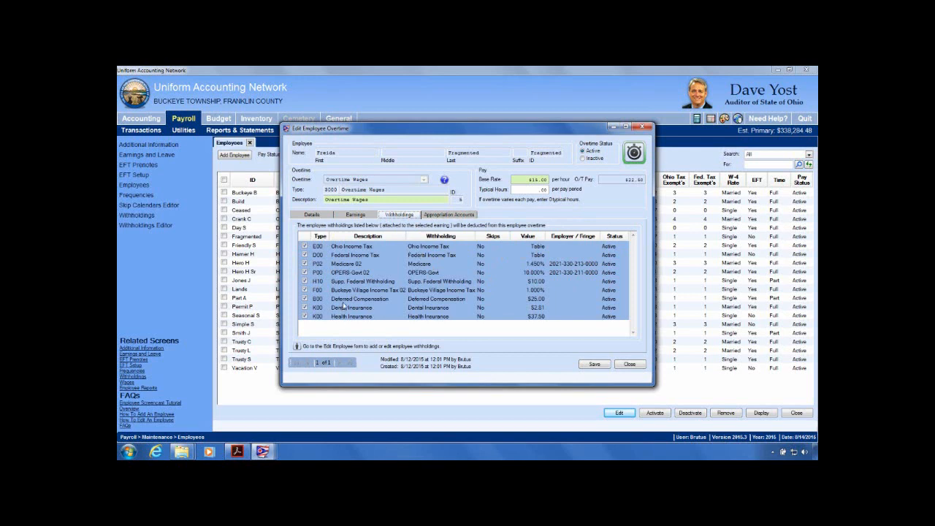
# Step: Attach the overtime to the Cemetery Maintenance earning and then to Park Maintenance instead, checking the withholdings for each
pyautogui.click(355, 215)
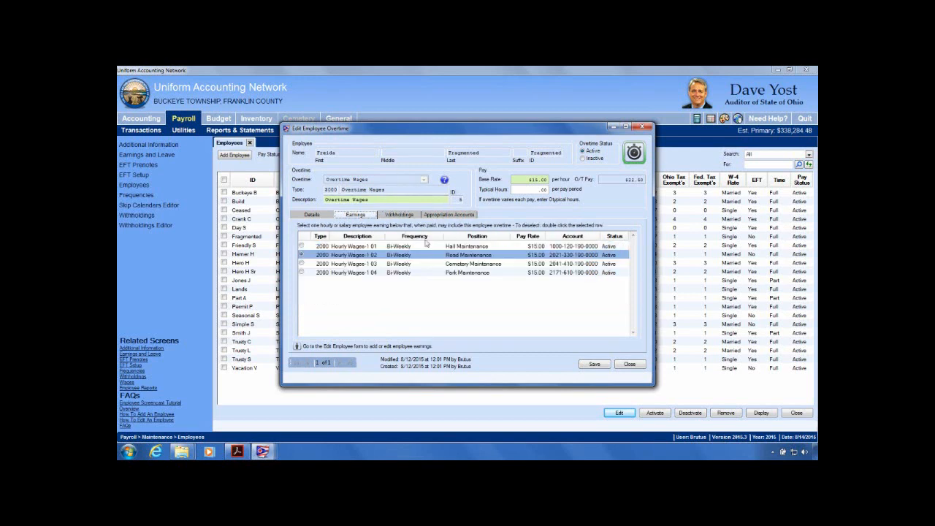
pyautogui.click(301, 265)
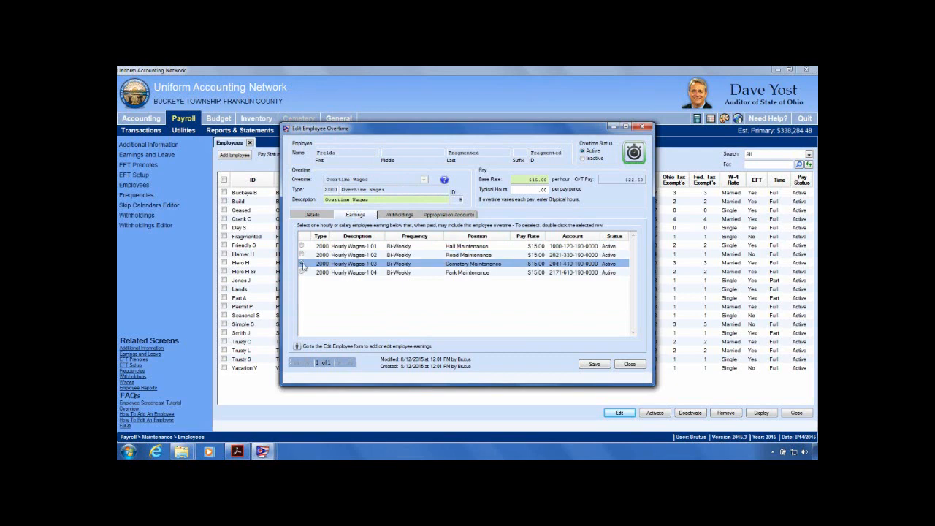
pyautogui.click(401, 216)
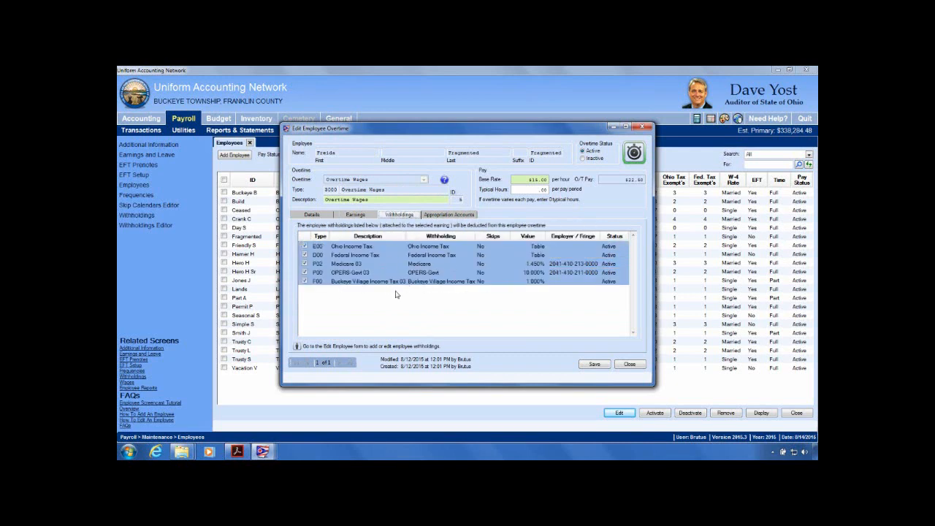
pyautogui.click(361, 215)
pyautogui.click(302, 273)
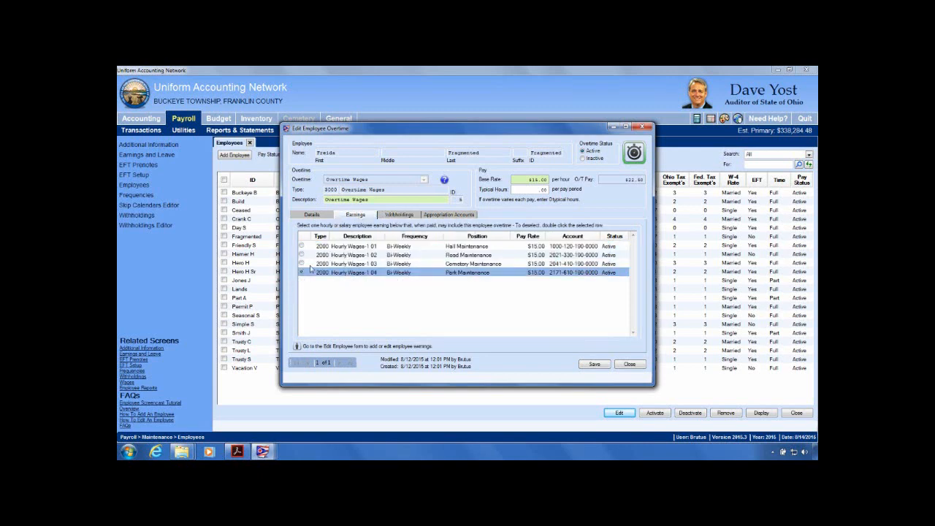
pyautogui.click(392, 216)
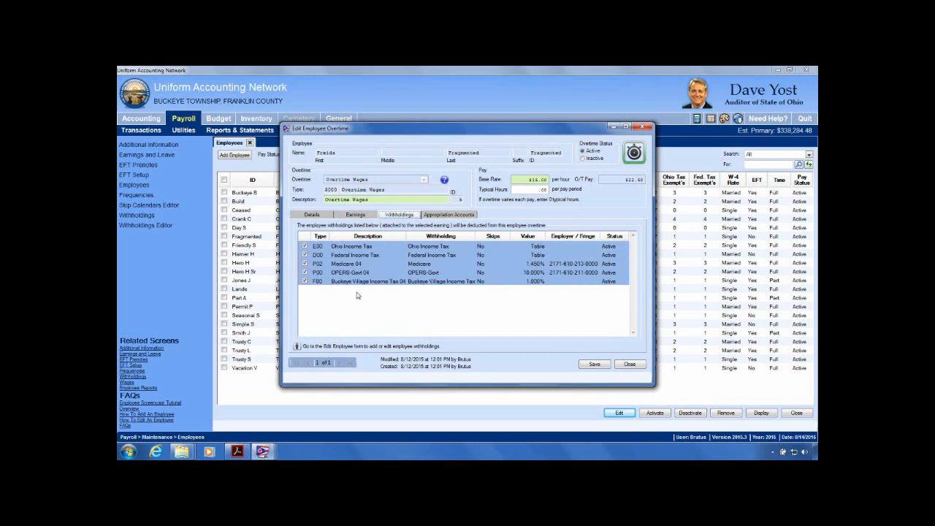
# Step: Attach the overtime to the Road Maintenance earning, Hourly Wages-1 02, and check which withholdings apply to it
pyautogui.click(358, 215)
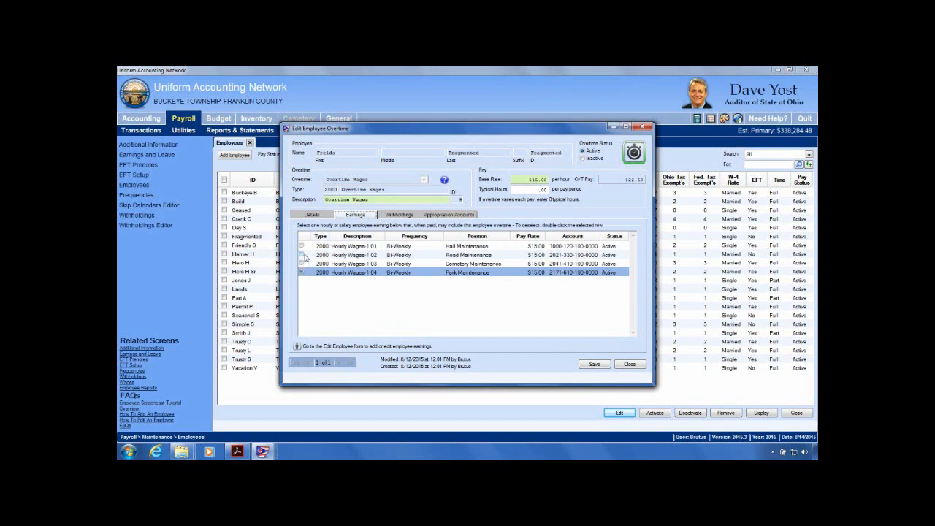
pyautogui.click(302, 255)
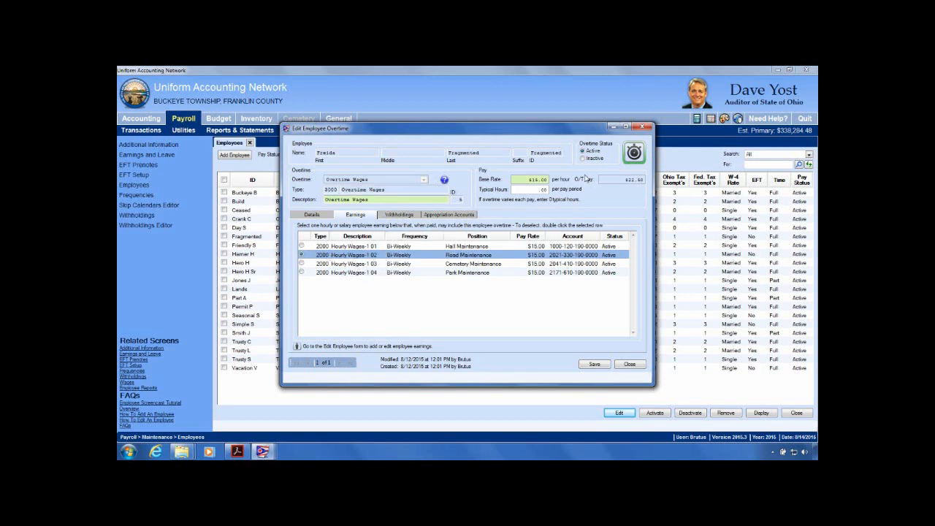
pyautogui.click(405, 217)
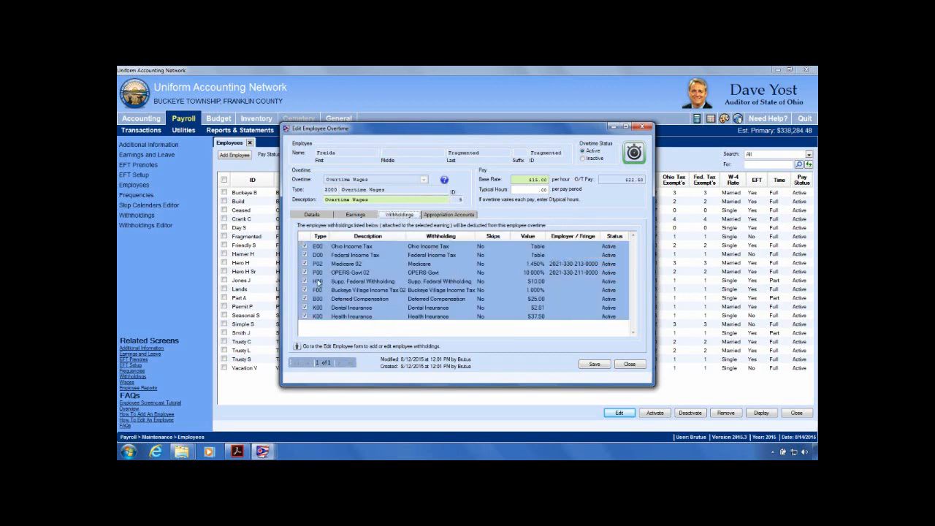
pyautogui.click(359, 217)
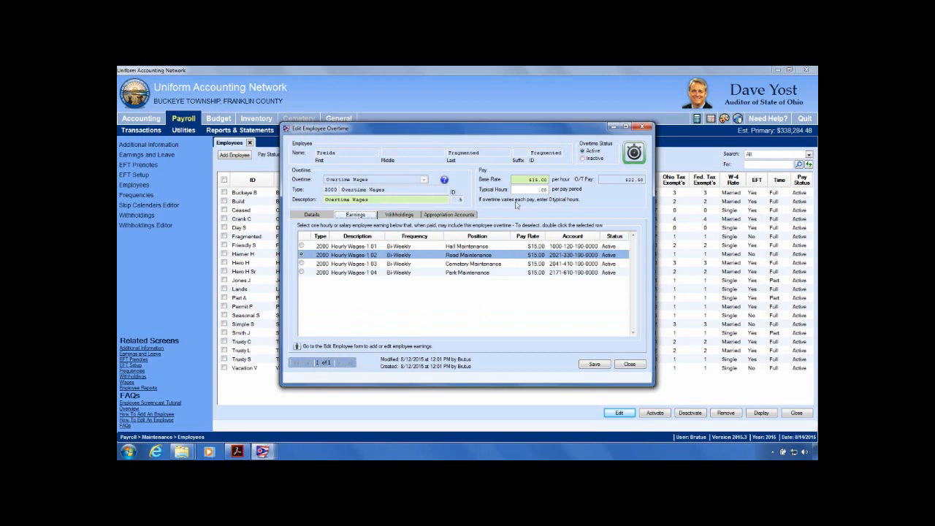
# Step: Close the overtime window and open the OPERS-Govt 01 to 04 withholdings for editing
pyautogui.click(631, 365)
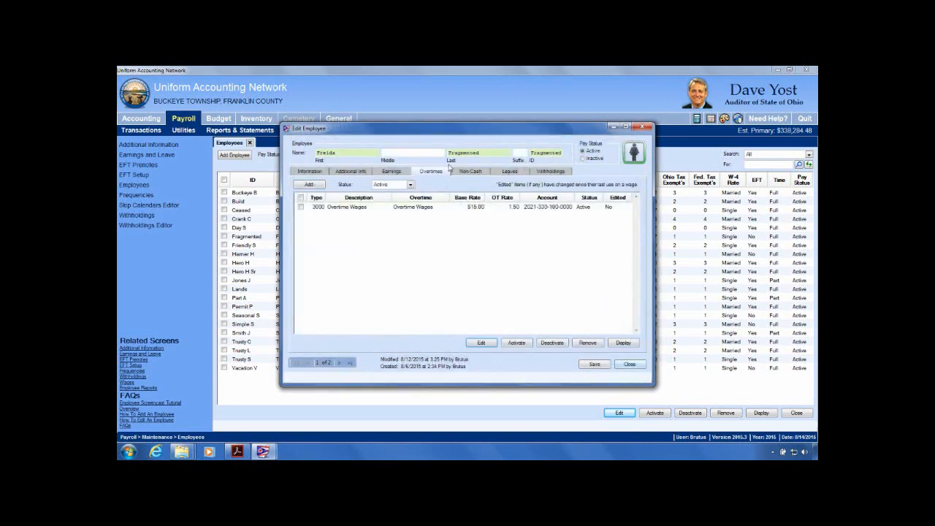
pyautogui.click(471, 173)
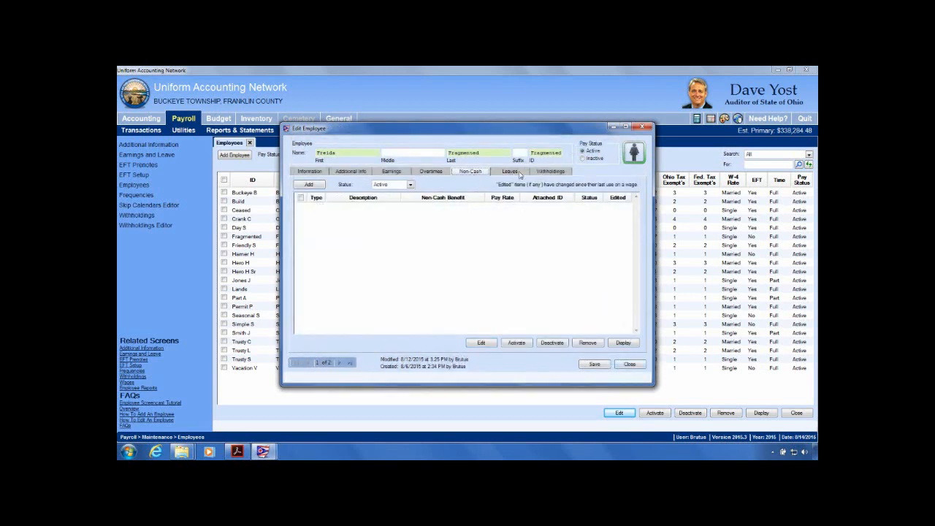
pyautogui.click(560, 172)
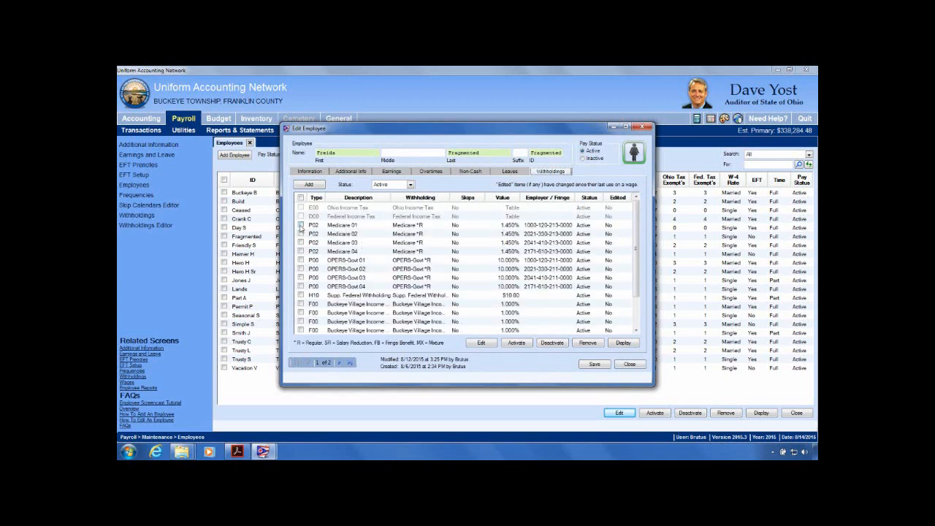
pyautogui.click(300, 261)
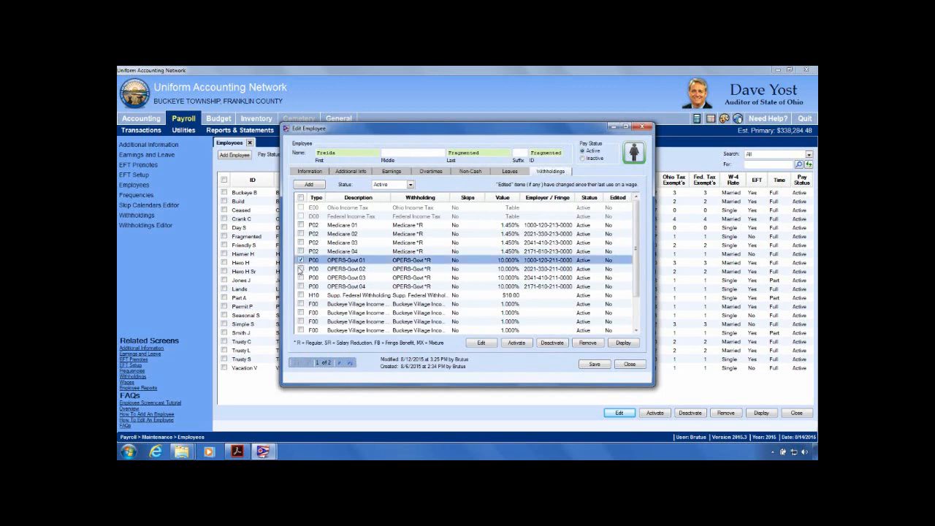
pyautogui.click(300, 268)
pyautogui.click(300, 278)
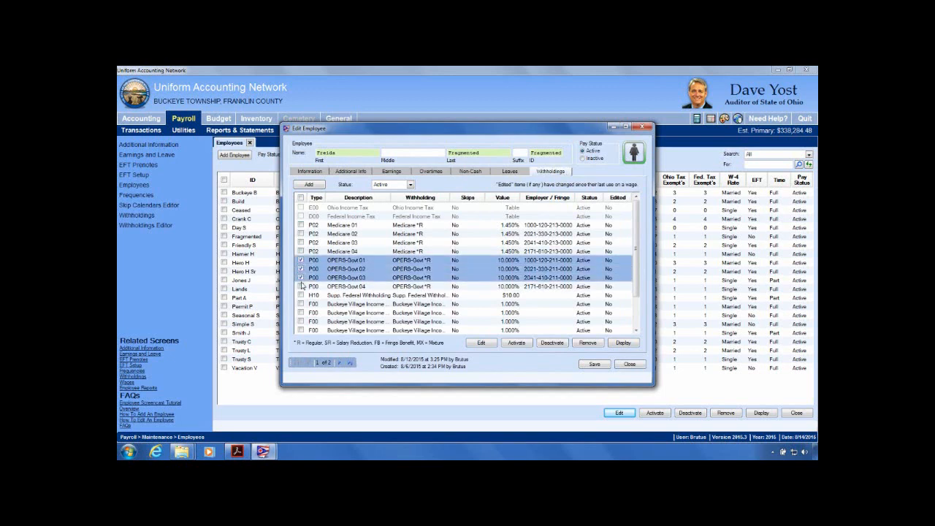
pyautogui.click(300, 287)
pyautogui.click(479, 343)
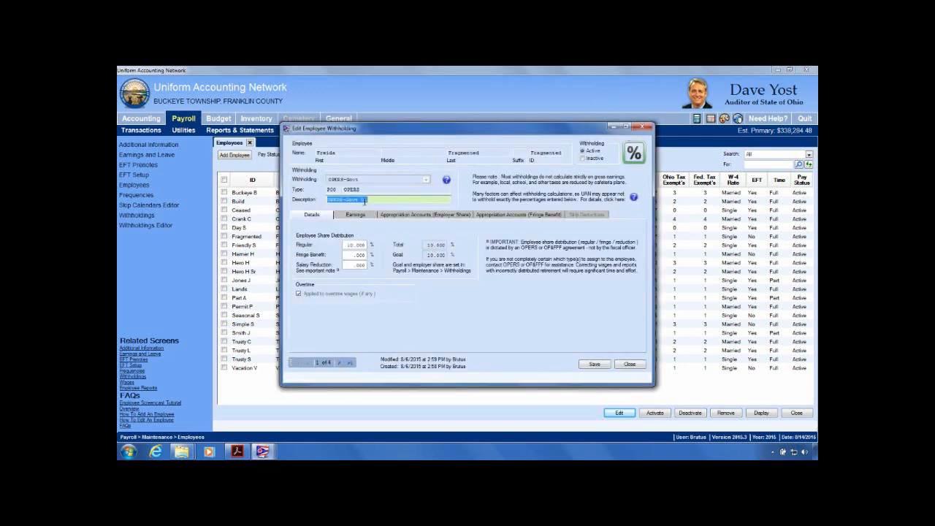
# Step: Compare the earnings attached to the OPERS-Govt 01, 02 and 03 withholdings, and close the withholding window
pyautogui.click(363, 218)
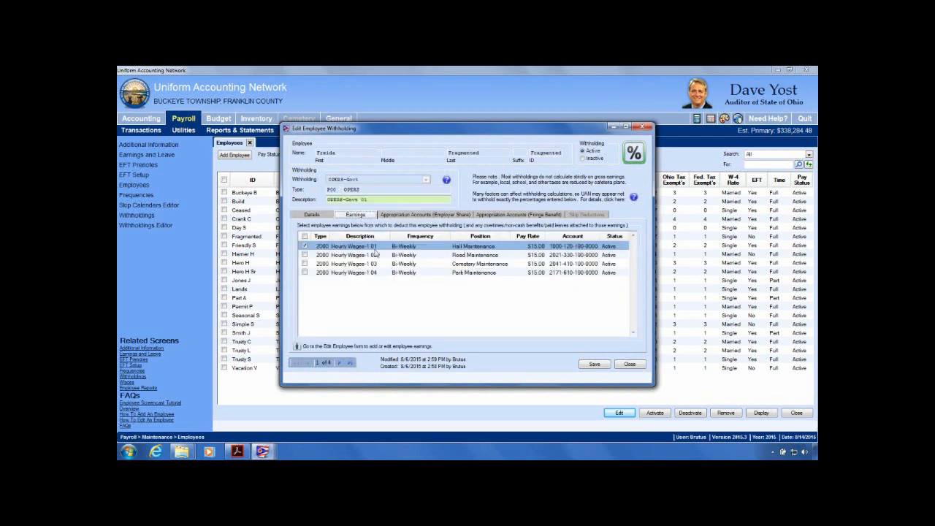
pyautogui.click(339, 362)
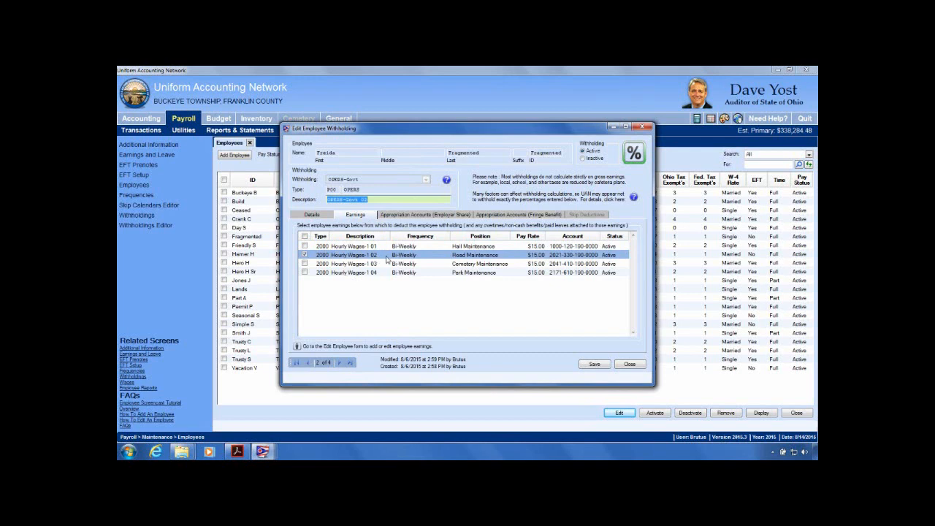
pyautogui.click(346, 363)
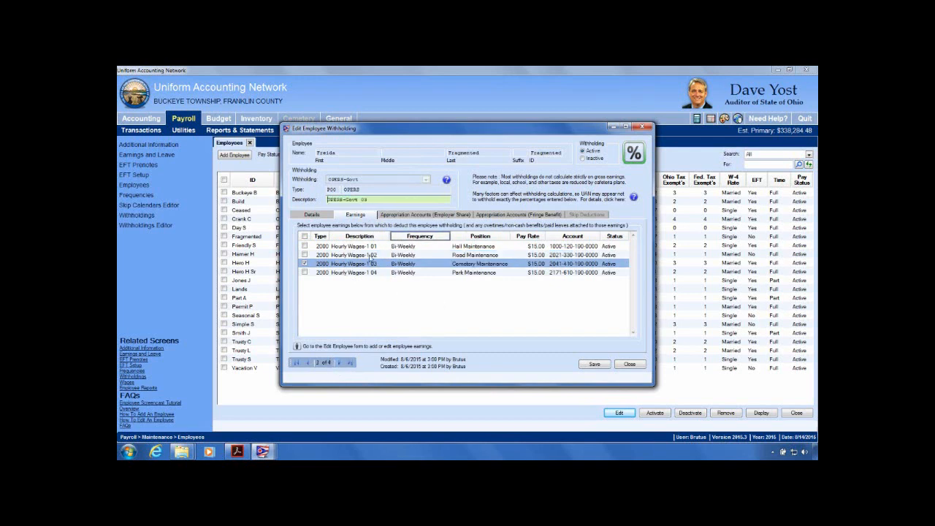
pyautogui.click(629, 364)
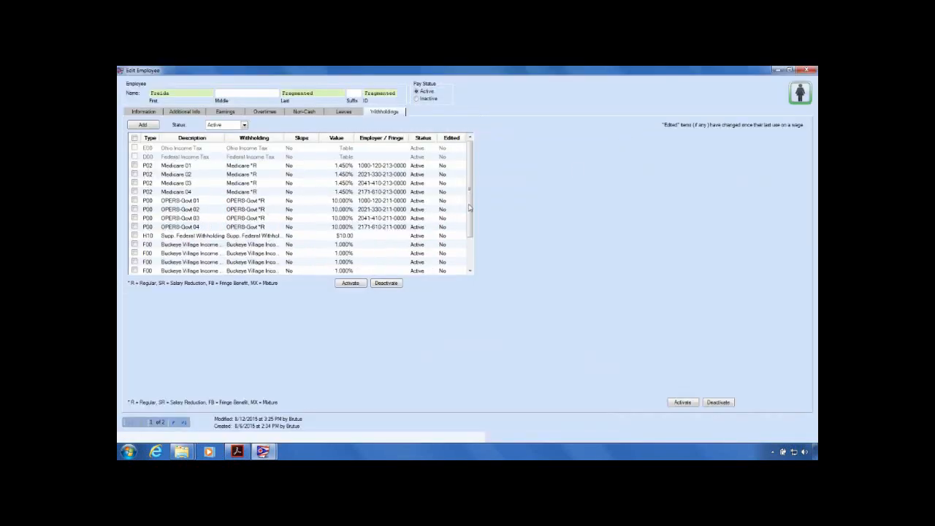
# Step: Maximize the employee window, review the Dental Insurance withholding's details and attached earnings, and close the withholding
pyautogui.click(628, 127)
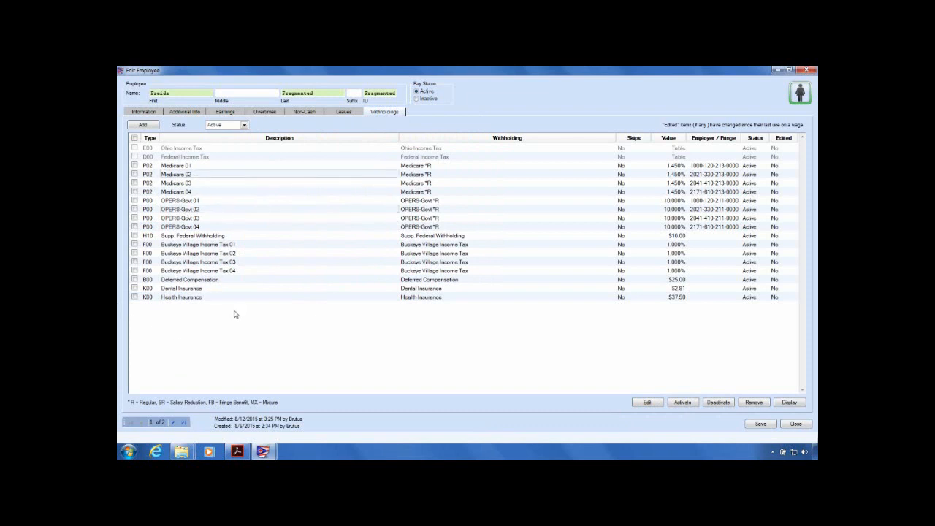
pyautogui.click(134, 288)
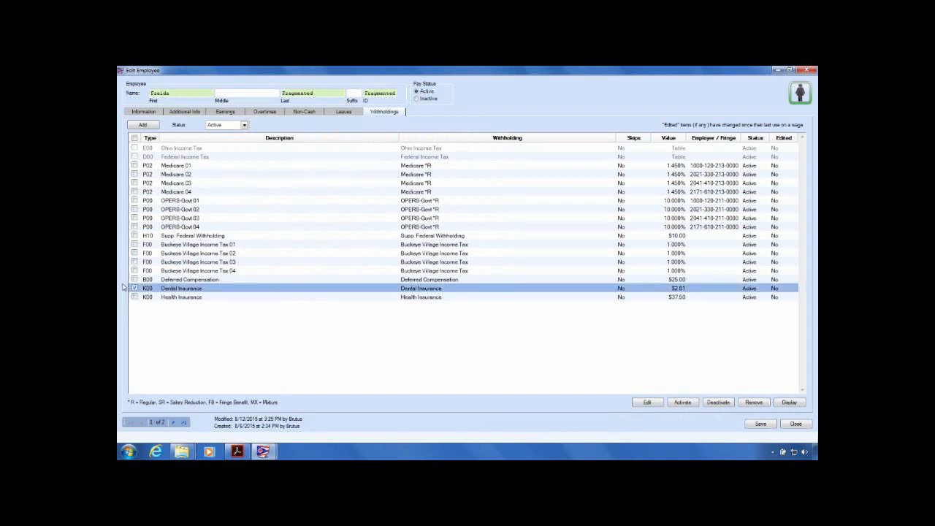
pyautogui.click(653, 403)
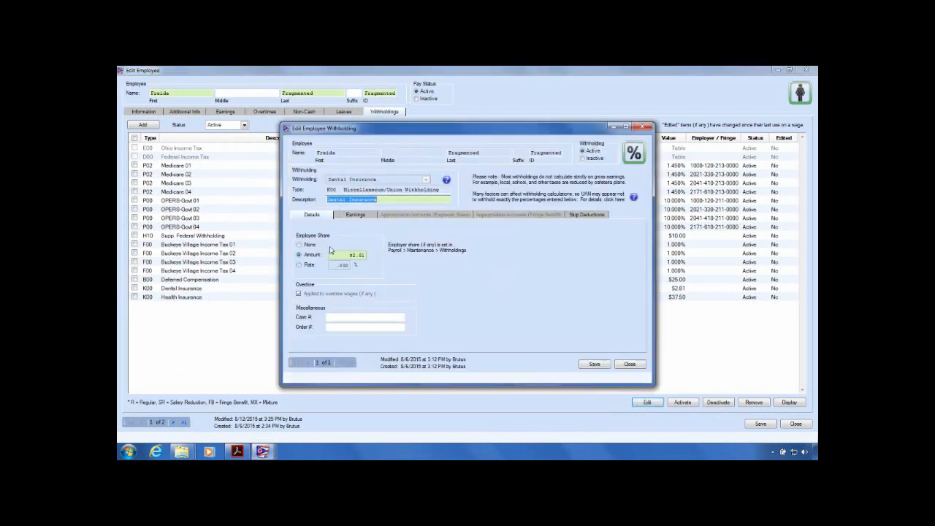
pyautogui.click(354, 217)
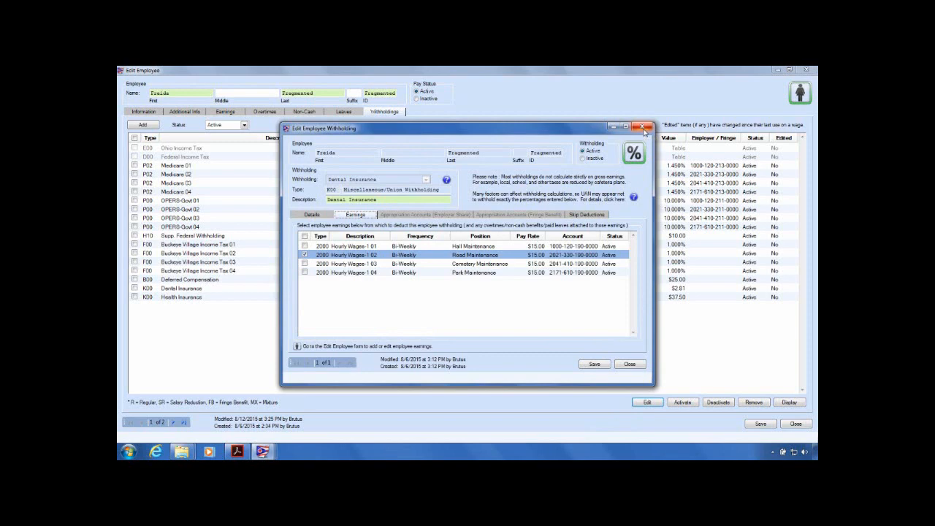
pyautogui.click(642, 127)
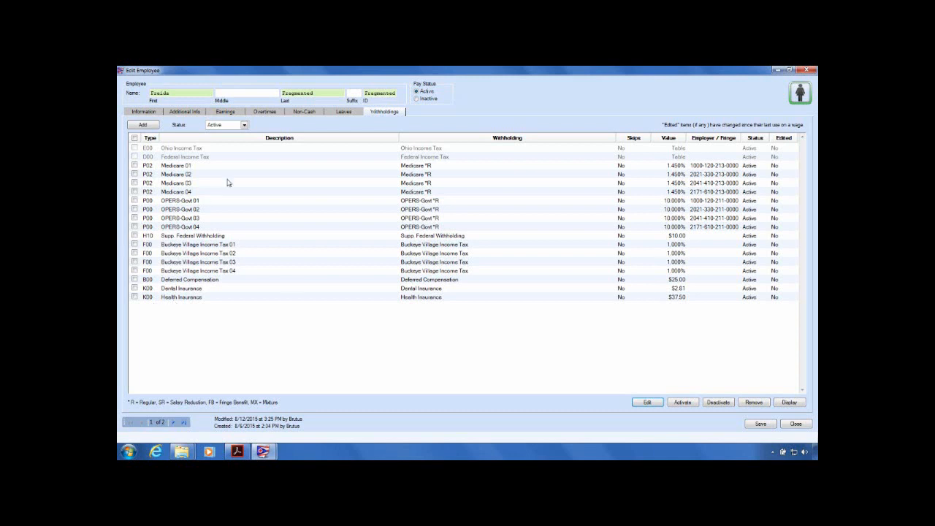
# Step: Deactivate the Medicare, OPERS-Govt and Buckeye Village Income Tax withholdings numbered 01, 03 and 04, leaving all other withholdings out of the selection
pyautogui.click(135, 165)
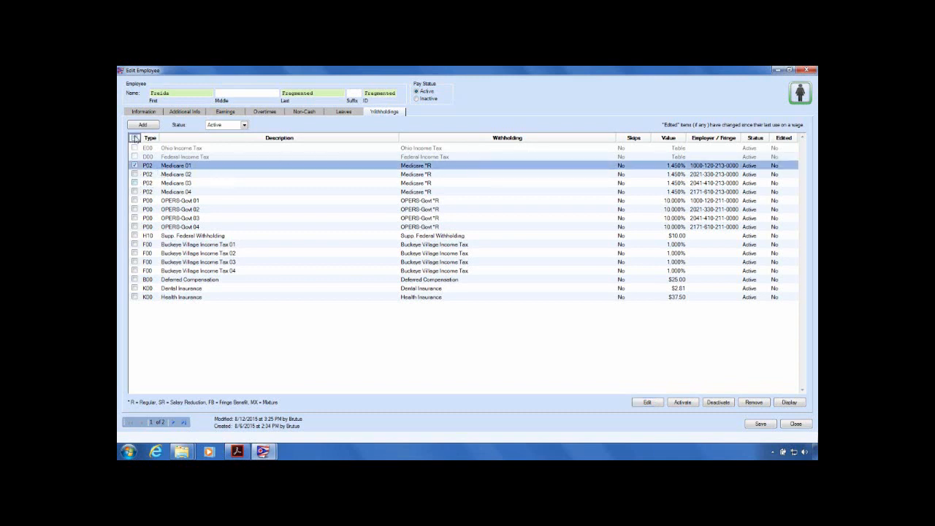
pyautogui.click(134, 137)
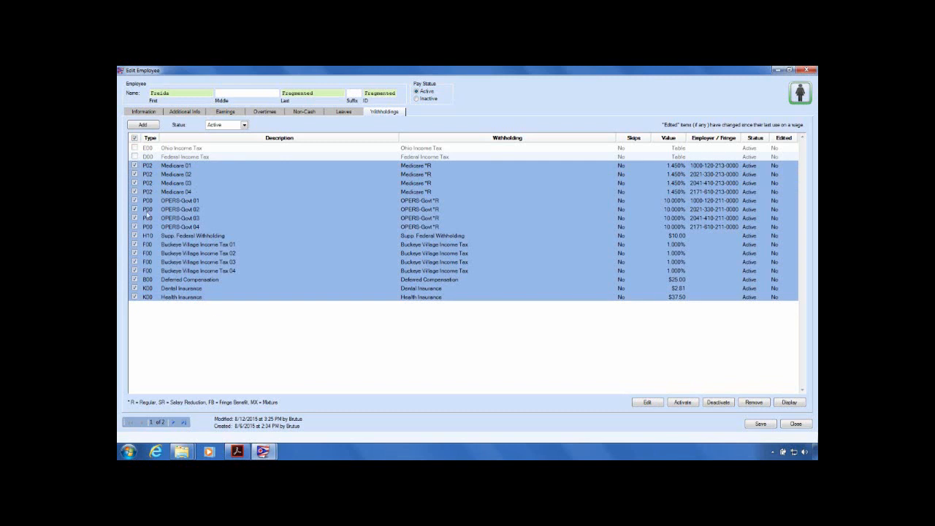
pyautogui.click(135, 296)
pyautogui.click(135, 289)
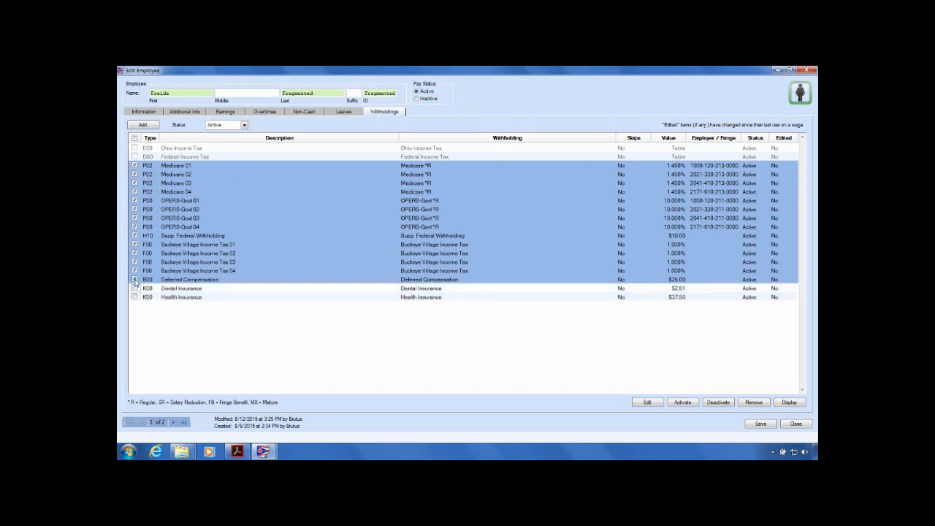
pyautogui.click(135, 280)
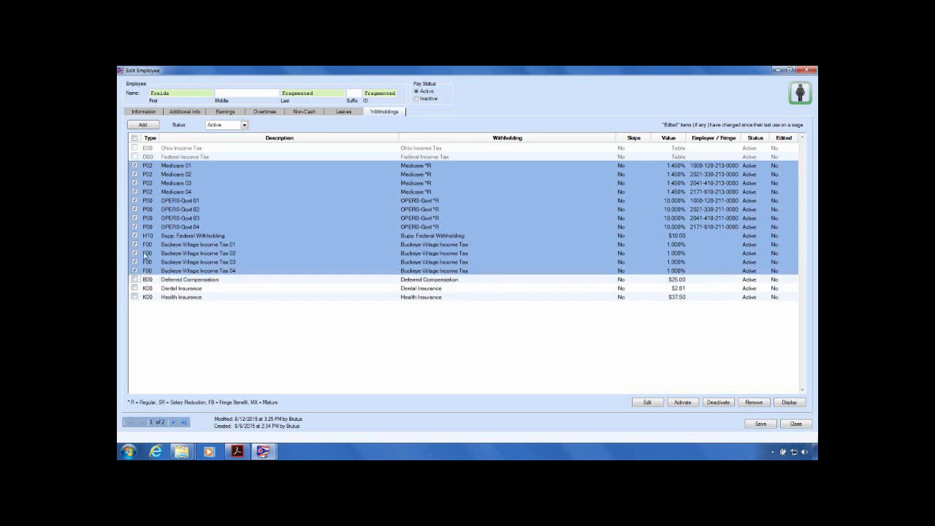
pyautogui.click(134, 236)
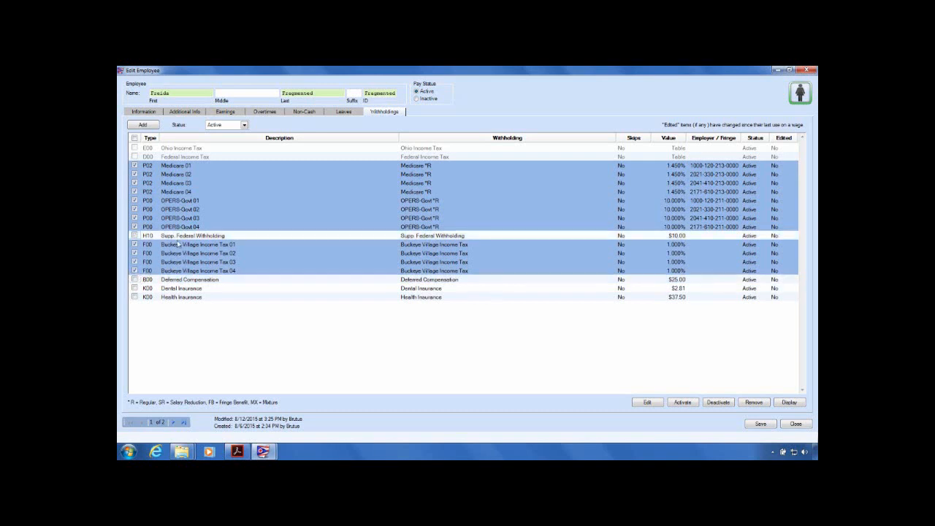
pyautogui.click(135, 252)
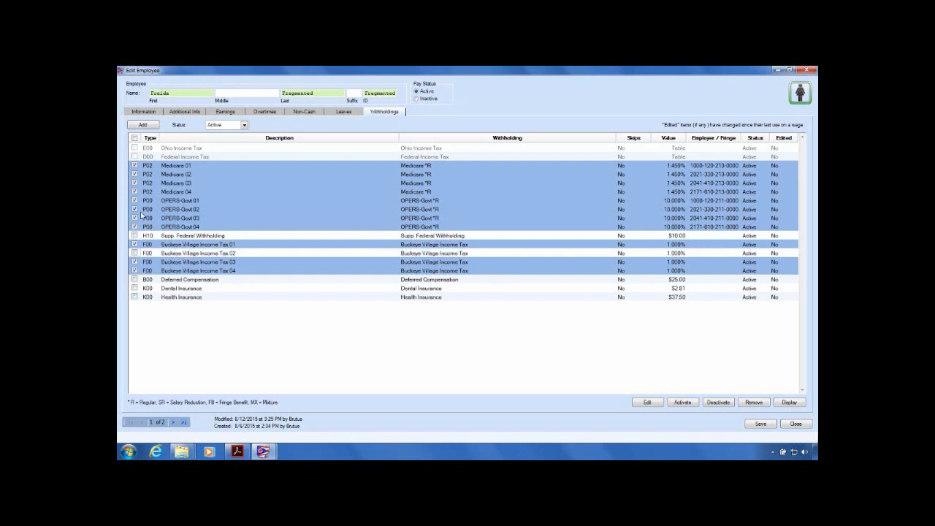
pyautogui.click(134, 209)
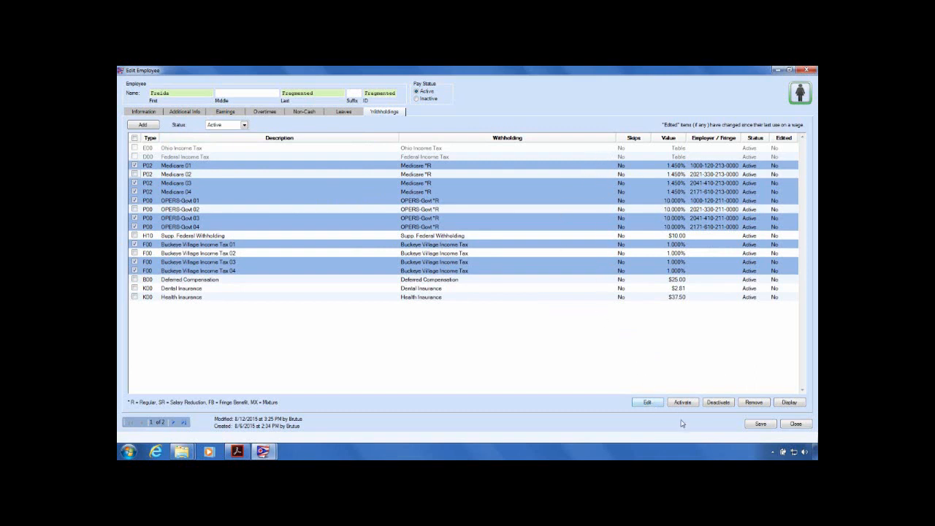
pyautogui.click(725, 406)
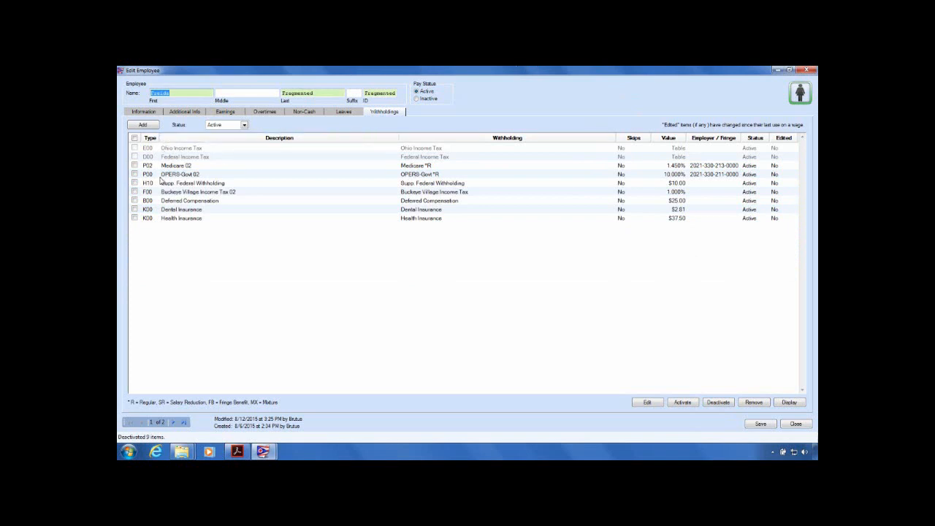
# Step: Check the overtime entry and deactivate the Hall, Cemetery and Park Maintenance earnings, excluding Road Maintenance
pyautogui.click(192, 166)
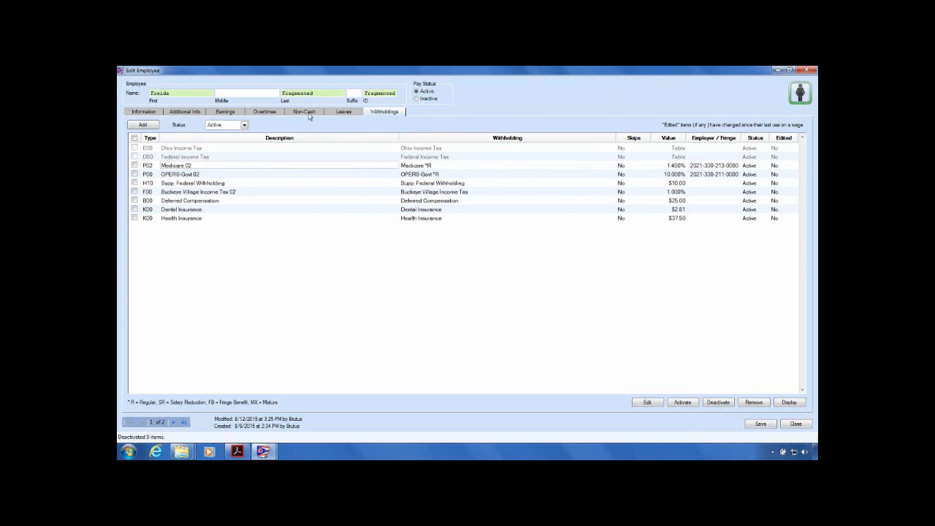
pyautogui.click(265, 111)
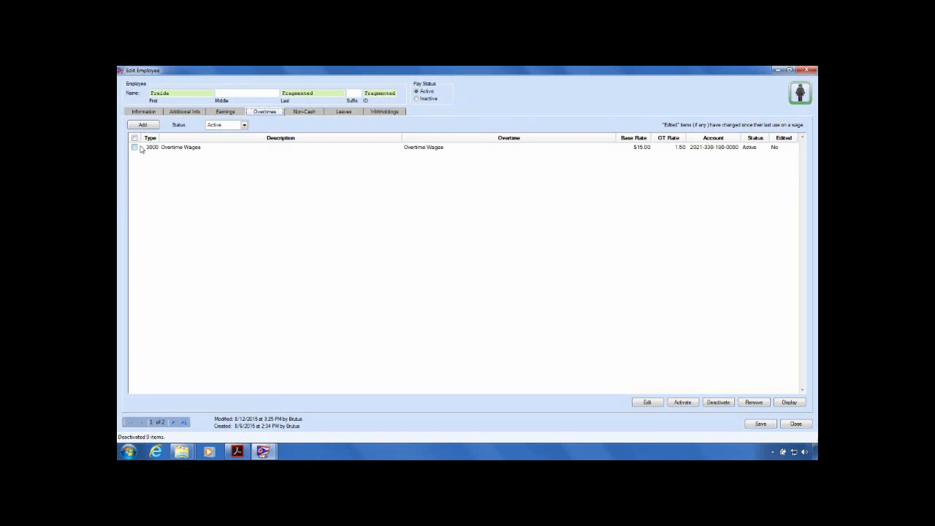
pyautogui.click(227, 112)
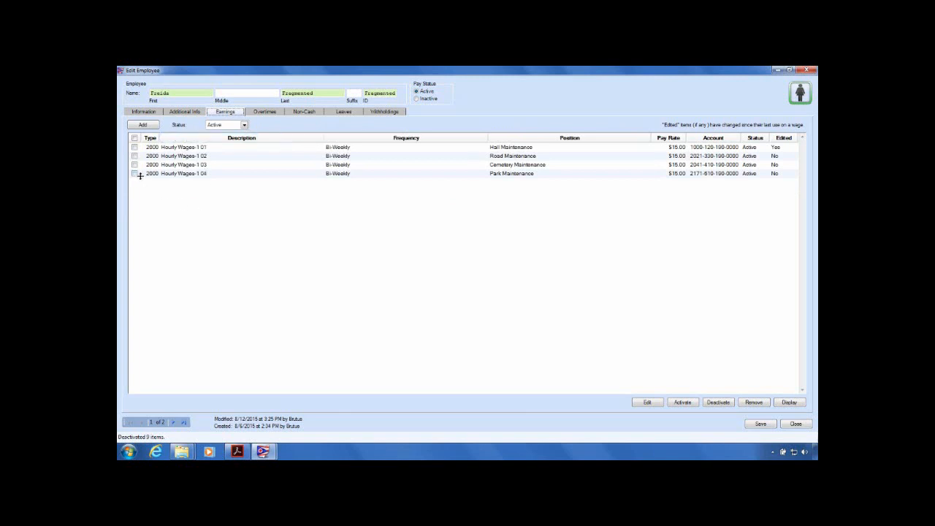
pyautogui.click(134, 138)
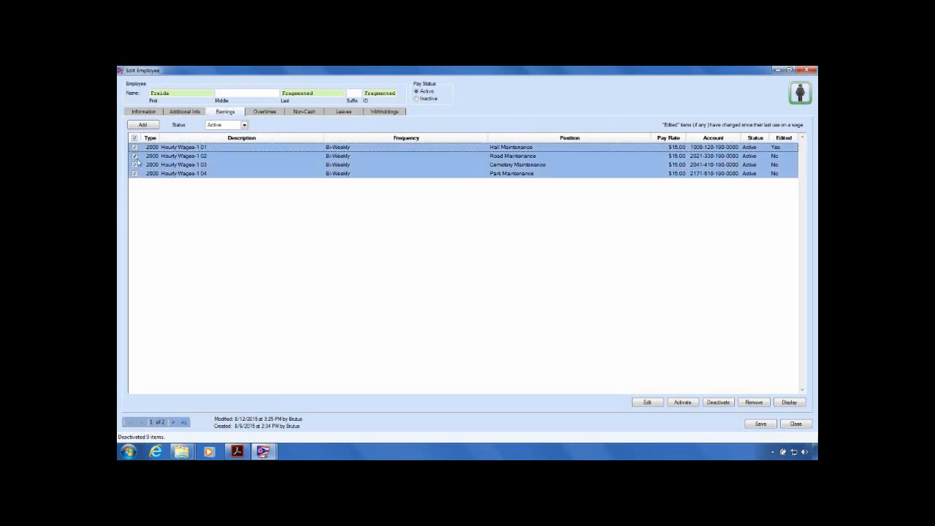
pyautogui.click(134, 156)
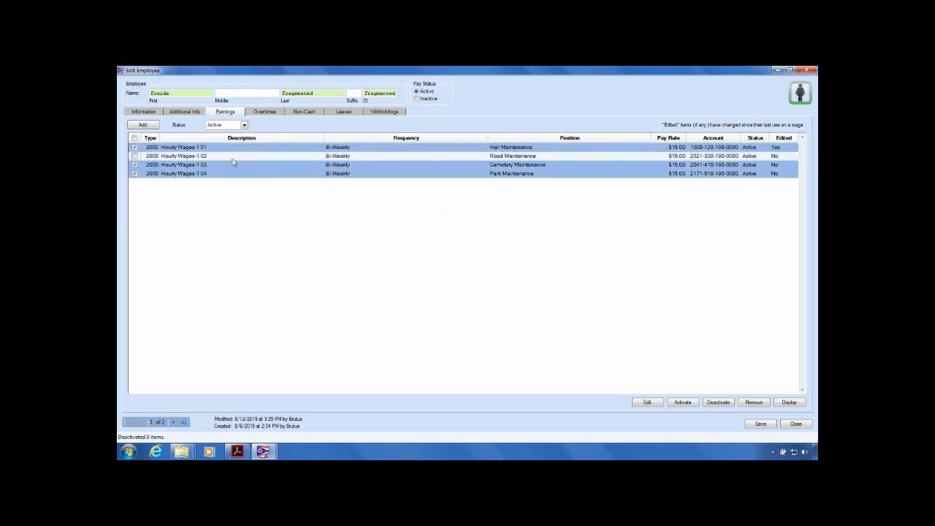
pyautogui.click(719, 402)
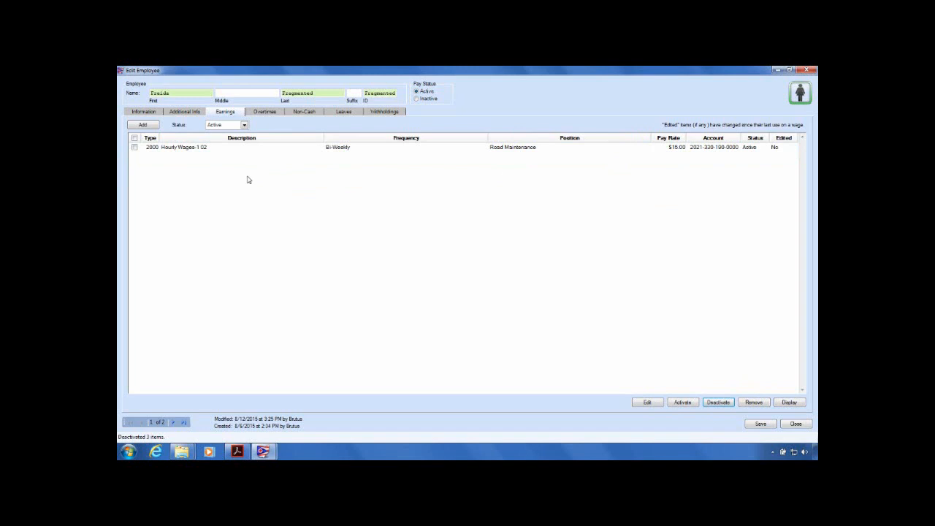
# Step: Open the Road Maintenance earning, Hourly Wages-1 02, for editing and shorten its position name to Maintenance
pyautogui.click(134, 147)
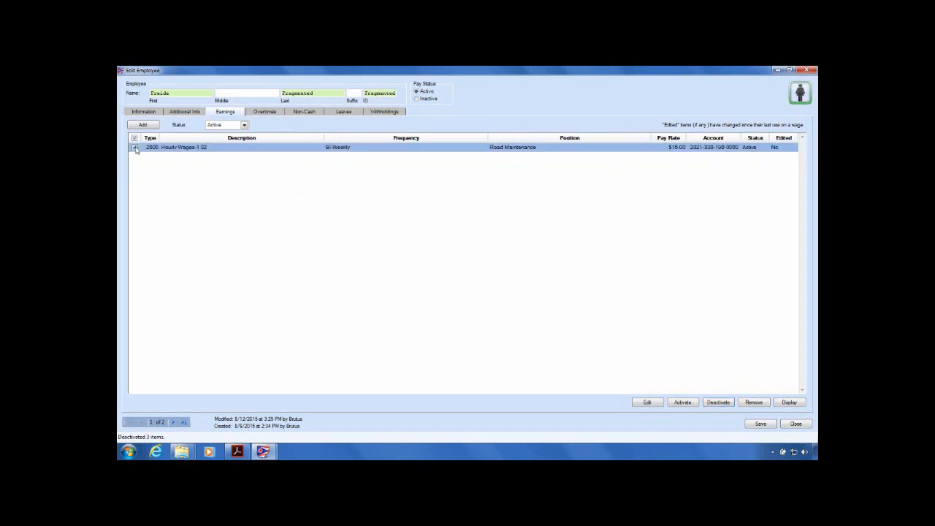
pyautogui.click(647, 403)
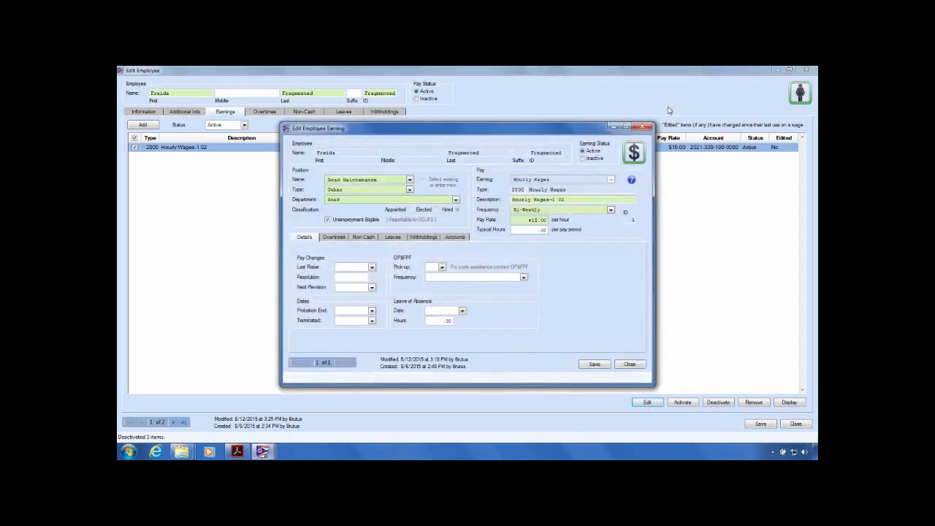
pyautogui.press('Delete')
pyautogui.press('Delete')
pyautogui.press('Delete')
pyautogui.press('Delete')
pyautogui.press('Delete')
pyautogui.press('End')
# Step: Set the earning's department to Maintenance
pyautogui.click(374, 202)
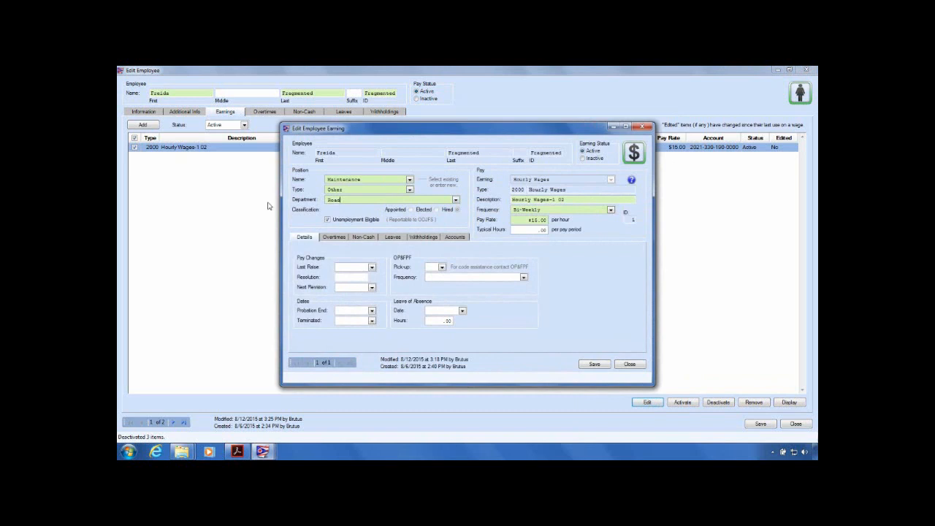
pyautogui.click(454, 202)
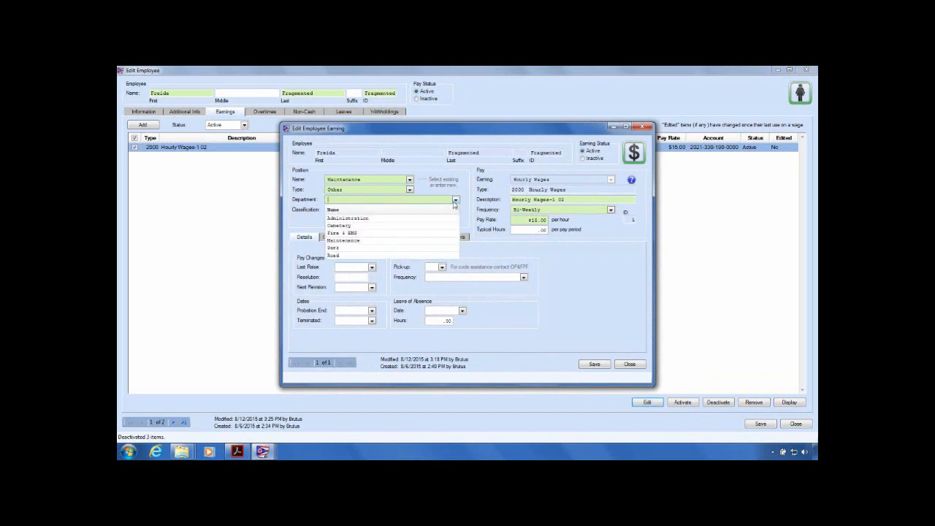
pyautogui.click(354, 241)
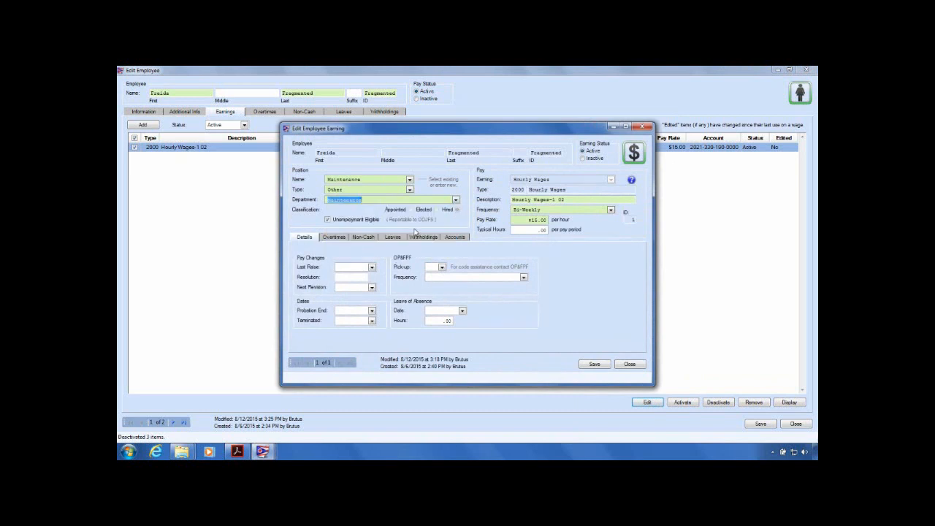
# Step: Shorten the earning's description to Hourly Wages
pyautogui.click(567, 199)
pyautogui.press('BackSpace')
pyautogui.press('BackSpace')
pyautogui.press('BackSpace')
pyautogui.press('BackSpace')
pyautogui.press('BackSpace')
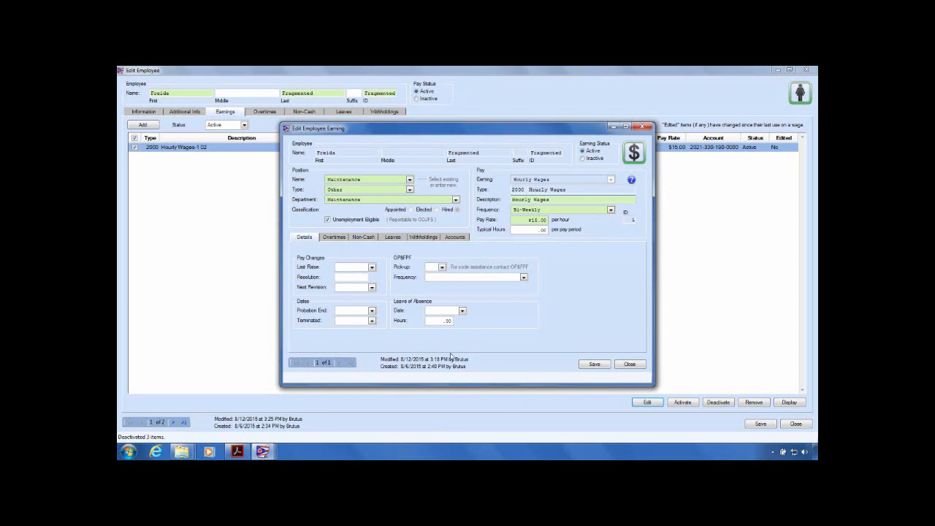
# Step: Review the overtimes and non-cash benefits attached to the earning, toggling the Overtime Wages entry off and back on
pyautogui.click(338, 239)
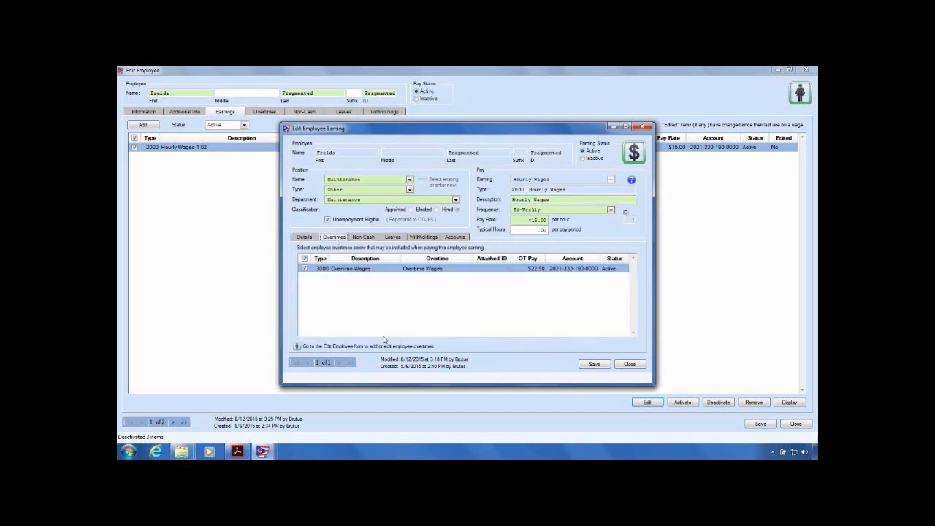
pyautogui.click(304, 268)
pyautogui.click(304, 268)
pyautogui.click(372, 239)
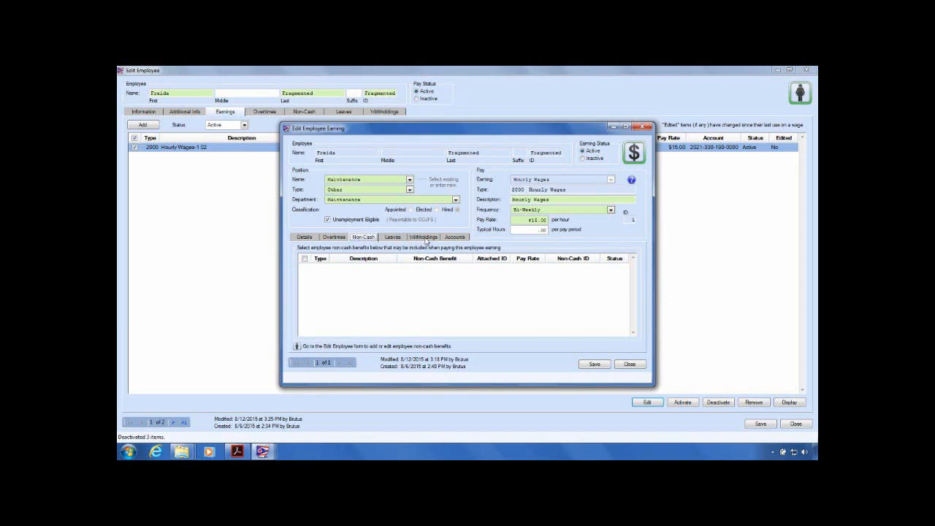
# Step: Review the withholdings deducted from the earning, toggling OPERS-Govt 02 off and back on
pyautogui.click(424, 238)
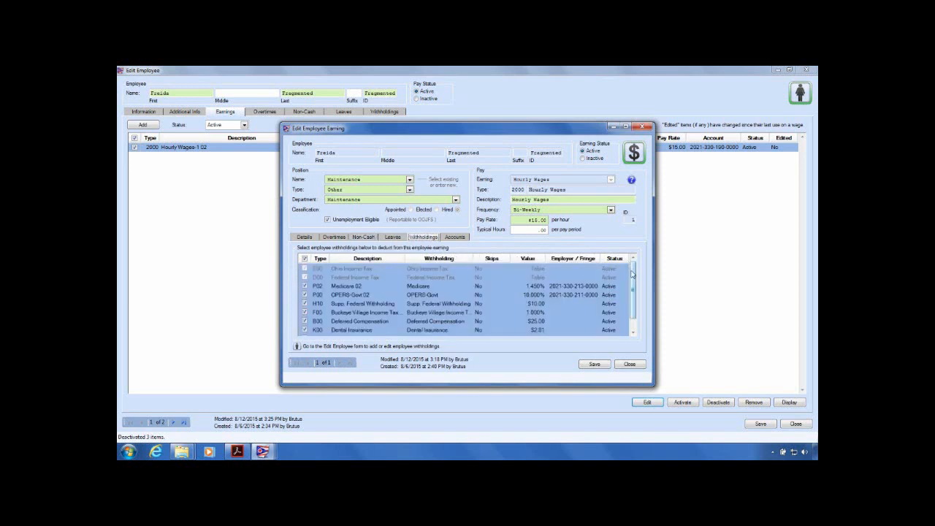
pyautogui.scroll(-1, 624, 289)
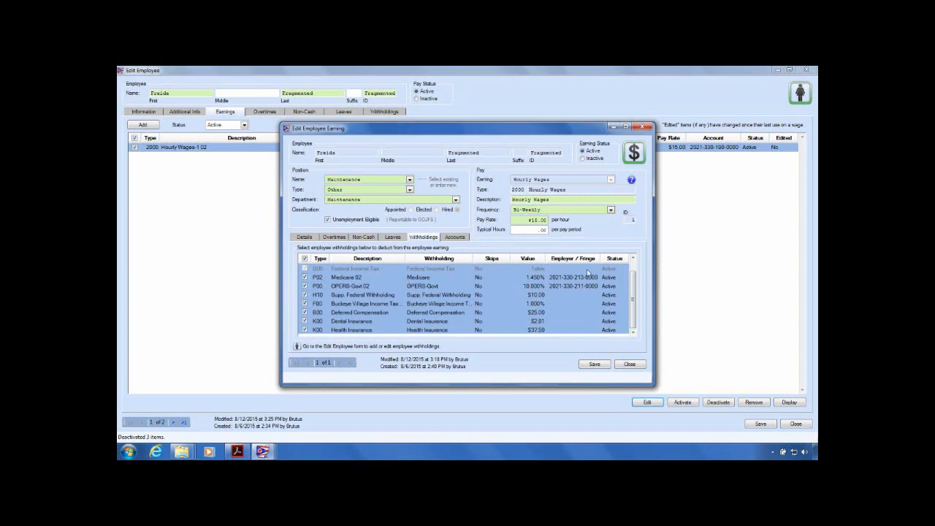
pyautogui.click(305, 286)
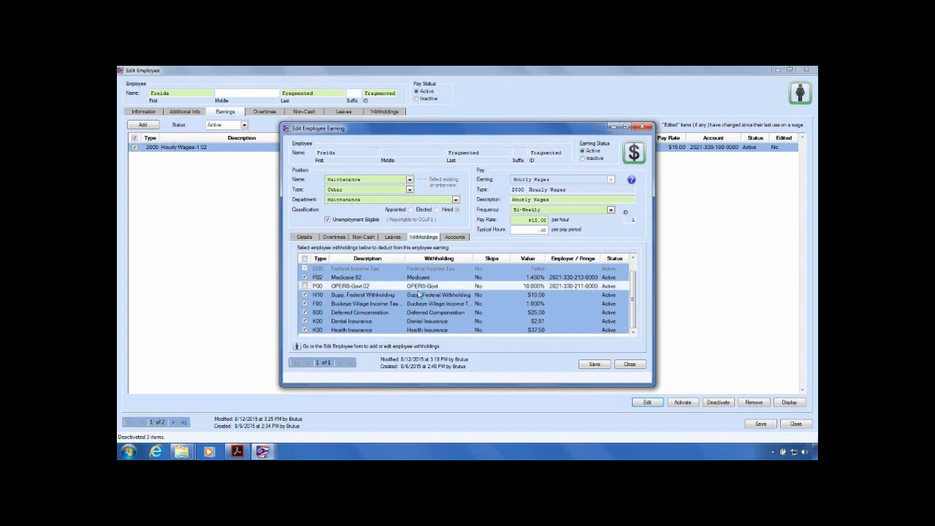
pyautogui.click(304, 285)
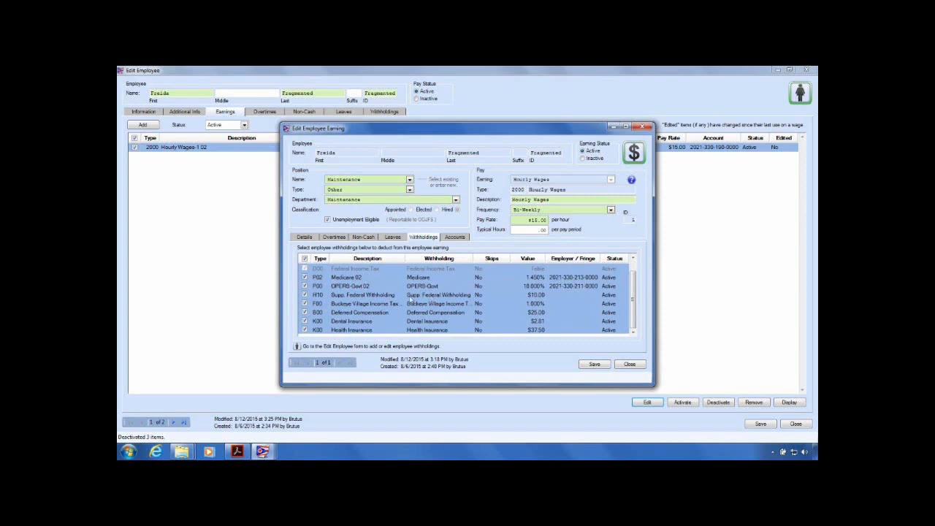
# Step: Set the earning's account split method to Hours and filter the appropriation accounts for a new line by 1000
pyautogui.click(456, 240)
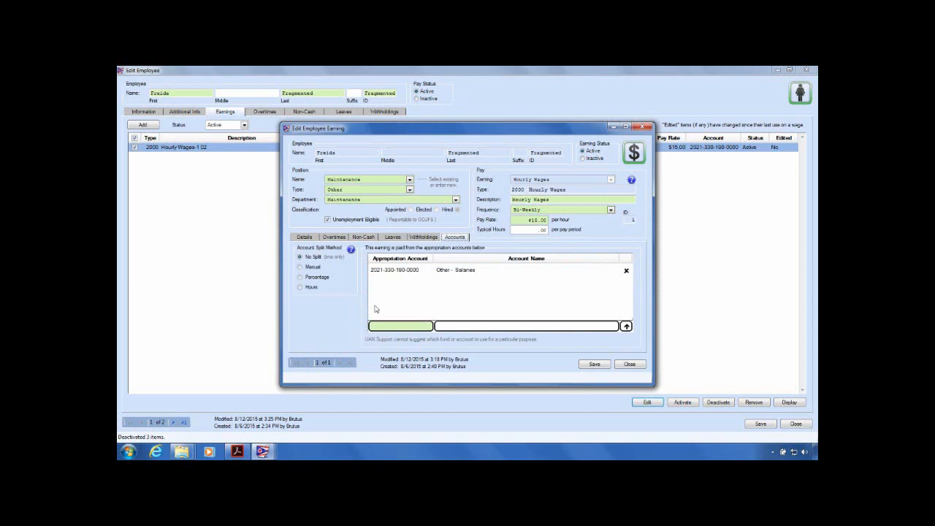
pyautogui.click(299, 287)
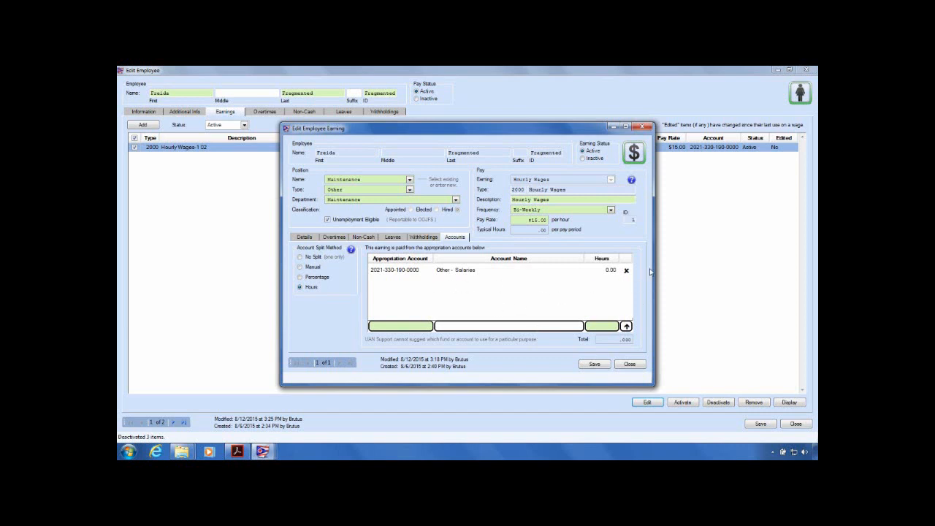
pyautogui.click(428, 326)
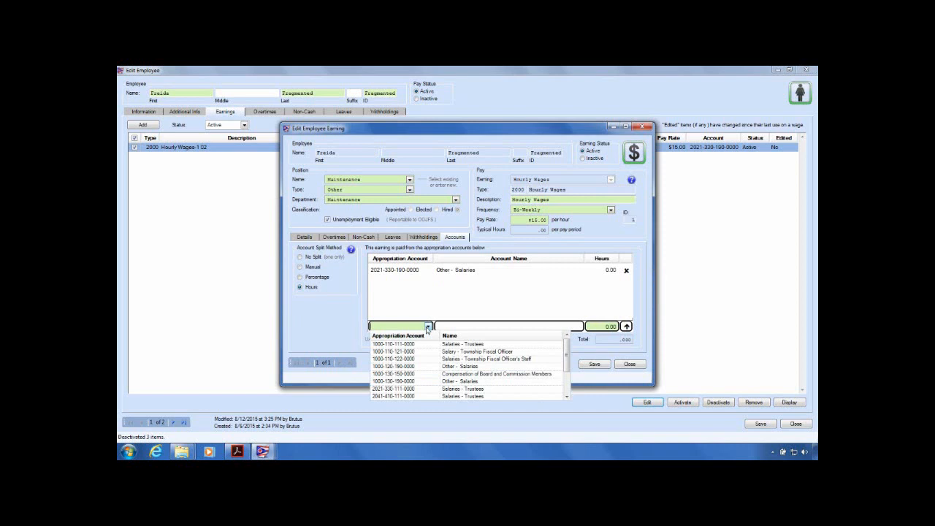
pyautogui.write('1000')
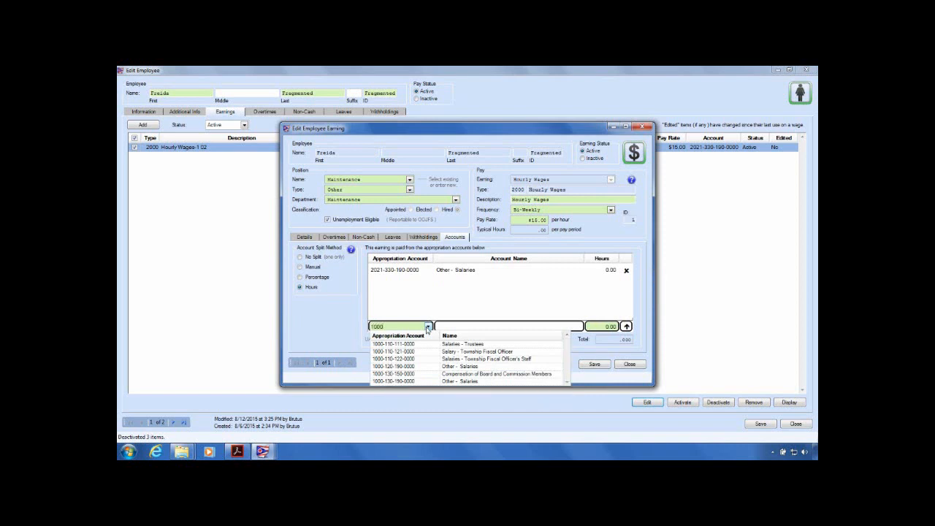
pyautogui.write('-120')
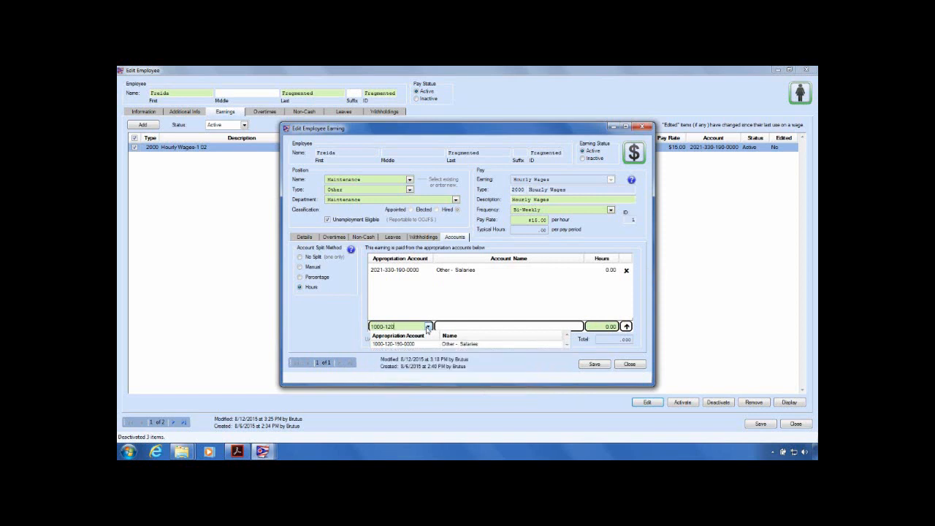
pyautogui.click(462, 344)
pyautogui.press('Return')
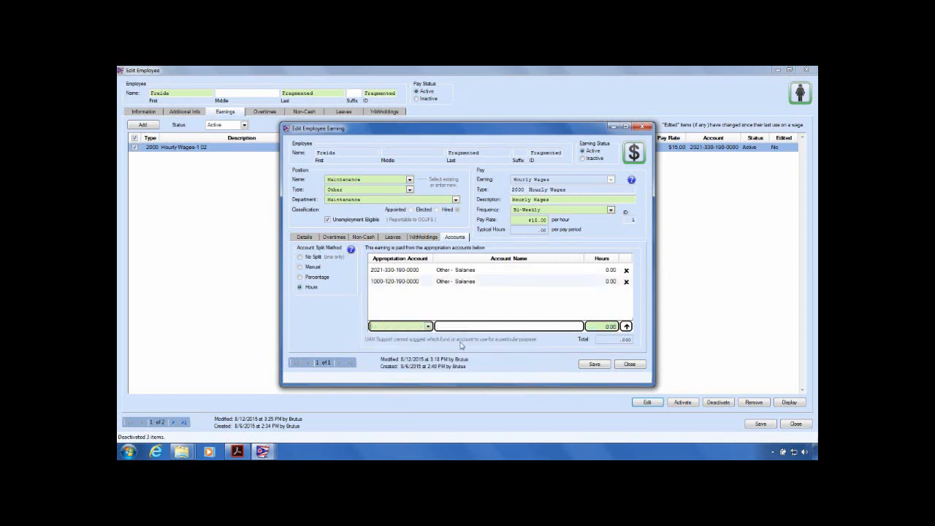
pyautogui.click(428, 327)
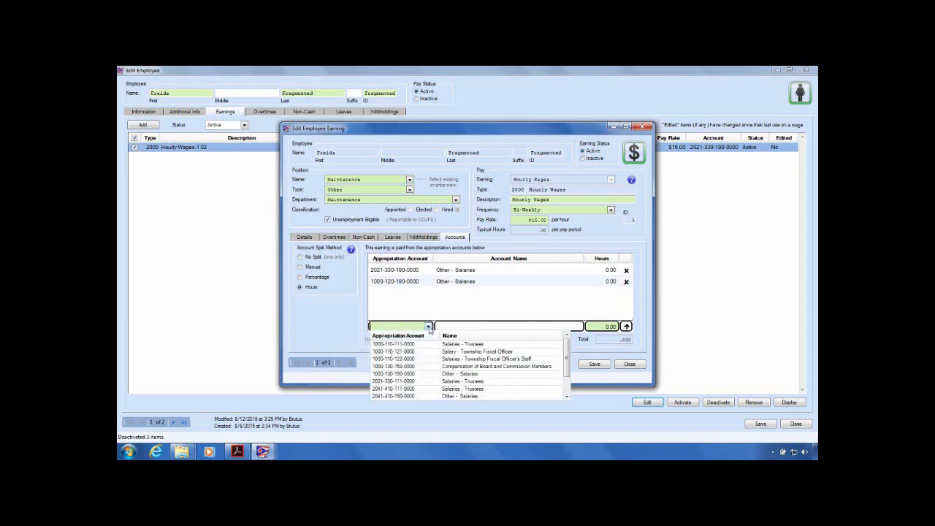
pyautogui.write('2041')
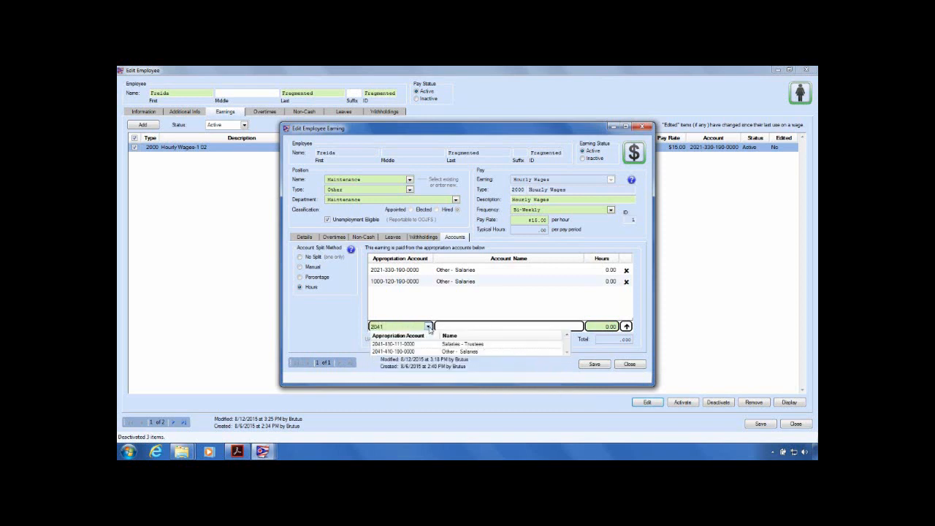
pyautogui.click(419, 352)
pyautogui.press('Return')
pyautogui.click(428, 327)
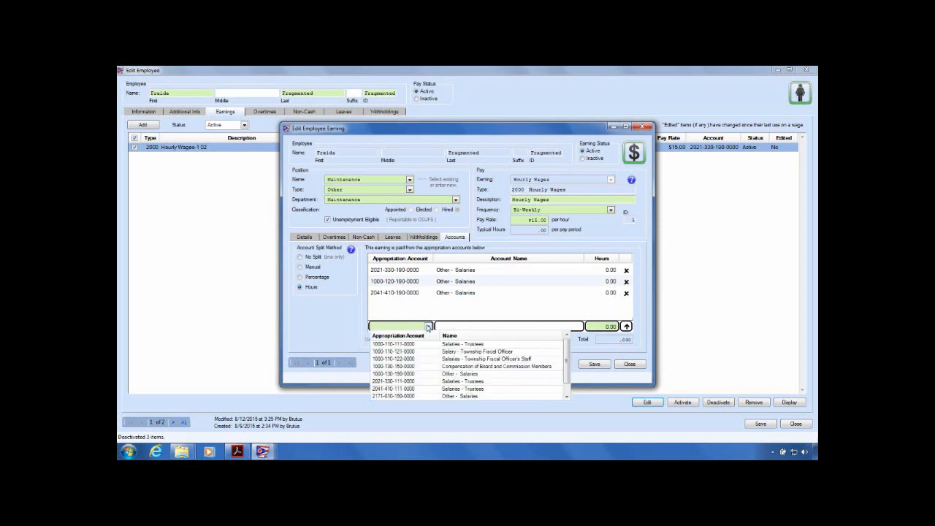
pyautogui.write('2171')
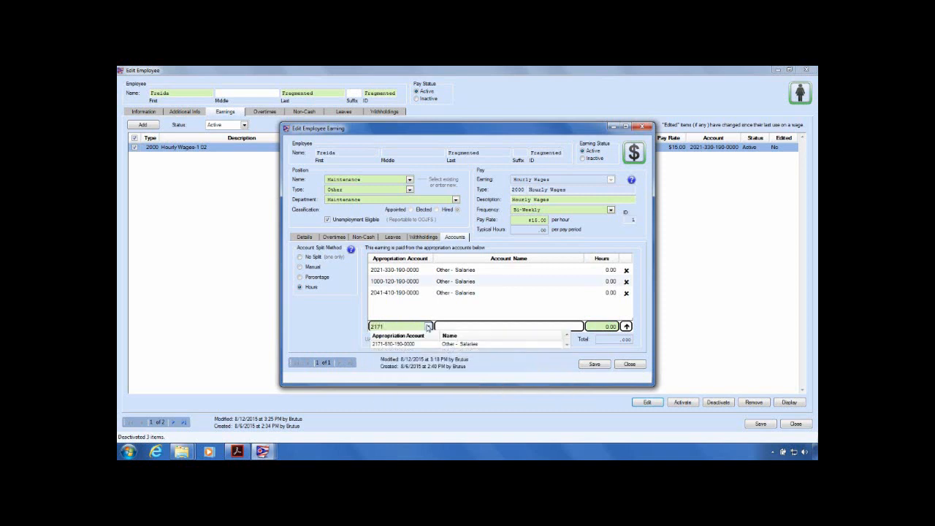
pyautogui.click(416, 345)
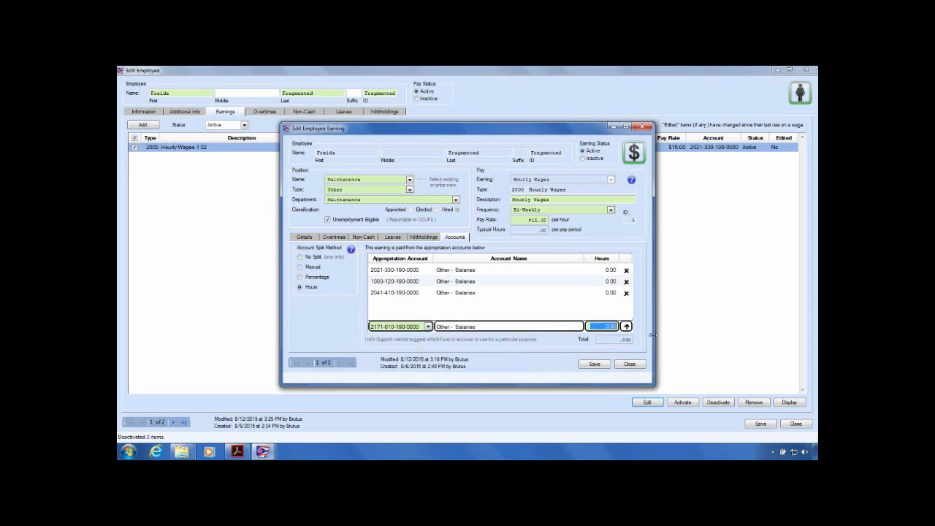
pyautogui.click(626, 326)
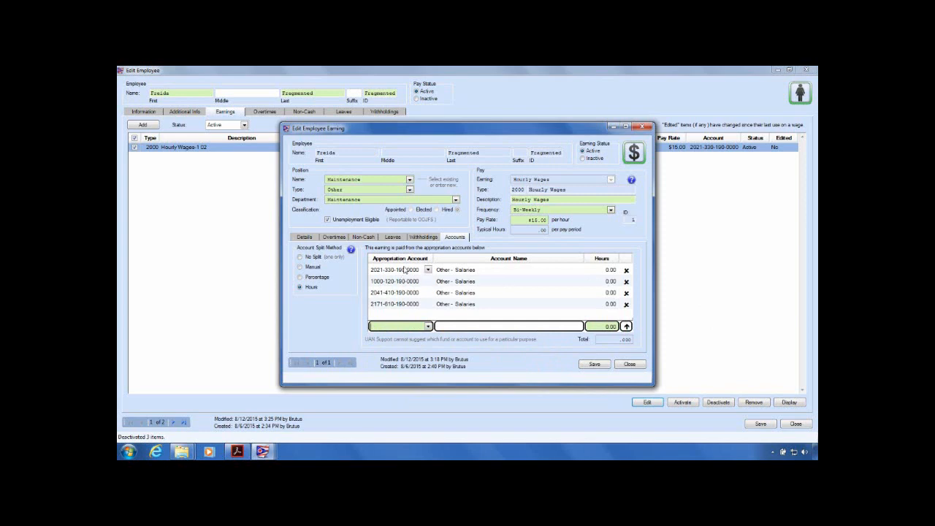
pyautogui.click(398, 258)
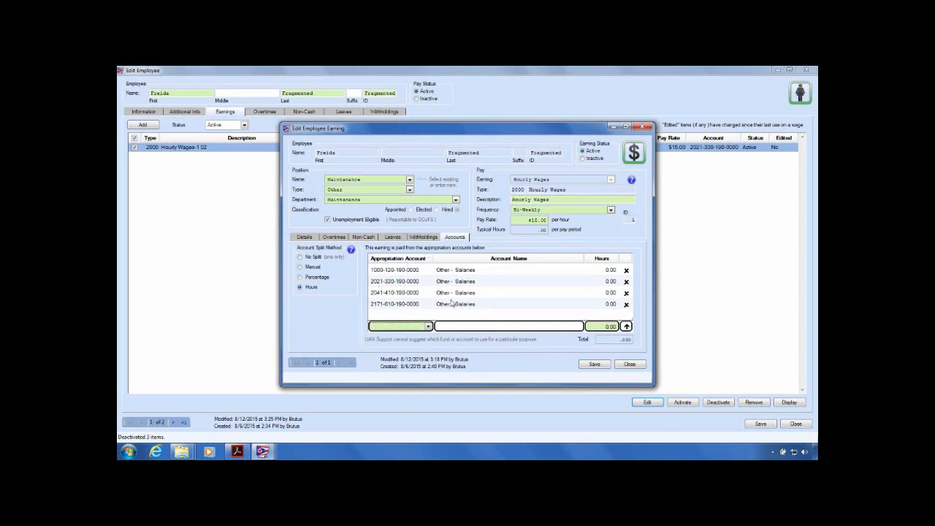
pyautogui.click(610, 281)
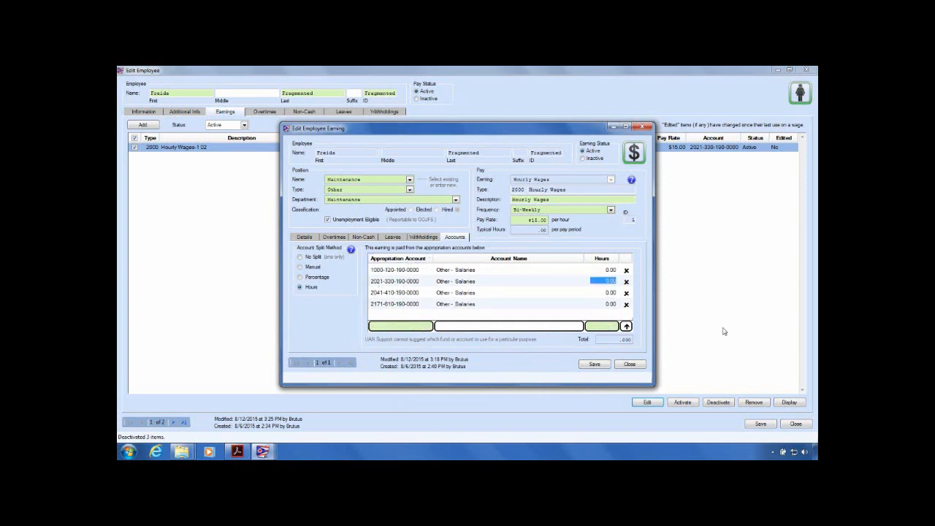
pyautogui.write('40')
pyautogui.press('Return')
pyautogui.write('20')
pyautogui.press('Return')
pyautogui.write('20')
pyautogui.press('Return')
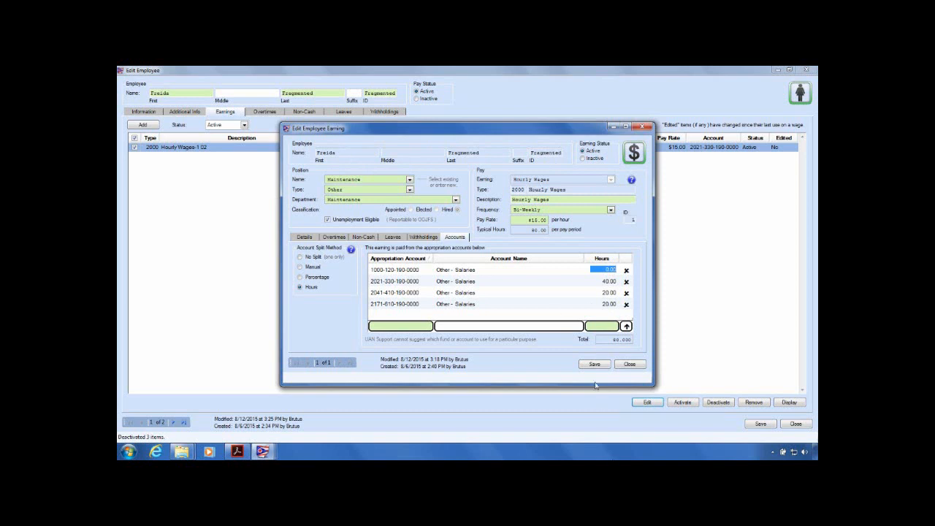
pyautogui.click(594, 365)
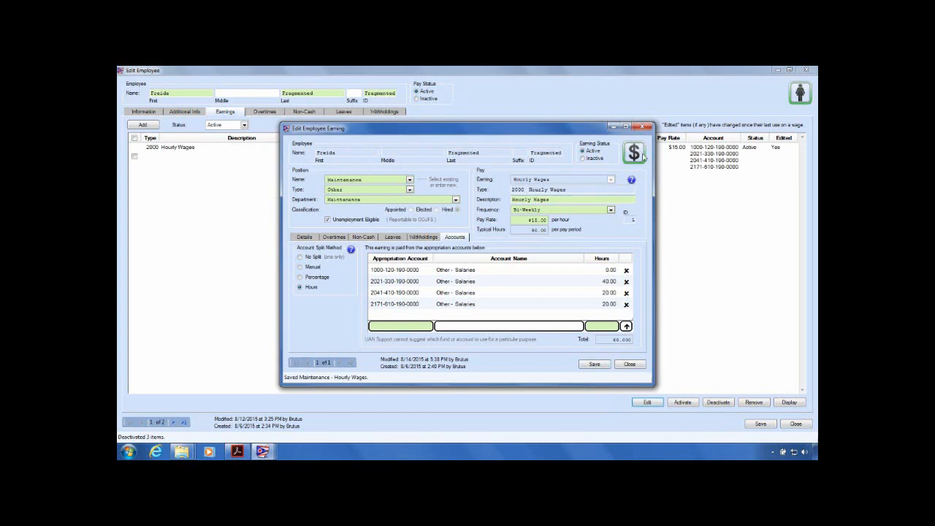
pyautogui.click(641, 364)
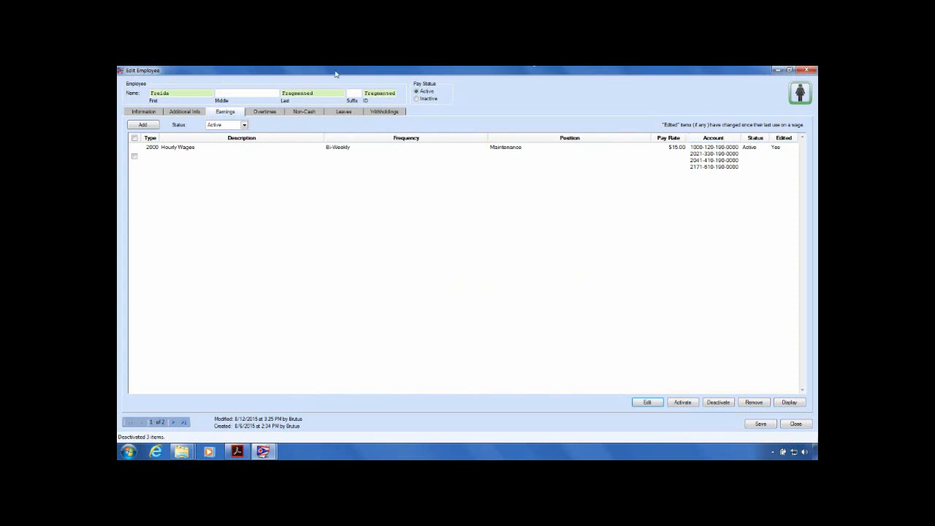
# Step: Edit the employee's Medicare 02 withholding, shorten its description to Medicare, and check the earnings attached to it
pyautogui.click(393, 112)
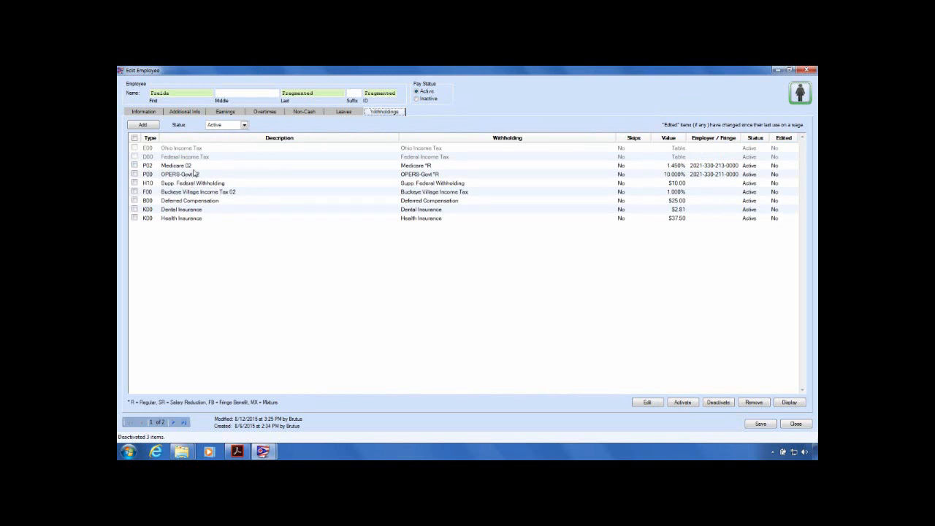
pyautogui.click(135, 166)
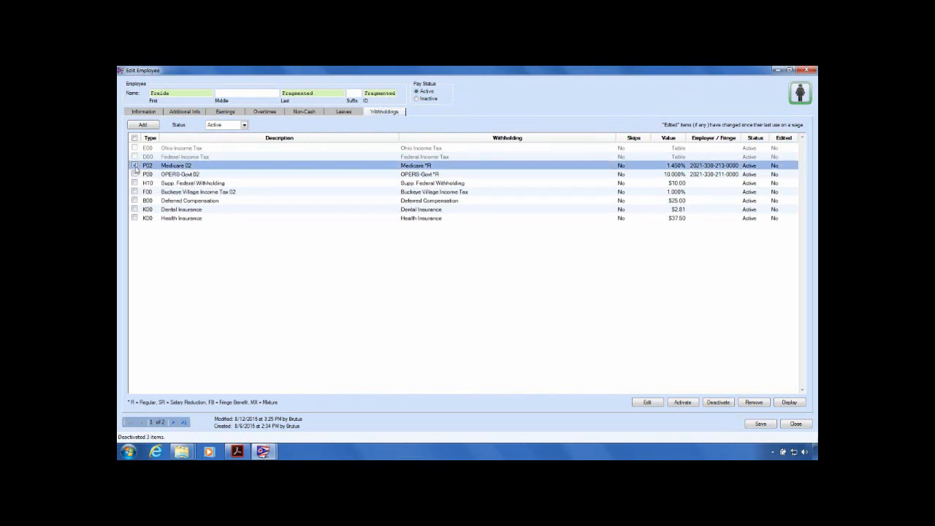
pyautogui.click(647, 402)
pyautogui.click(371, 199)
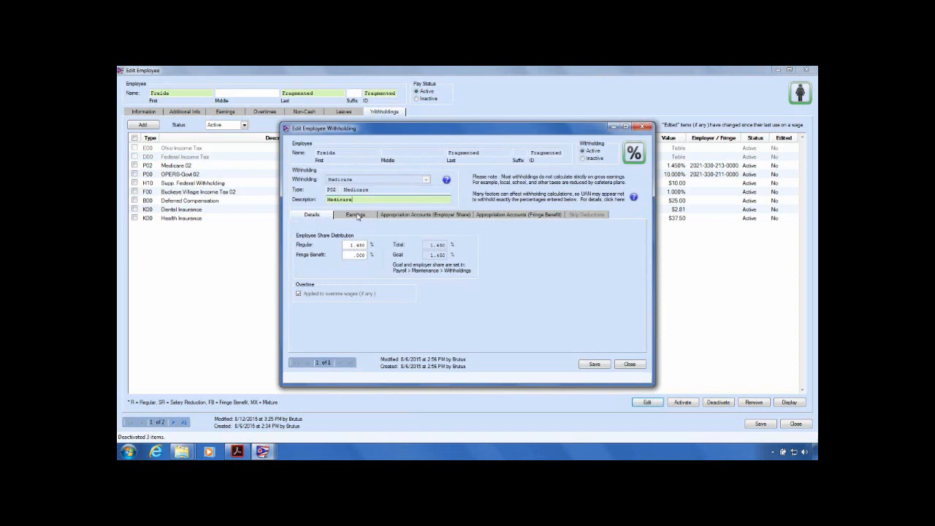
pyautogui.click(358, 216)
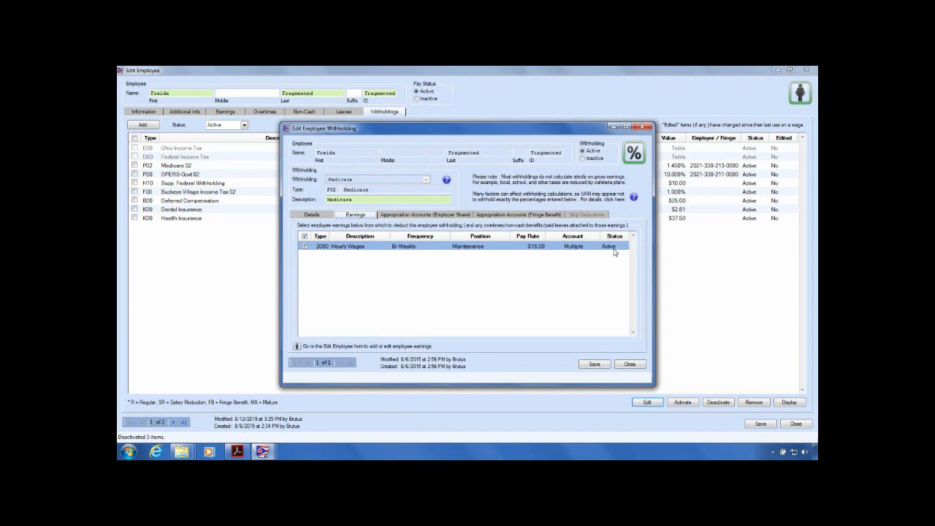
# Step: Split the Medicare employer share across appropriation accounts by object 213 Medicare
pyautogui.click(423, 217)
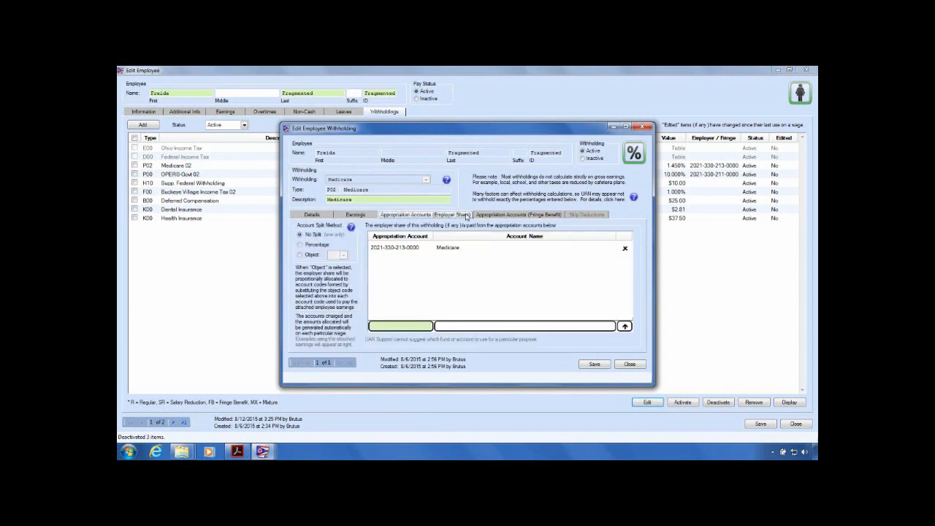
pyautogui.click(312, 256)
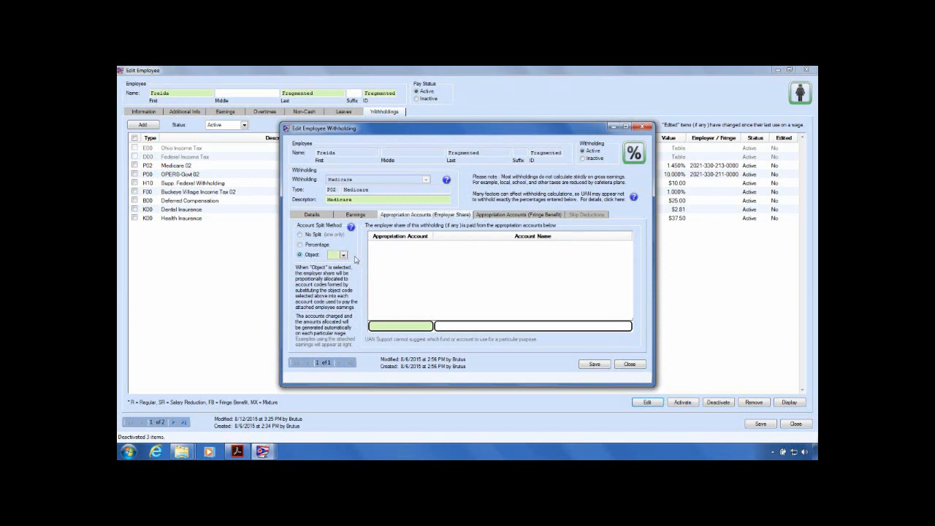
pyautogui.click(342, 255)
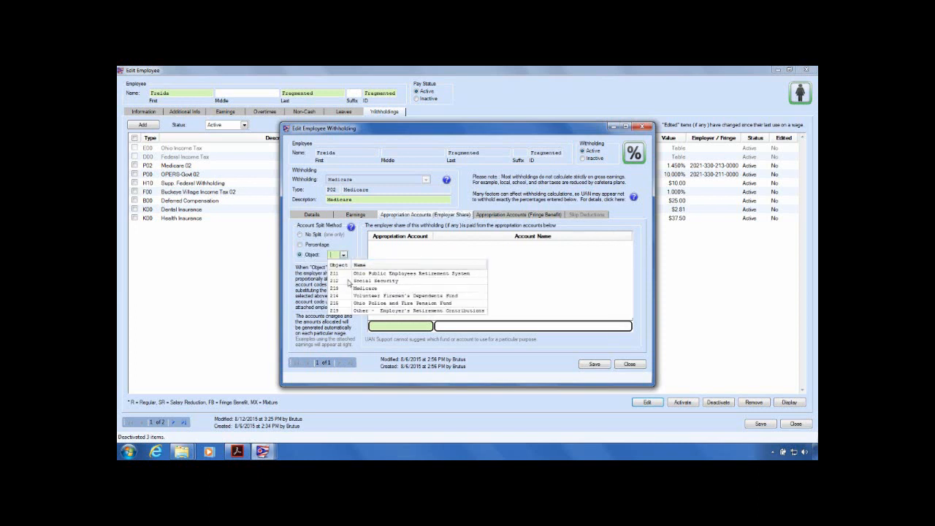
pyautogui.click(377, 288)
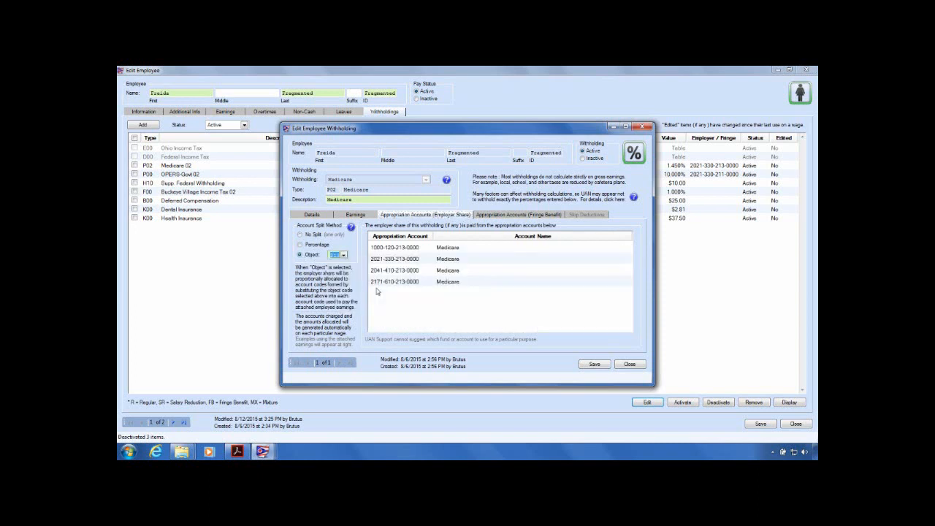
# Step: Split the Medicare fringe benefit across appropriation accounts by object 213 Medicare
pyautogui.click(507, 217)
pyautogui.click(299, 255)
pyautogui.click(342, 254)
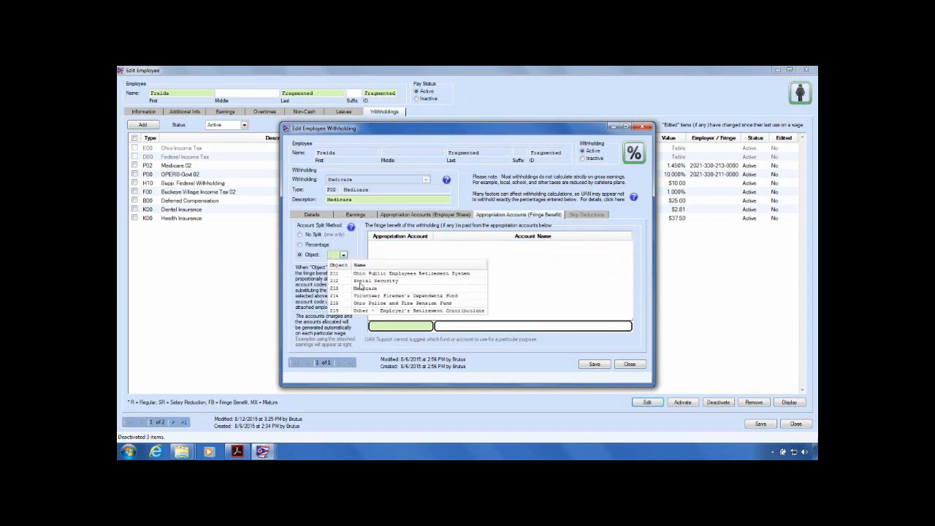
pyautogui.click(380, 289)
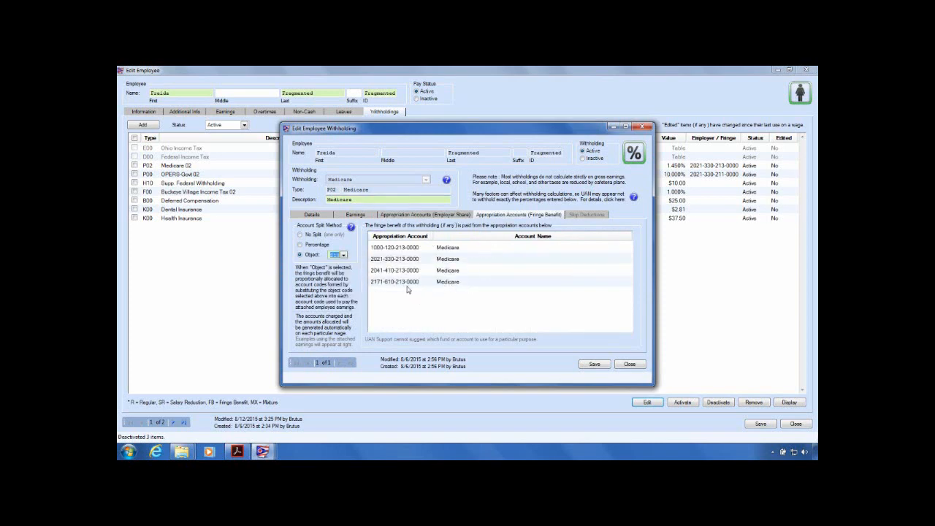
# Step: Review the Medicare employer share accounts and attached earnings, and save and close the withholding
pyautogui.click(444, 215)
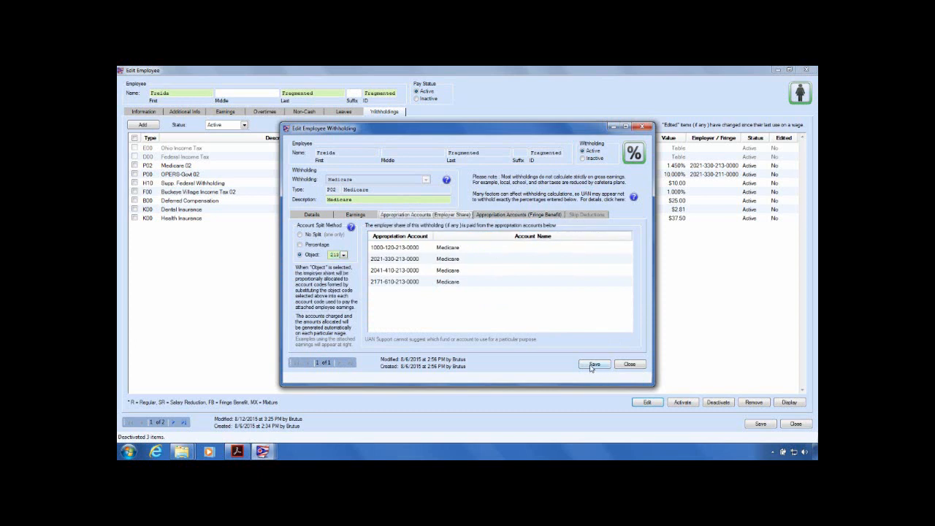
pyautogui.click(356, 214)
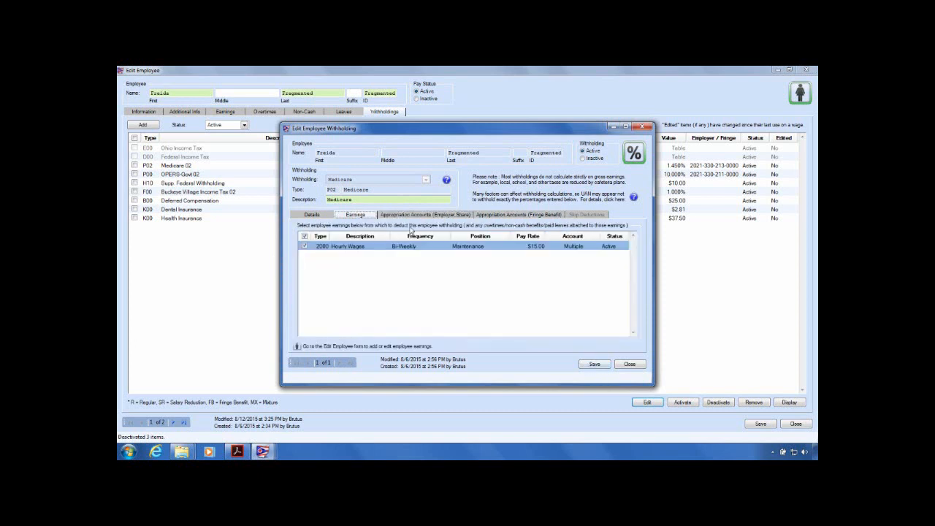
pyautogui.click(594, 365)
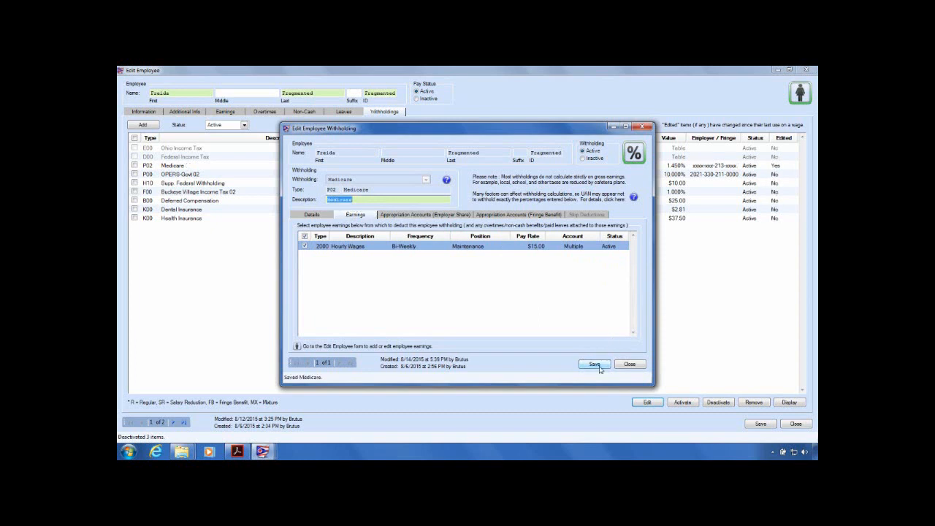
pyautogui.click(629, 364)
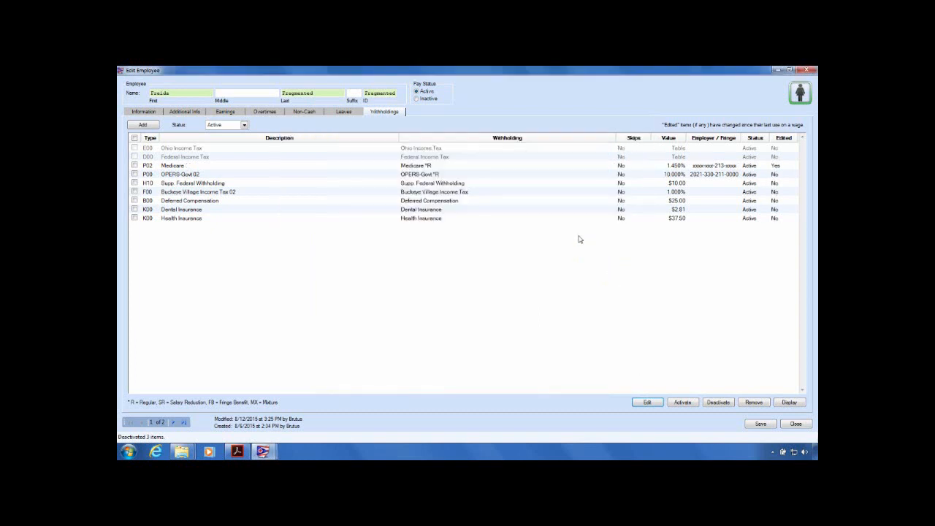
# Step: Open all selectable employee withholdings except Medicare for editing together, from OPERS-Govt 02 through Health Insurance
pyautogui.click(135, 174)
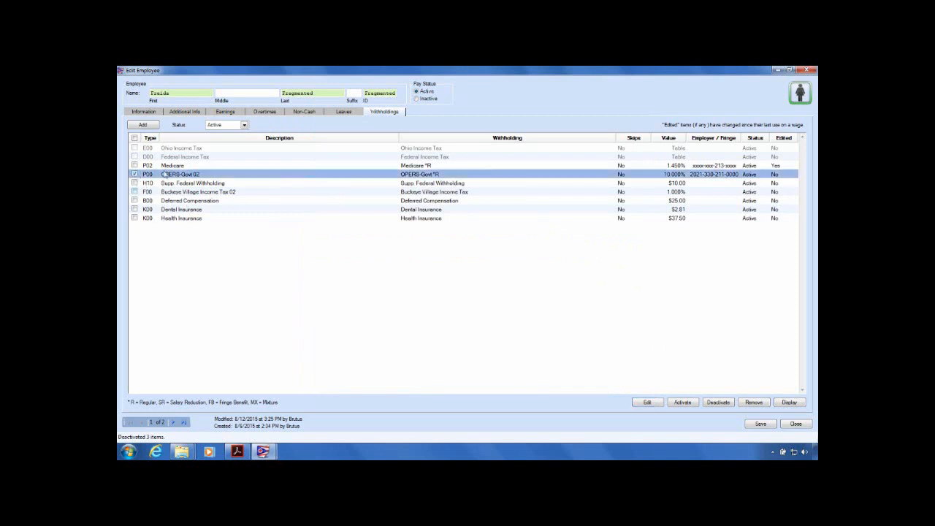
pyautogui.click(134, 138)
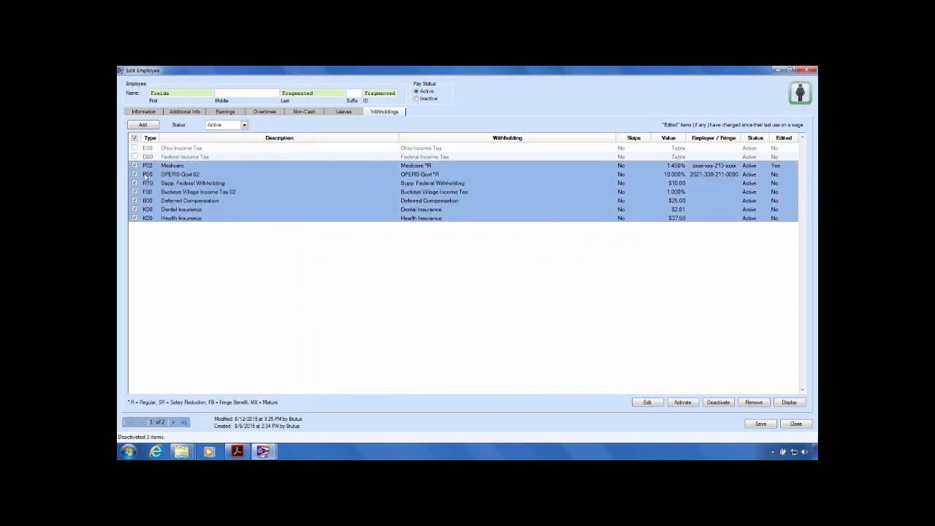
pyautogui.click(134, 165)
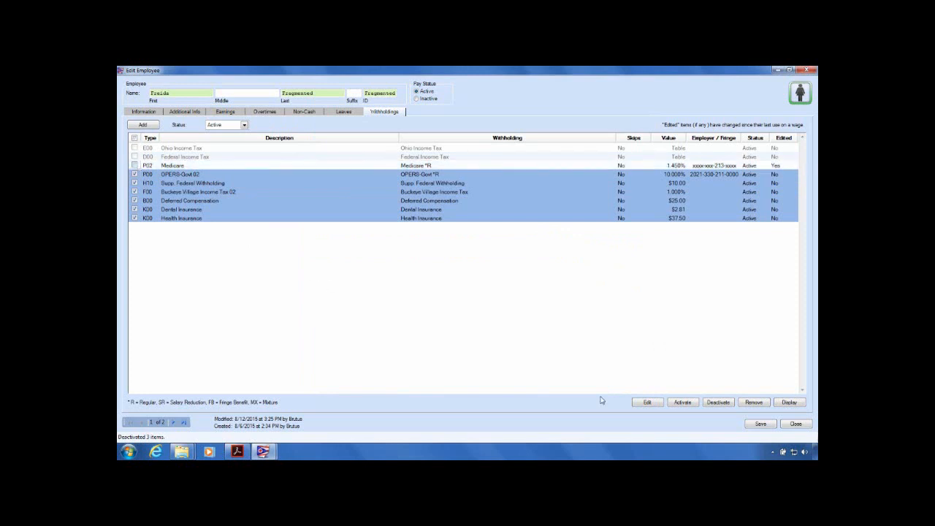
pyautogui.click(647, 402)
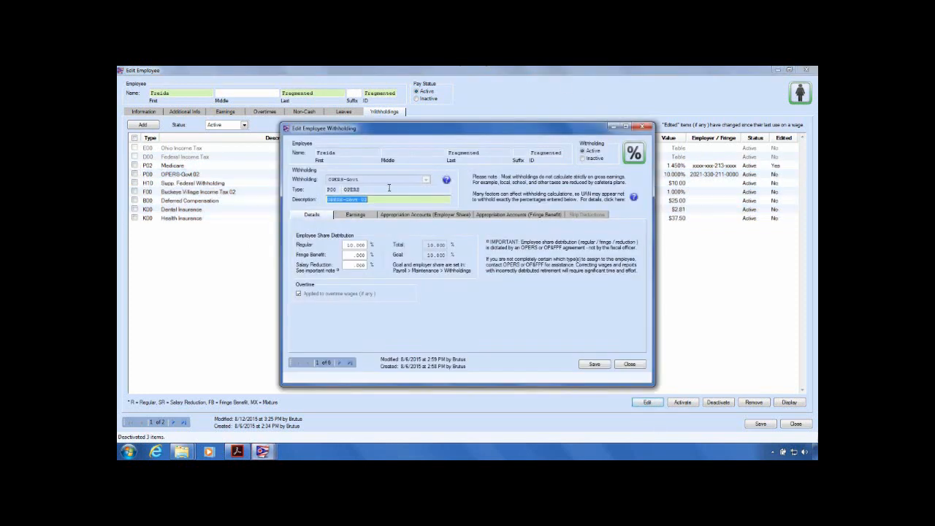
# Step: Shorten the OPERS withholding's description to OPERS-Govt and check the earnings attached to it
pyautogui.click(381, 201)
pyautogui.press('BackSpace')
pyautogui.press('BackSpace')
pyautogui.press('BackSpace')
pyautogui.click(355, 217)
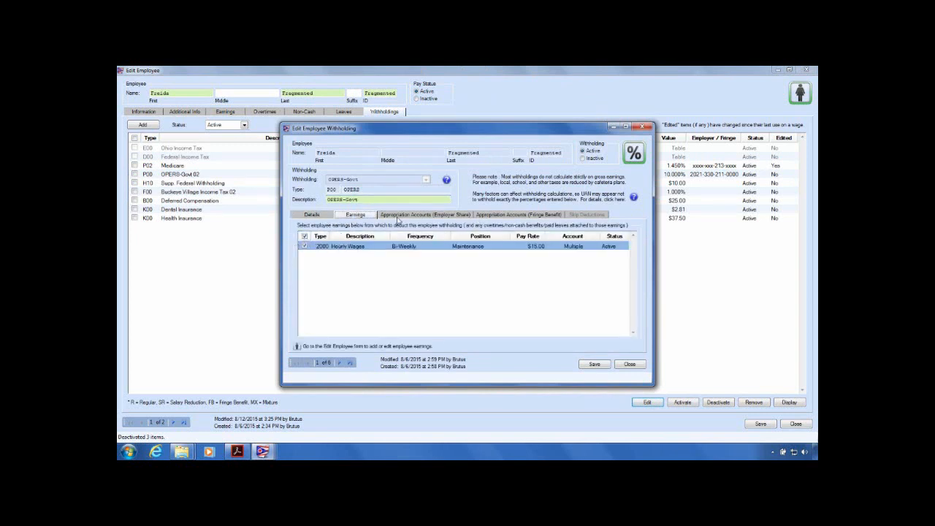
# Step: Split the OPERS-Govt employer share across appropriation accounts by object 211 Ohio Public Employees Retirement System
pyautogui.click(428, 216)
pyautogui.click(307, 256)
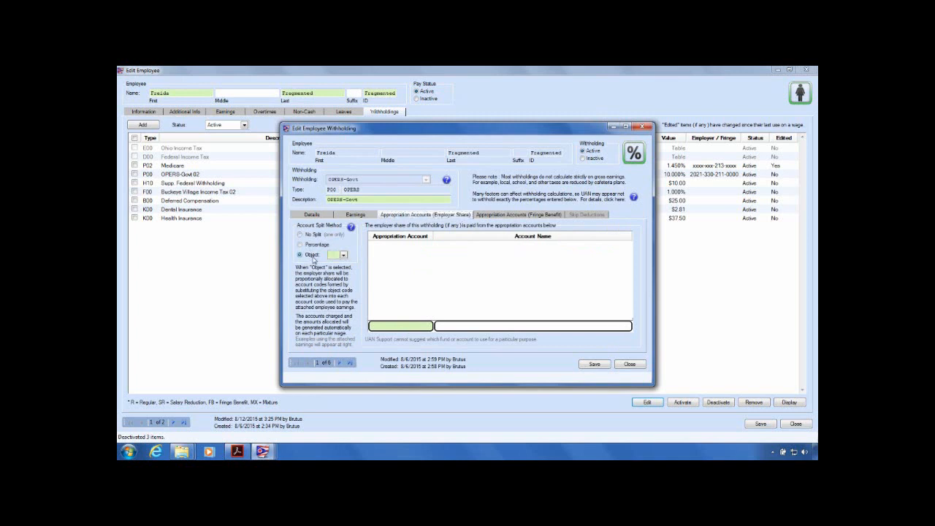
pyautogui.click(344, 254)
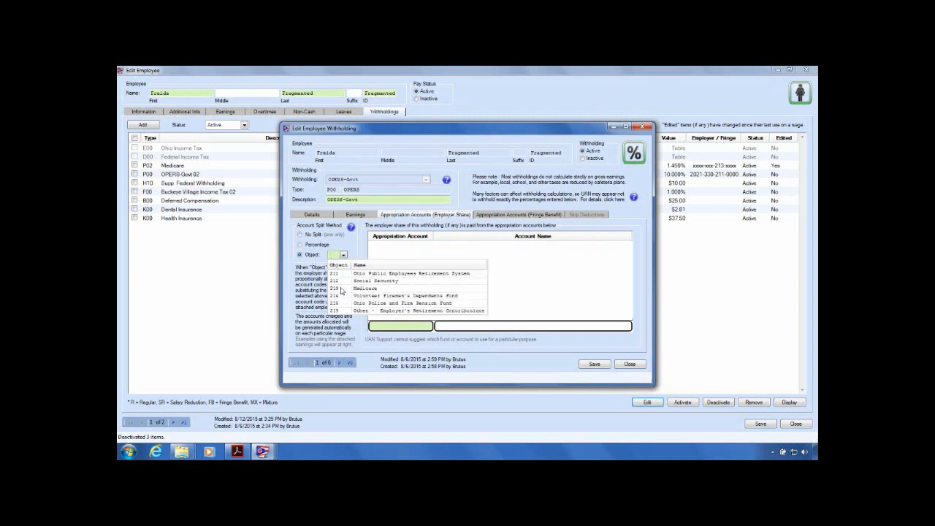
pyautogui.click(378, 276)
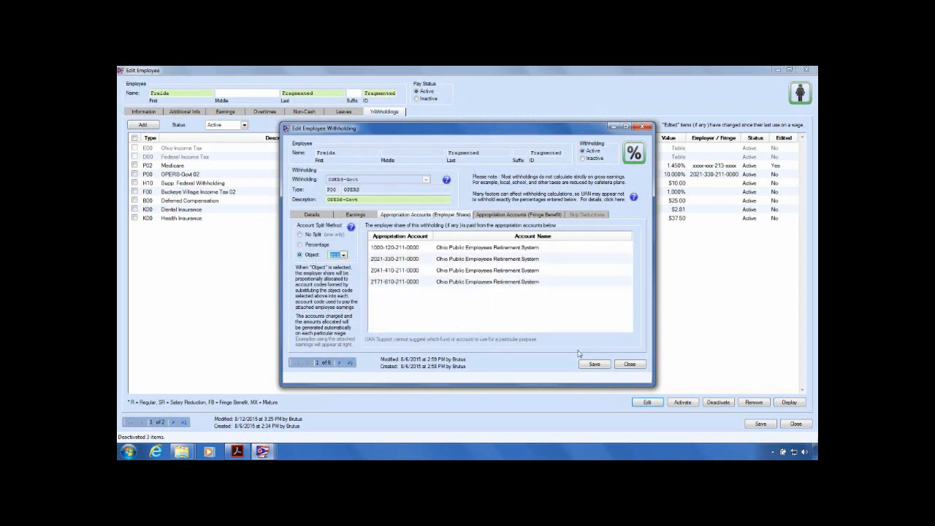
# Step: Split the OPERS-Govt fringe benefit by object 211 Ohio Public Employees Retirement System and save the withholding
pyautogui.click(511, 214)
pyautogui.click(299, 255)
pyautogui.click(344, 254)
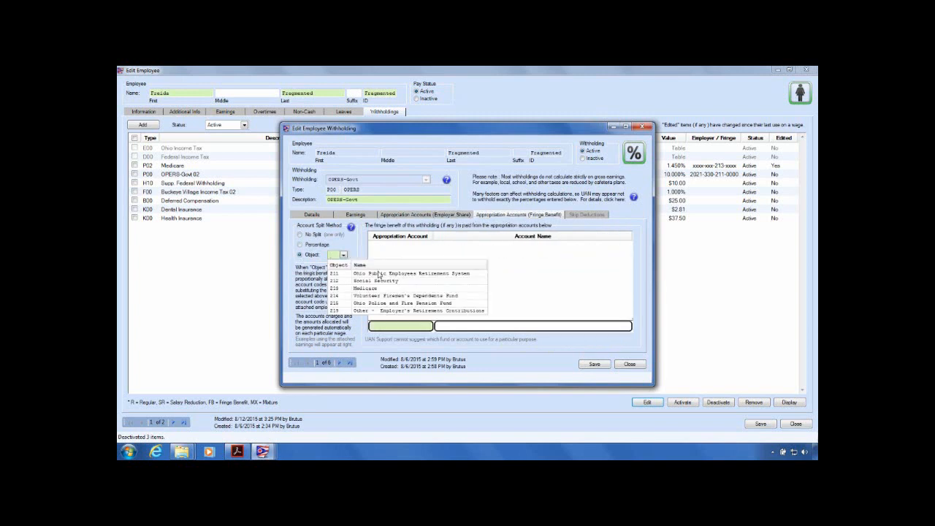
pyautogui.click(379, 275)
pyautogui.click(594, 365)
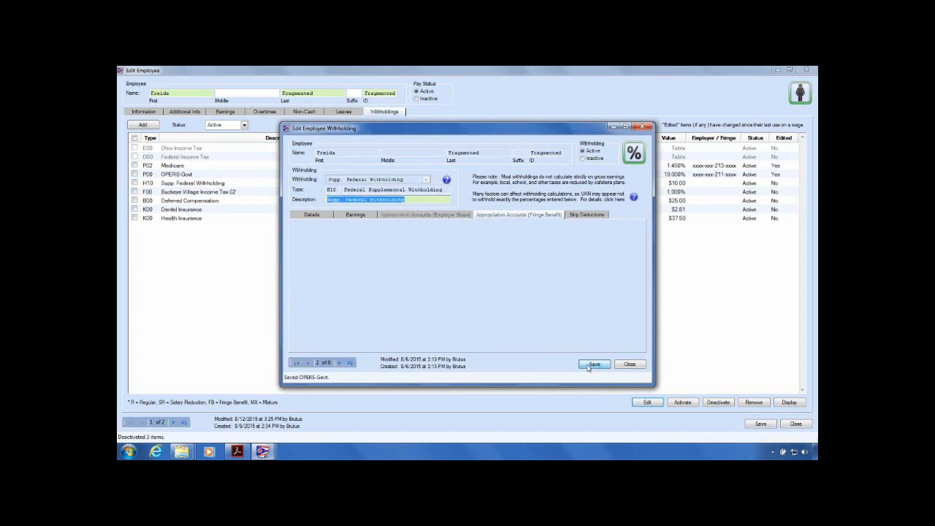
# Step: Check the details and attached earnings of the Supp. Federal Withholding and save it
pyautogui.click(319, 216)
pyautogui.click(354, 214)
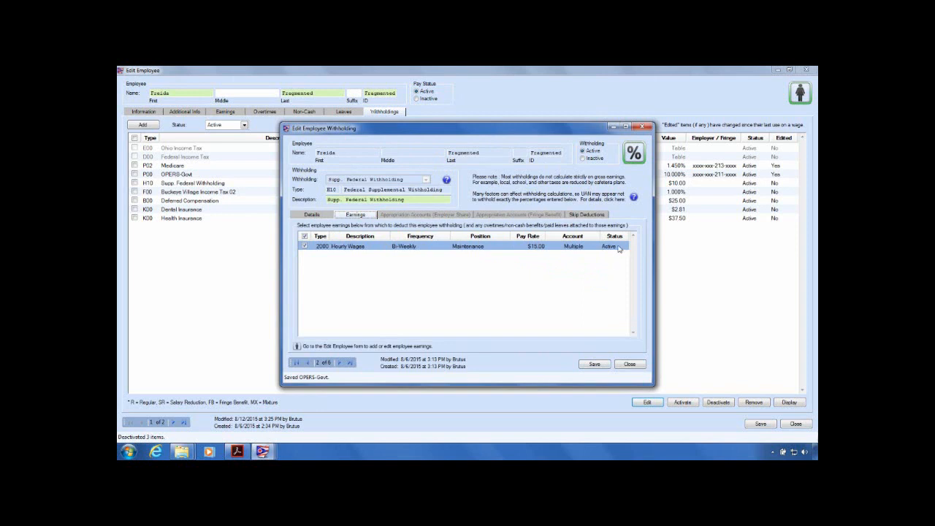
pyautogui.click(594, 363)
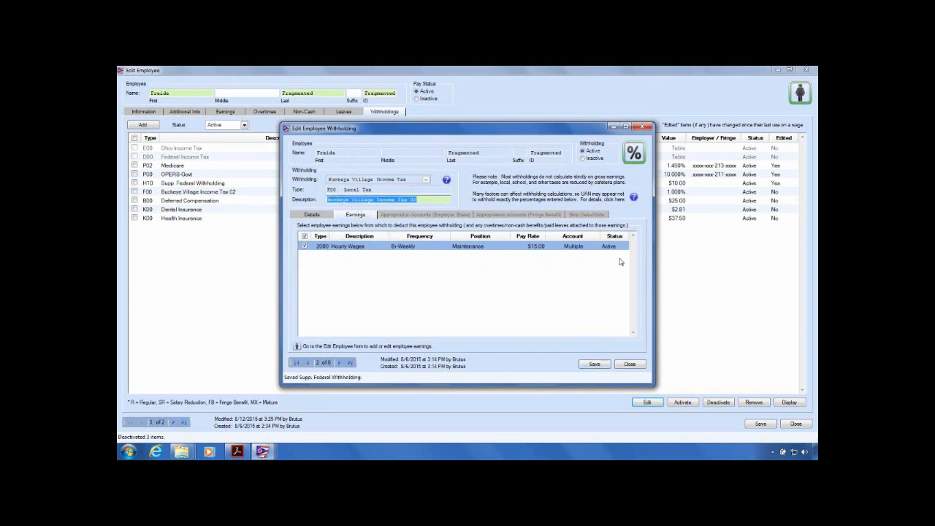
# Step: Shorten the local tax withholding's description to Buckeye Village Income Tax, check its details and attached earnings, and save it
pyautogui.click(601, 366)
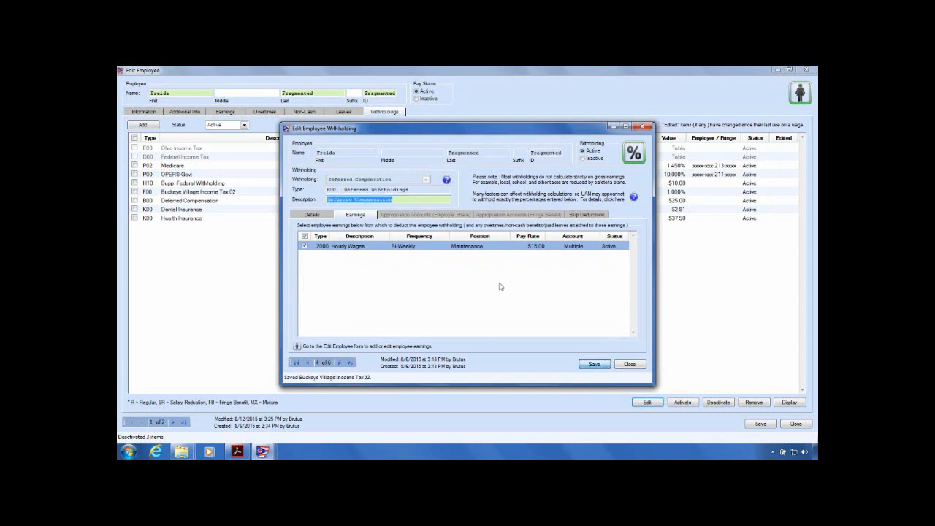
pyautogui.click(308, 363)
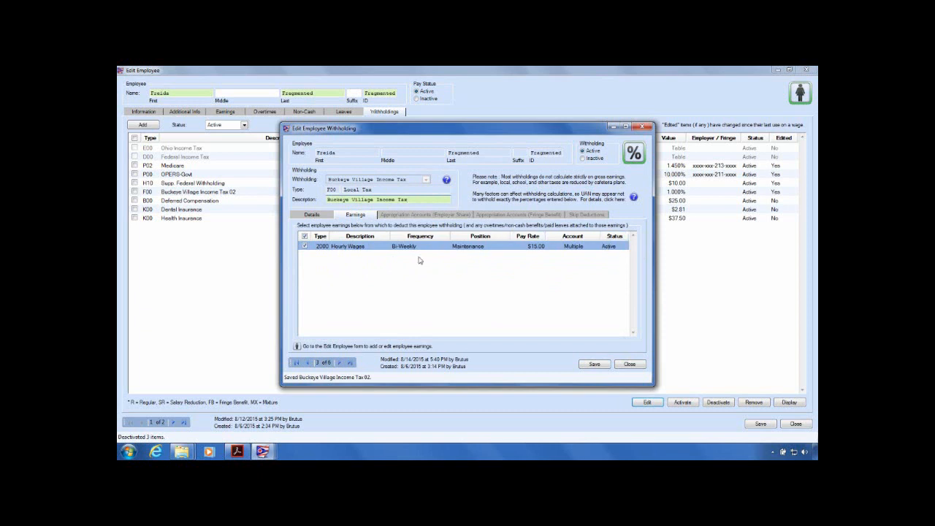
pyautogui.click(322, 216)
pyautogui.click(358, 215)
pyautogui.click(595, 365)
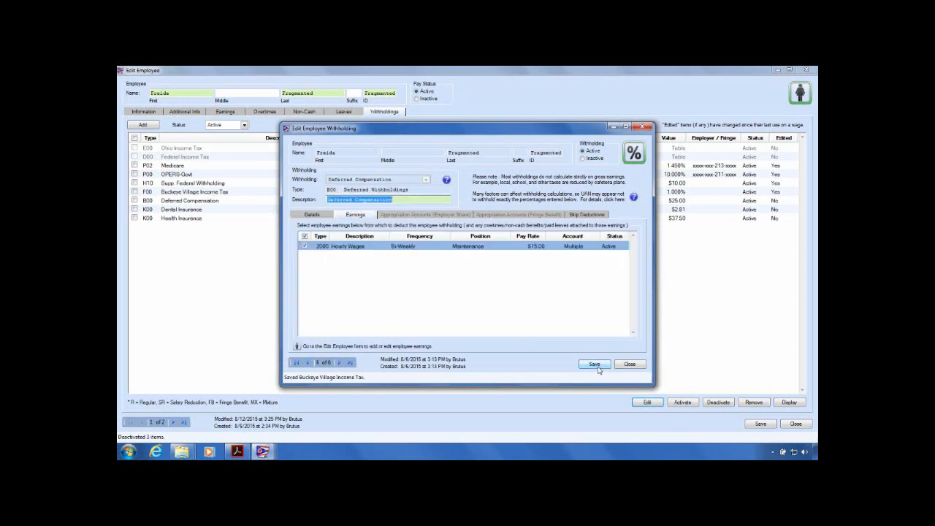
# Step: Save the Deferred Compensation, Dental Insurance and Health Insurance withholdings and close the withholding editor
pyautogui.click(594, 365)
pyautogui.click(595, 365)
pyautogui.click(594, 364)
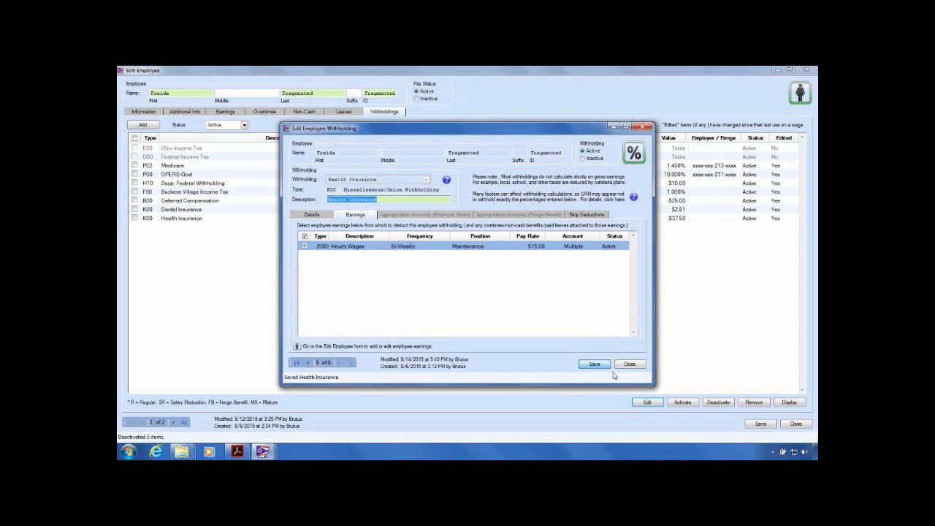
pyautogui.click(631, 364)
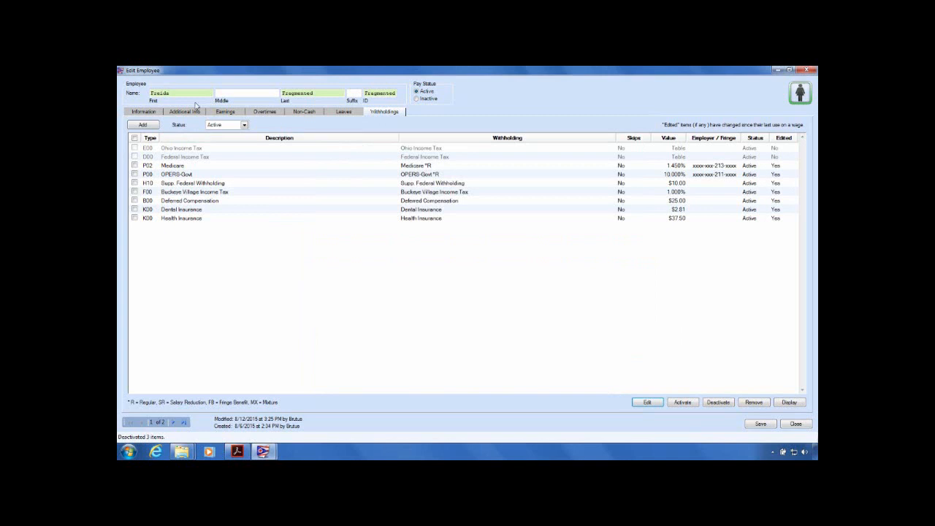
# Step: Open the employee's Overtime Wages for editing and review the attached earnings and withholdings
pyautogui.click(267, 114)
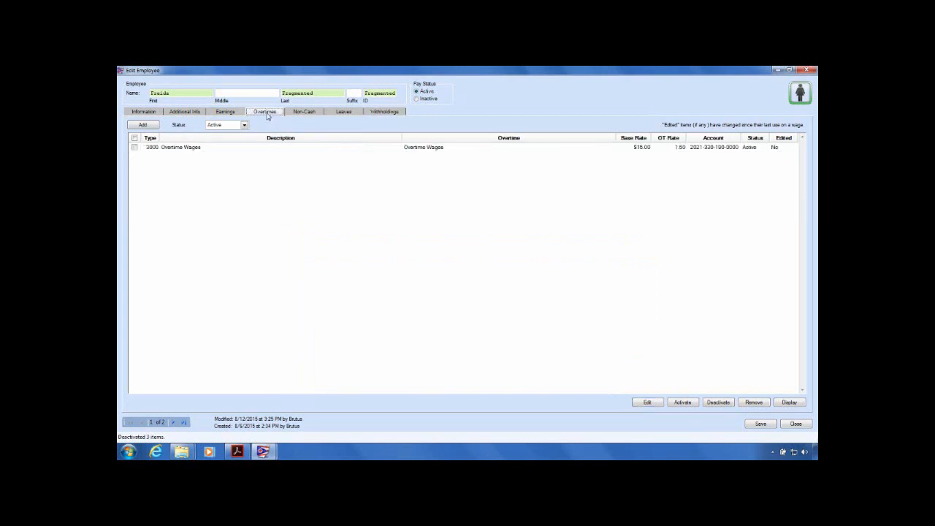
pyautogui.click(134, 147)
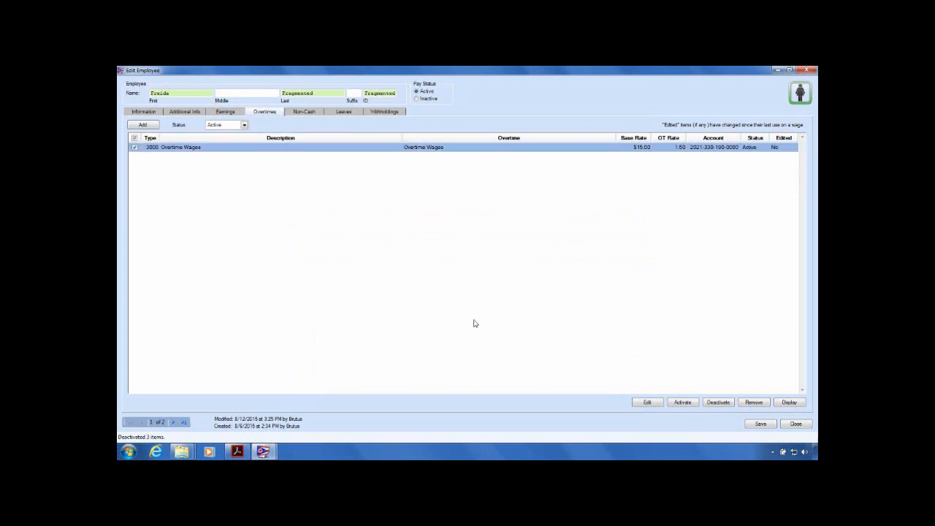
pyautogui.click(640, 402)
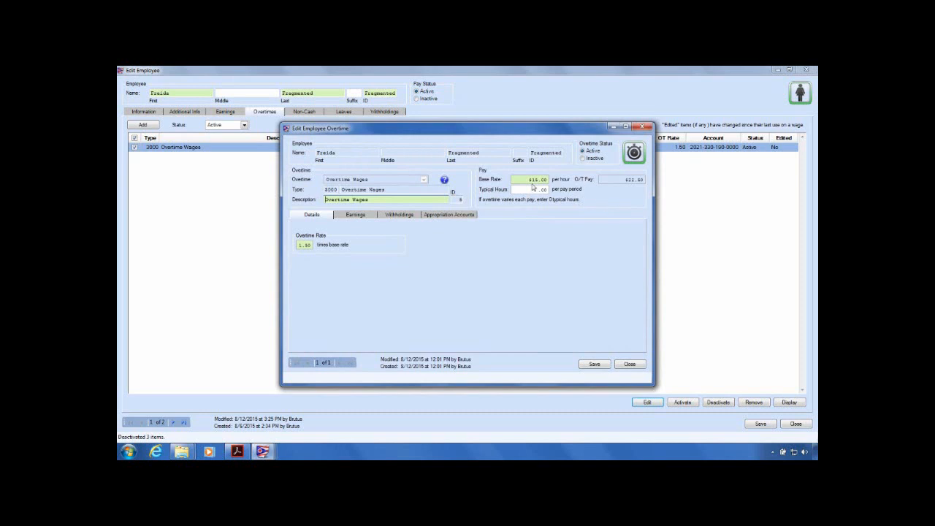
pyautogui.click(360, 218)
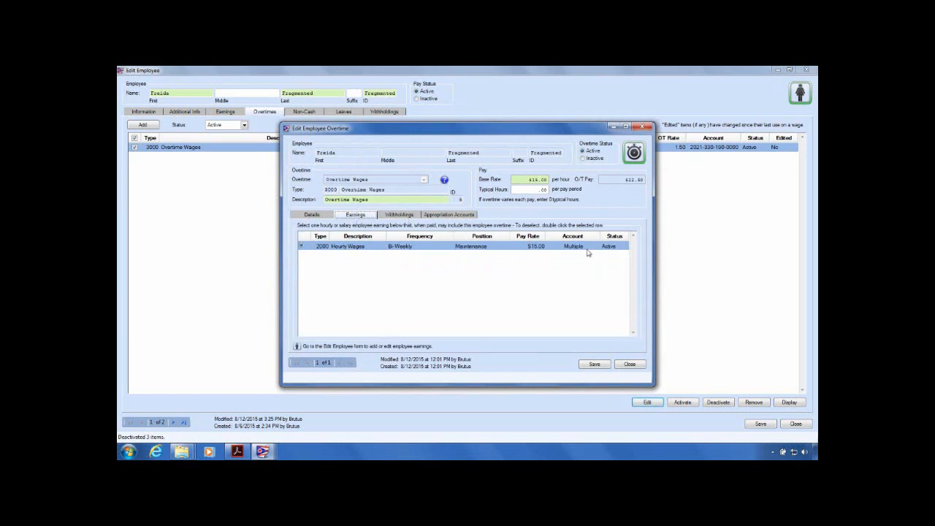
pyautogui.click(401, 216)
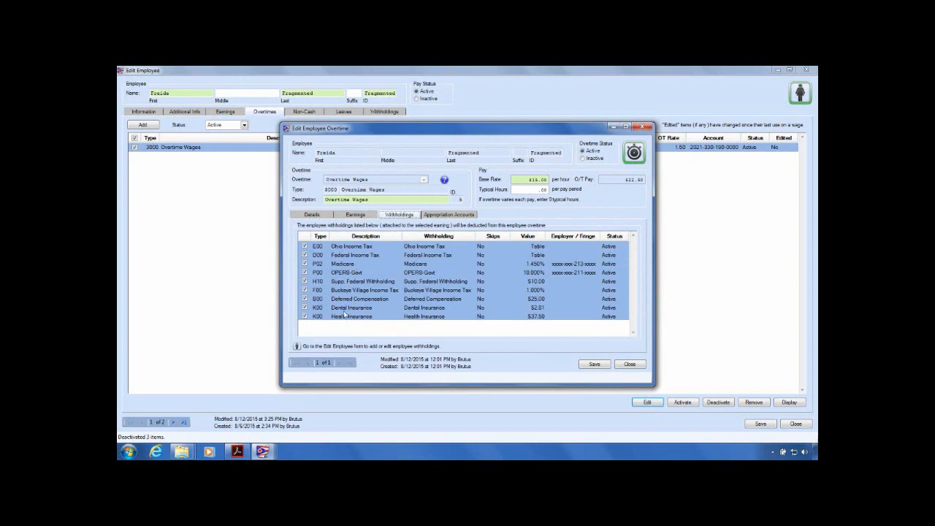
pyautogui.click(363, 215)
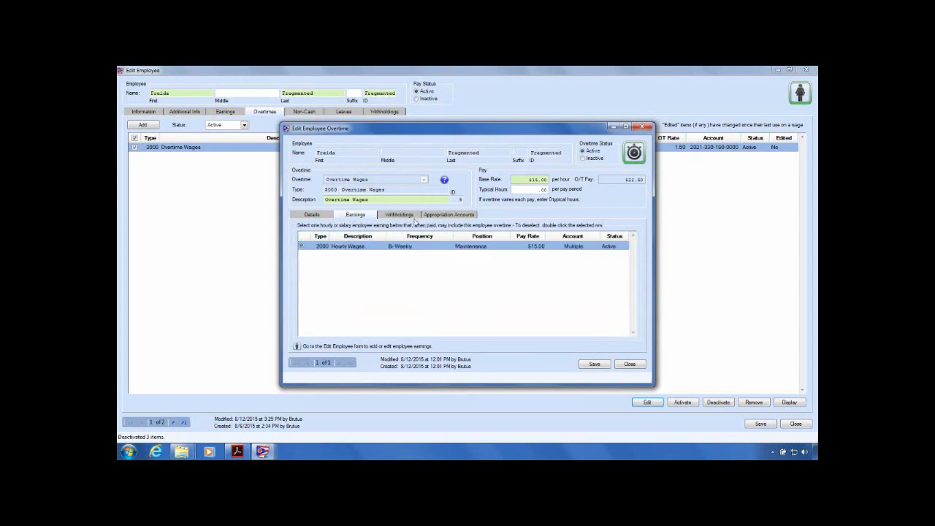
pyautogui.click(413, 214)
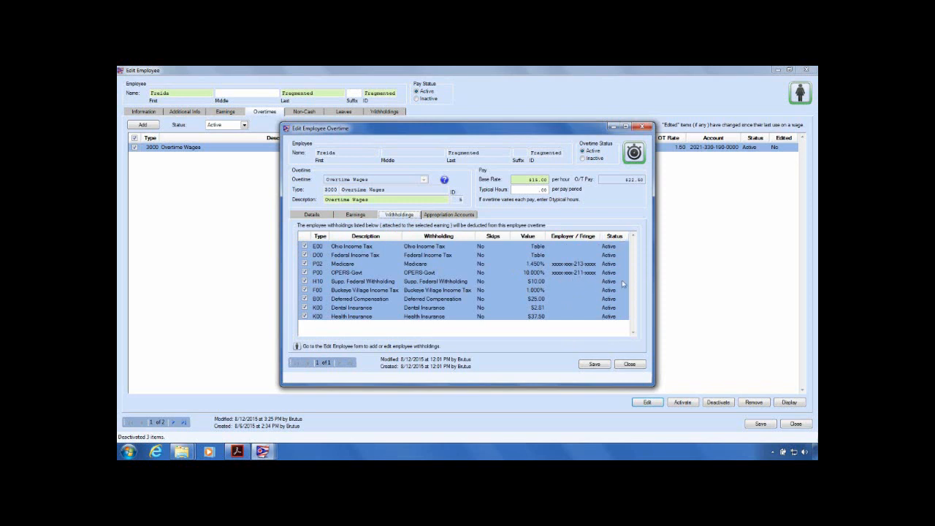
# Step: Set the account split method for the Overtime Wages appropriation accounts to Manual after comparing it with Hours
pyautogui.click(456, 214)
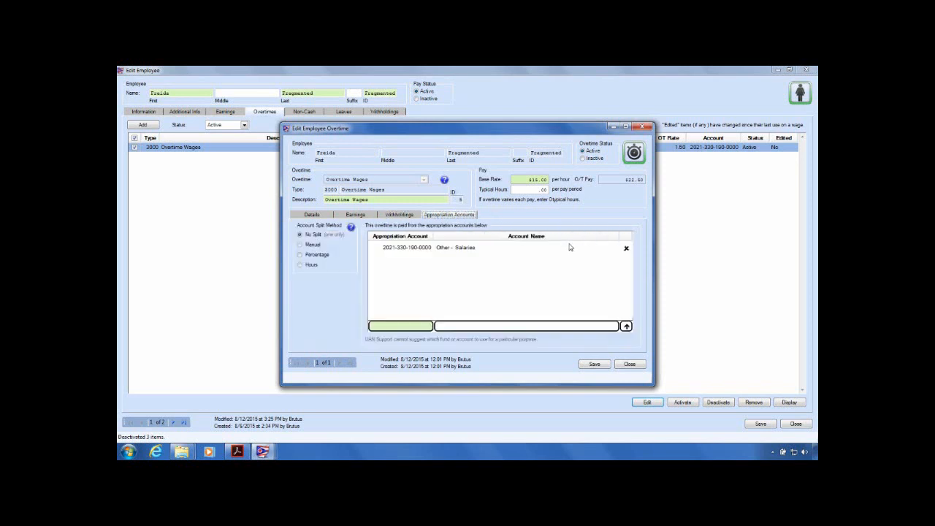
pyautogui.click(299, 244)
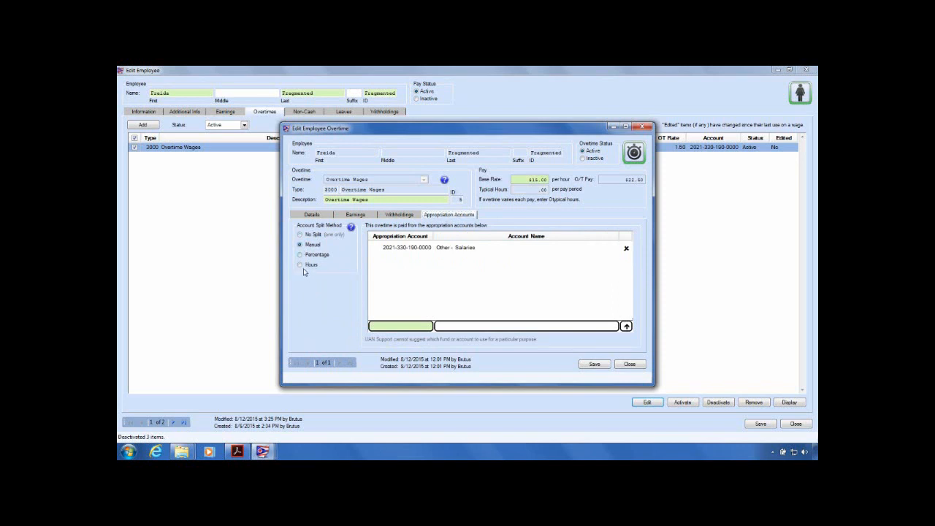
pyautogui.click(301, 266)
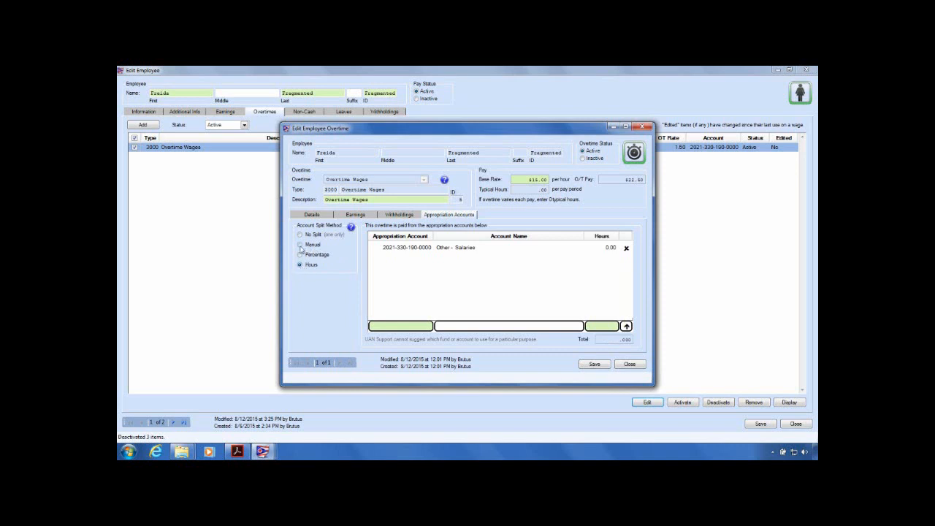
pyautogui.click(301, 246)
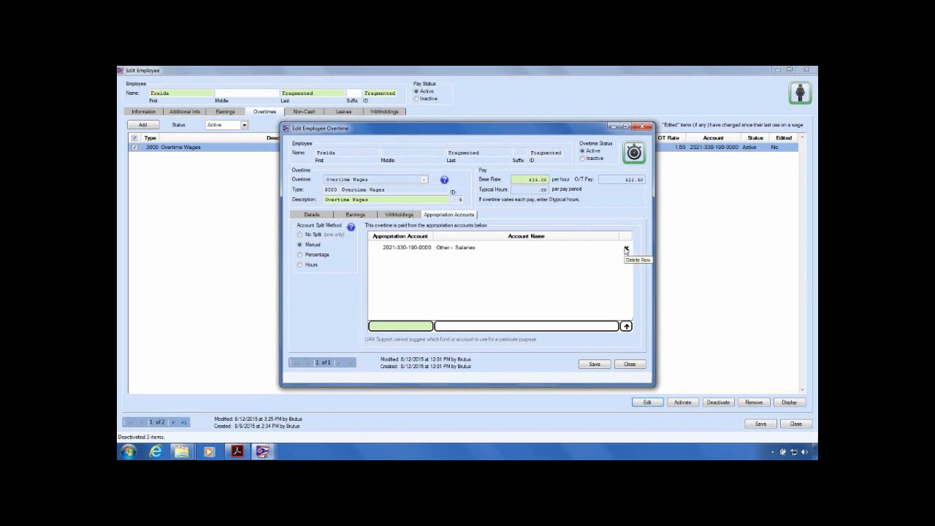
pyautogui.click(428, 327)
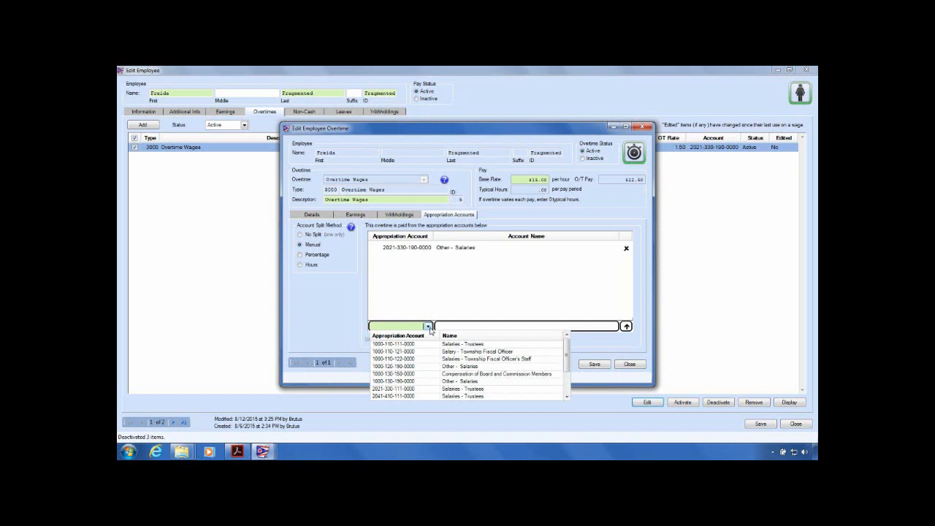
pyautogui.write('1000')
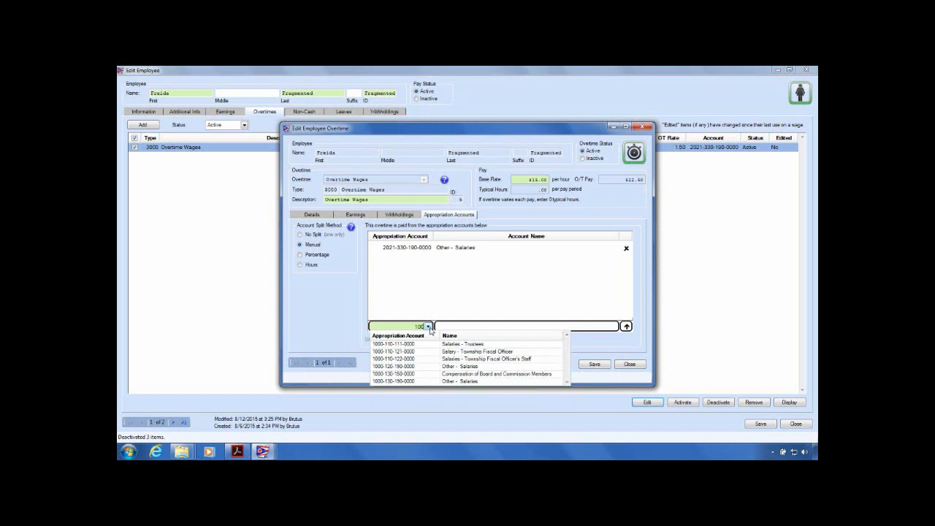
pyautogui.click(394, 367)
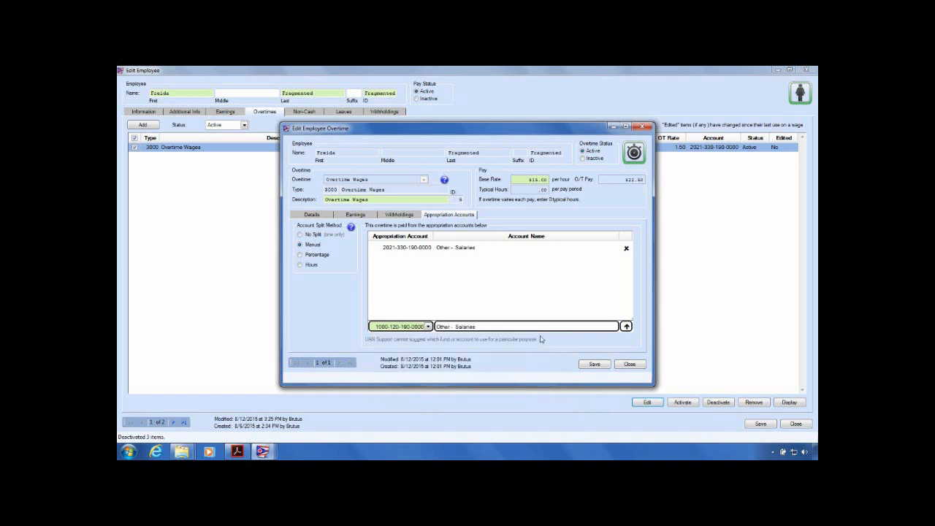
pyautogui.click(625, 326)
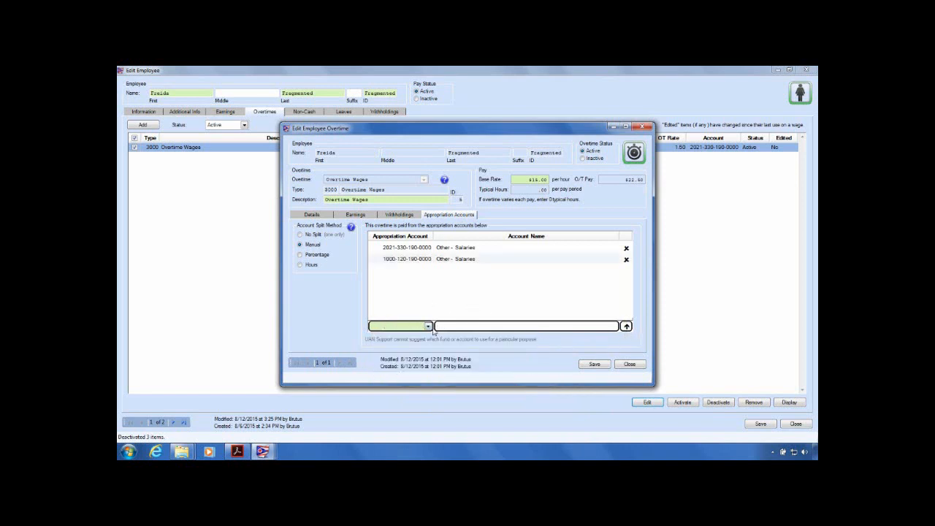
pyautogui.click(429, 326)
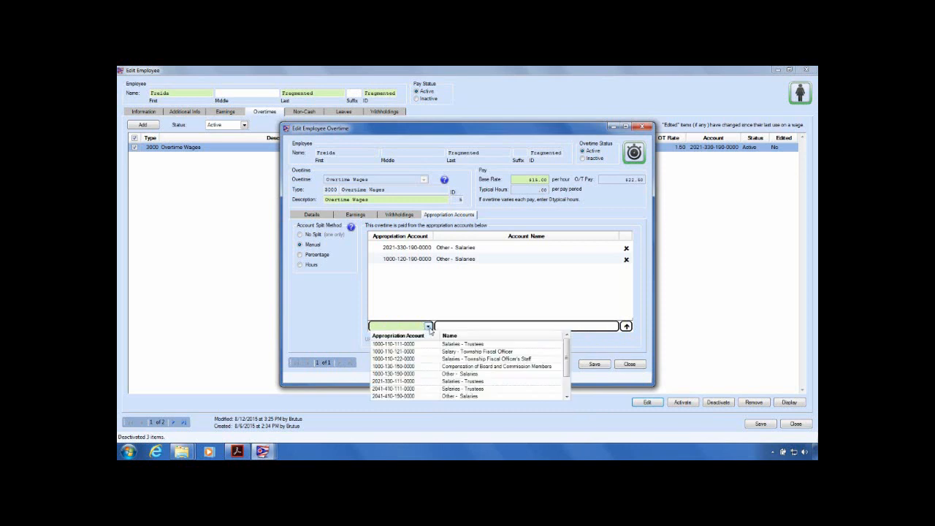
pyautogui.write('2041')
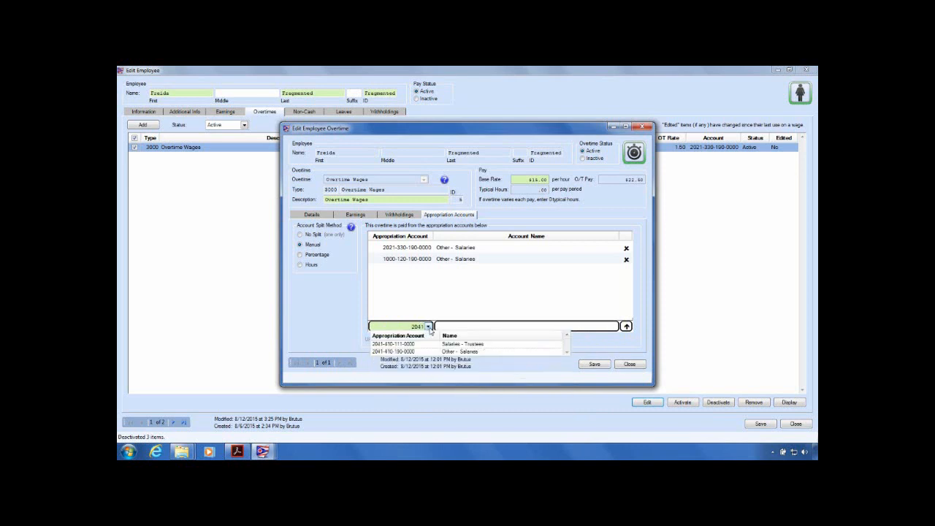
pyautogui.click(448, 352)
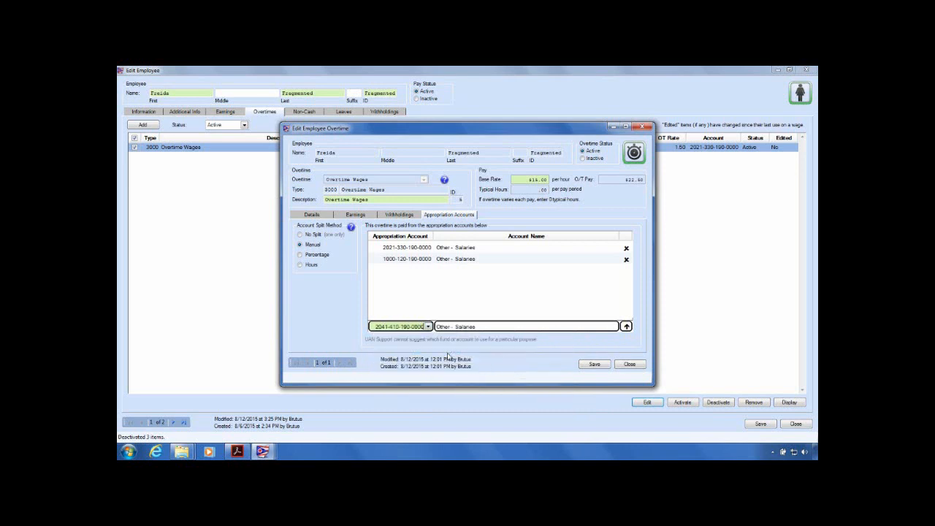
pyautogui.click(626, 327)
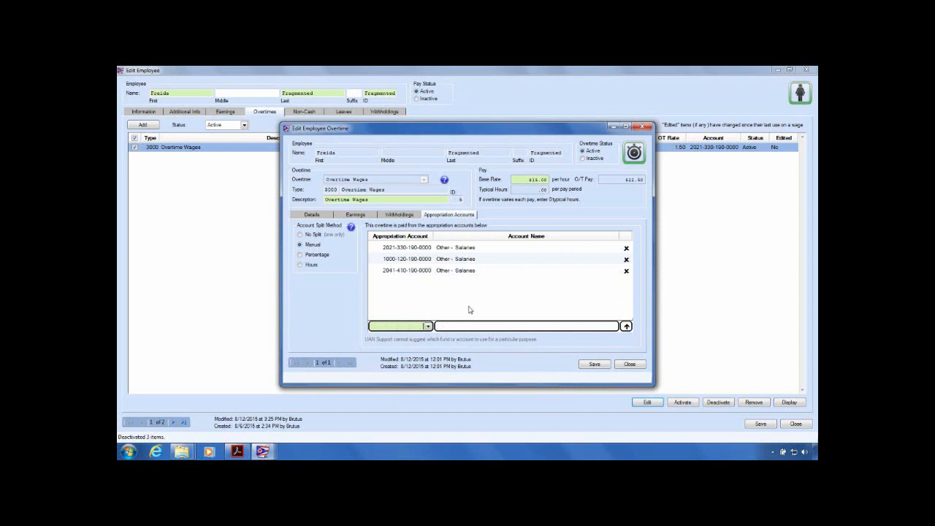
pyautogui.click(428, 326)
pyautogui.write('2171')
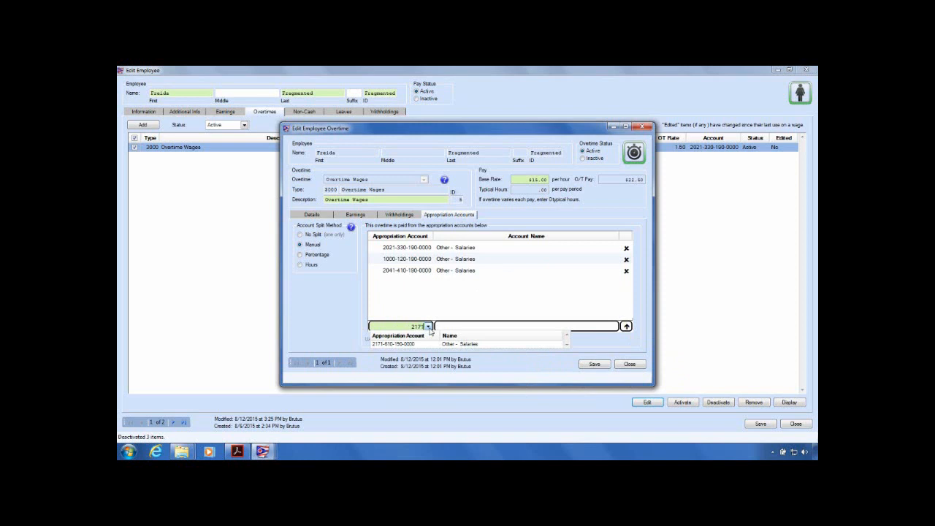
pyautogui.click(398, 344)
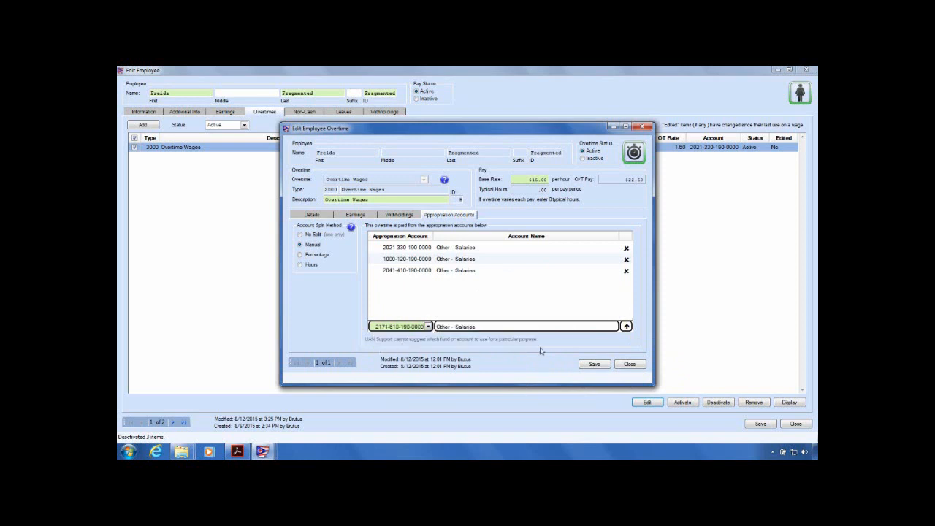
pyautogui.click(626, 326)
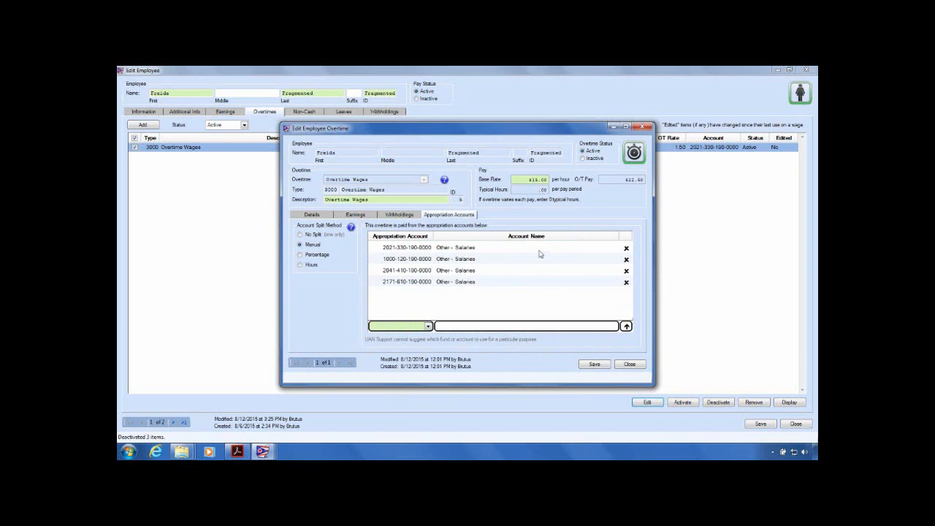
# Step: Review the Overtime Wages' attached earnings, withholdings, appropriation accounts and overtime rate details
pyautogui.click(352, 215)
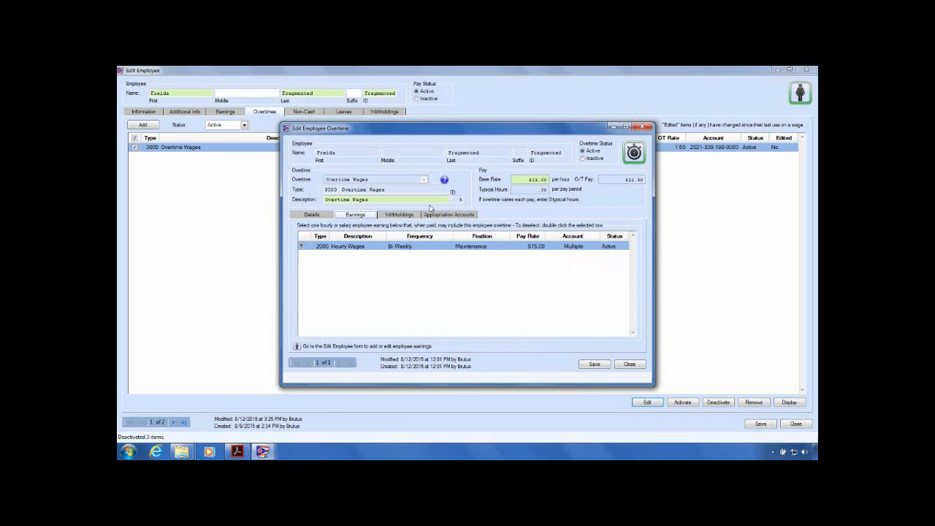
pyautogui.click(400, 214)
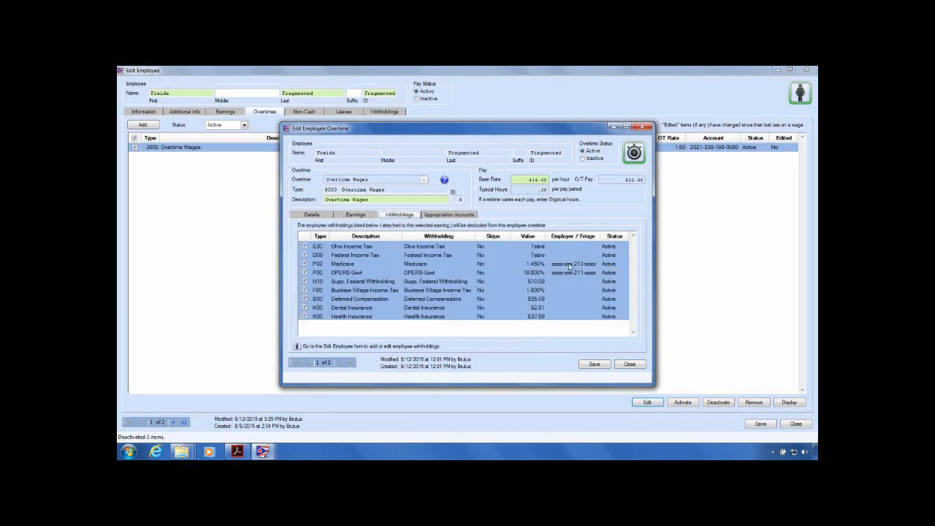
pyautogui.click(448, 215)
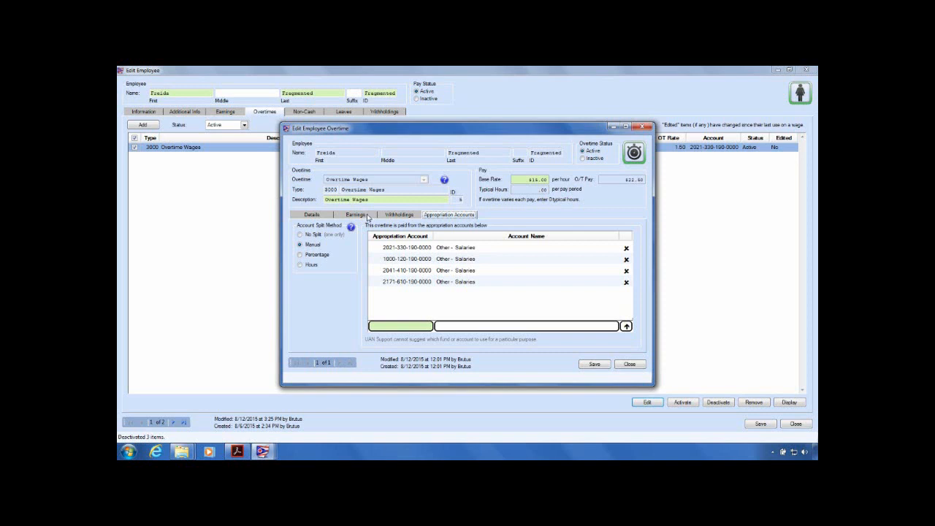
pyautogui.click(324, 214)
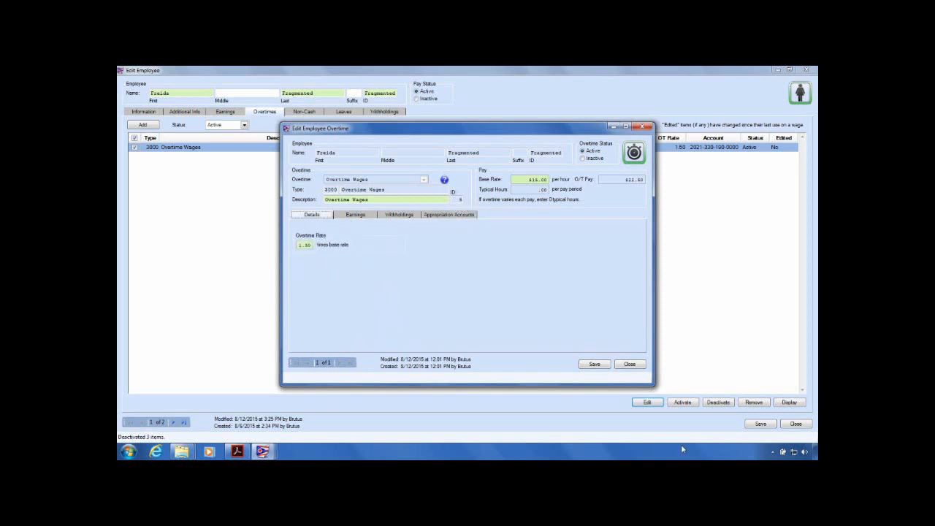
# Step: Save the changes to the employee's Overtime Wages and close the overtime form
pyautogui.click(594, 364)
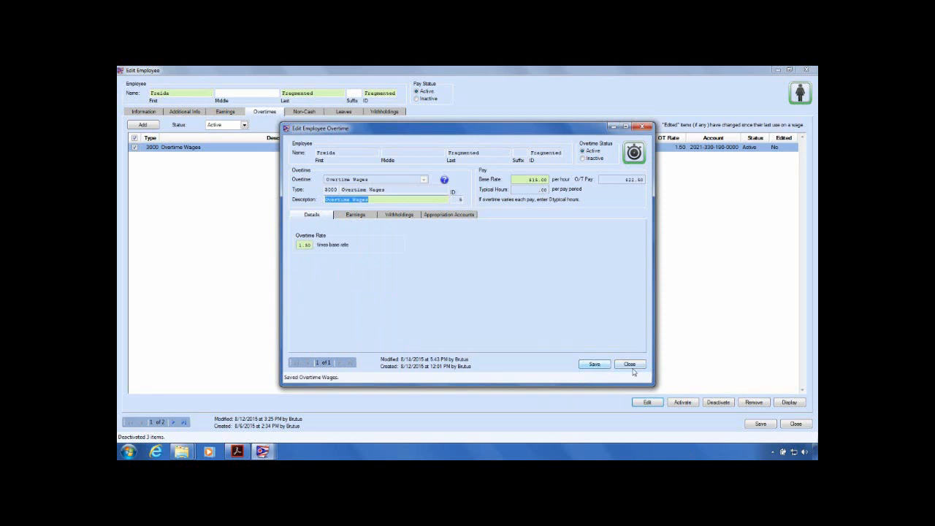
pyautogui.click(630, 364)
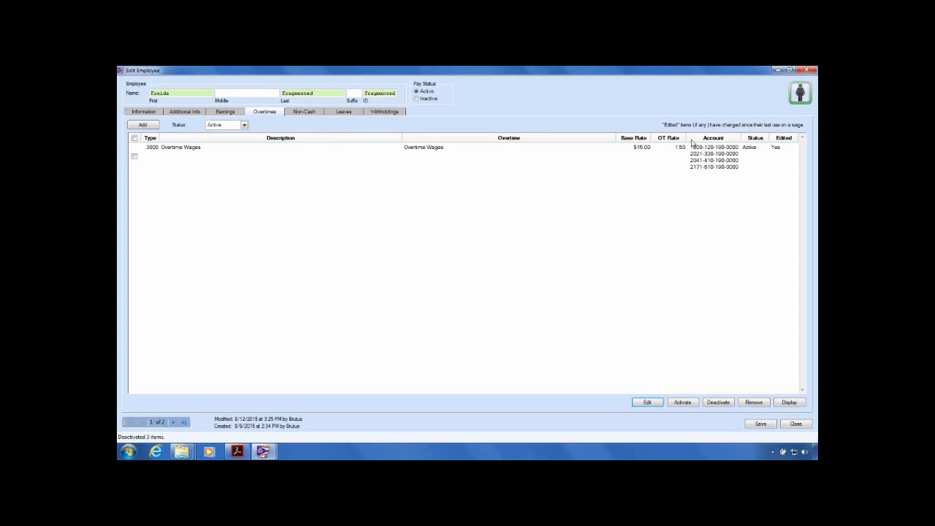
pyautogui.click(790, 71)
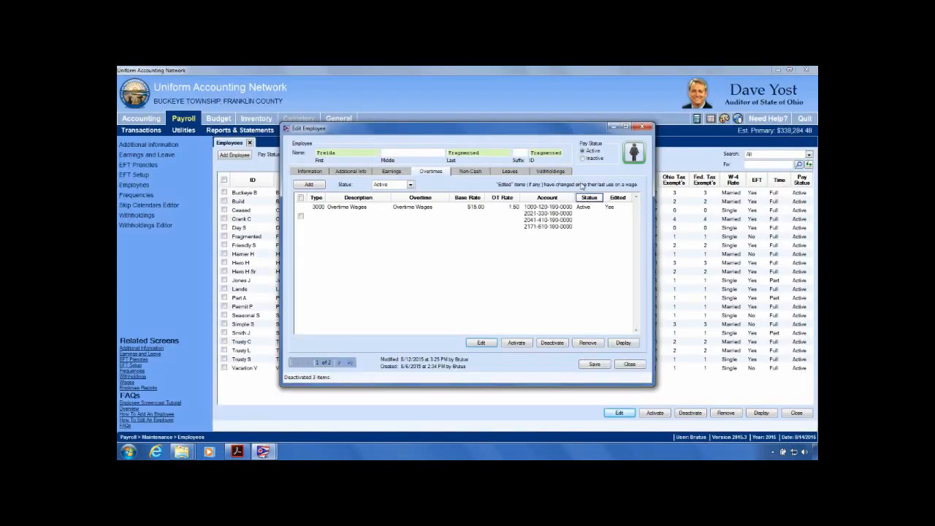
# Step: Review the employee's non-cash benefits, withholdings and earnings, and save and close the employee record
pyautogui.click(472, 172)
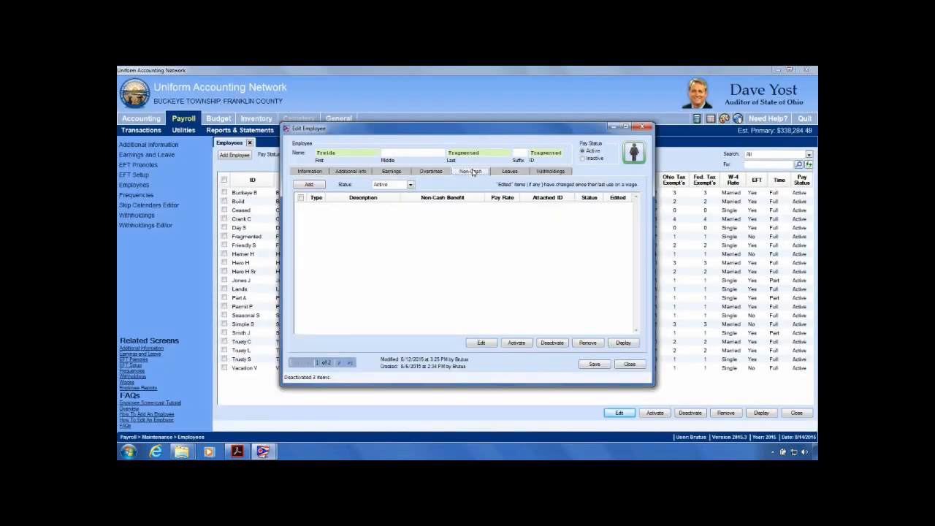
pyautogui.click(547, 172)
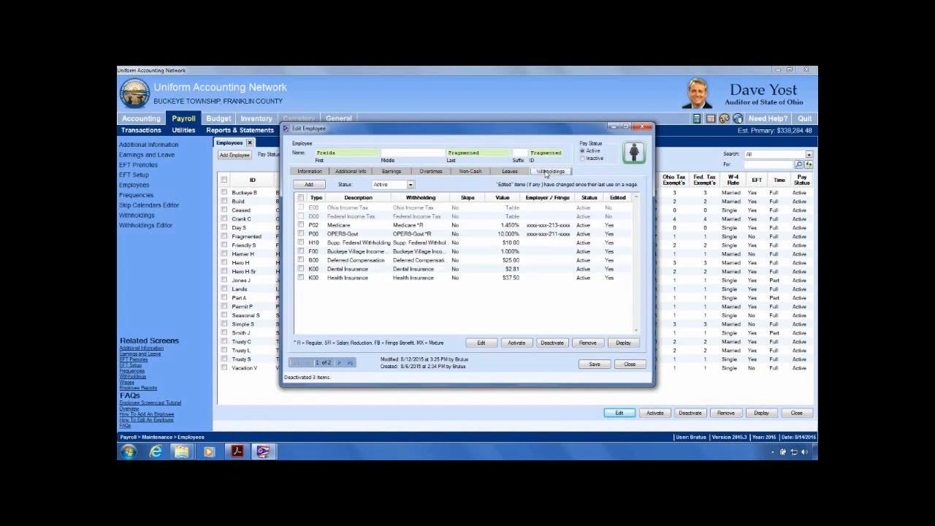
pyautogui.click(347, 174)
pyautogui.click(392, 172)
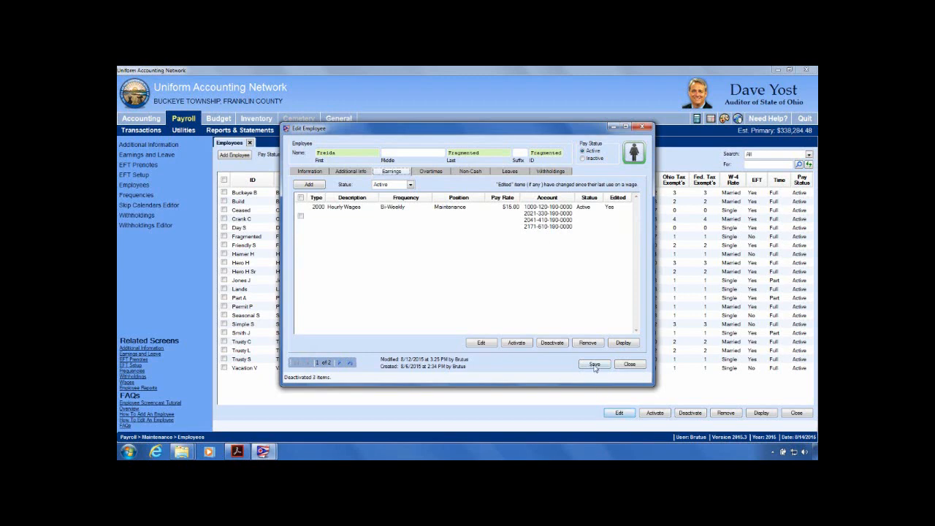
pyautogui.click(629, 365)
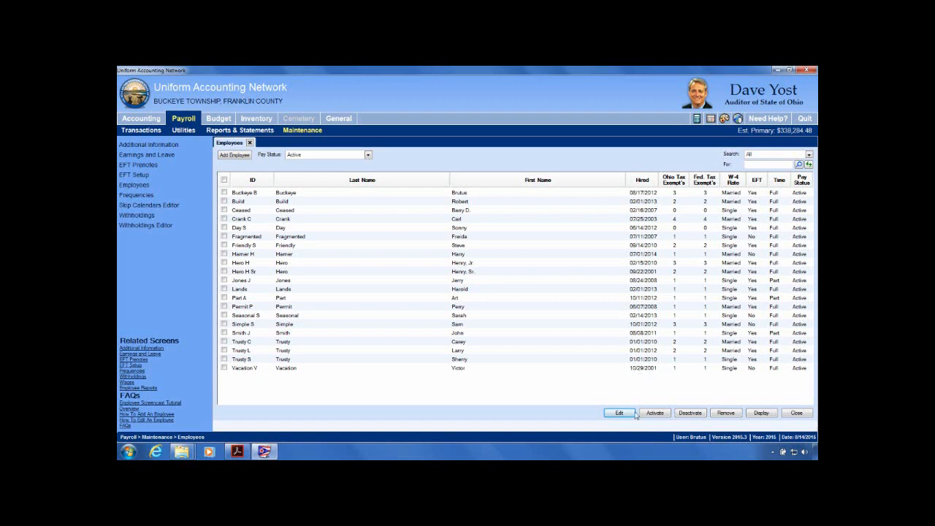
# Step: Open the split-wage employee and the employee listed just below for Advanced editing, and review the first one's earnings, overtimes, non-cash benefits and withholdings
pyautogui.click(224, 245)
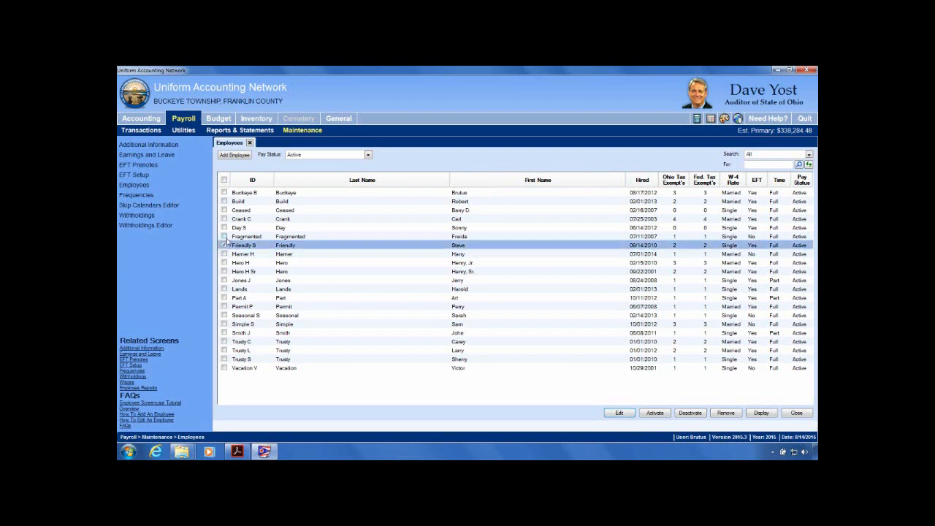
pyautogui.click(225, 237)
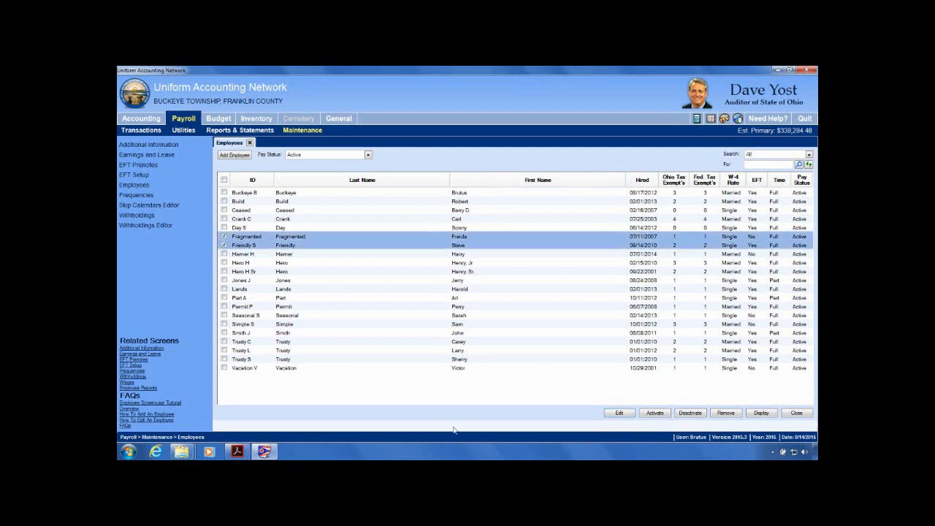
pyautogui.click(631, 414)
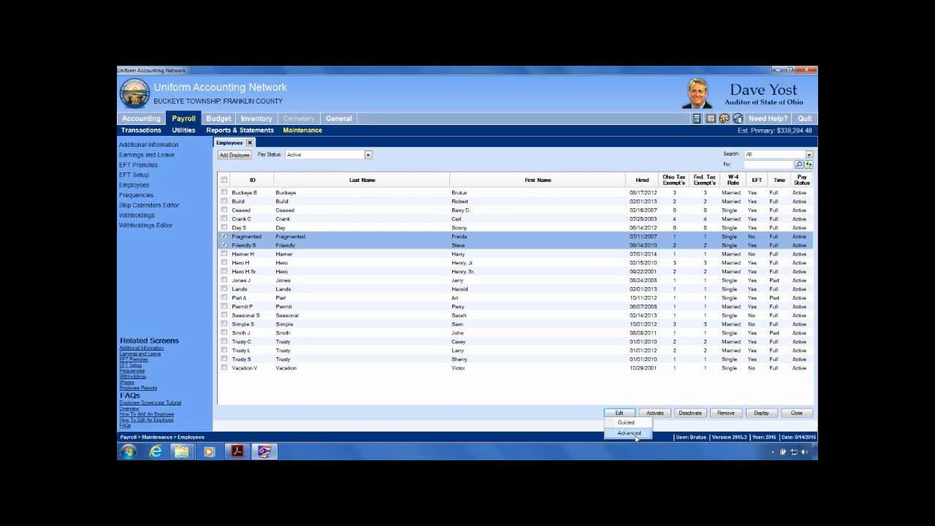
pyautogui.click(628, 433)
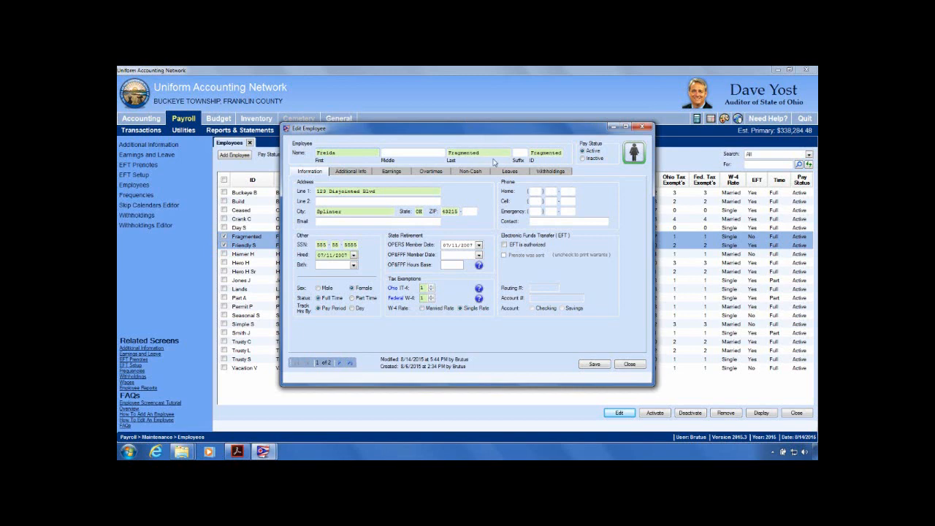
pyautogui.click(393, 173)
pyautogui.click(438, 175)
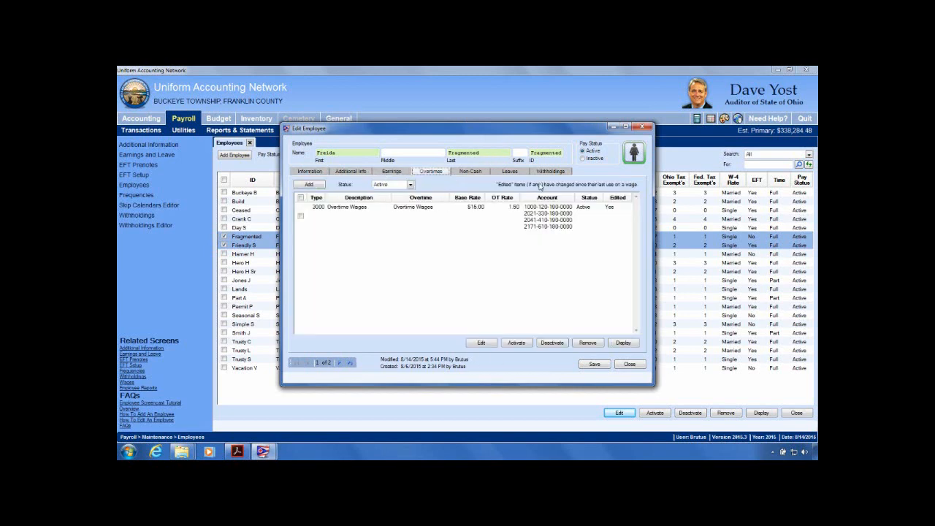
pyautogui.click(480, 174)
pyautogui.click(558, 172)
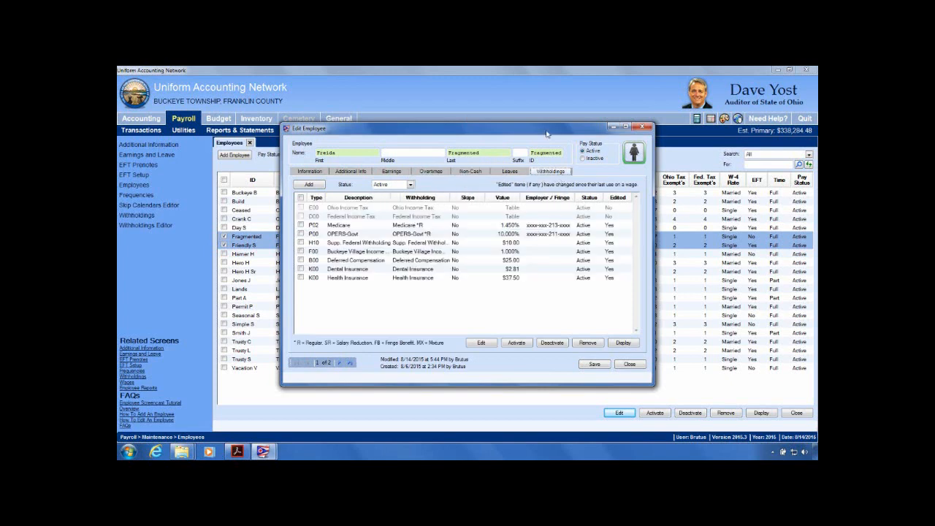
# Step: Change the first employee's last name and employee ID, save the record, and close the employee form
pyautogui.doubleClick(484, 153)
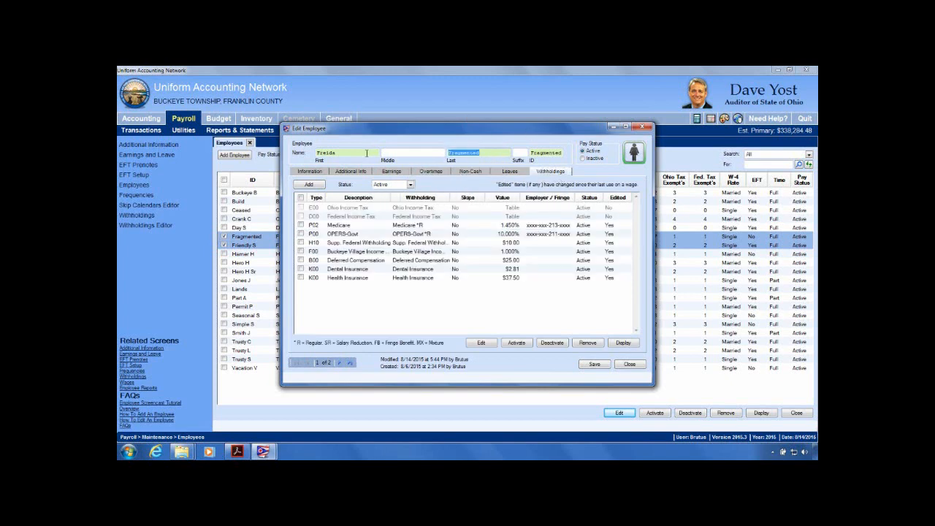
pyautogui.write('E')
pyautogui.write('ri')
pyautogui.write('en')
pyautogui.write('dly')
pyautogui.press('Tab')
pyautogui.write('Friendly F')
pyautogui.click(595, 364)
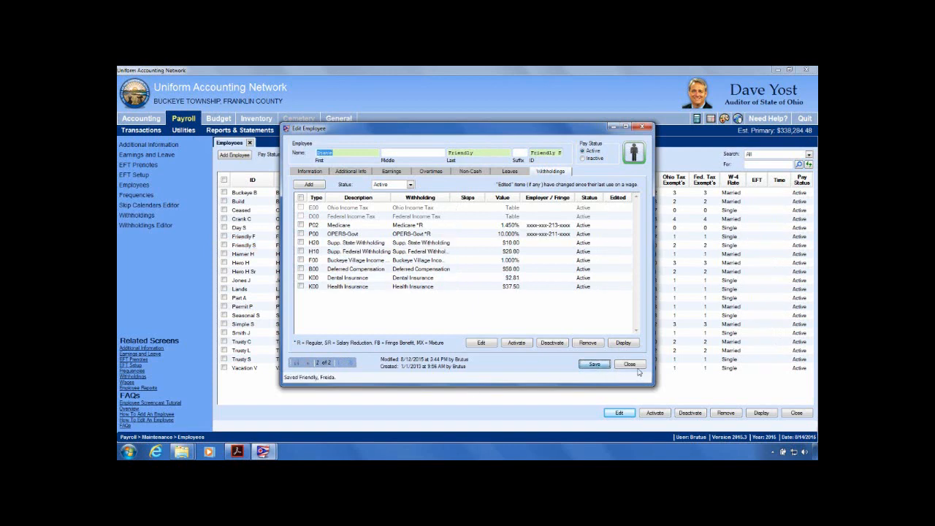
pyautogui.click(629, 364)
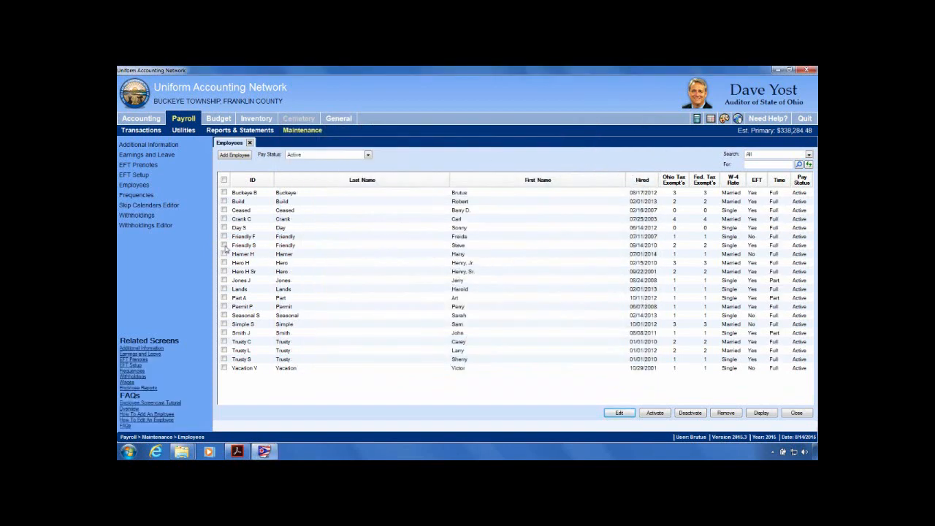
pyautogui.click(224, 237)
pyautogui.click(224, 246)
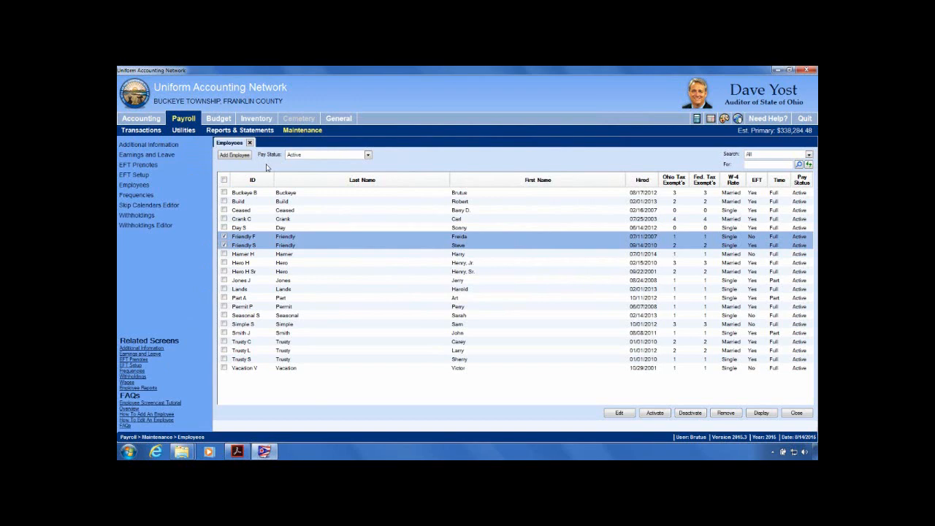
pyautogui.click(224, 237)
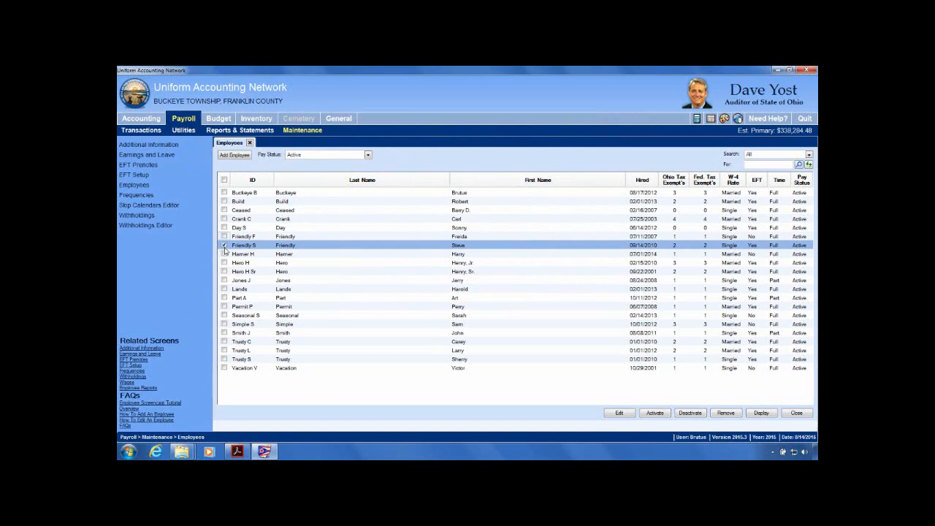
pyautogui.click(224, 245)
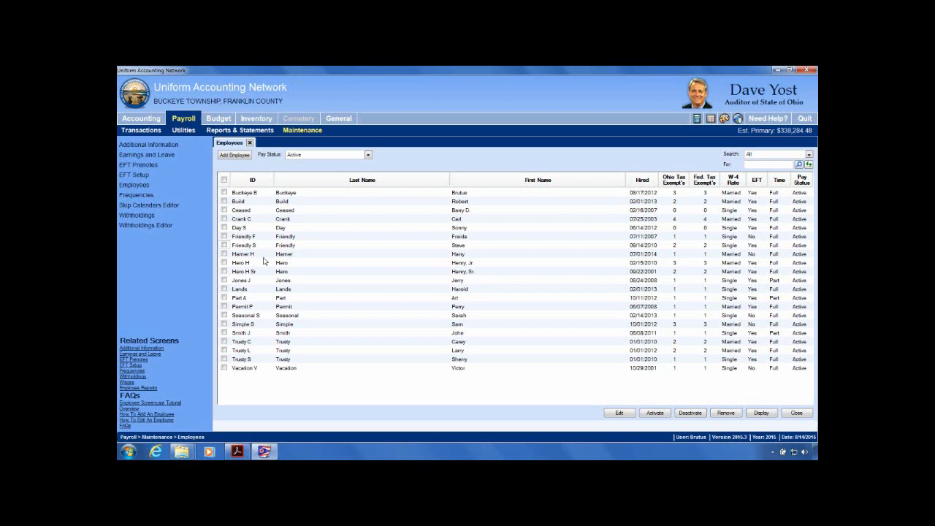
pyautogui.click(224, 271)
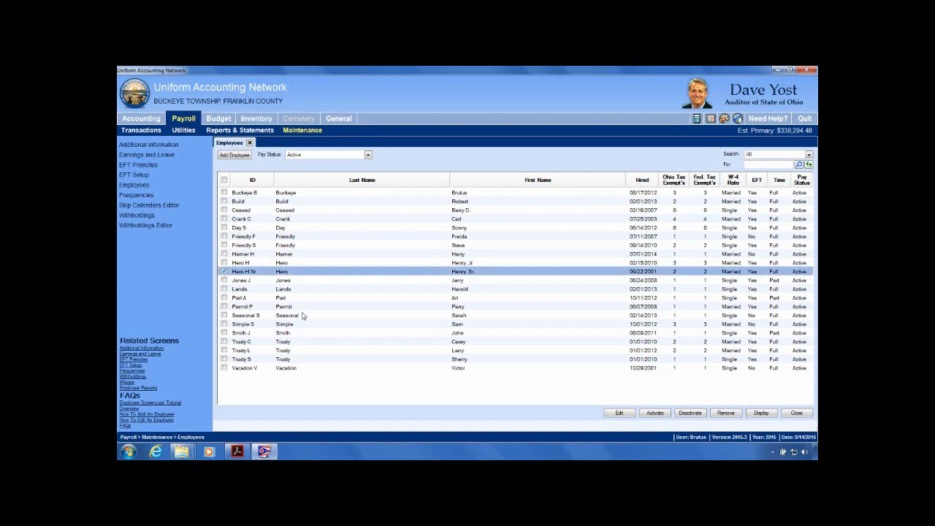
pyautogui.click(224, 271)
# Step: Open the employee with the Jr. suffix for Advanced editing and review the earnings, overtimes and withholdings
pyautogui.click(224, 262)
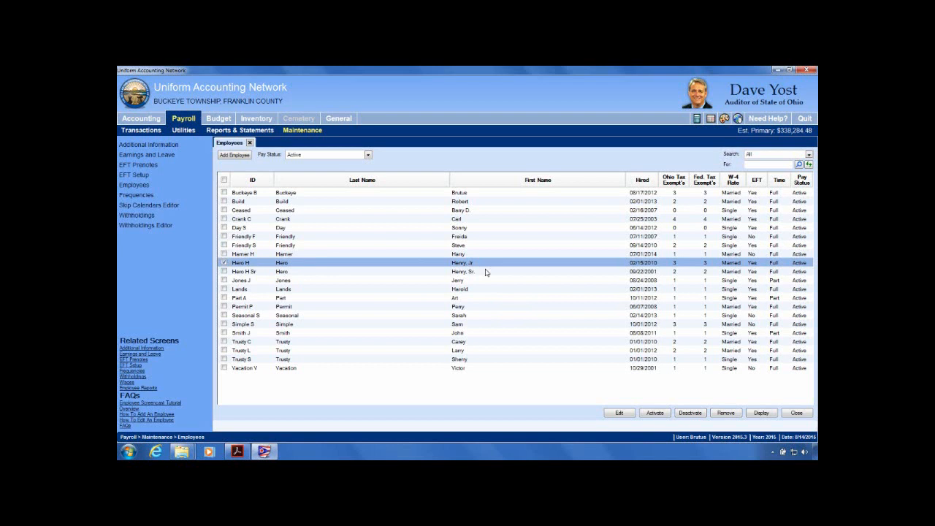
pyautogui.click(619, 414)
pyautogui.click(629, 434)
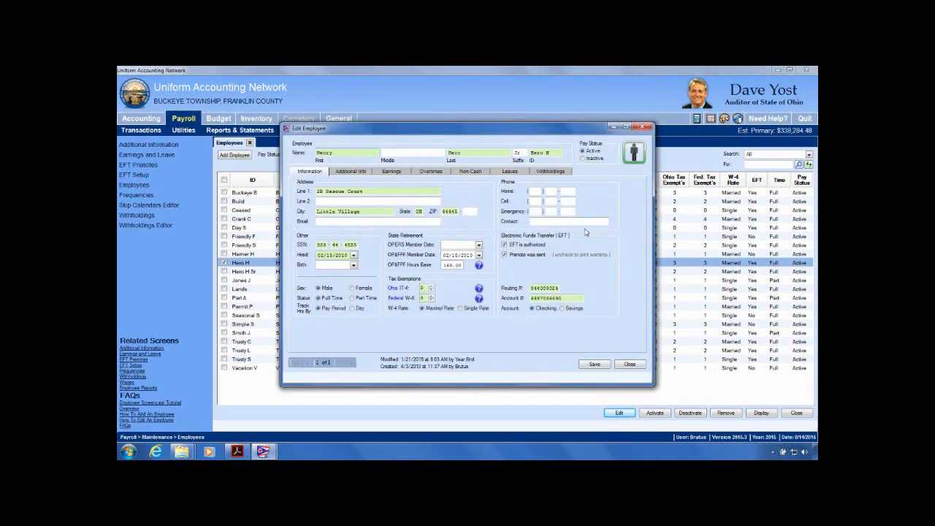
pyautogui.click(404, 174)
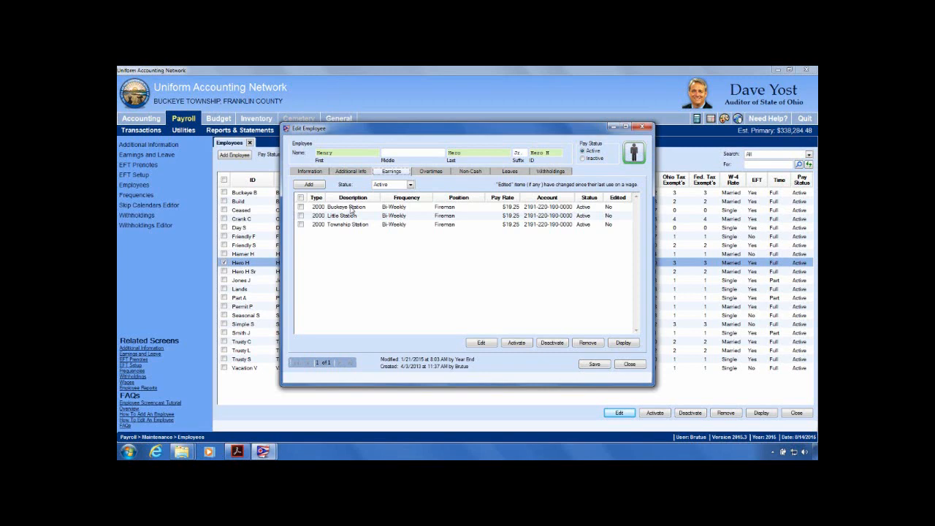
pyautogui.click(433, 172)
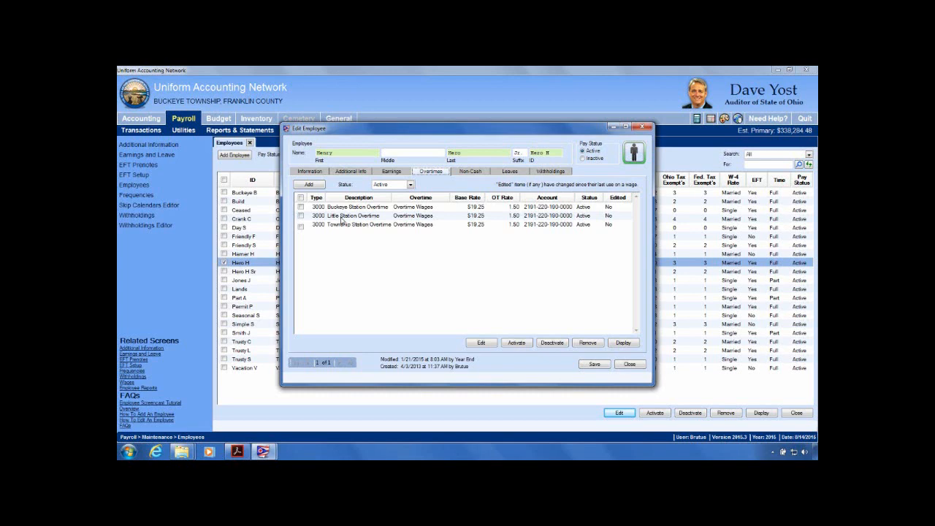
pyautogui.click(399, 172)
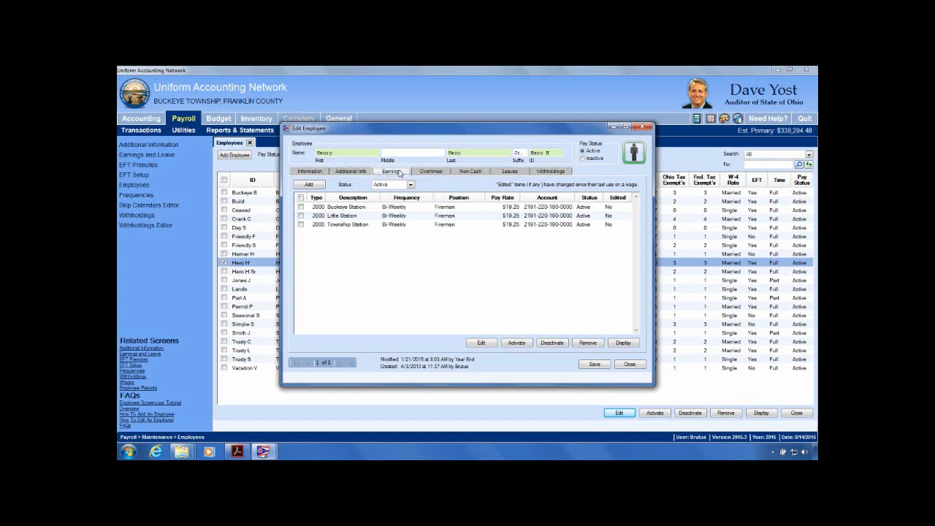
pyautogui.click(558, 173)
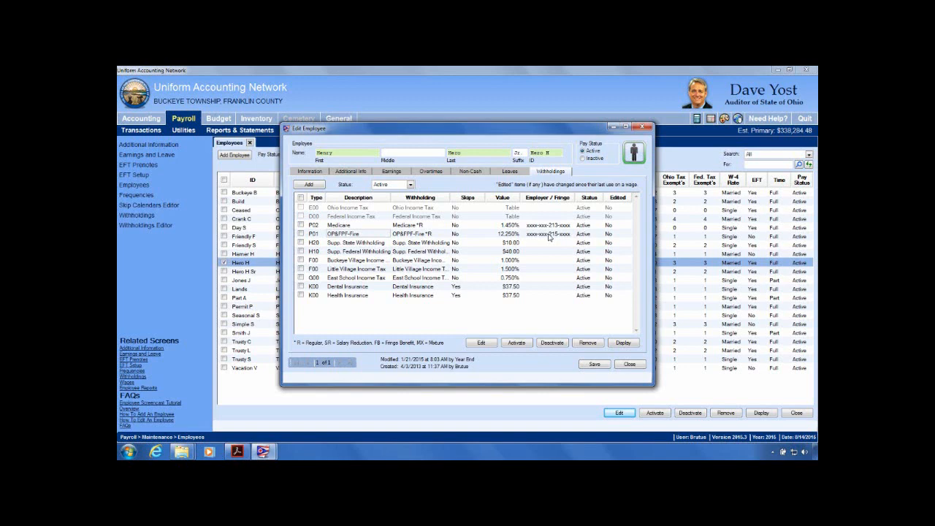
# Step: Open all three station earnings for editing and view the withholdings attached to Buckeye Station in a maximized form
pyautogui.click(398, 172)
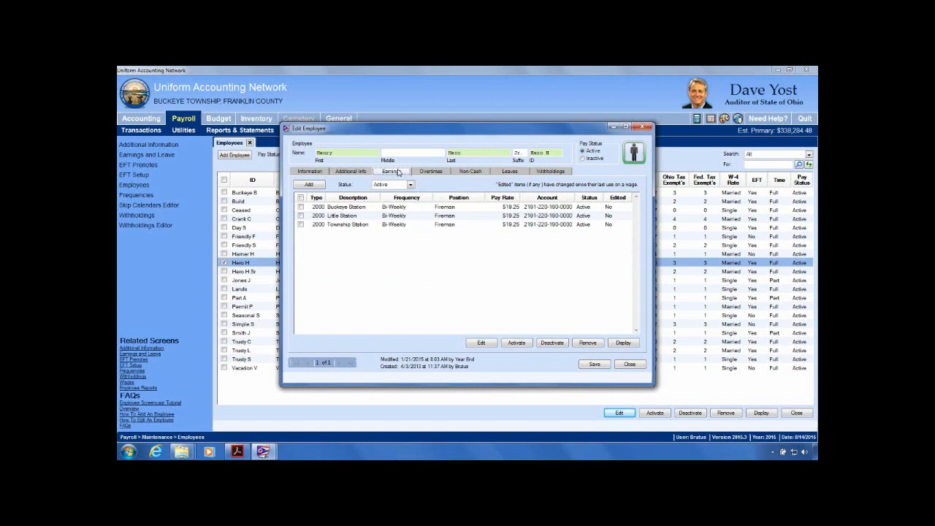
pyautogui.click(300, 198)
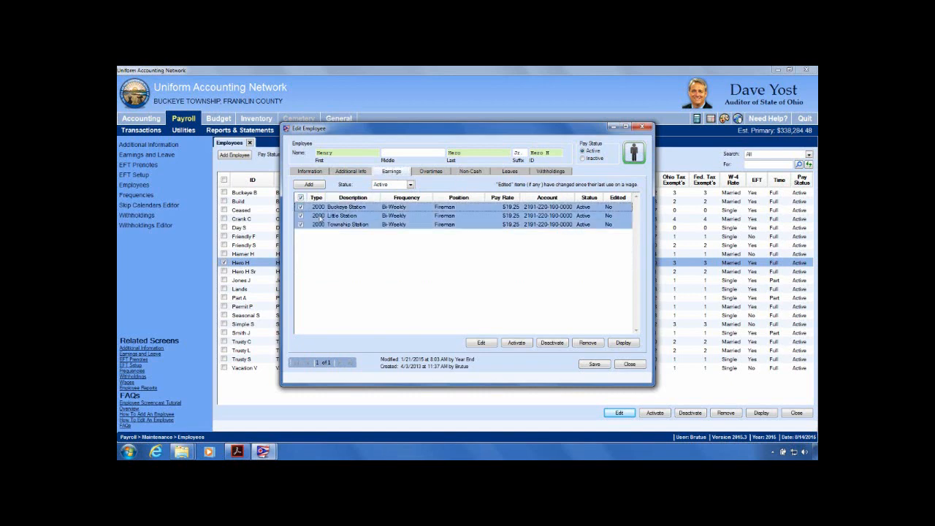
pyautogui.click(481, 344)
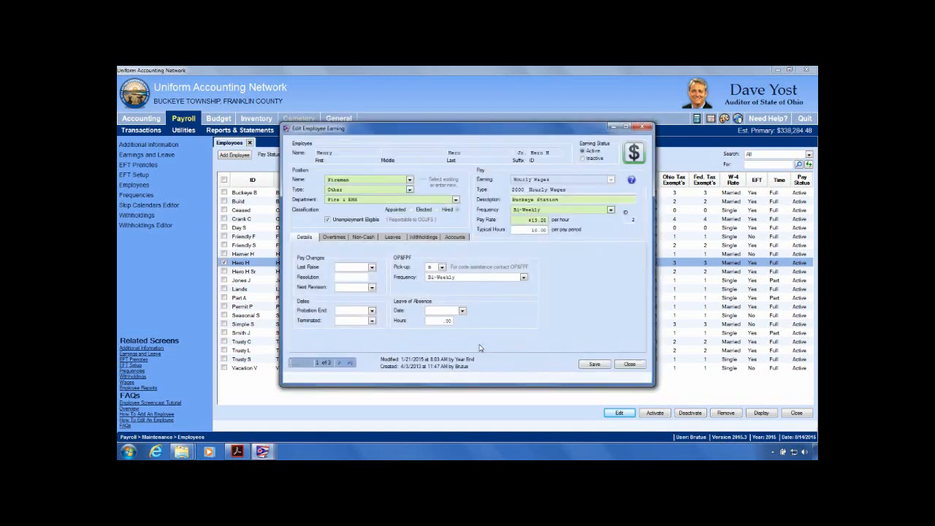
pyautogui.click(421, 238)
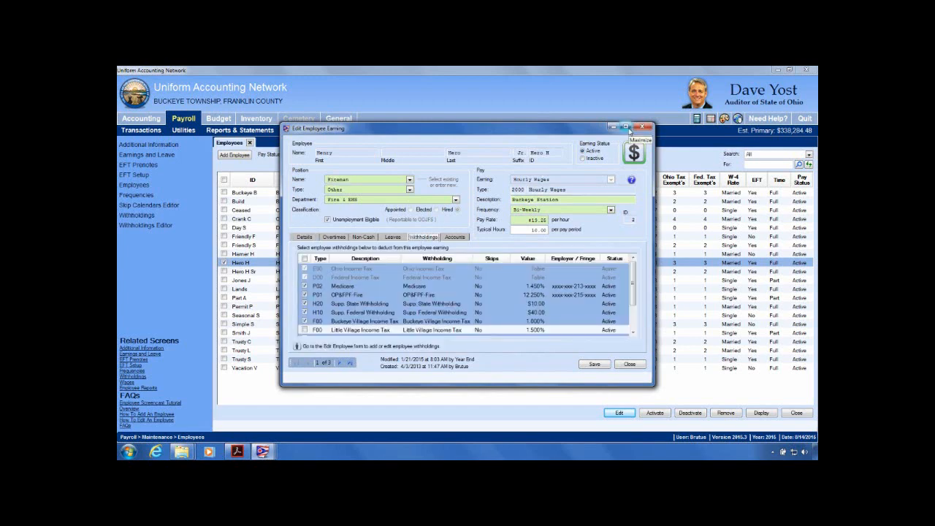
pyautogui.click(626, 128)
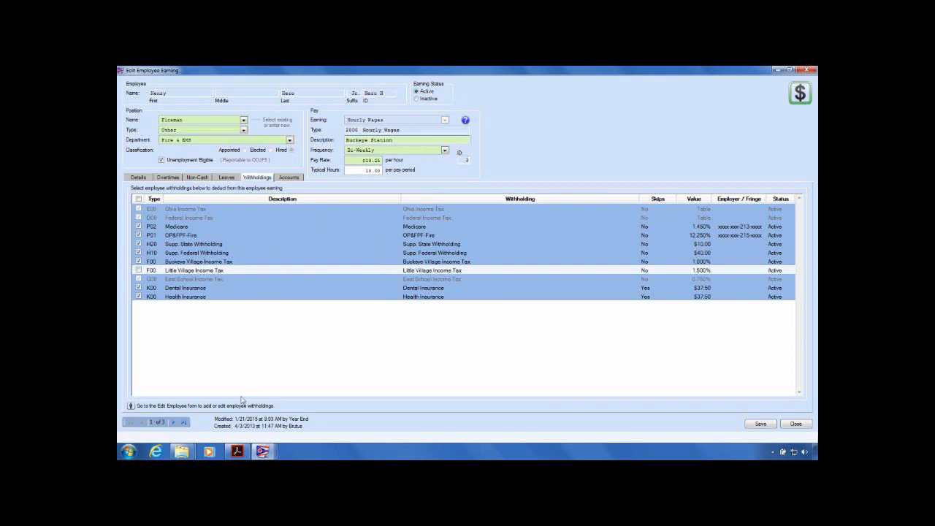
# Step: Compare the withholdings attached to the Little Station and Township Station earnings, and return to Buckeye Station
pyautogui.click(173, 422)
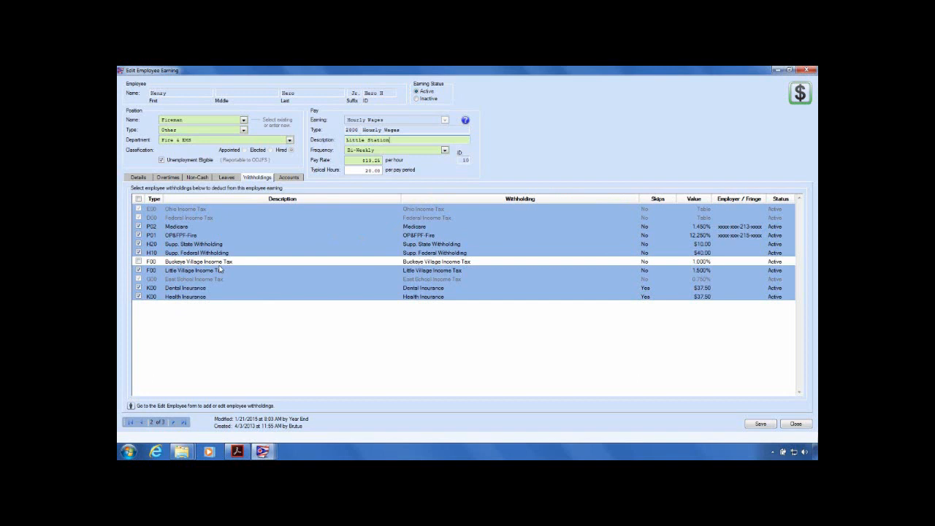
pyautogui.click(174, 422)
pyautogui.click(174, 422)
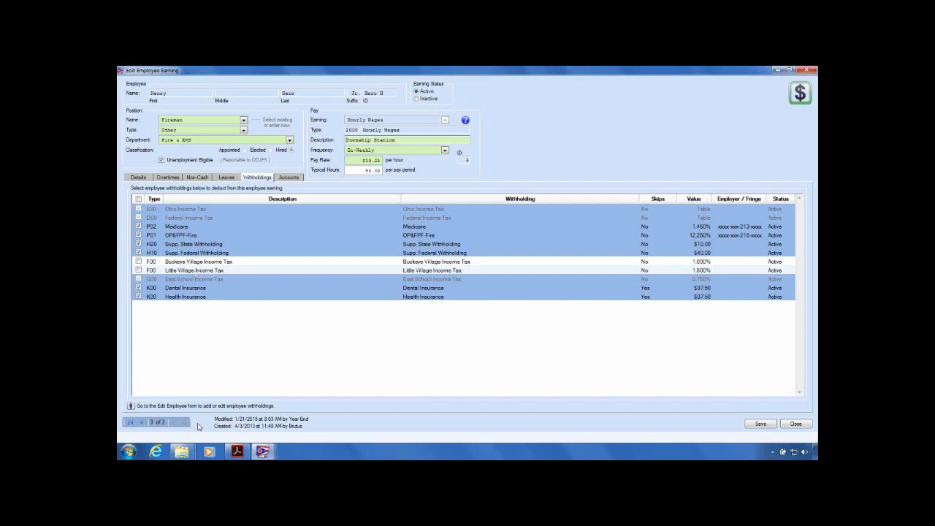
pyautogui.click(142, 424)
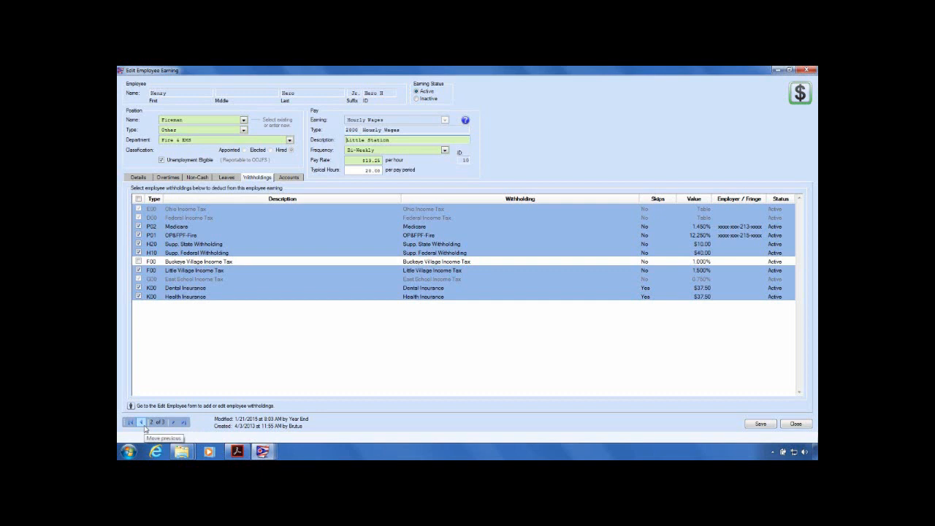
pyautogui.click(142, 424)
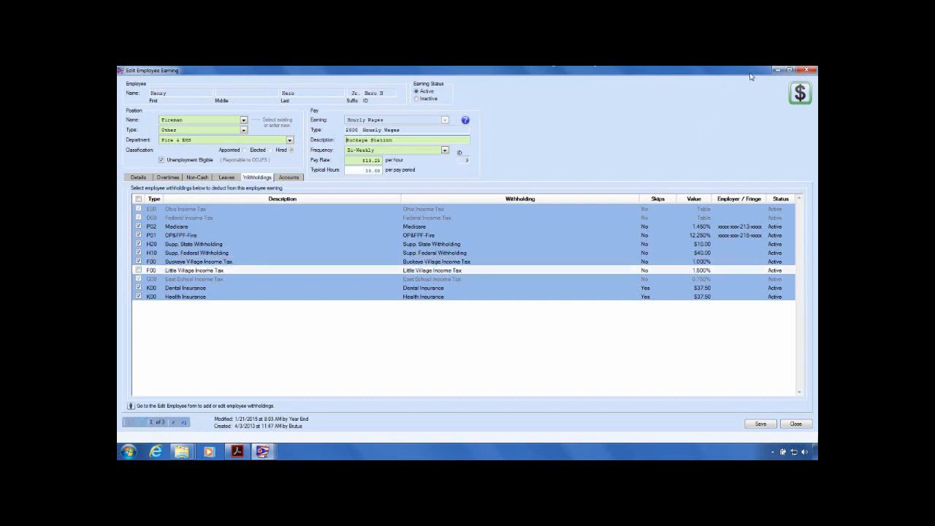
# Step: Open all three station overtimes for editing and view the earning and withholdings attached to Buckeye Station Overtime
pyautogui.click(806, 71)
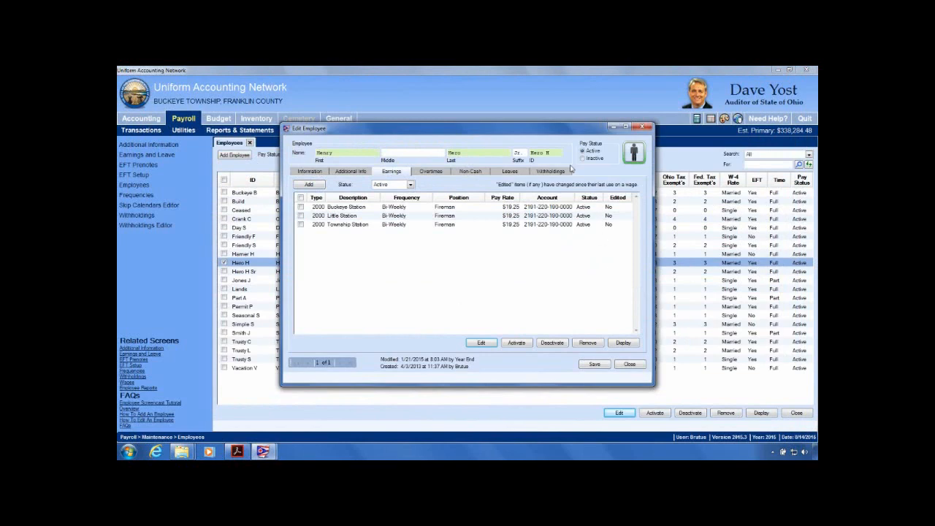
pyautogui.click(440, 172)
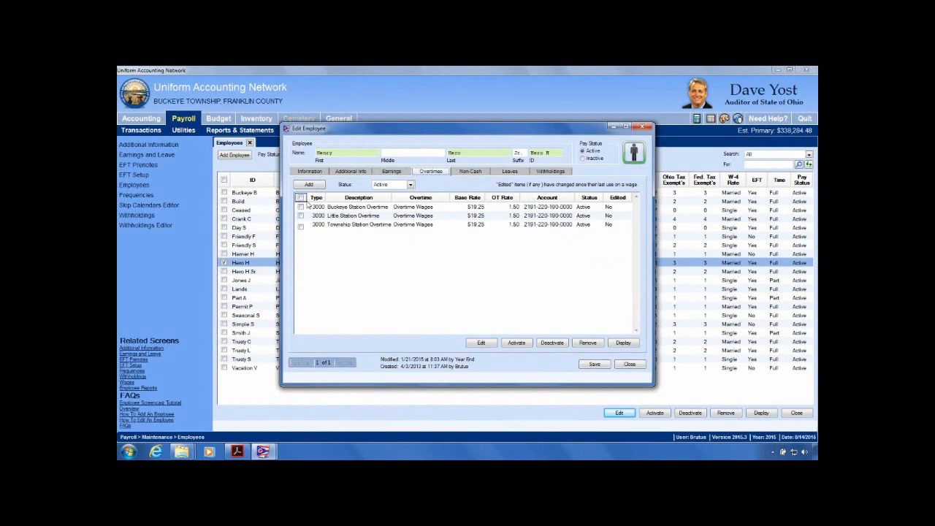
pyautogui.click(300, 197)
pyautogui.click(480, 343)
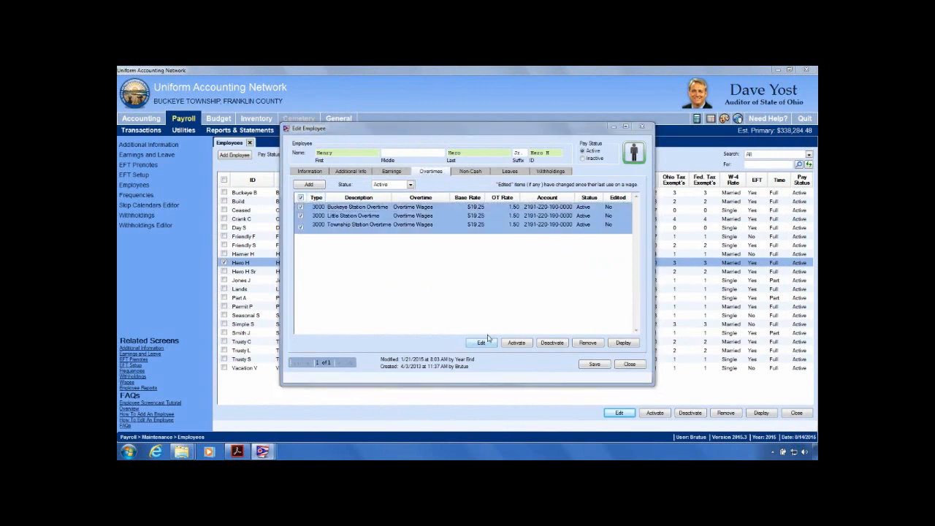
pyautogui.click(355, 215)
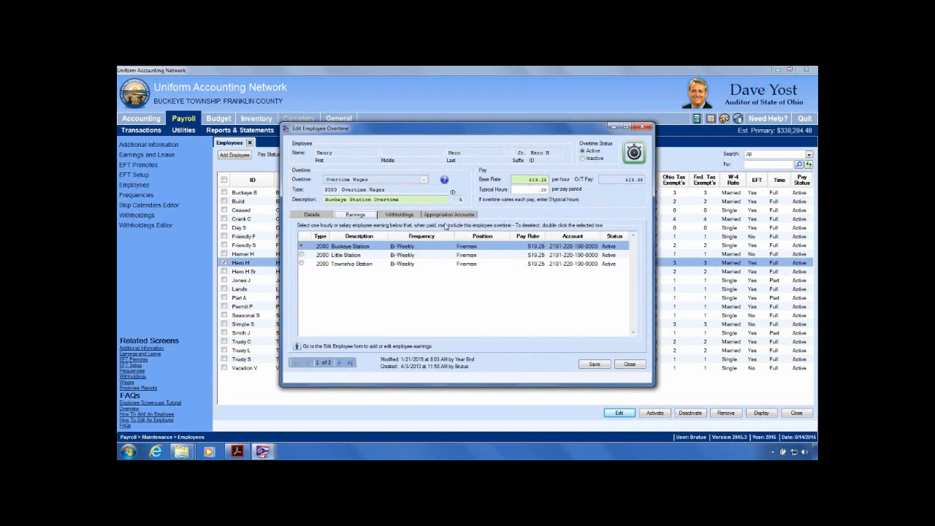
pyautogui.click(409, 216)
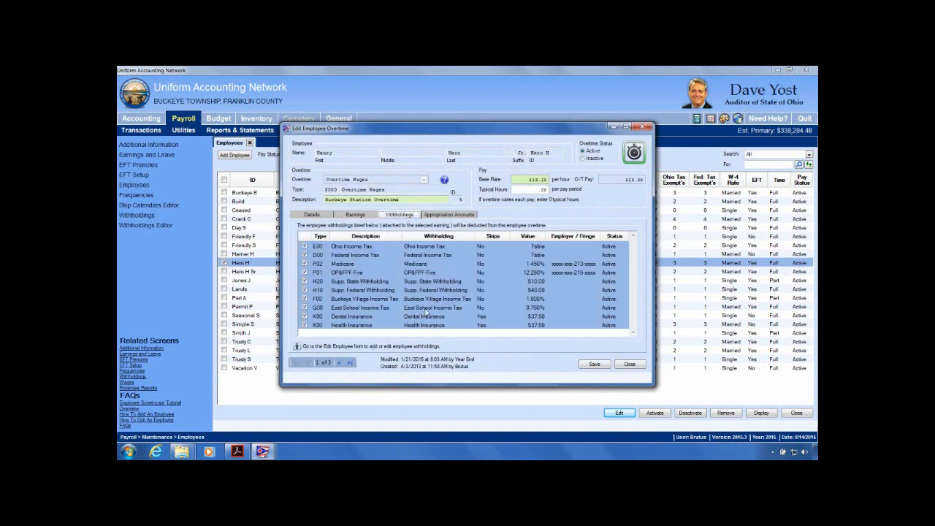
pyautogui.click(356, 215)
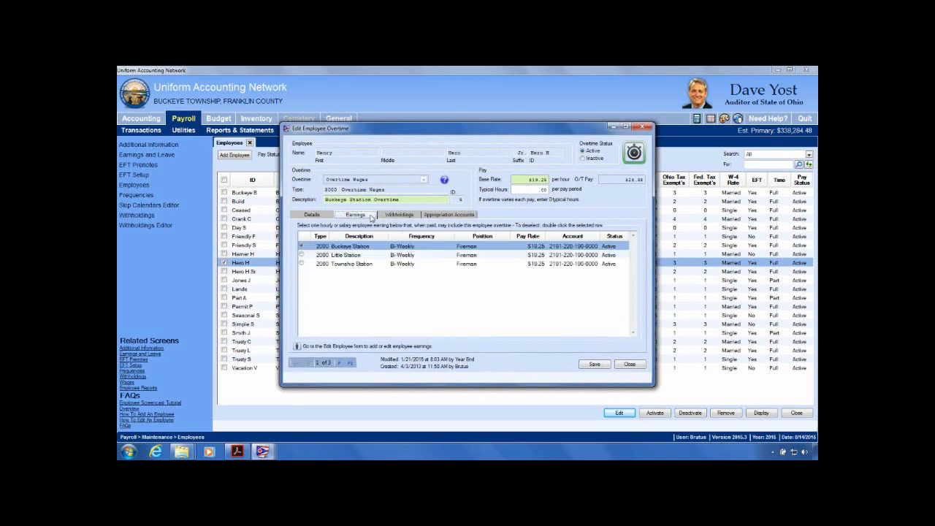
# Step: Check the earnings and withholdings attached to Little Station Overtime and Township Station Overtime, and close the overtime and employee forms
pyautogui.click(339, 362)
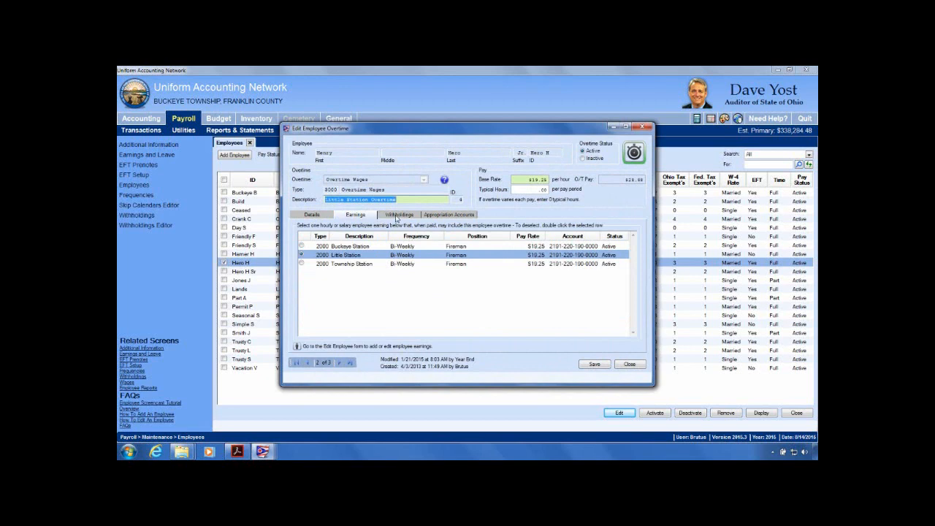
pyautogui.click(397, 214)
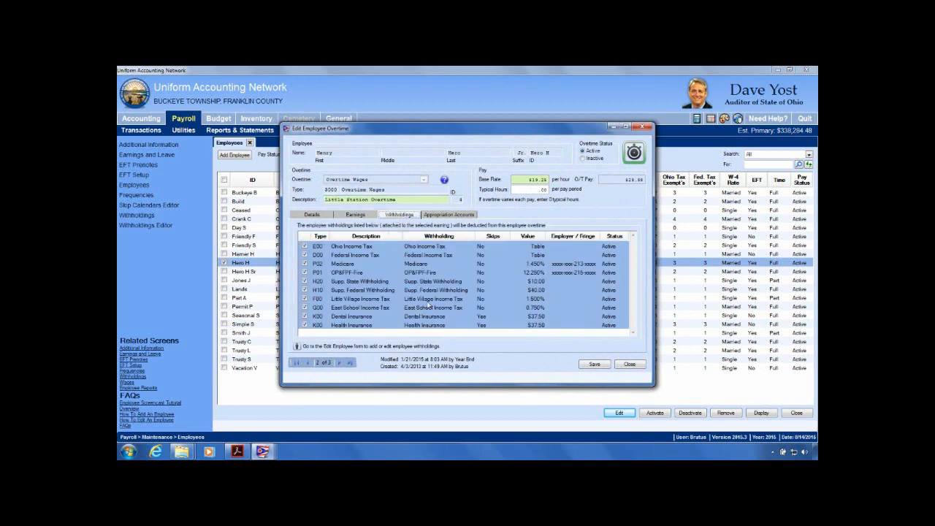
pyautogui.click(338, 363)
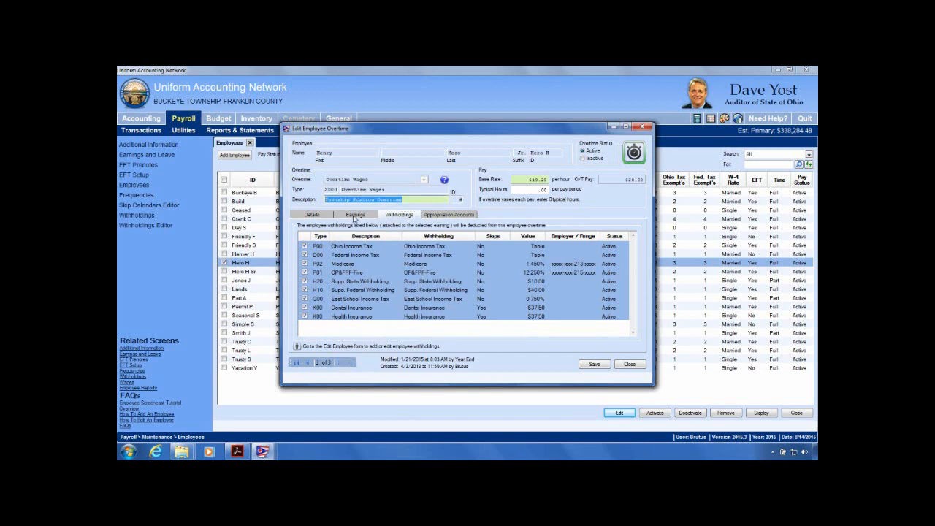
pyautogui.click(368, 217)
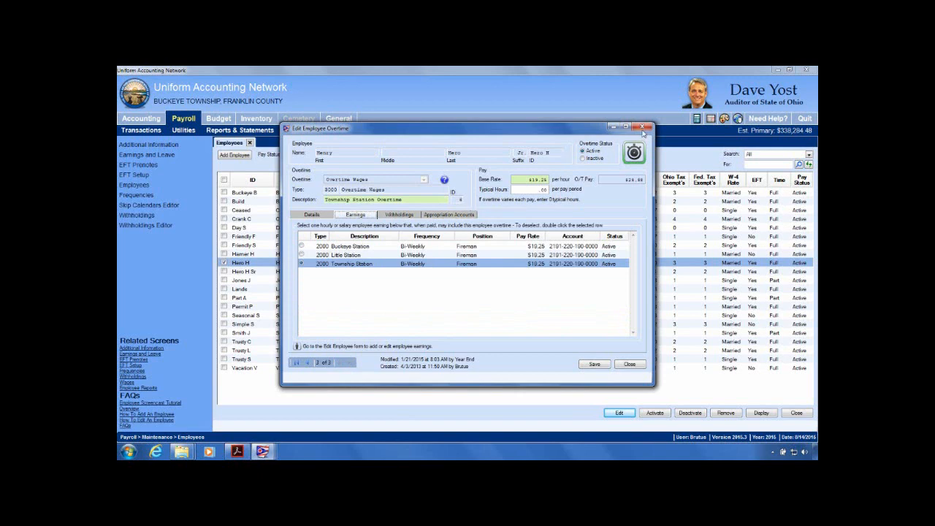
pyautogui.click(642, 129)
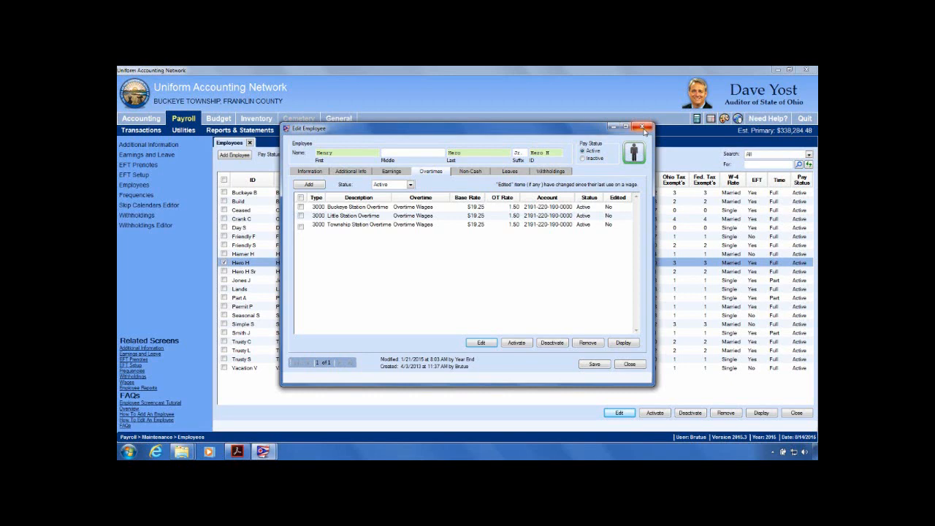
pyautogui.click(642, 129)
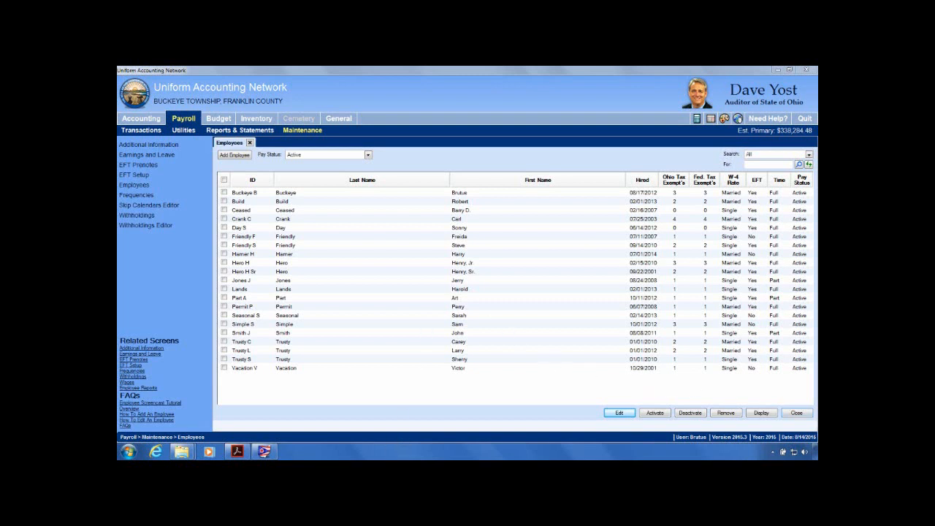
# Step: Reopen the employee with the Jr. suffix for Advanced editing and review the earnings, overtimes and leaves
pyautogui.click(223, 263)
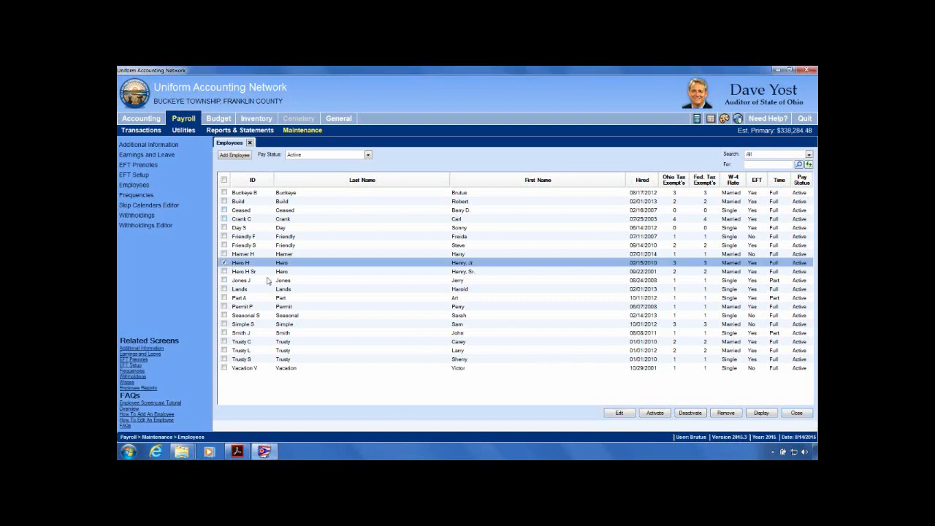
pyautogui.click(624, 417)
pyautogui.click(631, 435)
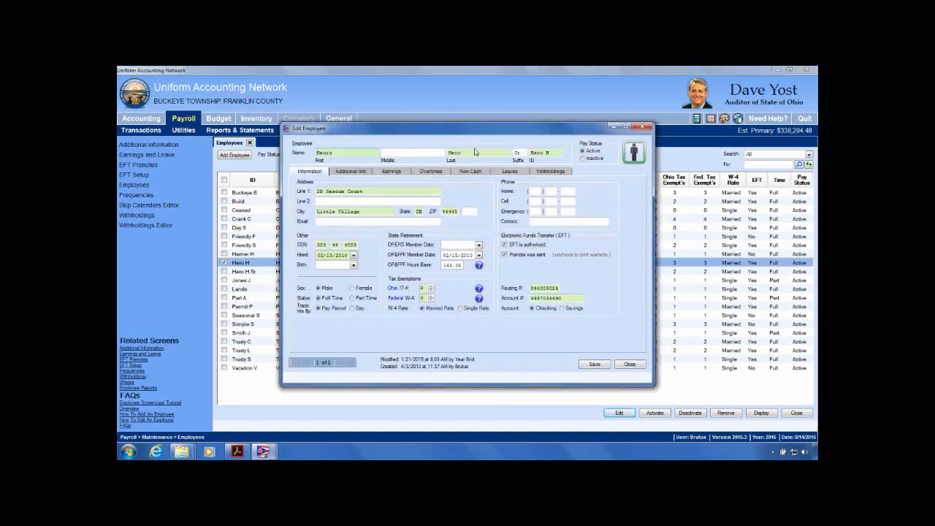
pyautogui.click(398, 172)
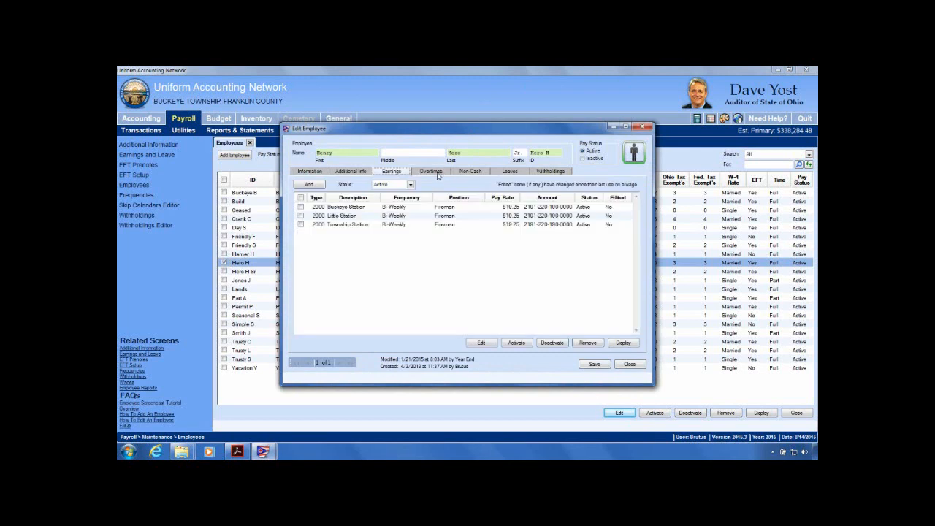
pyautogui.click(438, 173)
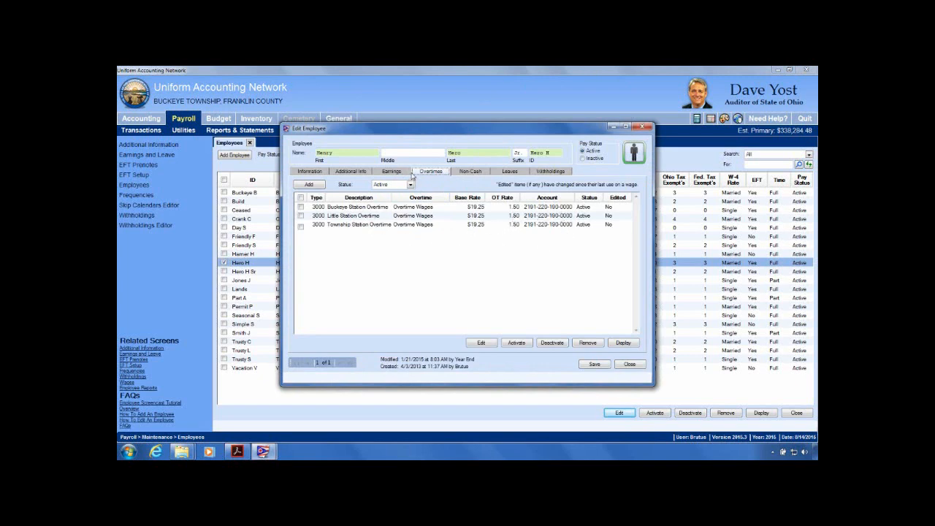
pyautogui.click(511, 172)
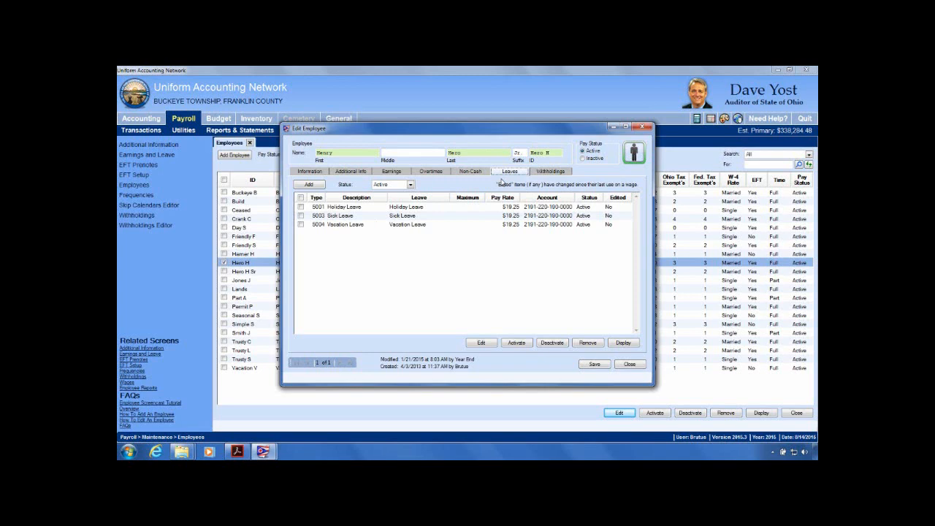
# Step: Open the Holiday, Sick and Vacation leaves for editing and view the earnings attached to Holiday Leave
pyautogui.click(300, 197)
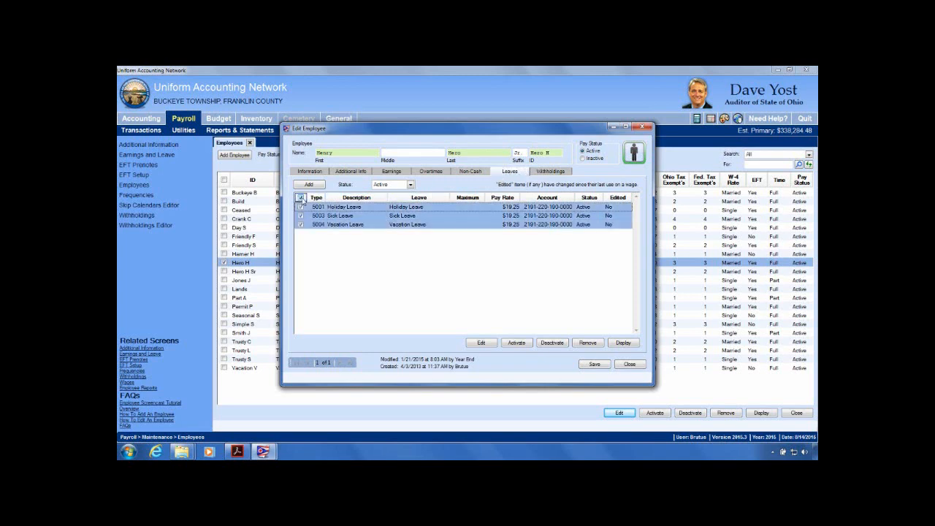
pyautogui.click(481, 343)
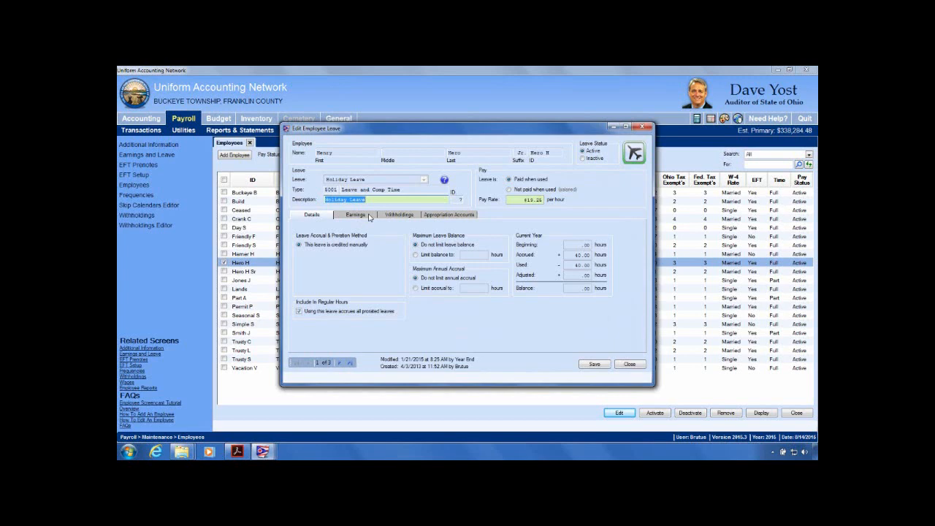
pyautogui.click(368, 216)
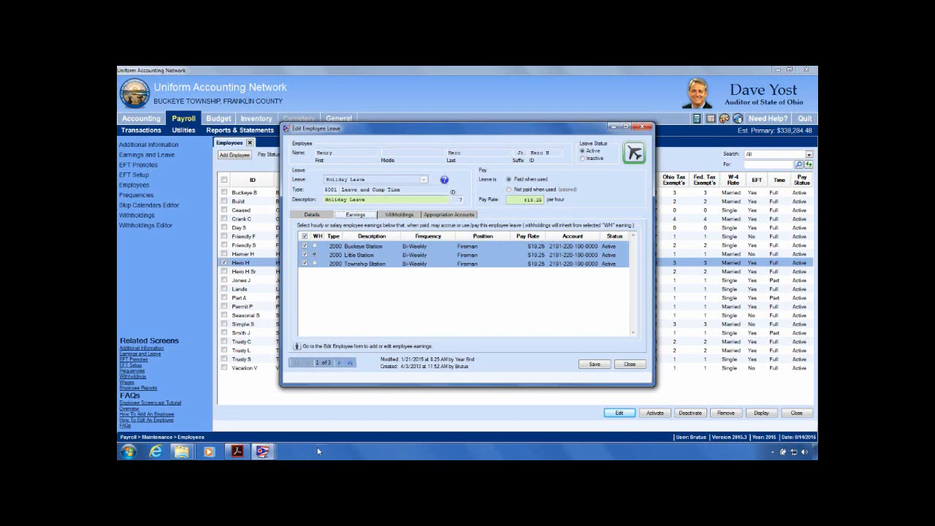
# Step: Go to the Sick Leave record and compare its accrual details with the station earnings attached to it
pyautogui.click(340, 363)
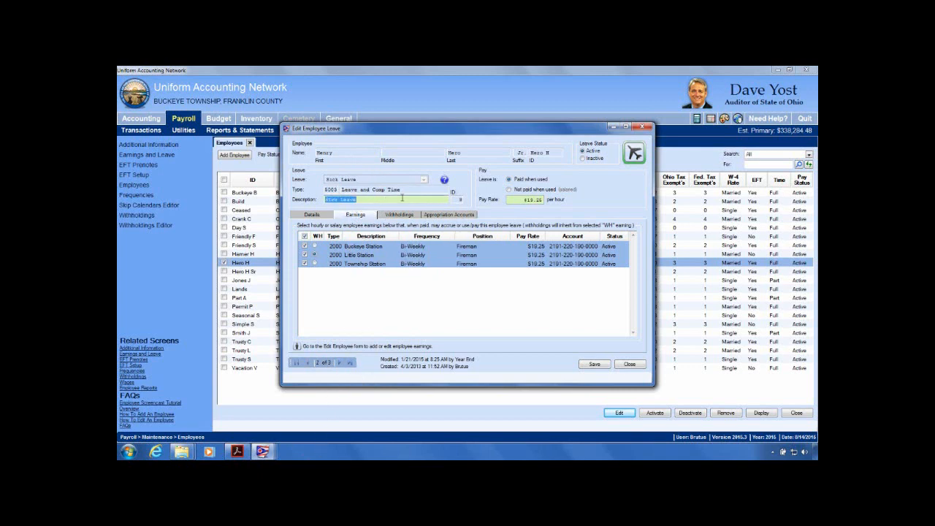
pyautogui.click(316, 215)
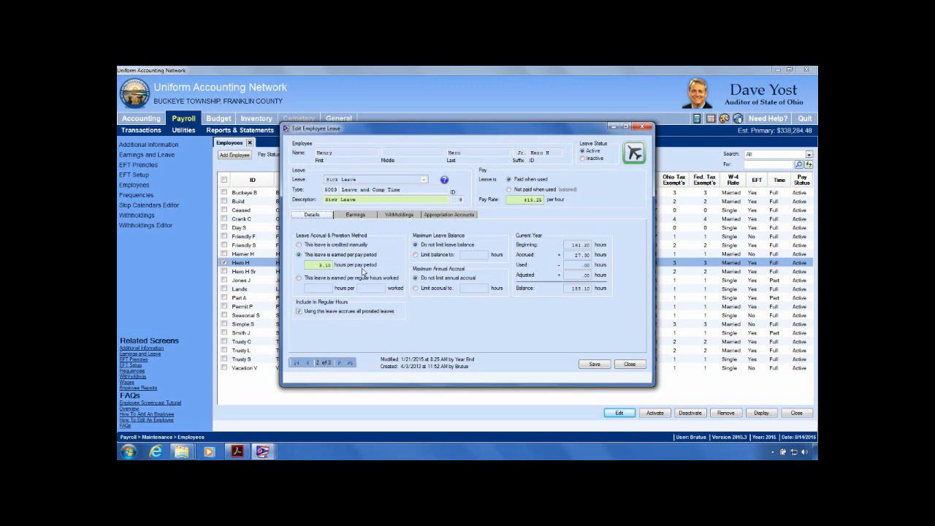
pyautogui.click(361, 217)
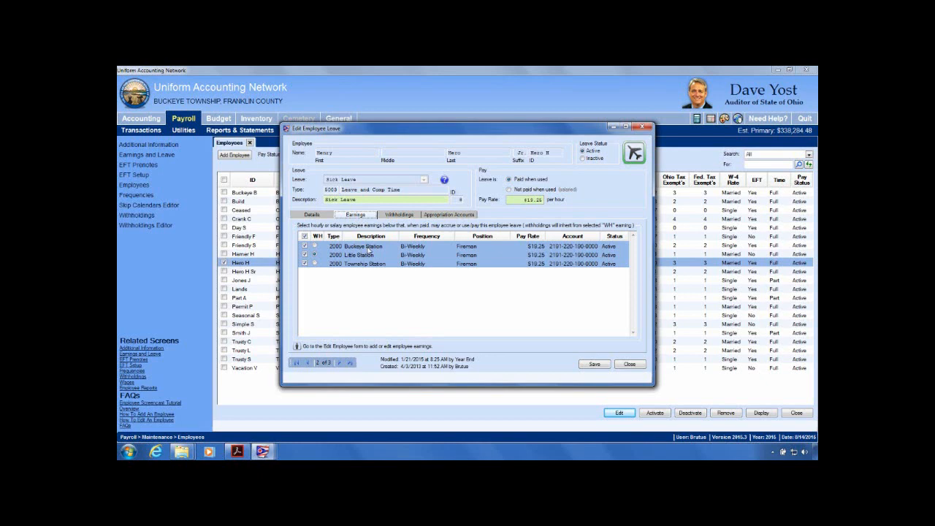
pyautogui.click(319, 214)
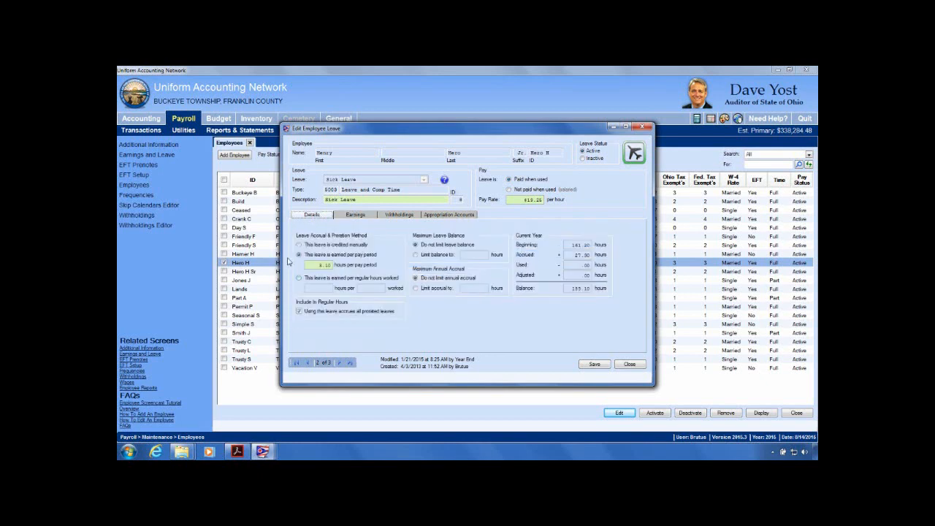
pyautogui.click(361, 217)
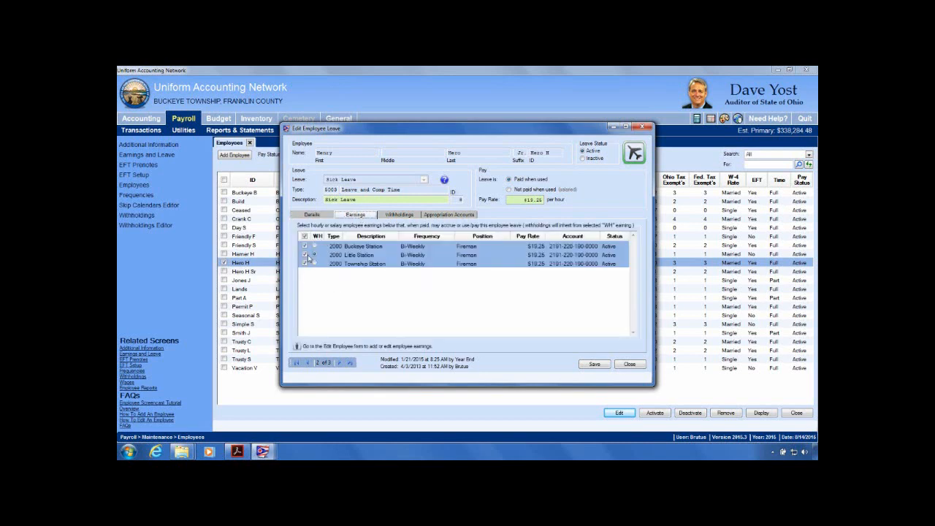
# Step: Try attaching Sick Leave to the Little Station earning only by deselecting Buckeye Station and Township Station, and check the accrual details
pyautogui.click(304, 245)
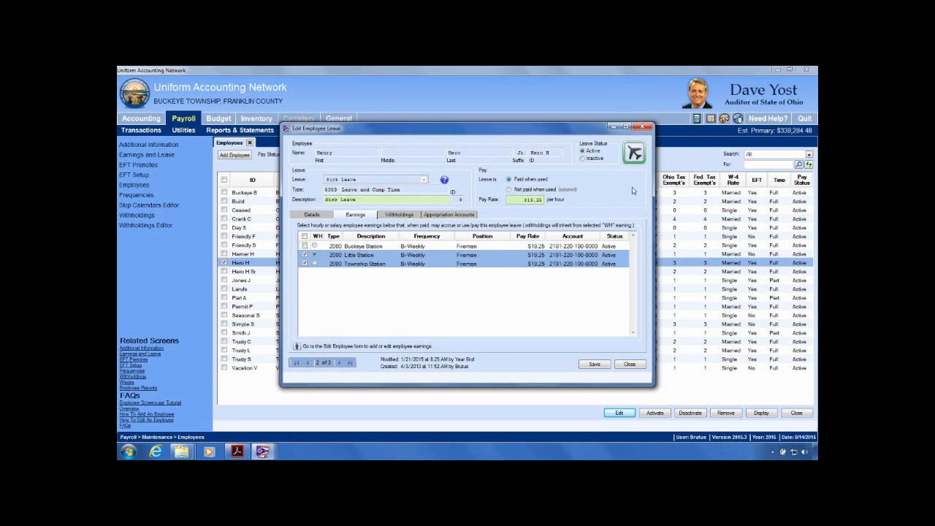
pyautogui.moveTo(583, 129); pyautogui.dragTo(607, 149)
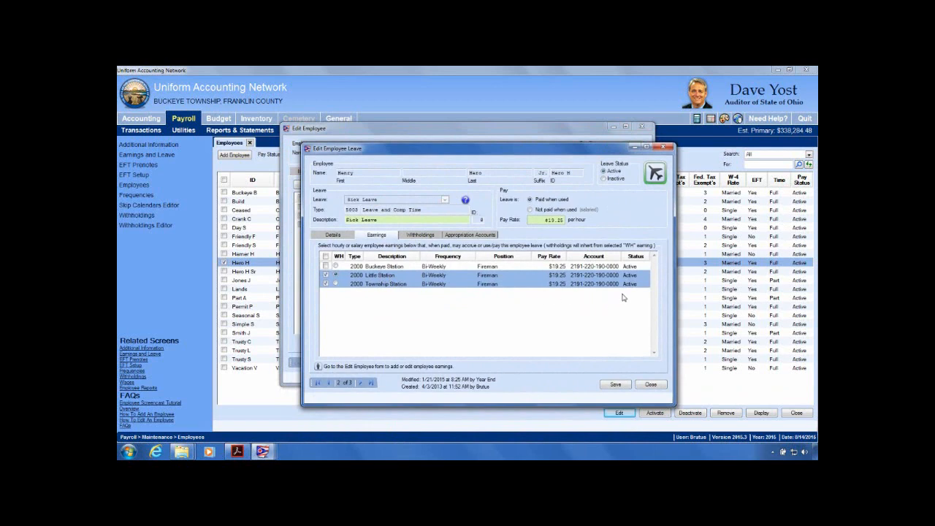
pyautogui.click(386, 239)
pyautogui.click(326, 283)
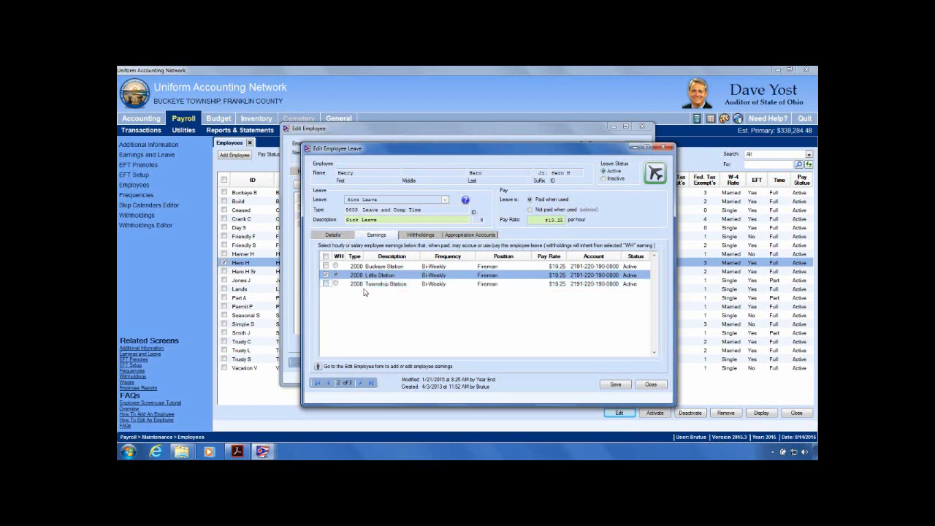
pyautogui.click(347, 236)
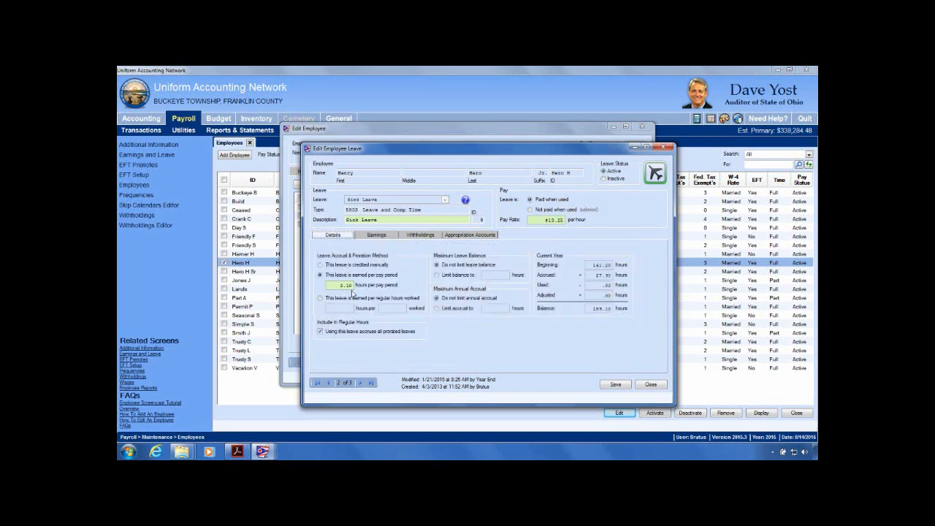
pyautogui.click(383, 237)
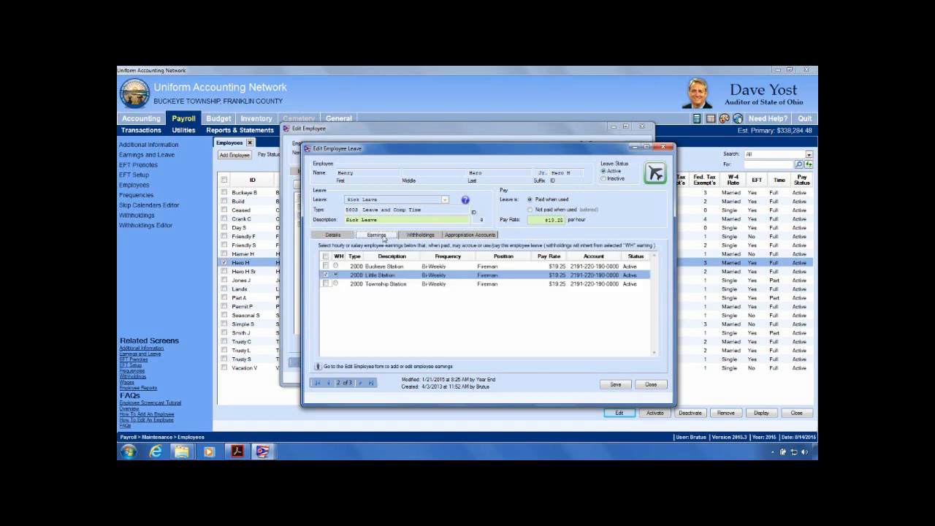
# Step: Reselect the Buckeye Station and Township Station earnings for Sick Leave
pyautogui.click(326, 266)
pyautogui.click(326, 284)
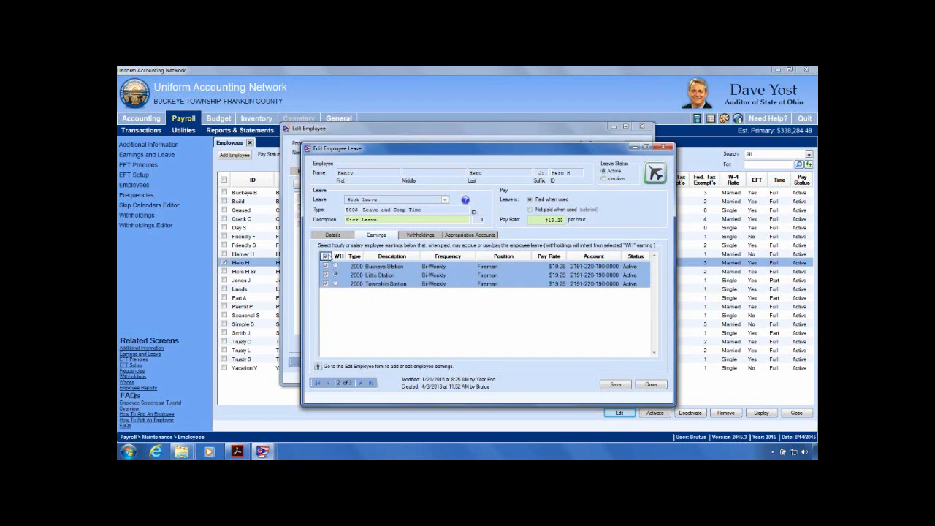
pyautogui.click(325, 257)
# Step: View the withholdings inherited by Sick Leave, return to its earnings, and reposition the leave form beside the employee's leave list
pyautogui.click(420, 235)
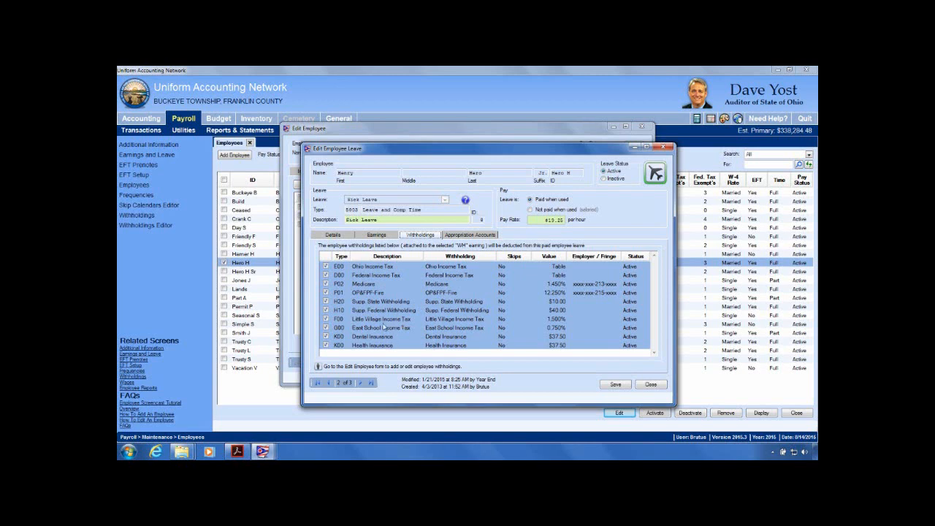
pyautogui.click(393, 238)
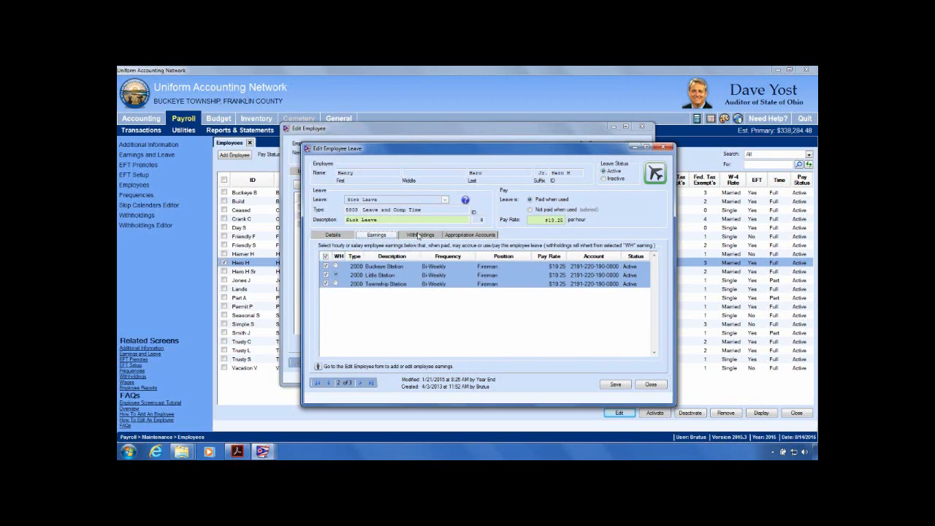
pyautogui.moveTo(596, 155); pyautogui.dragTo(664, 236)
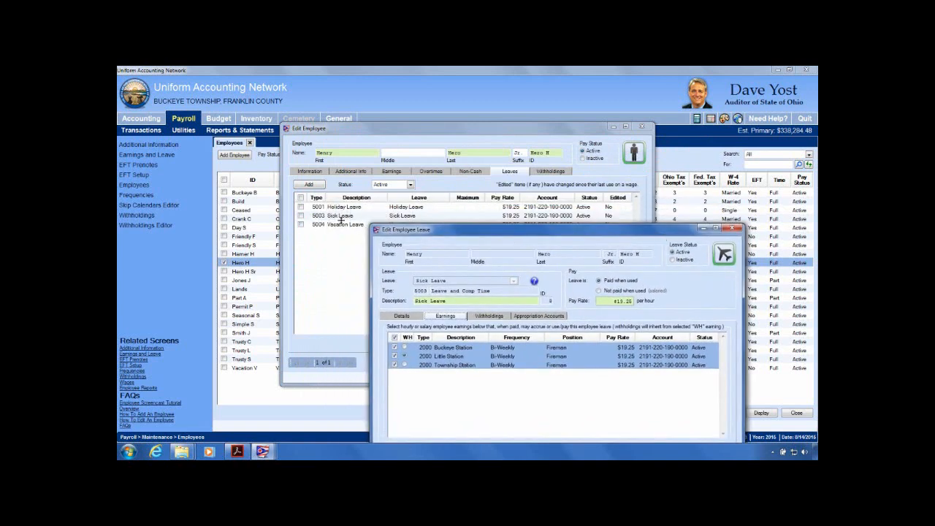
pyautogui.moveTo(536, 232); pyautogui.dragTo(542, 140)
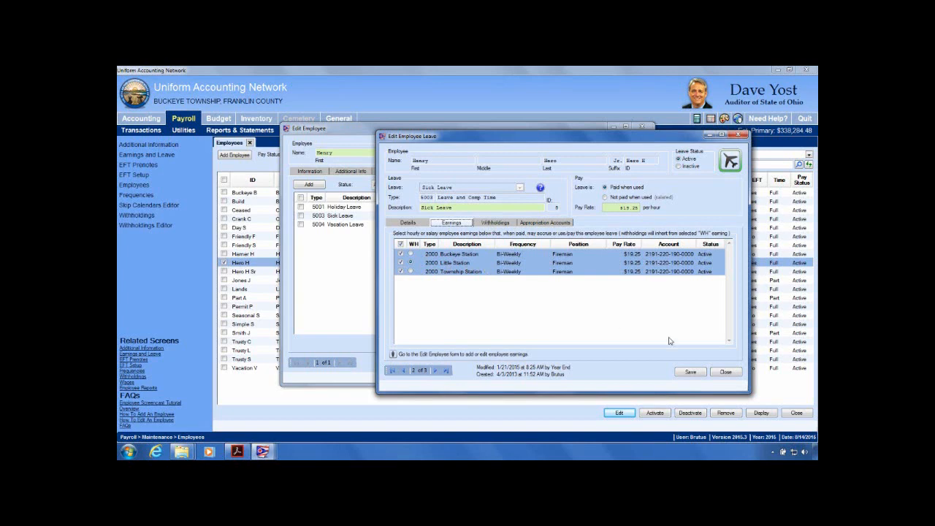
# Step: Try Buckeye Station as the WH earning for Sick Leave, examine the withholdings it passes on, and return to the earnings
pyautogui.click(410, 262)
pyautogui.click(410, 253)
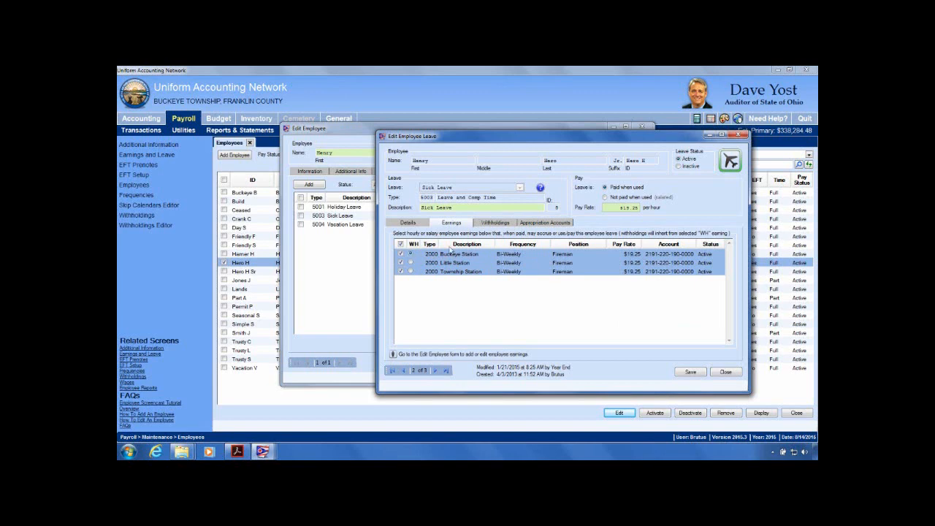
pyautogui.click(494, 224)
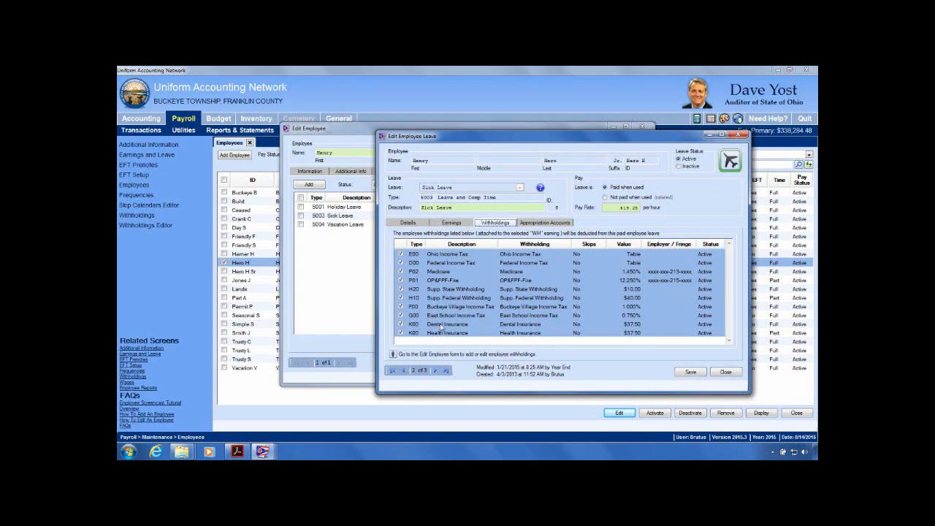
pyautogui.click(456, 224)
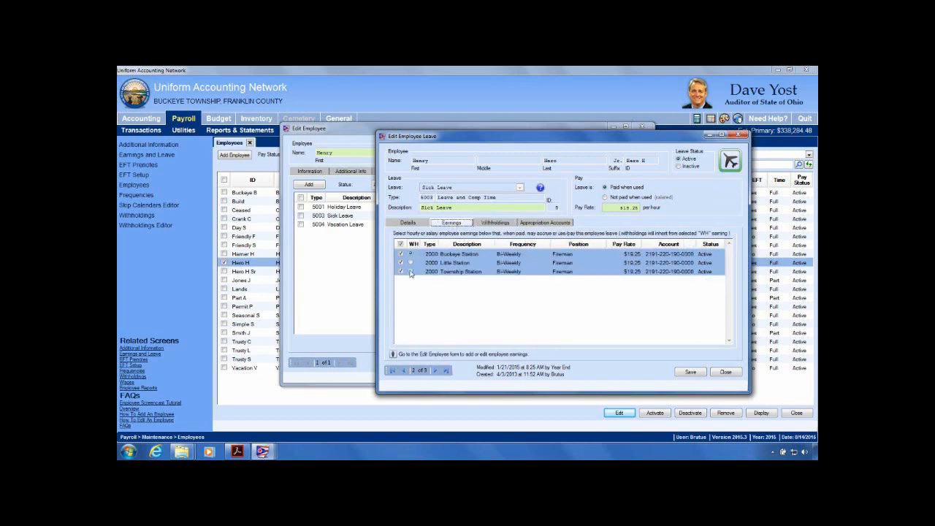
# Step: Try Township Station as the WH earning for Sick Leave and compare the withholdings it passes on
pyautogui.click(410, 271)
pyautogui.click(501, 223)
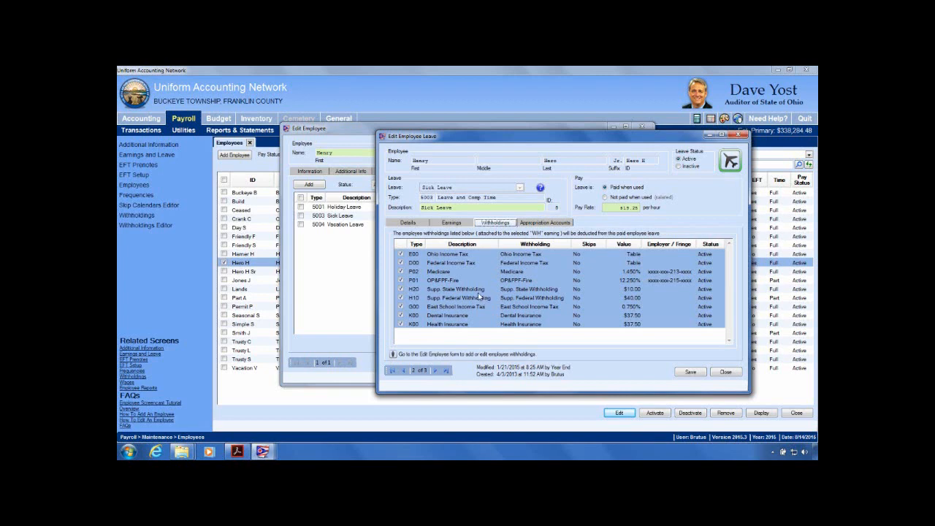
pyautogui.click(452, 222)
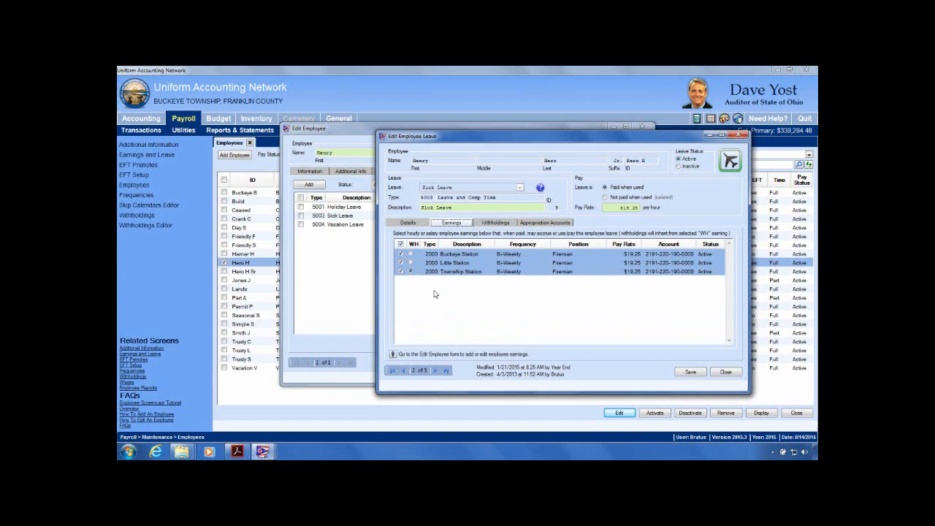
# Step: Clear the WH earning by deselecting and reselecting Township Station, save Sick Leave without one, and close the leave form
pyautogui.click(400, 271)
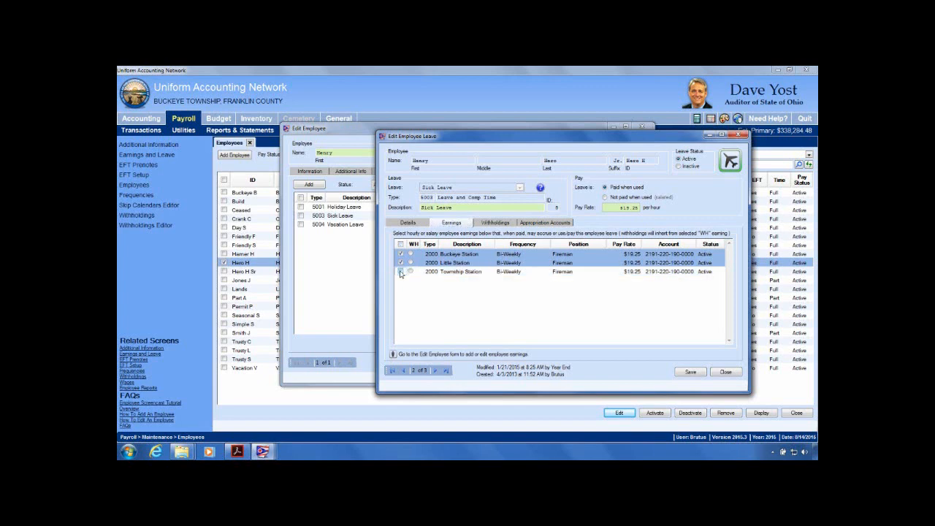
pyautogui.click(400, 272)
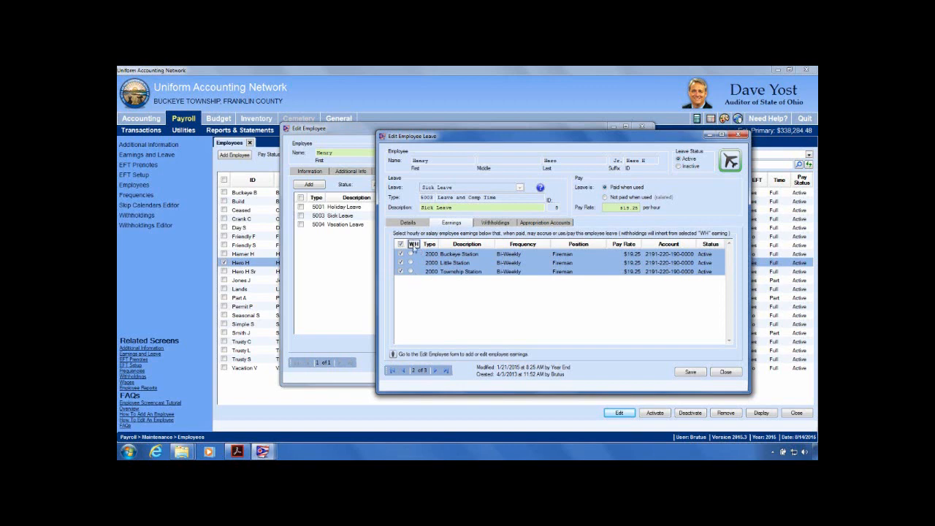
pyautogui.click(691, 372)
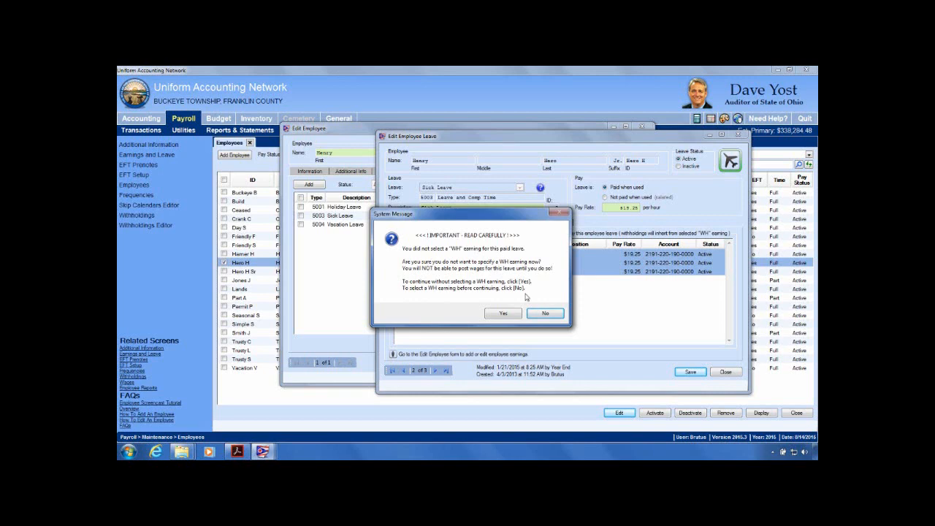
pyautogui.click(511, 315)
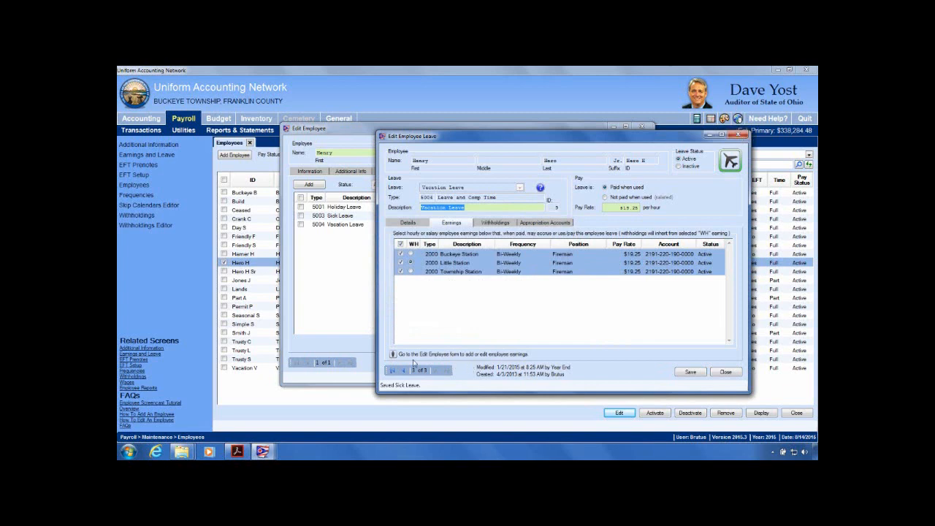
pyautogui.click(739, 136)
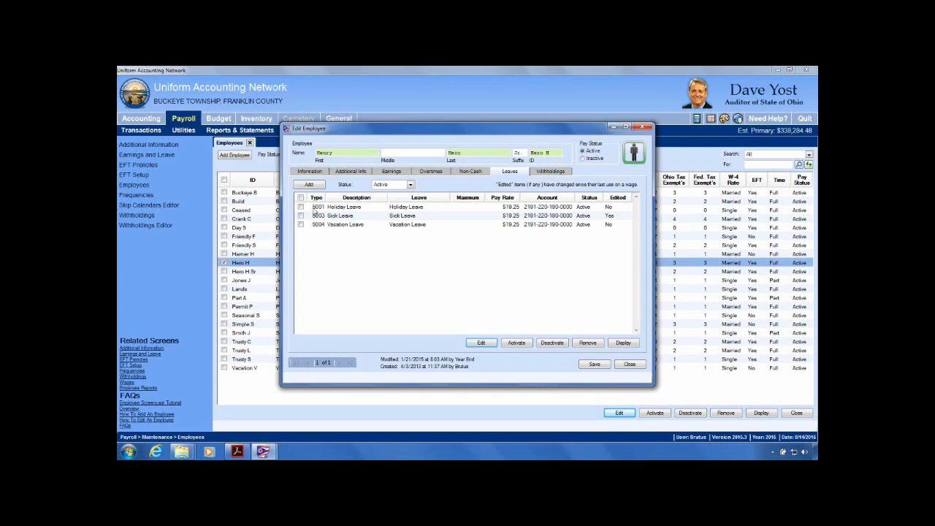
pyautogui.click(300, 217)
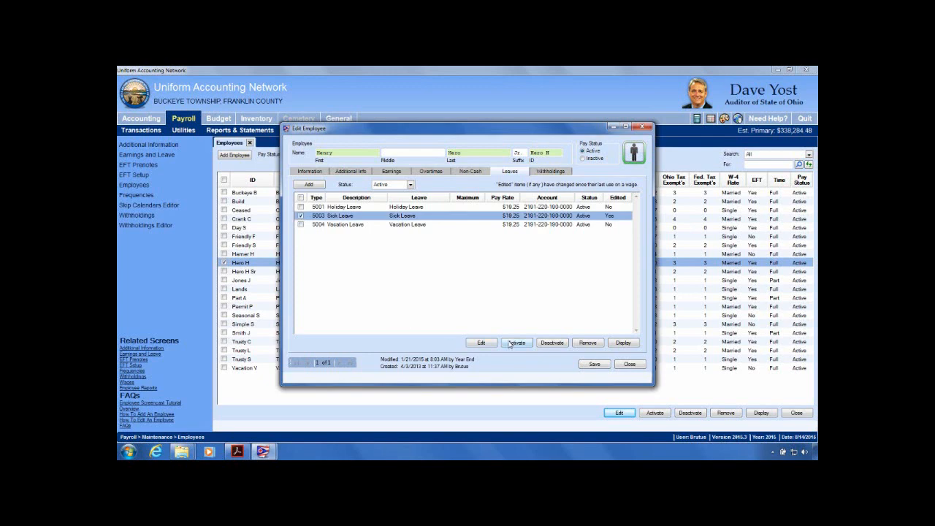
pyautogui.click(476, 342)
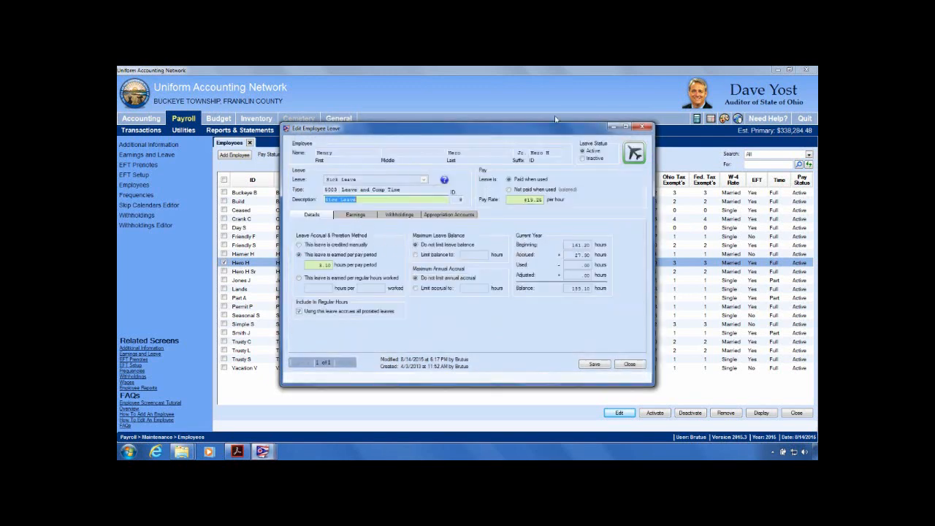
pyautogui.click(642, 127)
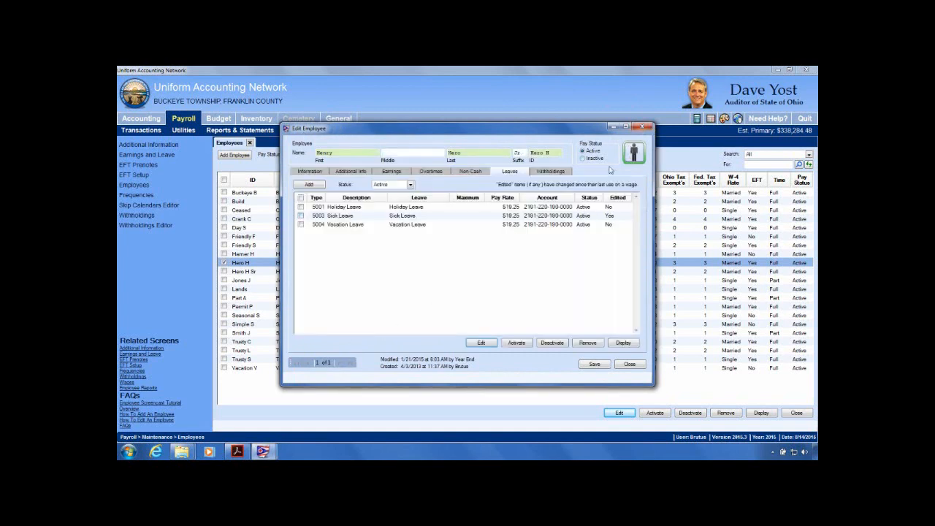
# Step: Reopen the Sick Leave record for editing, show its attached earnings, and reposition the form
pyautogui.click(513, 171)
pyautogui.click(300, 216)
pyautogui.click(488, 345)
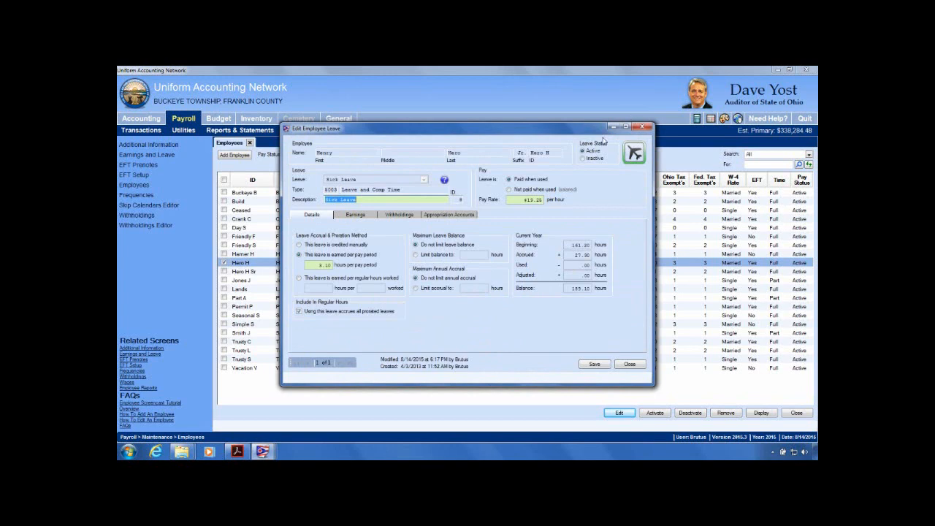
pyautogui.moveTo(578, 133)
pyautogui.mouseDown()
pyautogui.moveTo(601, 186)
pyautogui.moveTo(569, 124)
pyautogui.mouseUp()
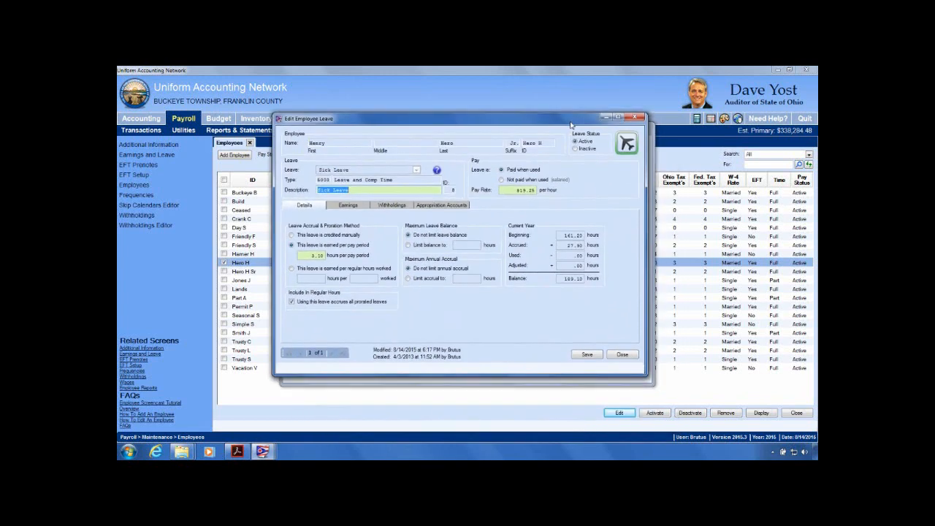
pyautogui.click(355, 205)
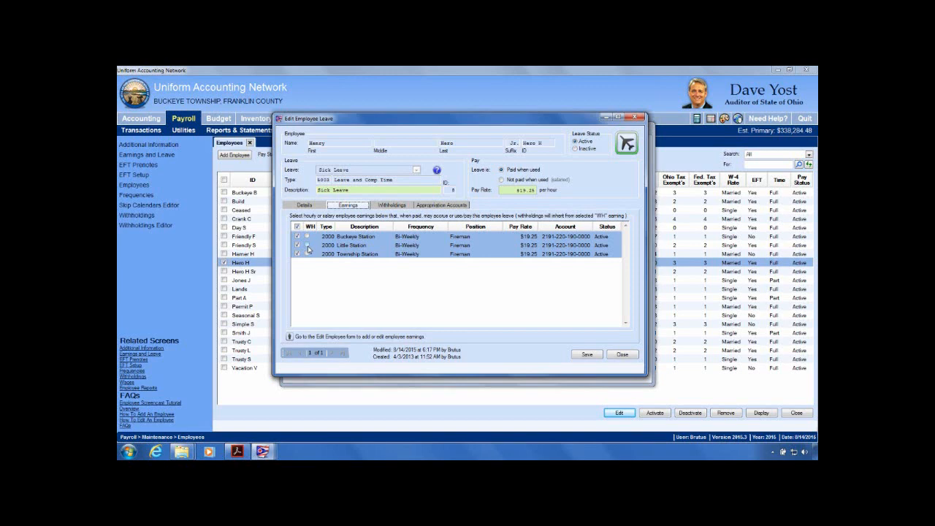
pyautogui.moveTo(456, 115); pyautogui.dragTo(490, 116)
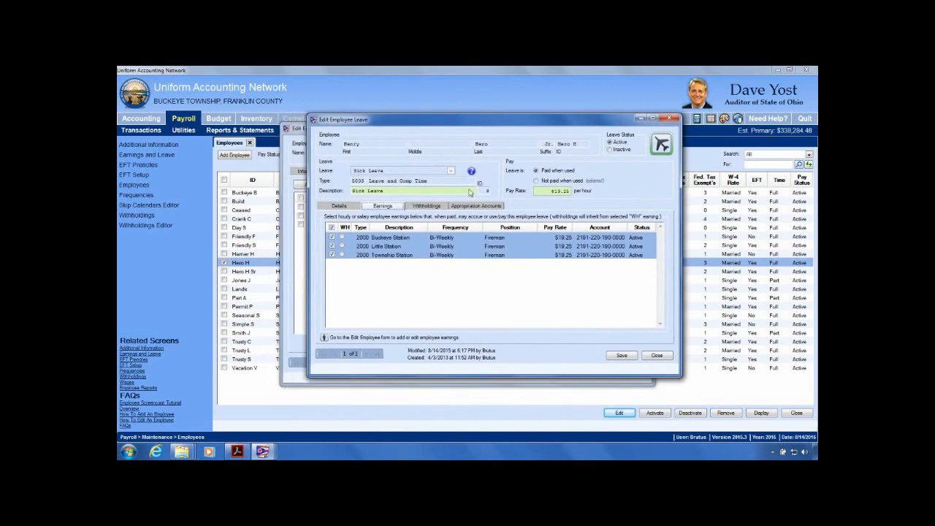
# Step: Set Little Station as the WH earning for Sick Leave and check the withholdings it passes on
pyautogui.click(342, 246)
pyautogui.click(332, 247)
pyautogui.click(425, 206)
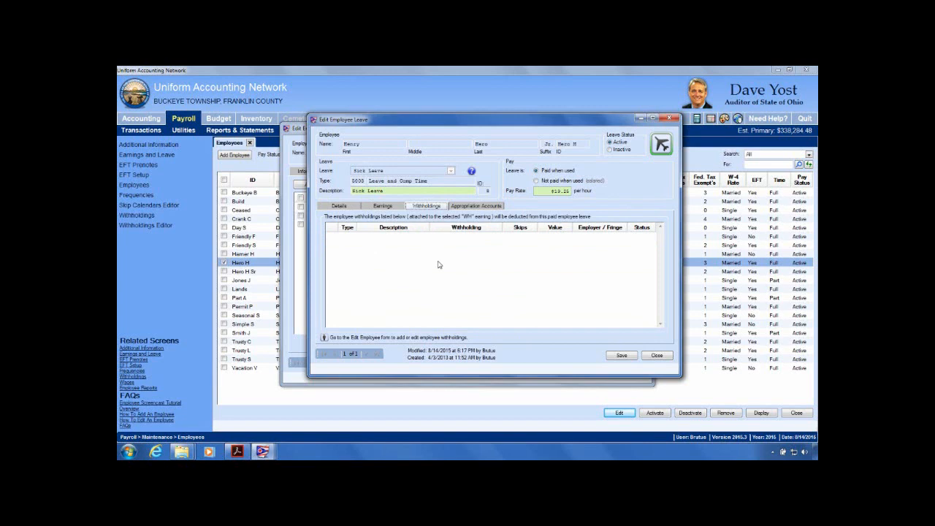
pyautogui.click(396, 207)
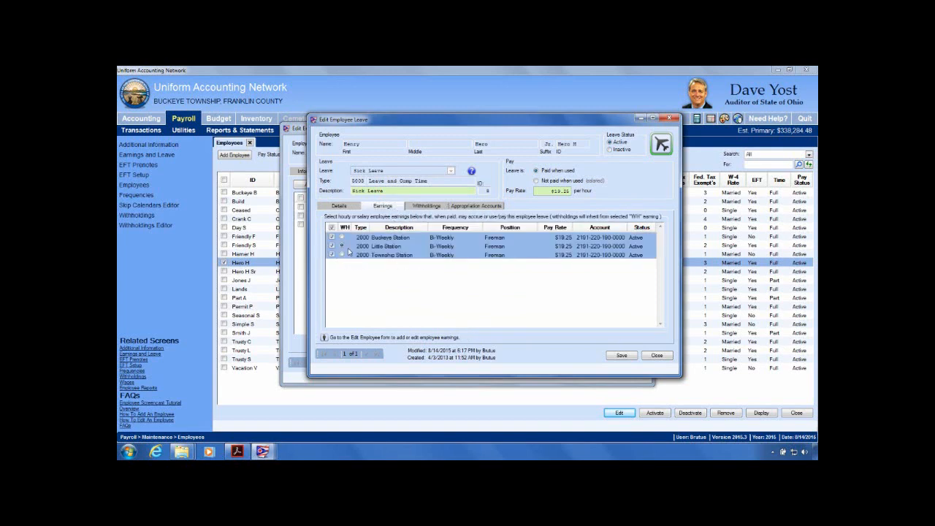
pyautogui.click(430, 207)
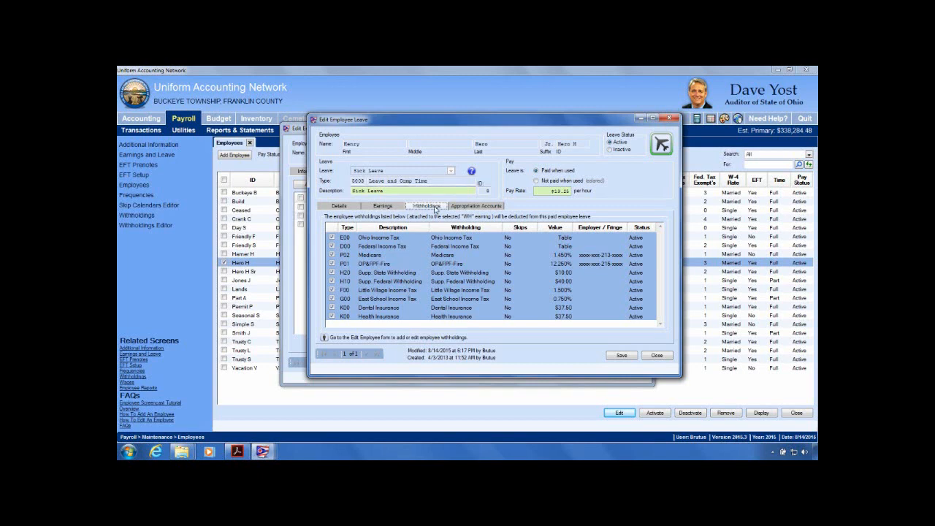
# Step: Recheck the Little Station WH selection and the inherited withholdings, save Sick Leave, and close the leave form
pyautogui.click(398, 213)
pyautogui.click(342, 246)
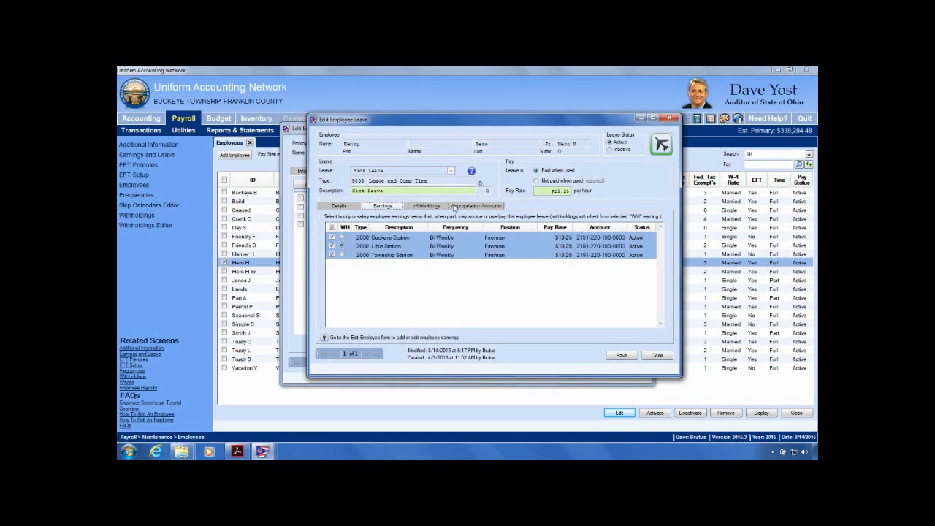
pyautogui.click(499, 209)
pyautogui.click(438, 208)
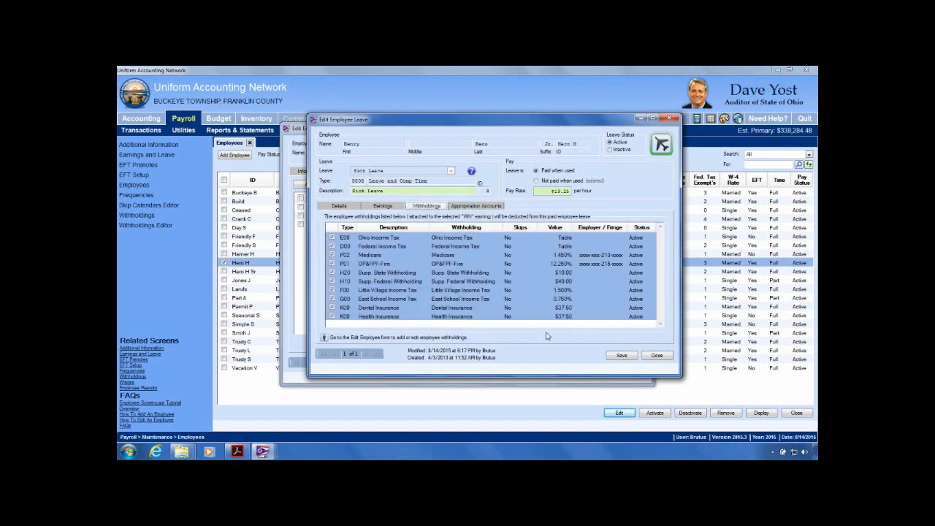
pyautogui.click(623, 355)
pyautogui.click(656, 356)
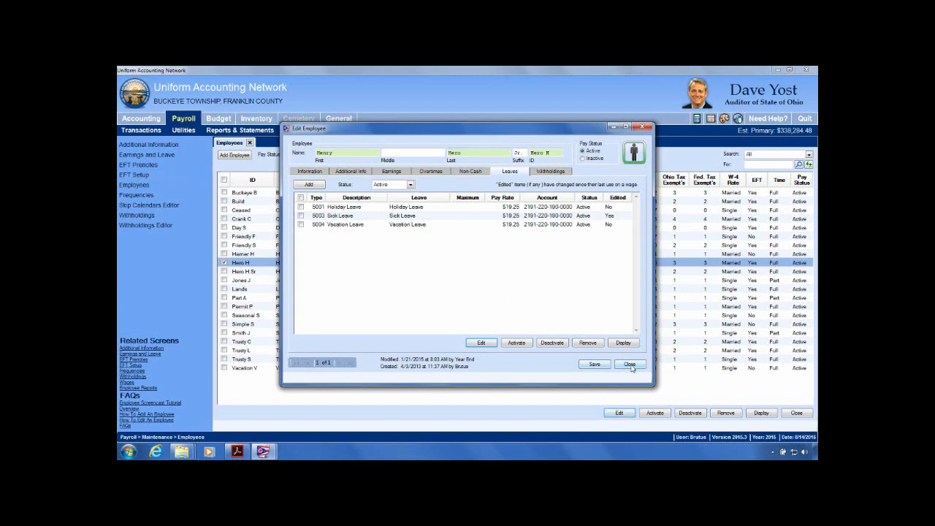
# Step: Compare the firefighter's station overtimes with the list of leaves, and close the employee record
pyautogui.click(302, 225)
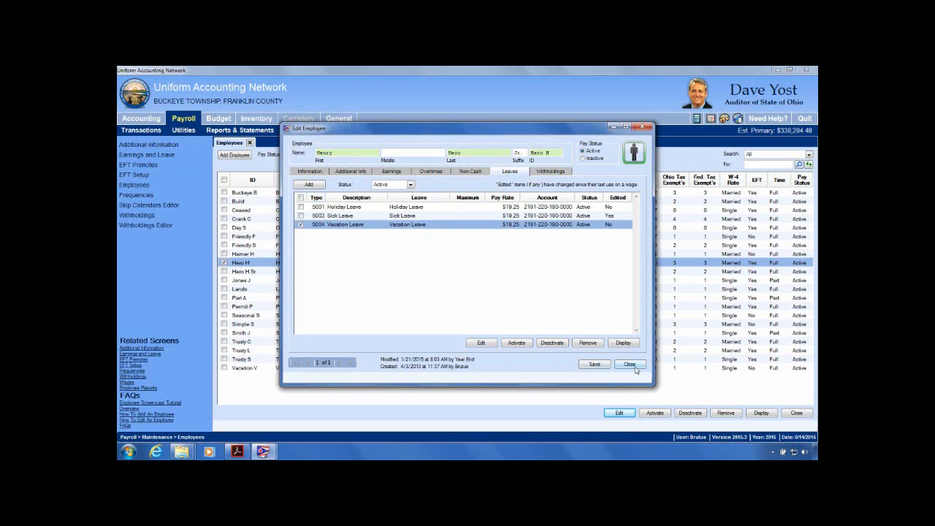
pyautogui.click(435, 174)
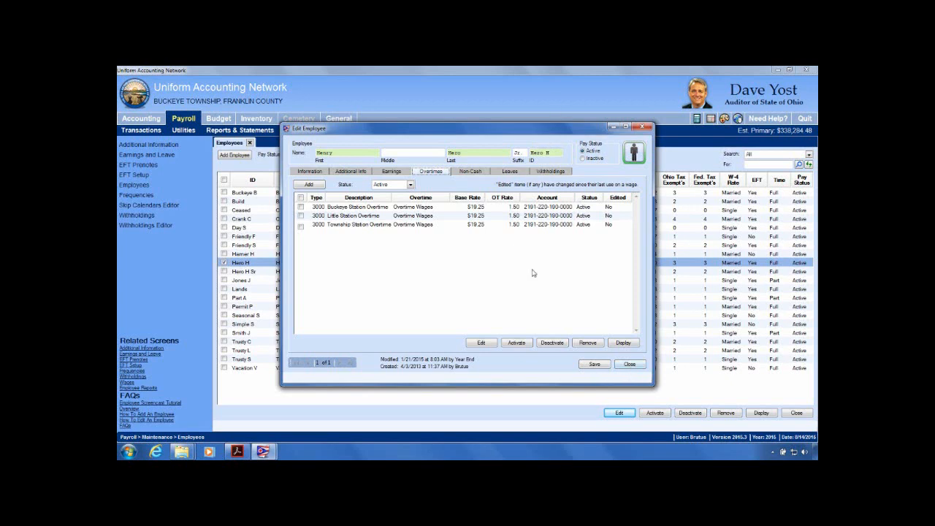
pyautogui.click(509, 172)
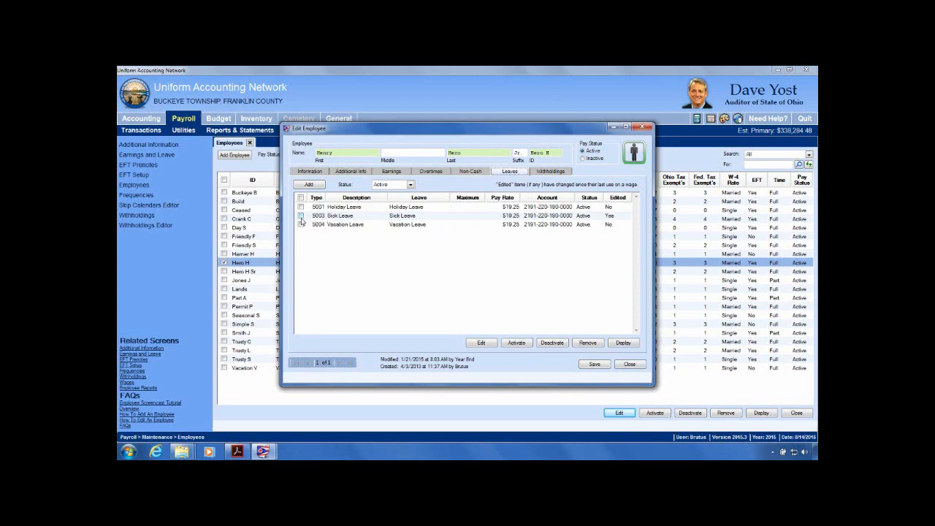
pyautogui.click(635, 366)
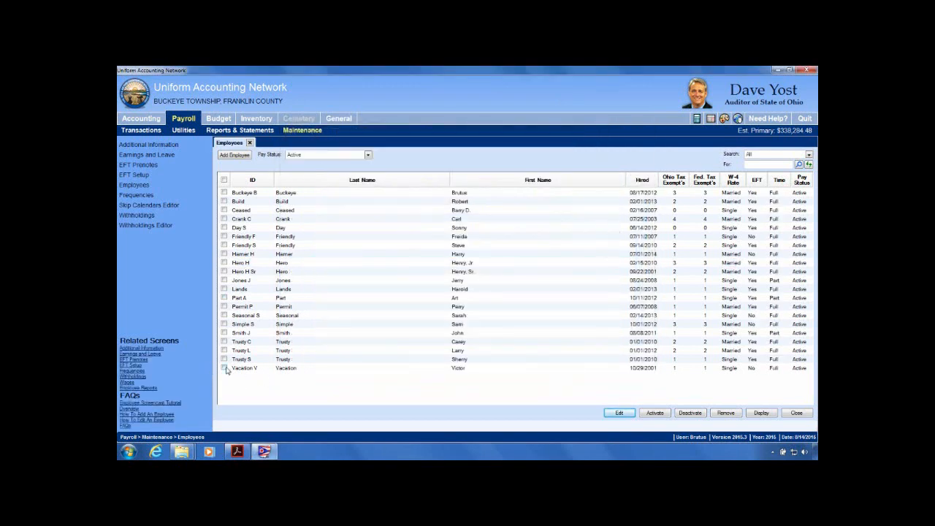
# Step: Open the last listed employee's record and review the earnings, overtimes, withholdings and leaves
pyautogui.click(225, 368)
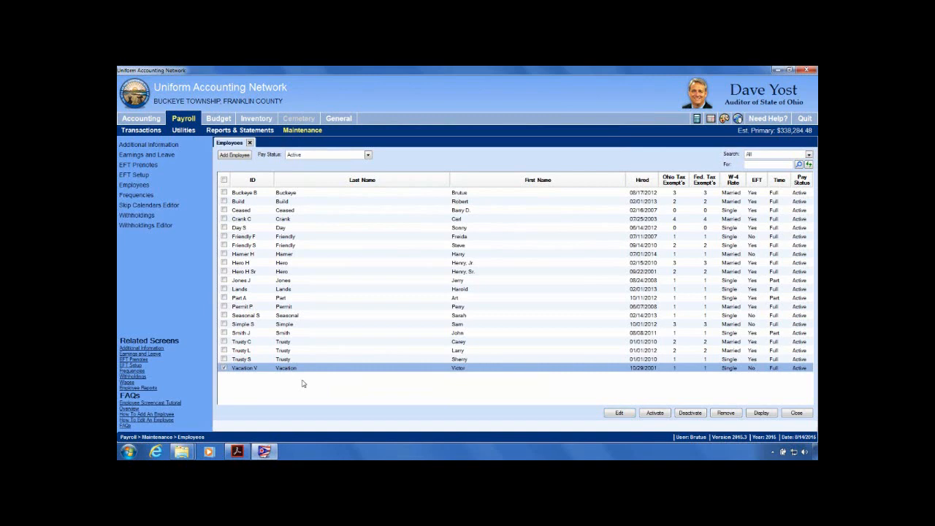
pyautogui.click(619, 413)
pyautogui.click(628, 433)
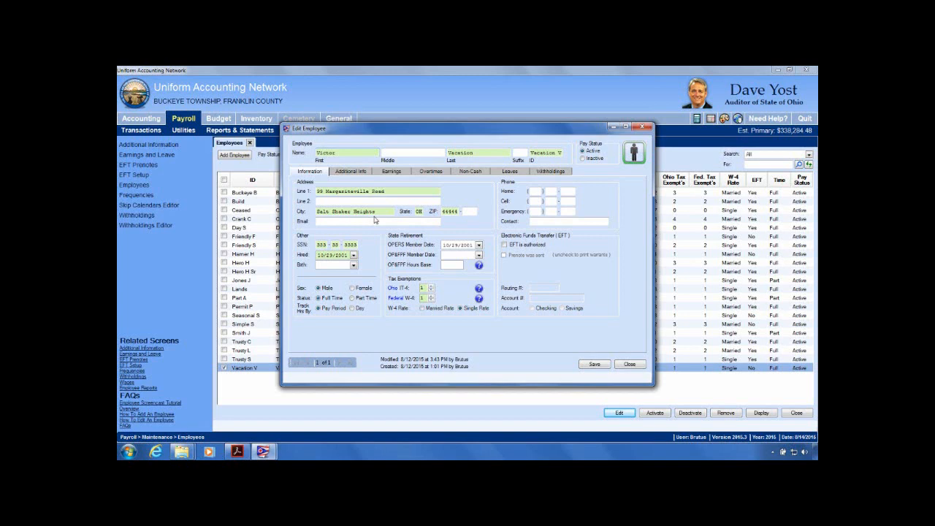
pyautogui.click(392, 171)
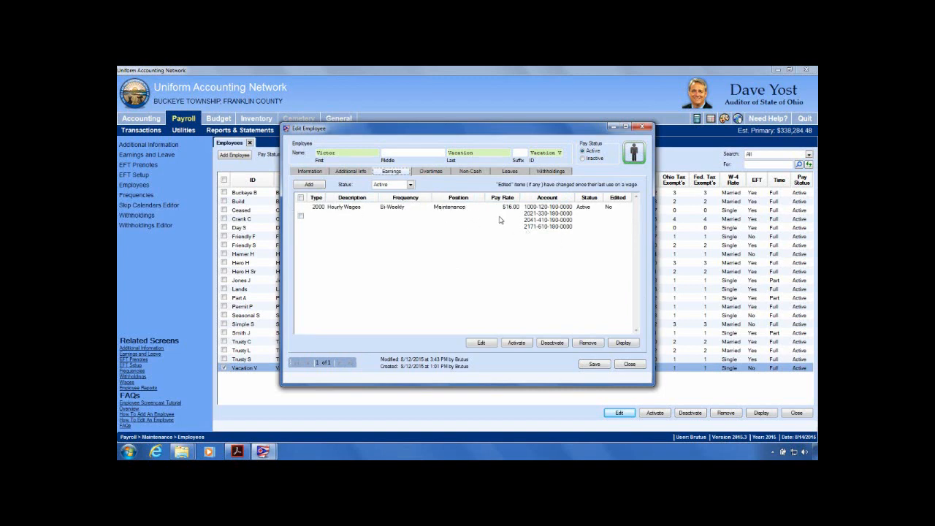
pyautogui.click(442, 172)
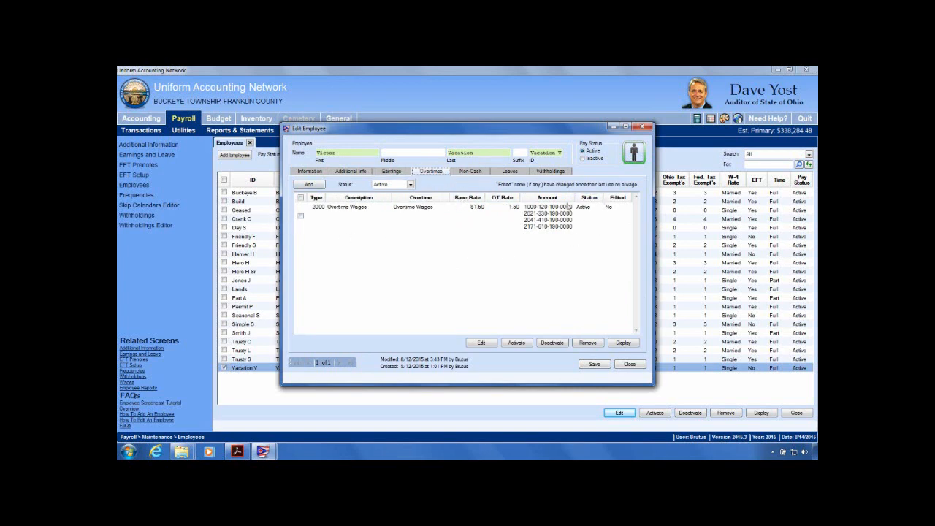
pyautogui.click(560, 172)
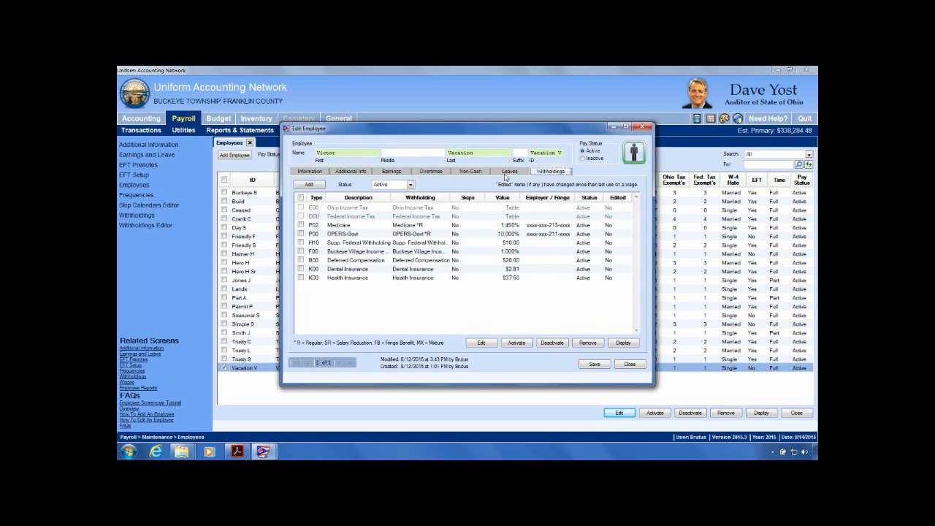
pyautogui.click(508, 172)
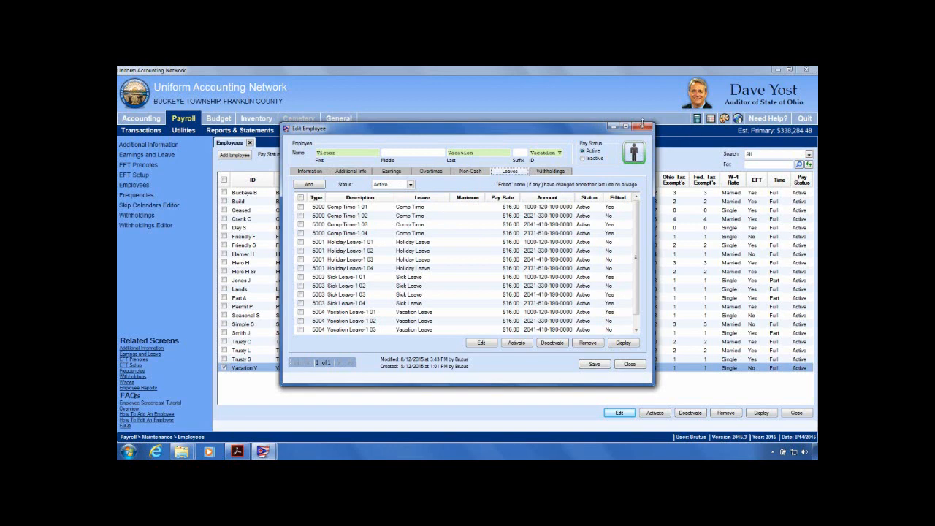
# Step: Enlarge the employee record, mark Sick Leave-1 02, 03 and 04, and compare the leaves with the overtimes
pyautogui.click(626, 128)
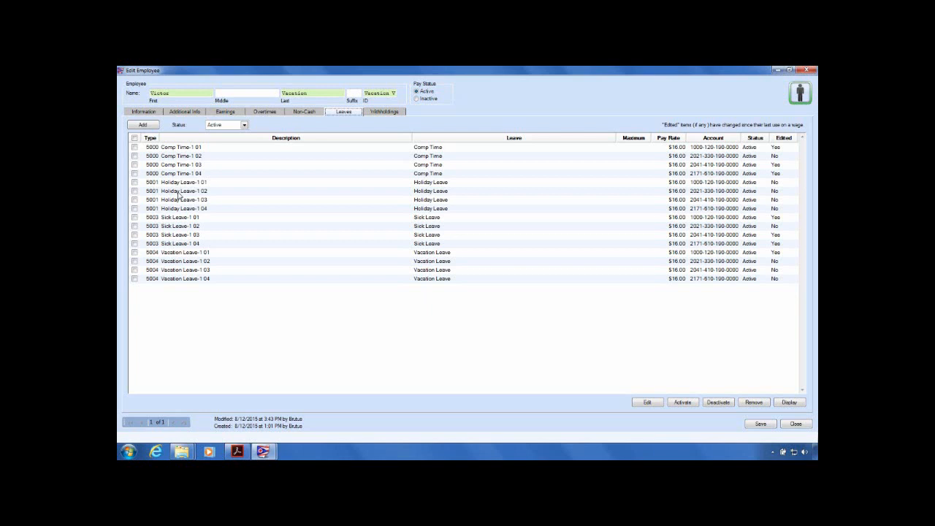
pyautogui.click(134, 226)
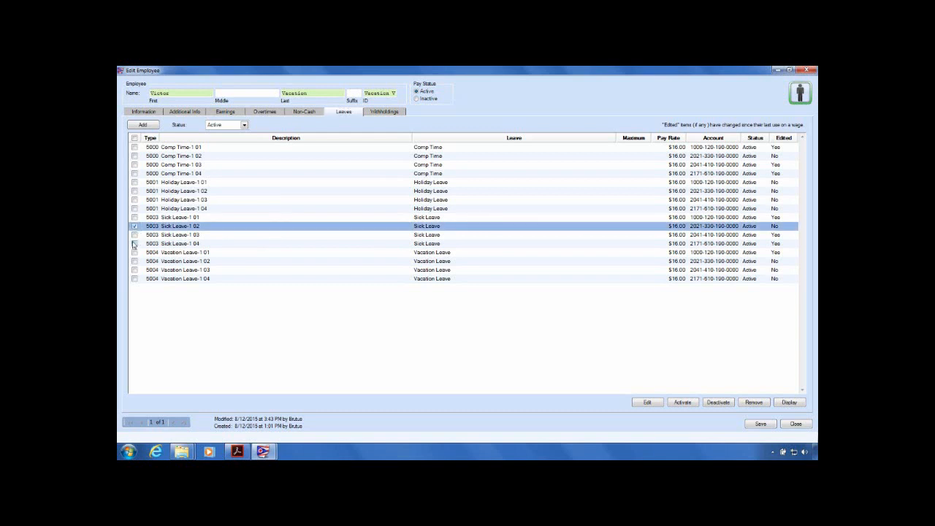
pyautogui.click(135, 235)
pyautogui.click(134, 243)
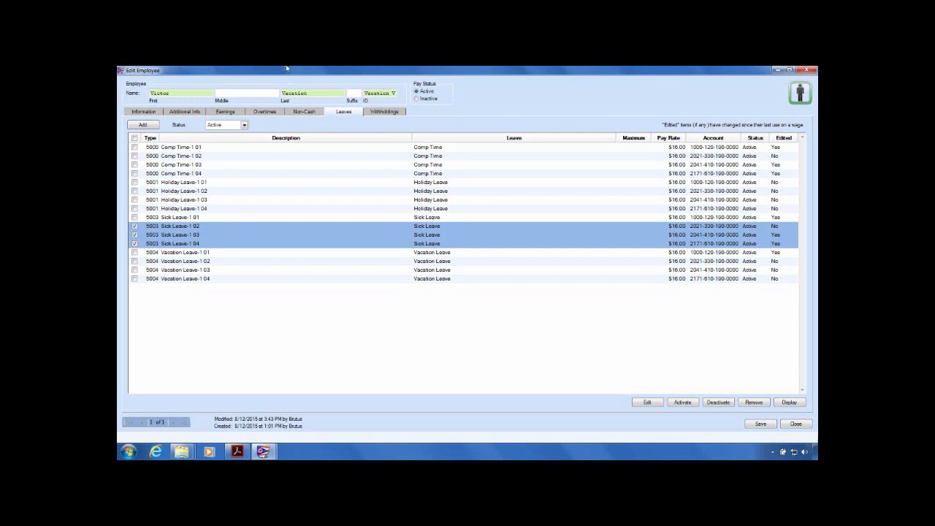
pyautogui.click(264, 112)
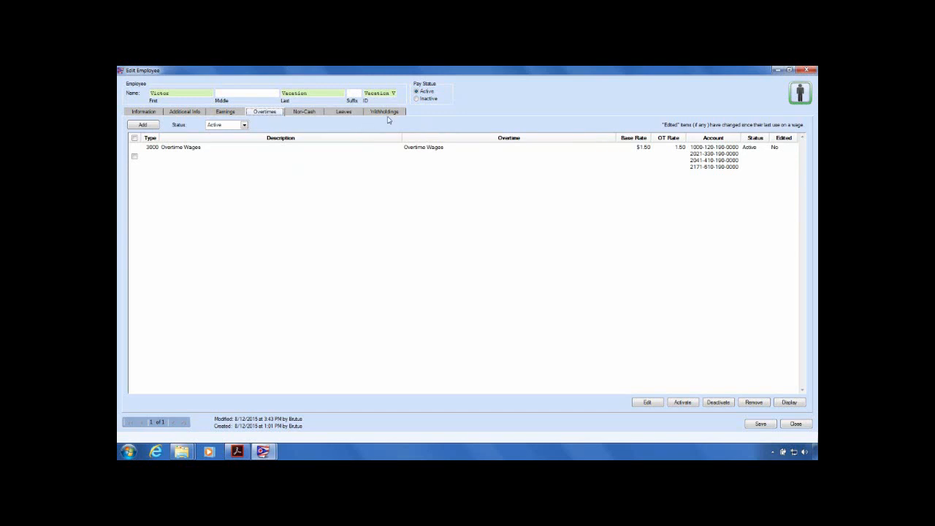
pyautogui.click(349, 113)
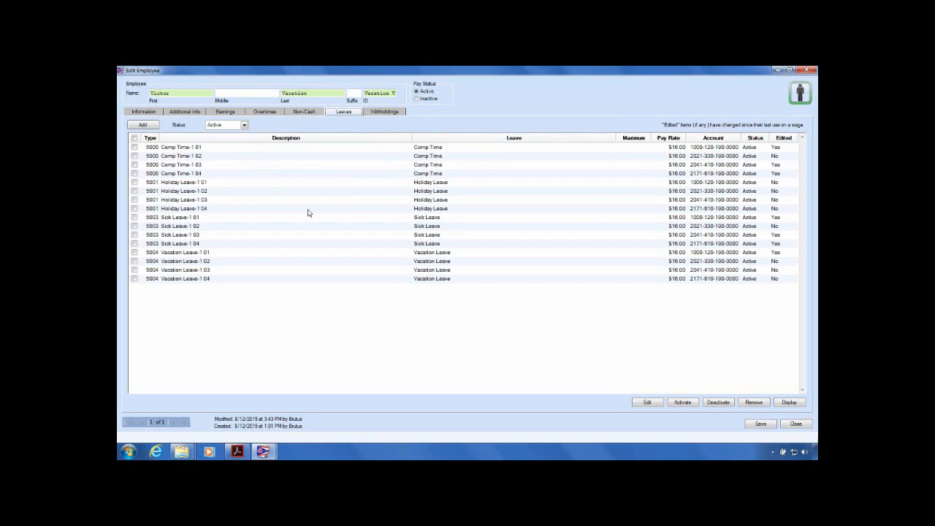
# Step: Open Sick Leave-1 01, 02, 03 and 04 together for editing
pyautogui.click(135, 217)
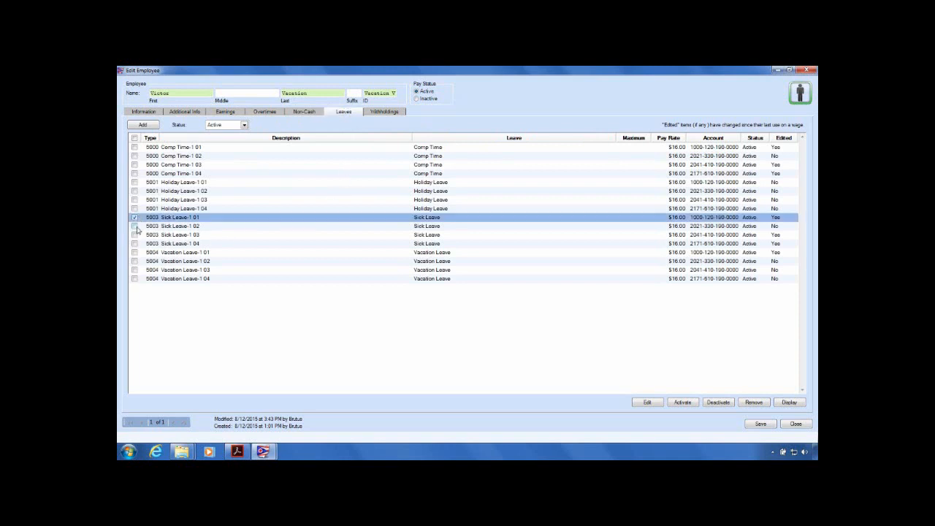
pyautogui.click(134, 226)
pyautogui.click(134, 234)
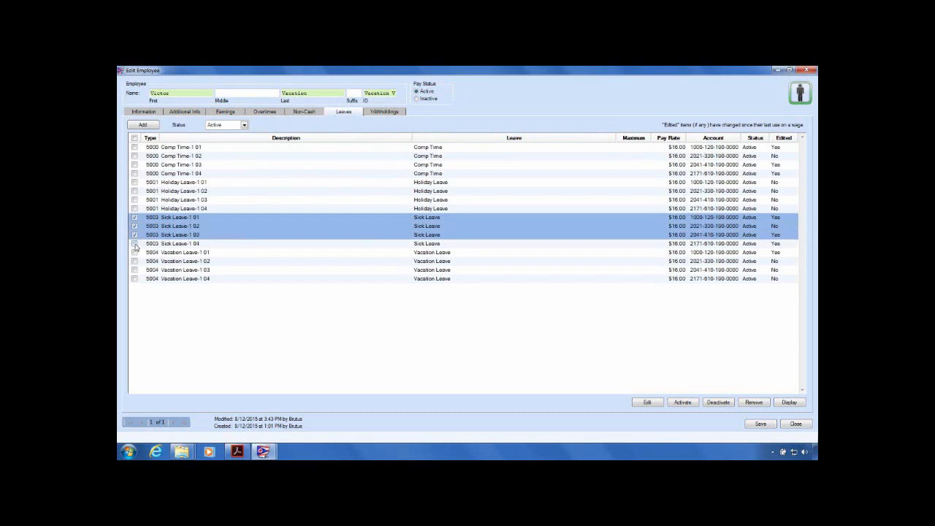
pyautogui.click(135, 243)
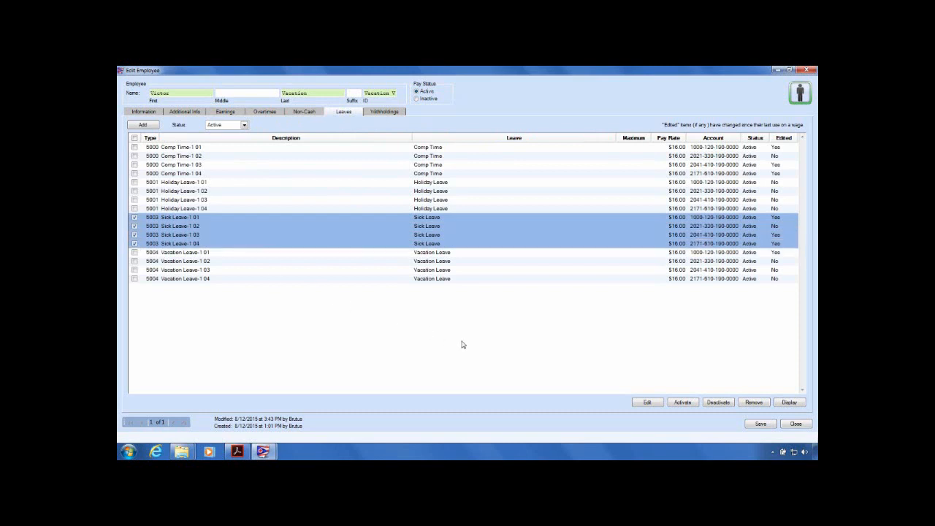
pyautogui.click(646, 402)
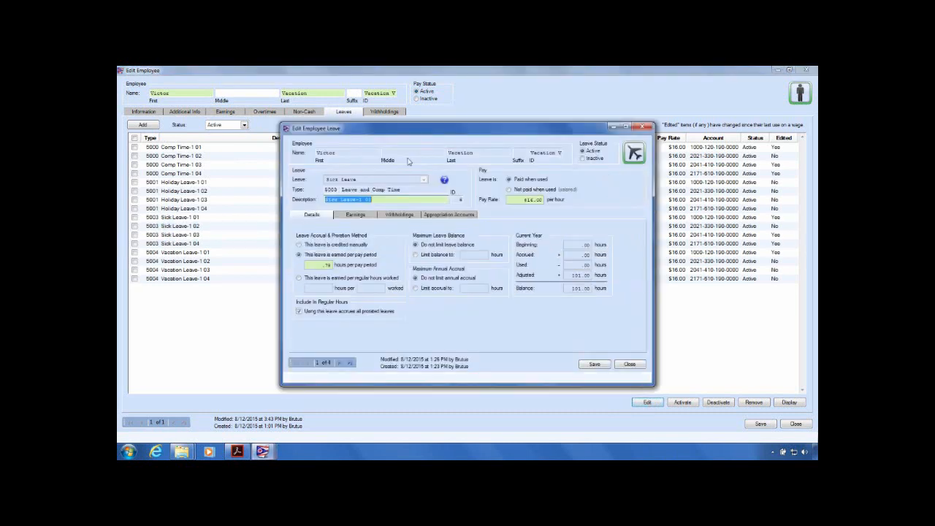
# Step: Browse the details of all four sick leave records and return to Sick Leave-1 01
pyautogui.click(390, 198)
pyautogui.click(340, 363)
pyautogui.click(340, 363)
pyautogui.click(340, 363)
pyautogui.click(296, 362)
# Step: Check the appropriation accounts of Sick Leave-1 01 and 02 and the accrual details of Sick Leave-1 02, and return to the first record
pyautogui.click(445, 217)
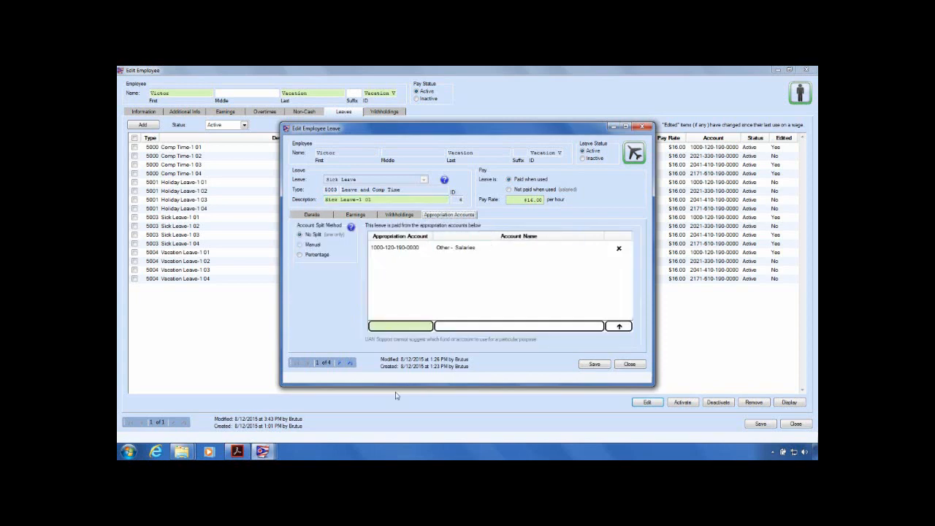
pyautogui.click(338, 363)
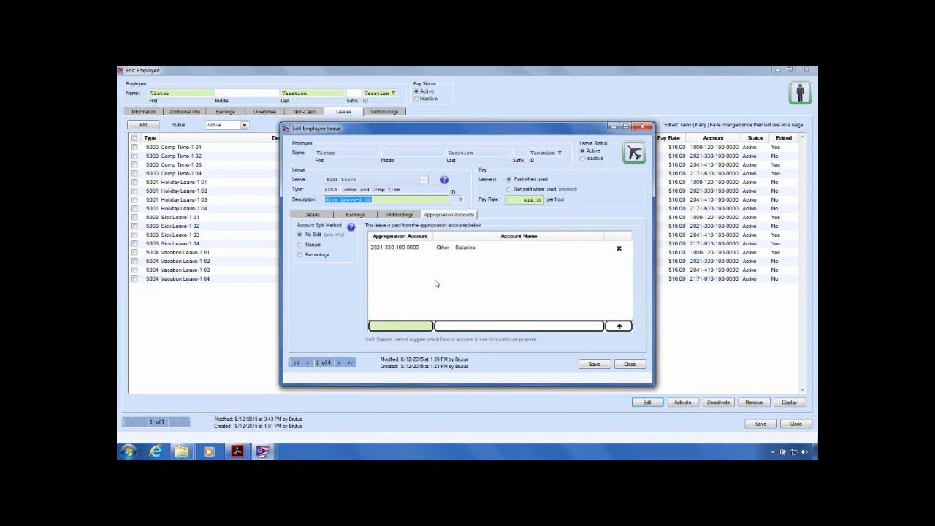
pyautogui.click(319, 216)
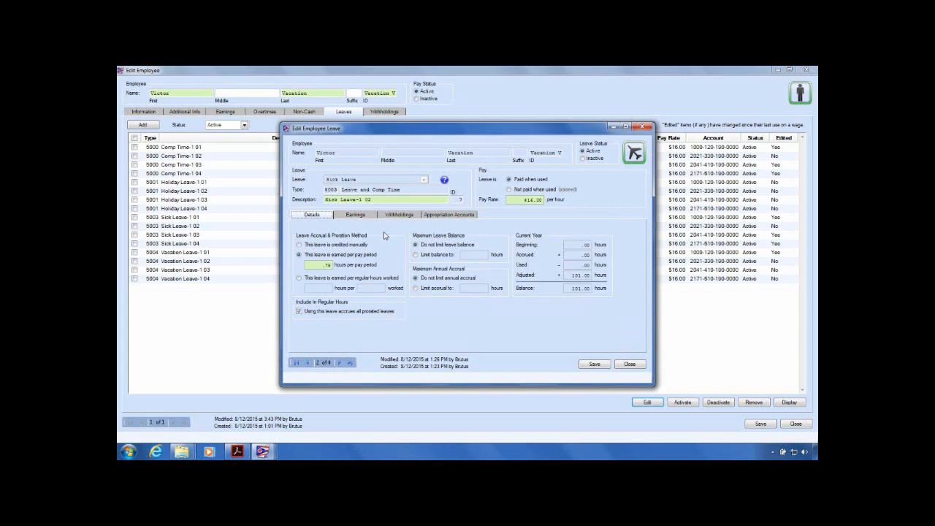
pyautogui.click(330, 266)
pyautogui.click(309, 364)
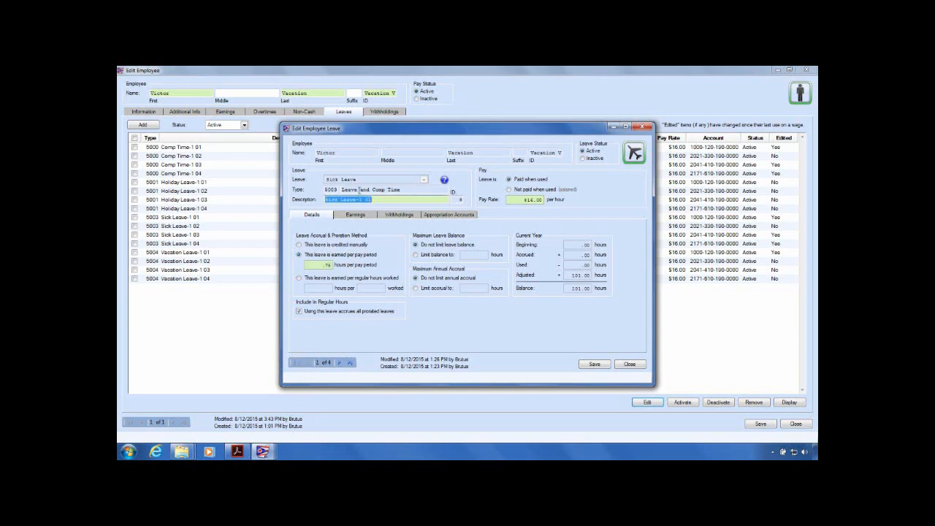
# Step: Review the WH earning of Sick Leave-1 01 and the withholdings it inherits
pyautogui.click(356, 215)
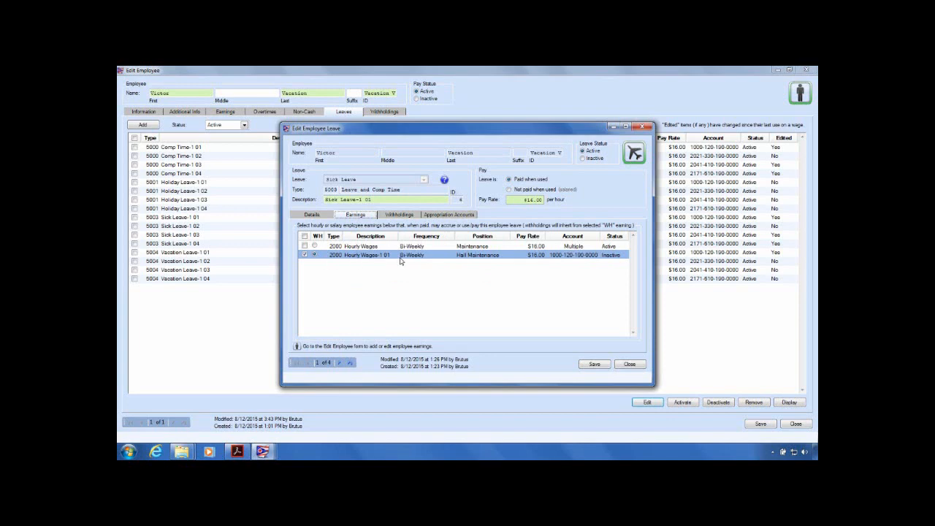
pyautogui.click(398, 217)
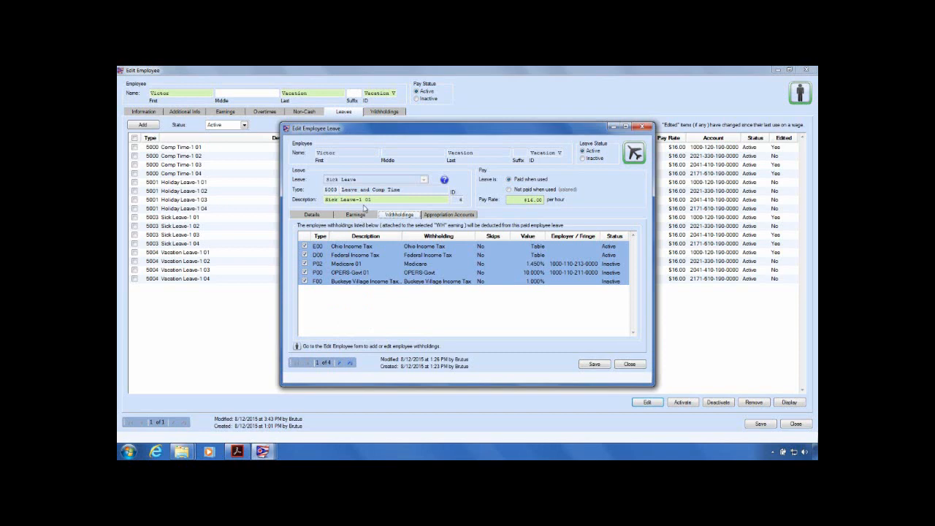
pyautogui.click(362, 215)
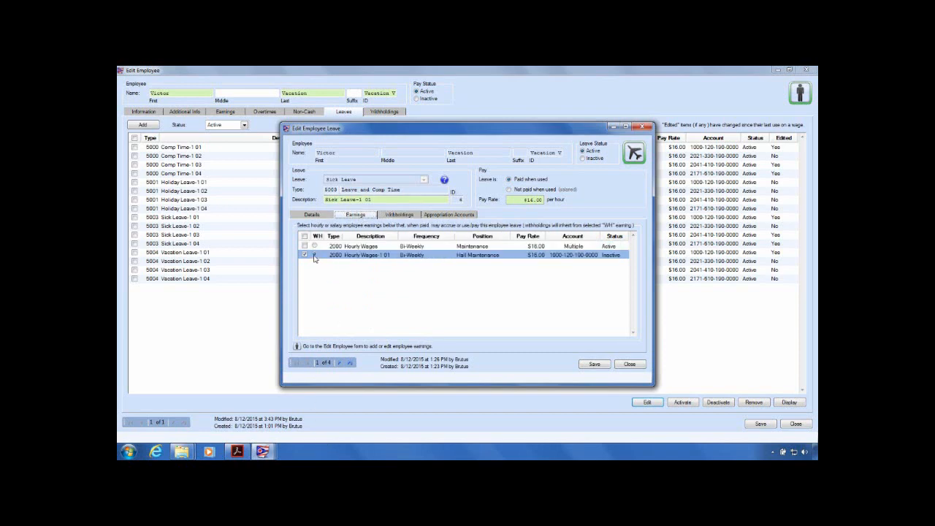
# Step: Examine the WH earning of Sick Leave-1 02 and compare it with the withholdings that leave inherits
pyautogui.click(341, 363)
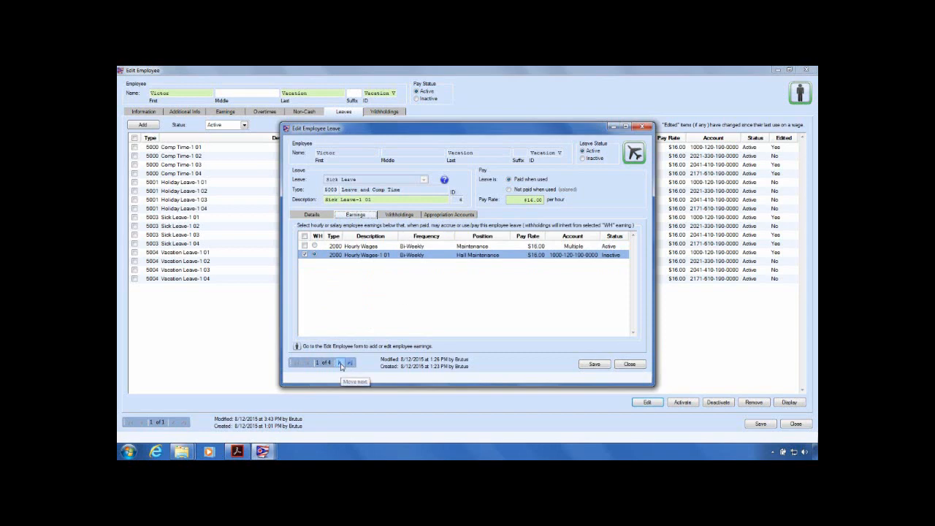
pyautogui.click(381, 199)
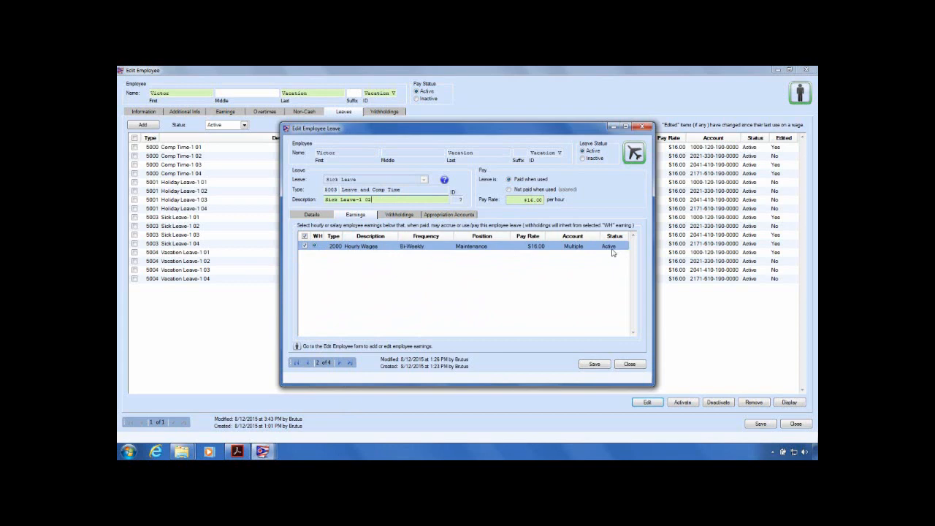
pyautogui.click(315, 249)
pyautogui.click(399, 216)
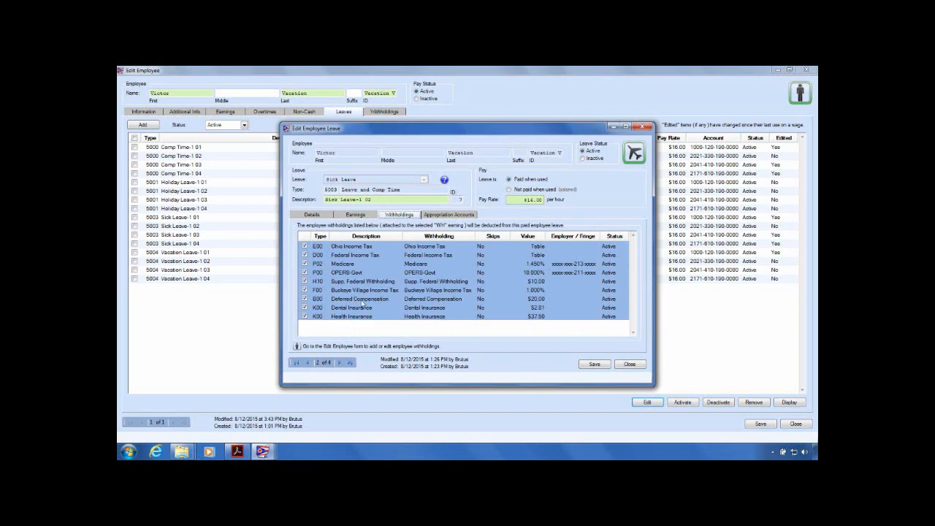
pyautogui.click(363, 217)
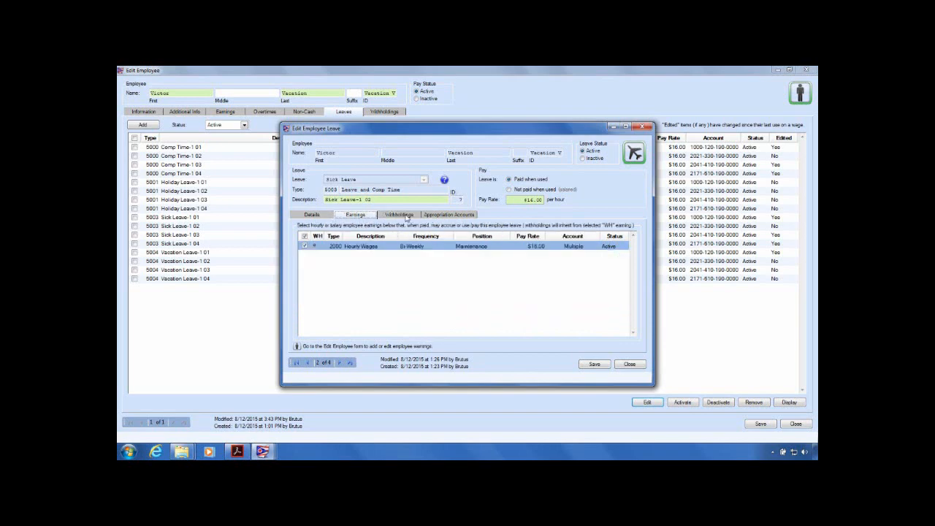
pyautogui.click(409, 217)
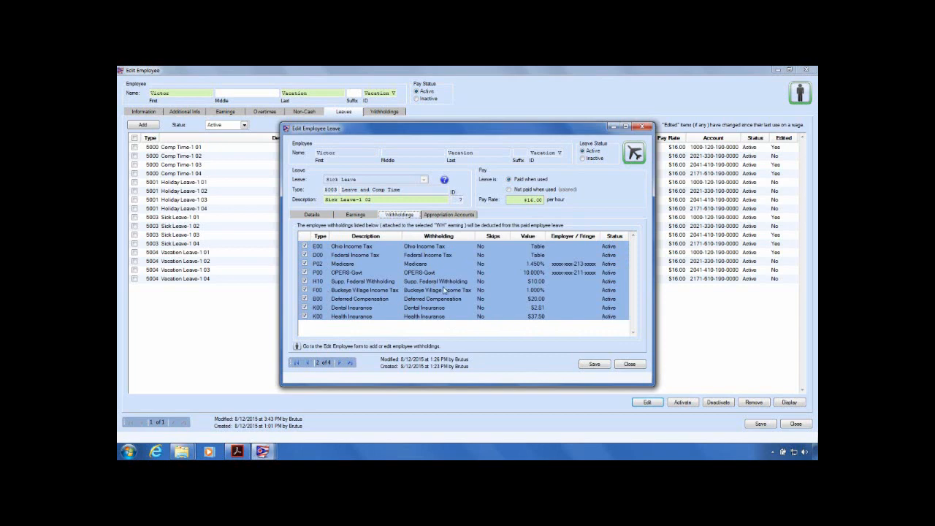
pyautogui.click(372, 214)
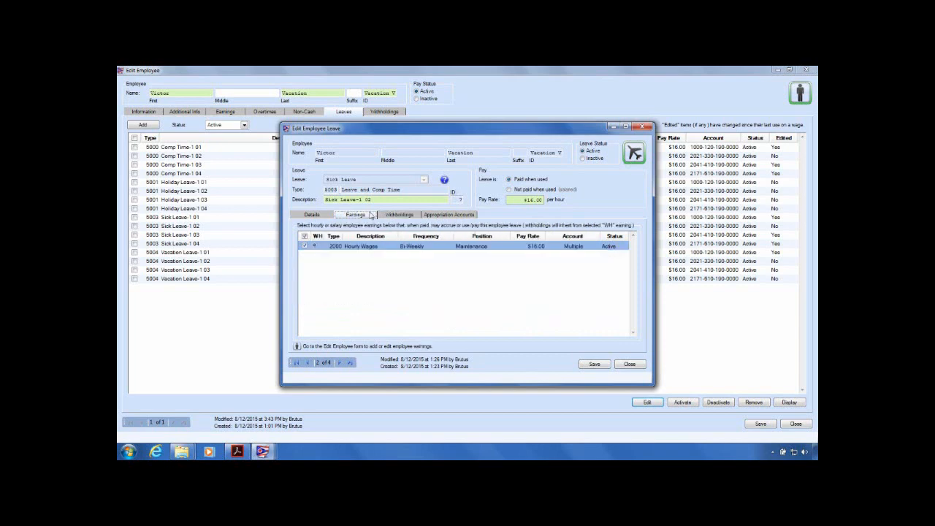
pyautogui.click(404, 215)
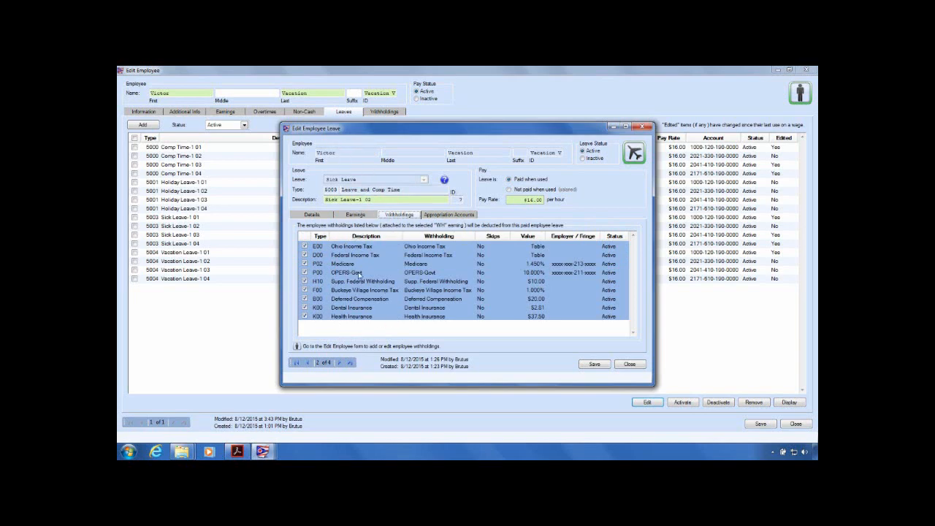
# Step: Compare the withholdings of Sick Leave-1 03 and 04 with those of Sick Leave-1 02, and close the leave form
pyautogui.click(339, 365)
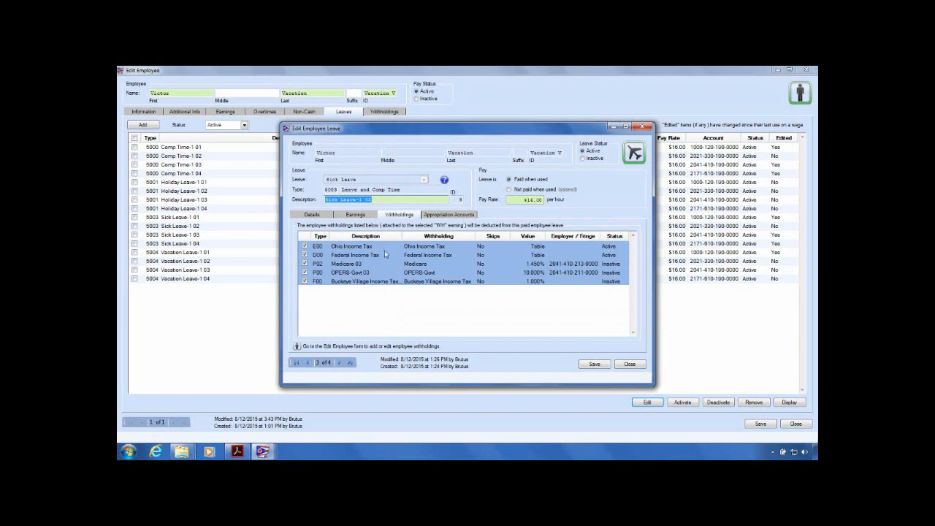
pyautogui.click(339, 363)
pyautogui.click(308, 363)
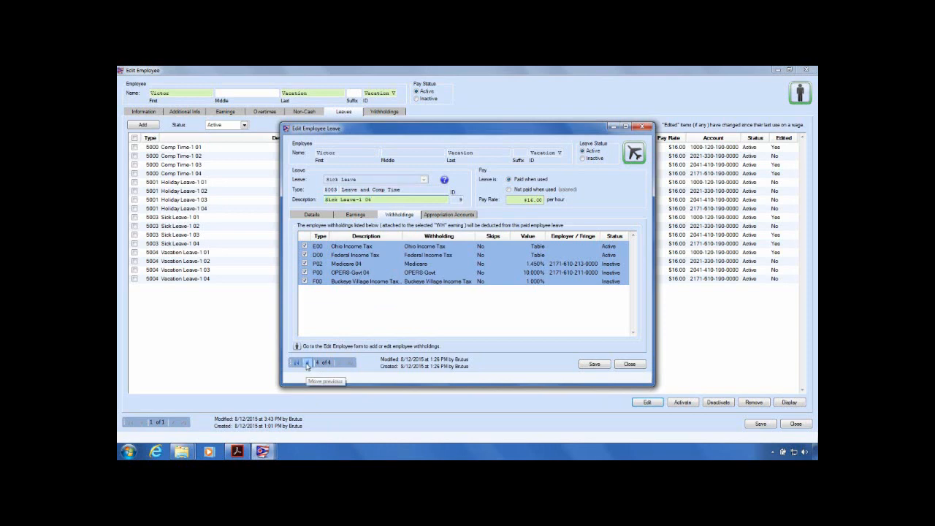
pyautogui.click(308, 363)
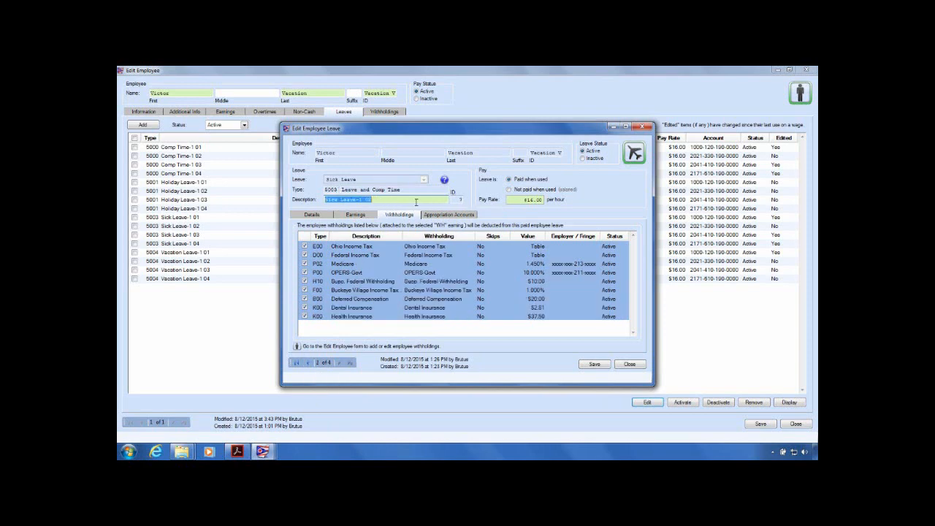
pyautogui.click(372, 202)
pyautogui.click(642, 127)
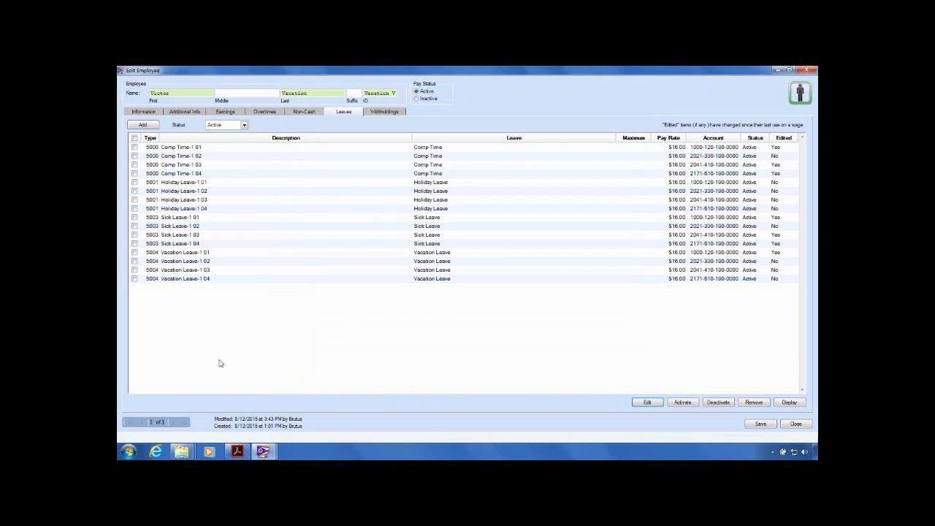
# Step: Compare the employee's list of leaves with the active hourly wages earning, and return to the leaves
pyautogui.click(219, 158)
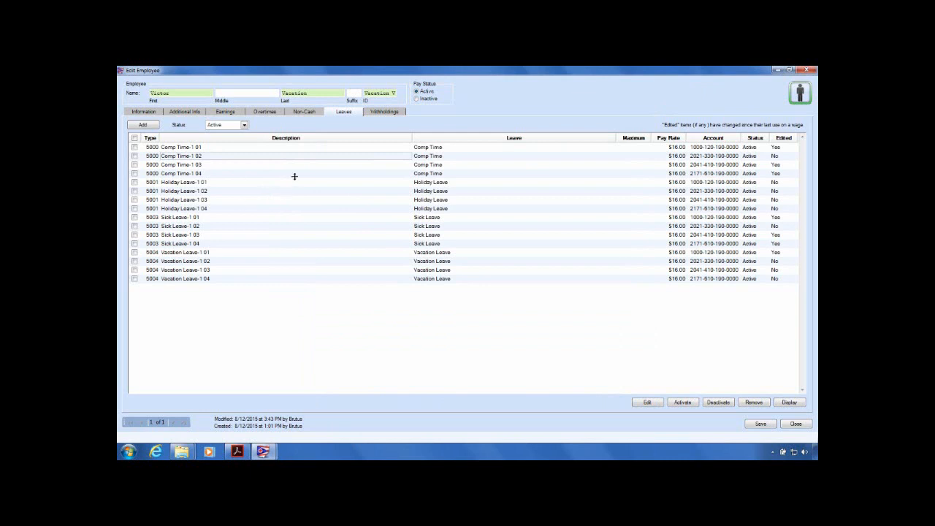
pyautogui.click(183, 158)
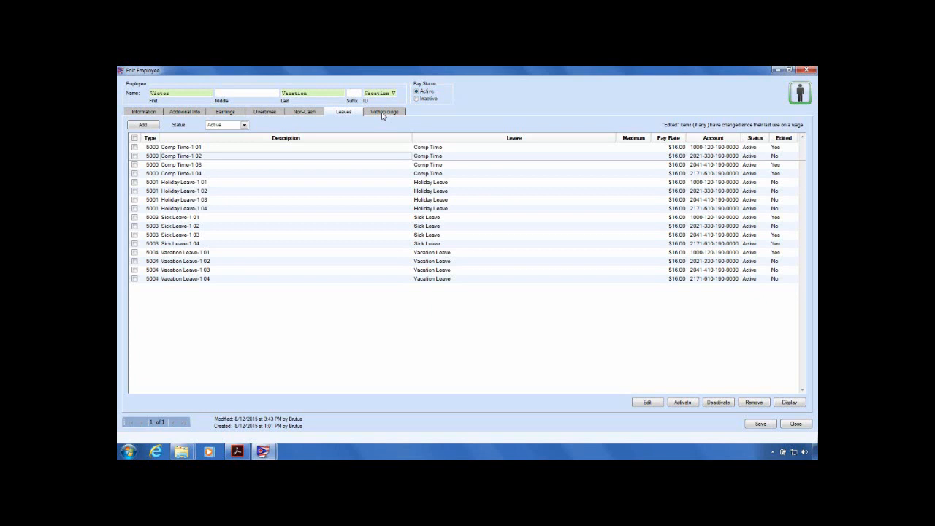
pyautogui.click(241, 112)
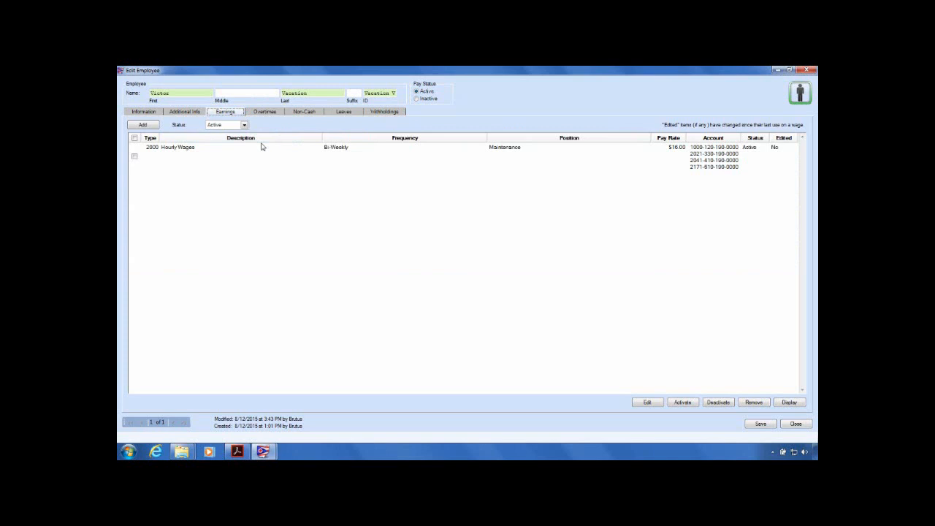
pyautogui.click(343, 111)
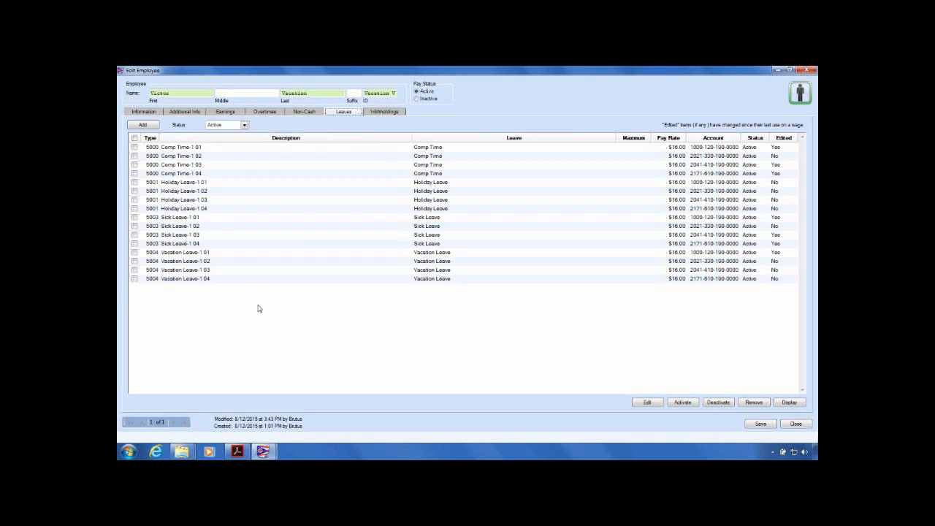
# Step: Deactivate all of the employee's active leaves except the 02 versions of Comp Time, Holiday Leave, Sick Leave and Vacation Leave
pyautogui.click(135, 138)
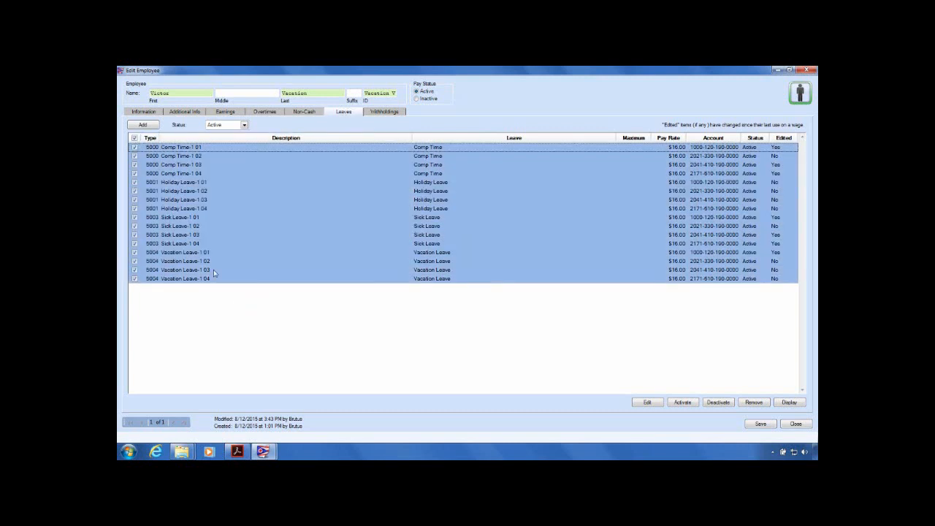
pyautogui.click(134, 261)
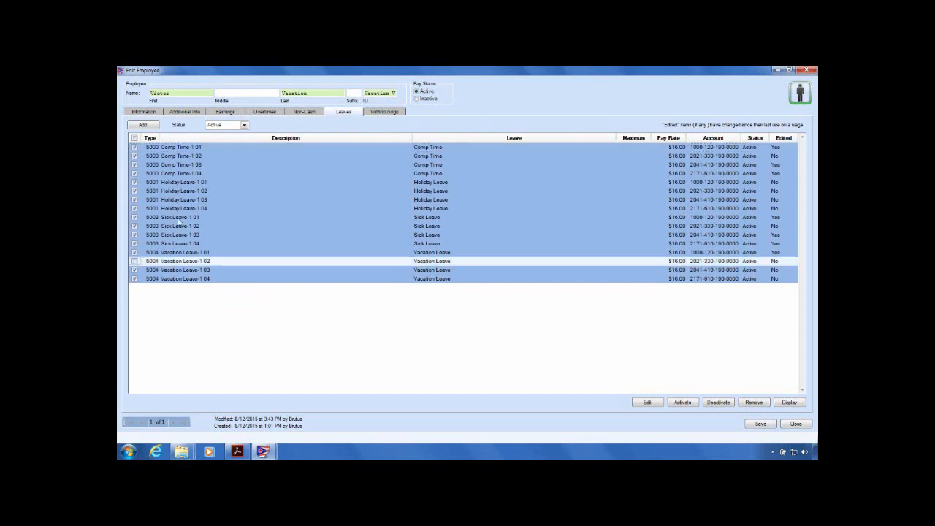
pyautogui.click(134, 226)
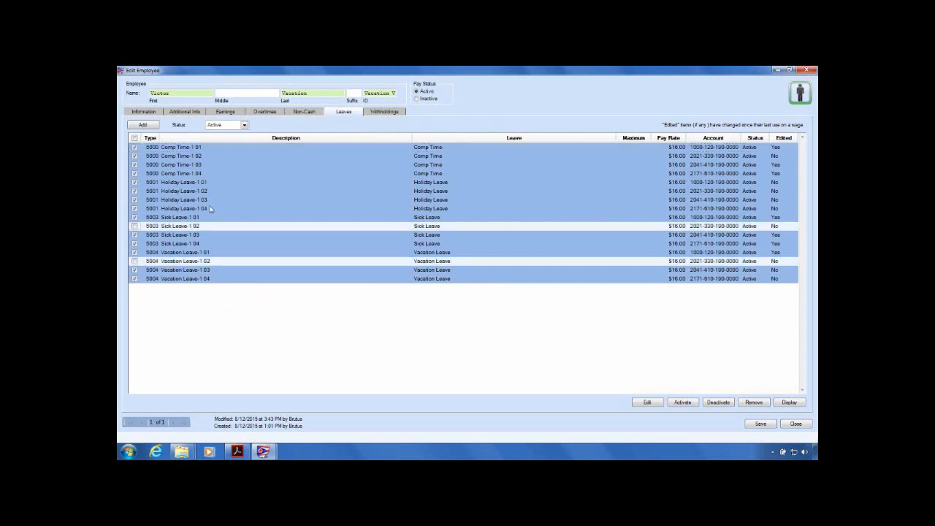
pyautogui.click(134, 191)
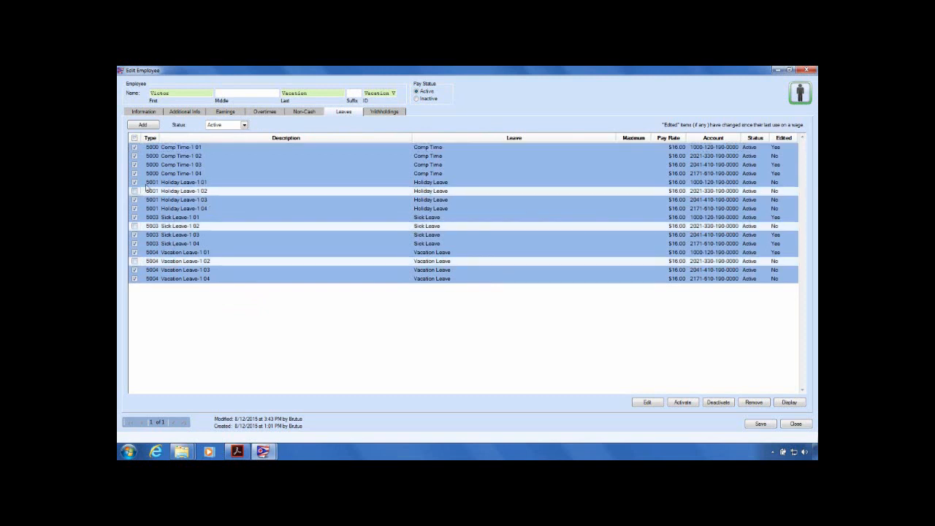
pyautogui.click(135, 155)
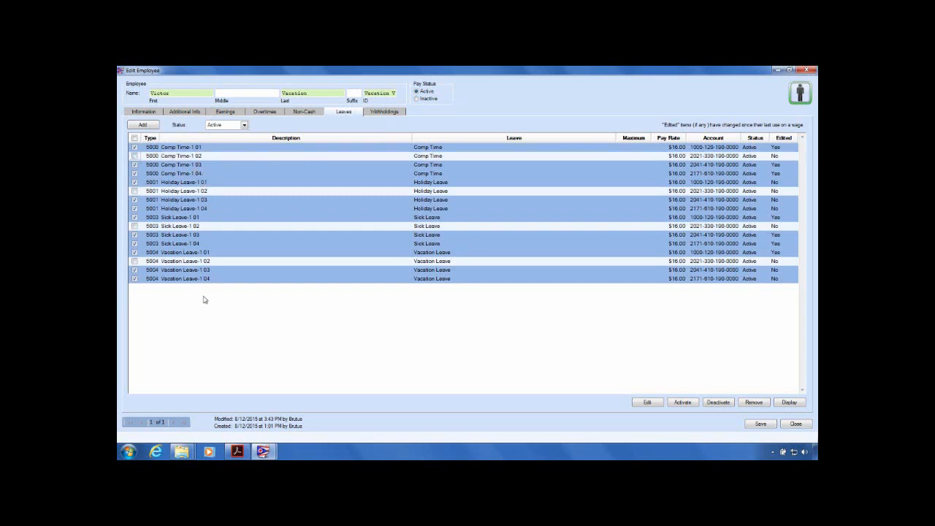
pyautogui.click(719, 403)
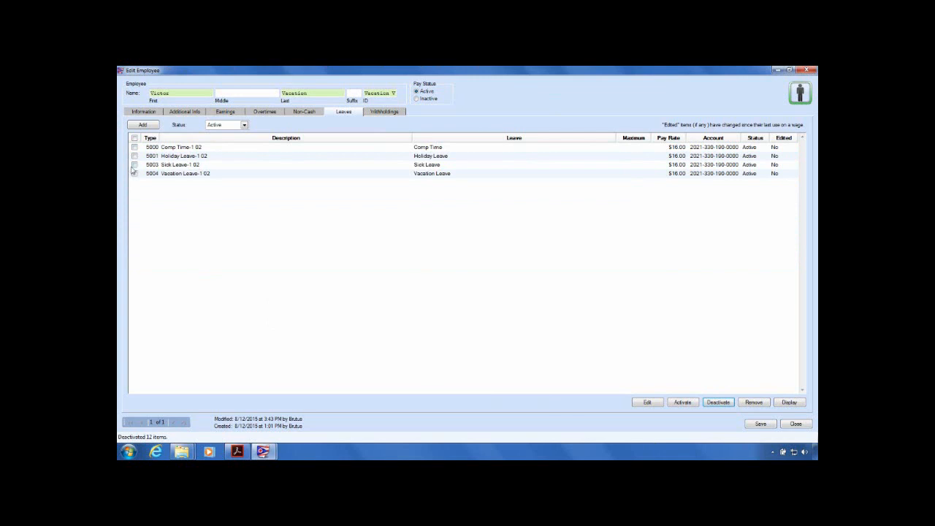
# Step: Rename the Sick Leave-1 02 leave as Sick Leave and update the hours it earns per pay period
pyautogui.click(135, 165)
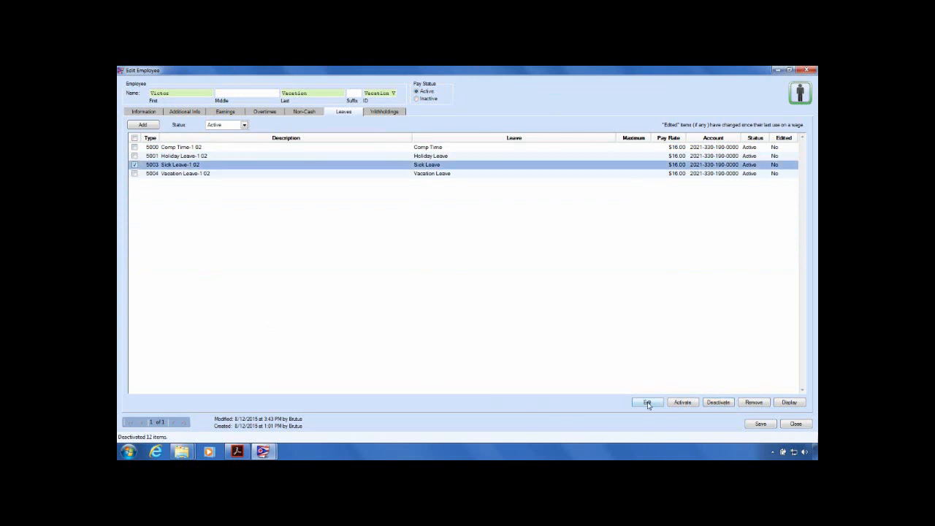
pyautogui.click(647, 402)
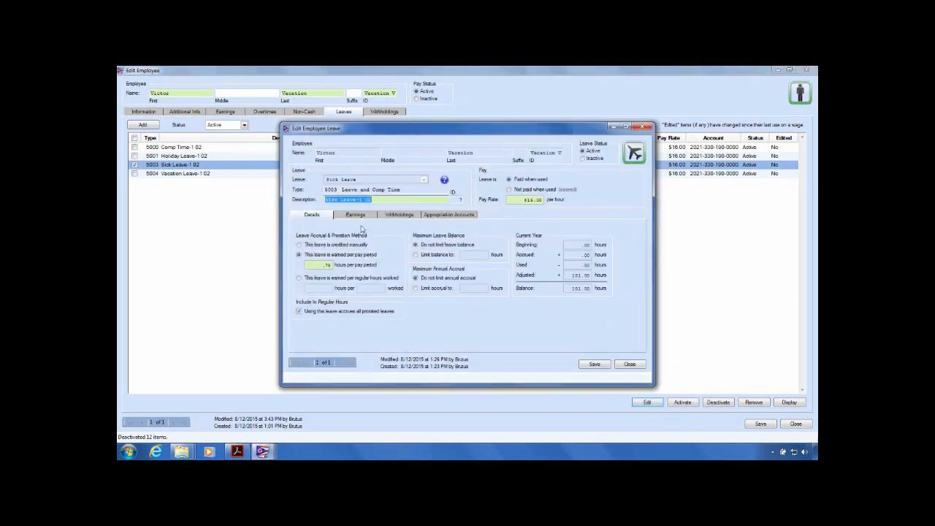
pyautogui.click(381, 200)
pyautogui.press('BackSpace')
pyautogui.press('BackSpace')
pyautogui.click(327, 264)
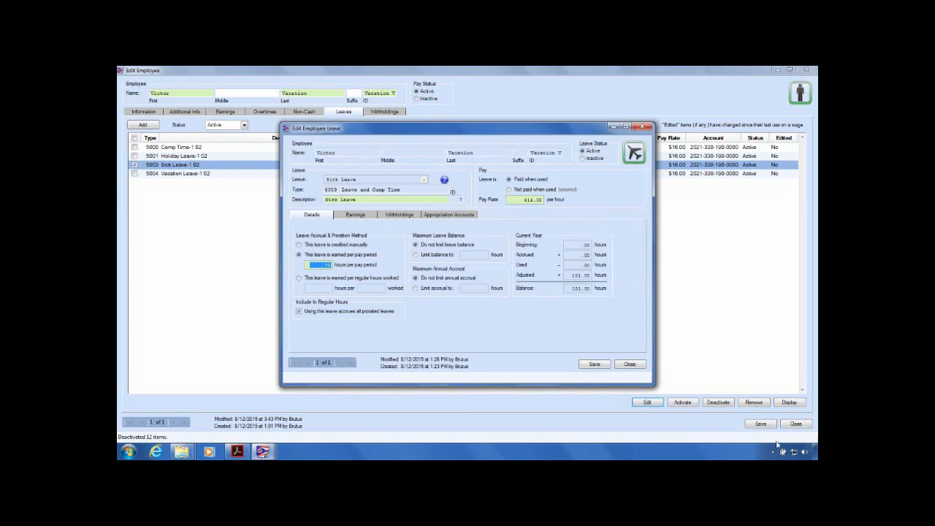
pyautogui.write('4')
pyautogui.write('10')
# Step: Review the Hourly Wages WH earning selected for Sick Leave and the withholdings inherited from it
pyautogui.click(363, 215)
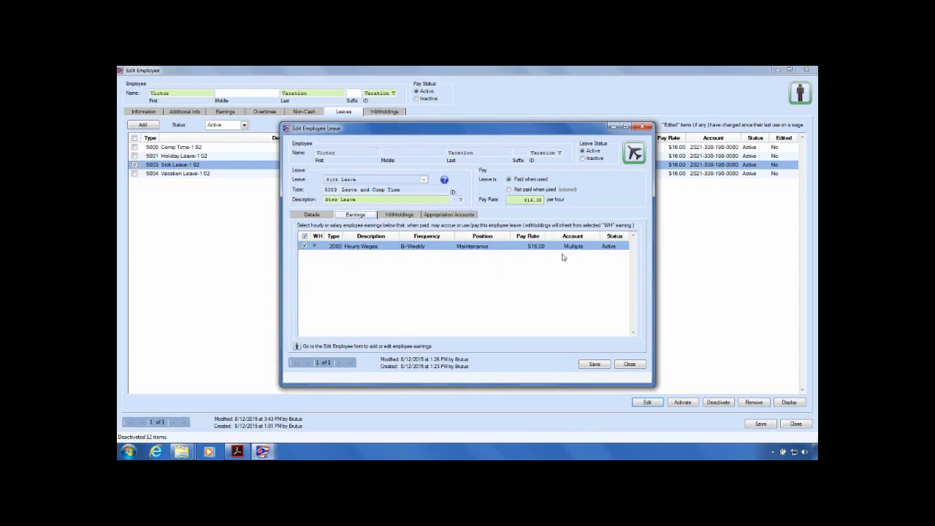
pyautogui.click(304, 247)
pyautogui.click(398, 214)
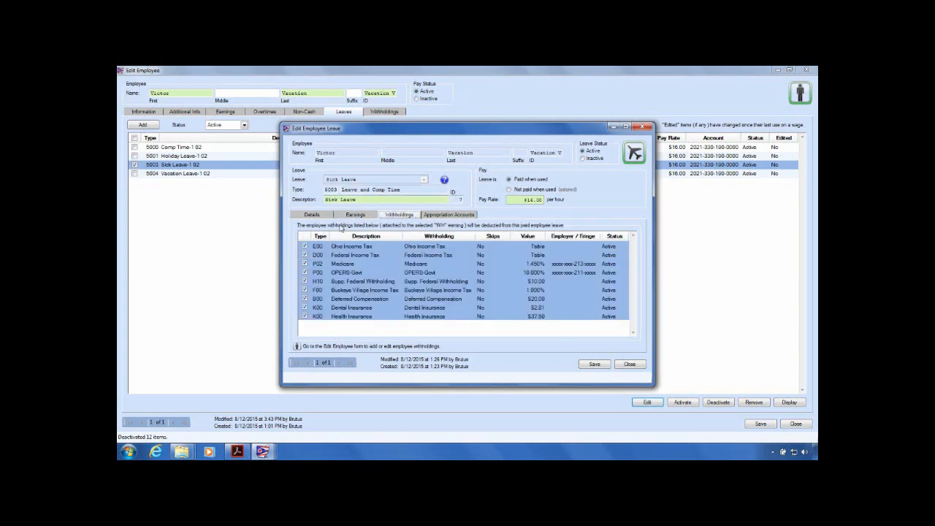
pyautogui.click(356, 215)
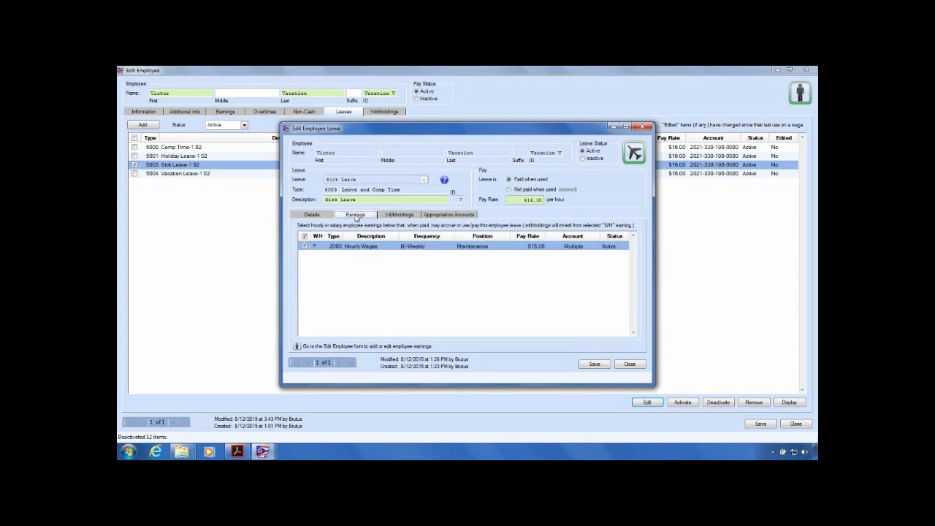
pyautogui.click(409, 216)
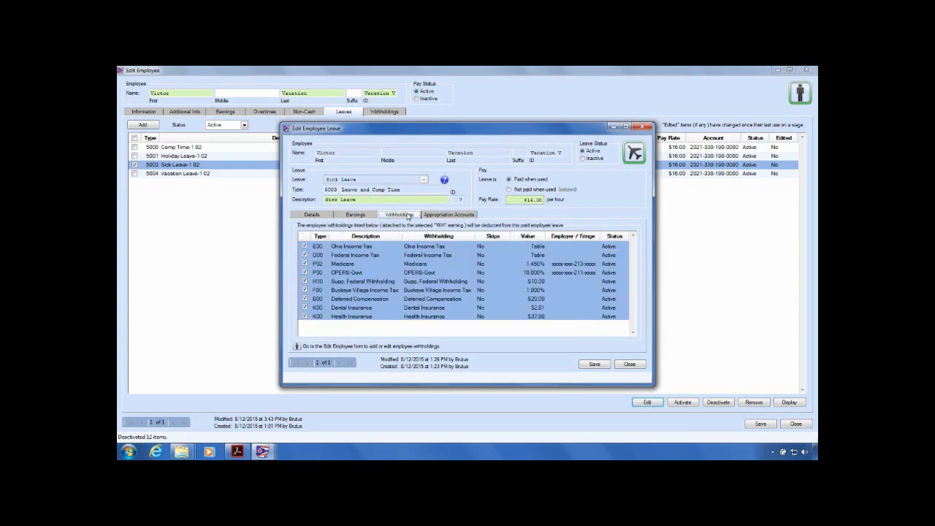
pyautogui.click(356, 215)
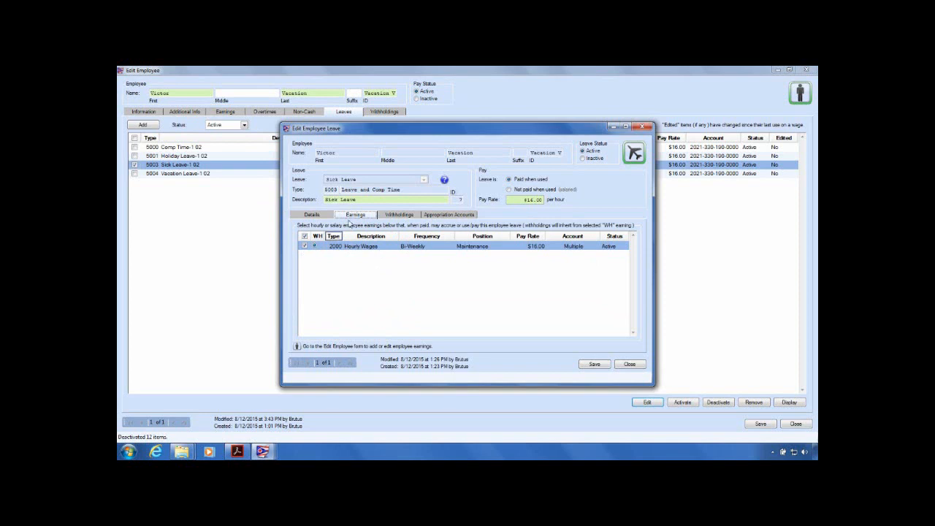
pyautogui.click(403, 217)
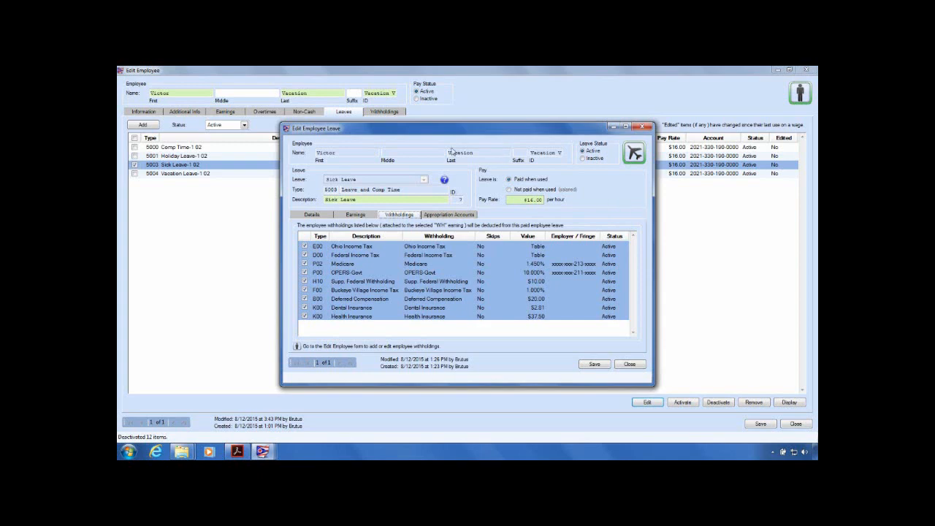
pyautogui.click(436, 216)
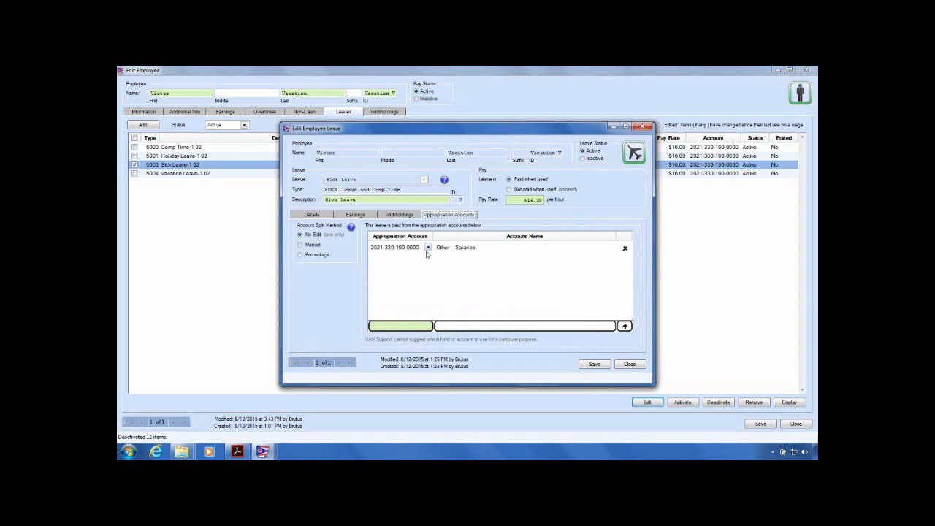
pyautogui.click(429, 249)
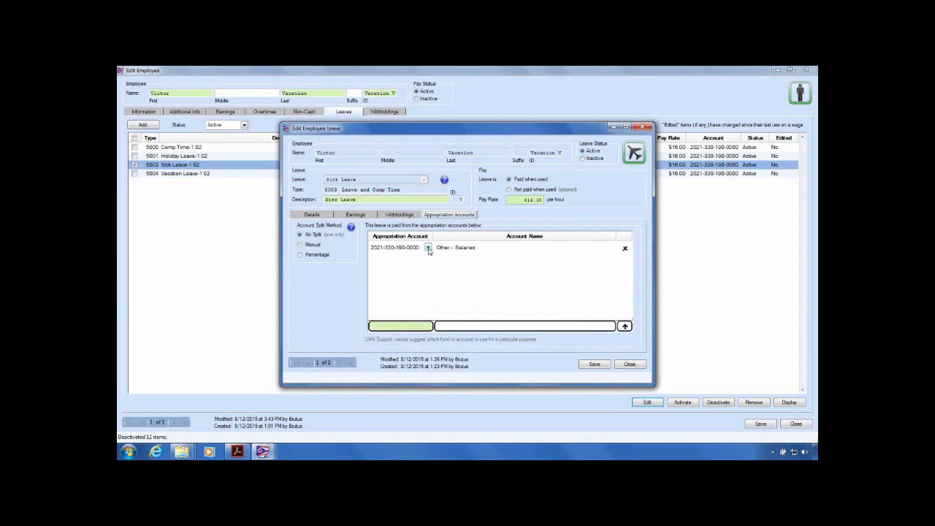
pyautogui.click(300, 254)
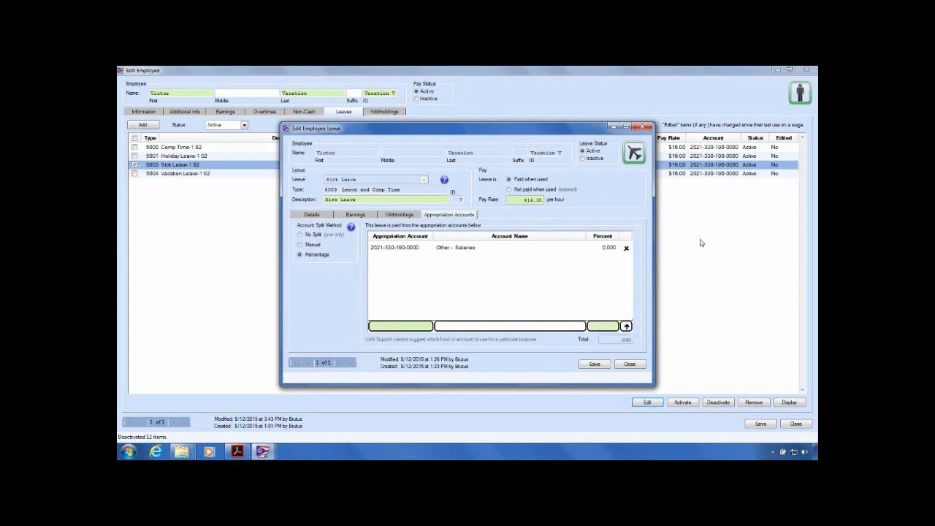
pyautogui.click(428, 326)
pyautogui.click(429, 326)
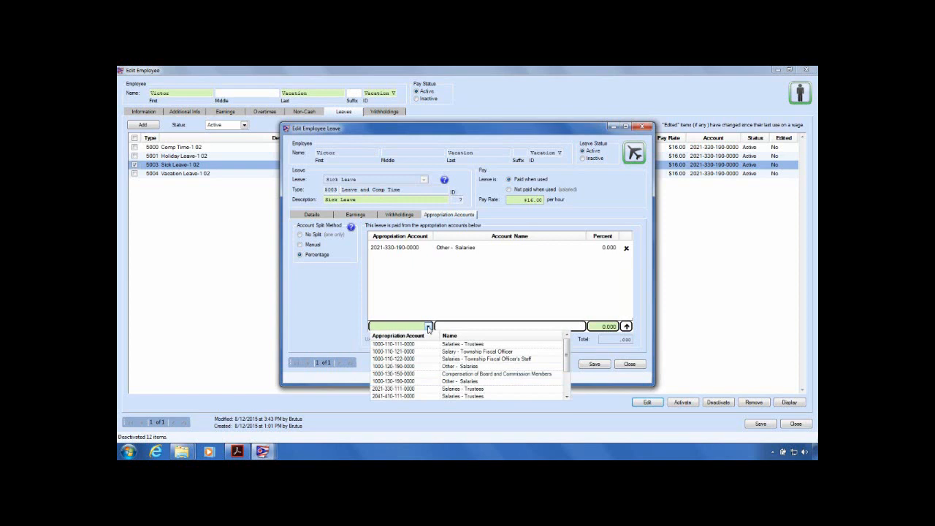
pyautogui.write('1000')
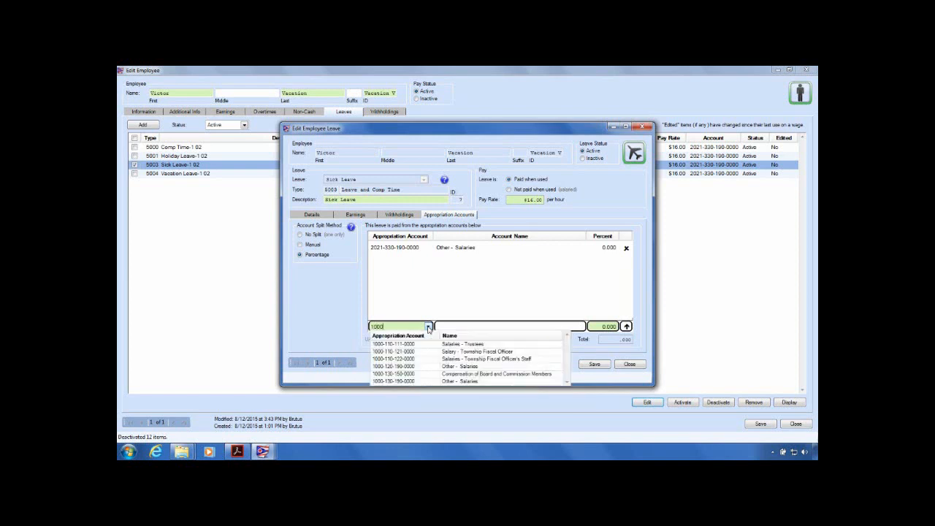
pyautogui.write('-120')
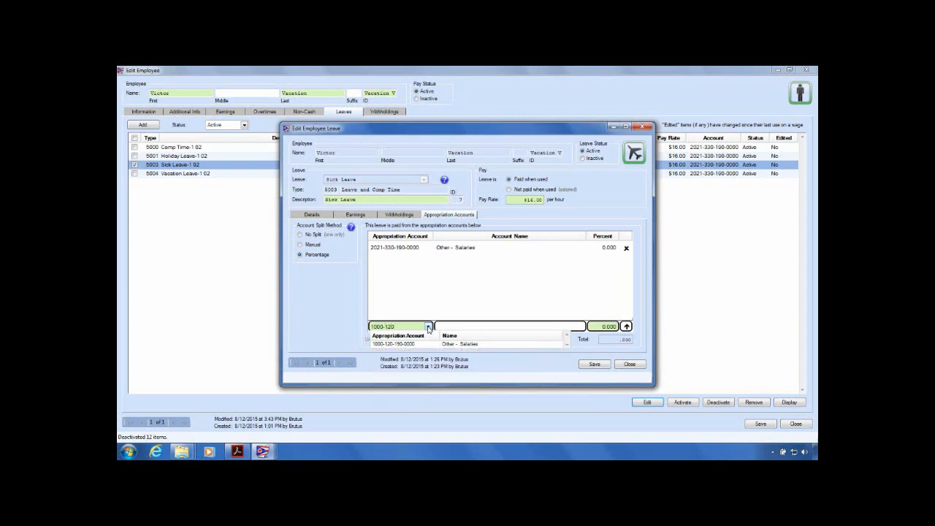
pyautogui.click(419, 344)
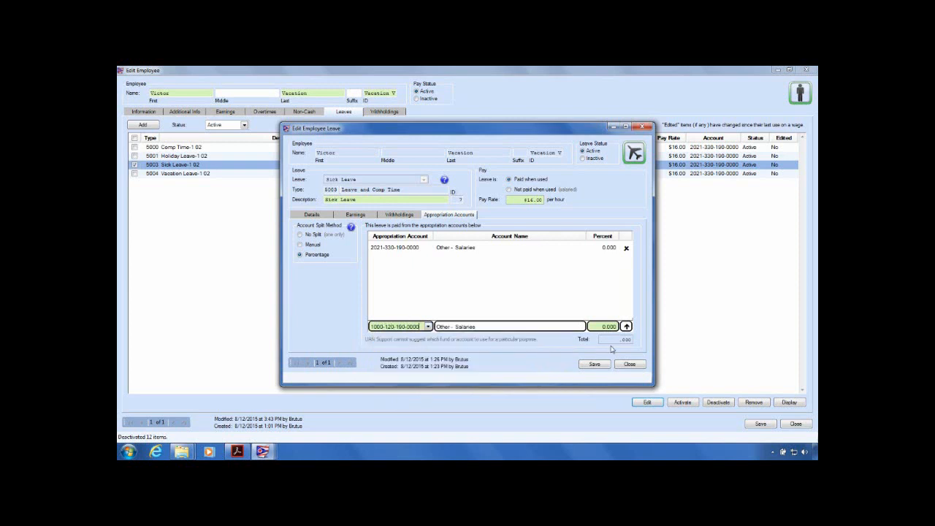
pyautogui.press('Return')
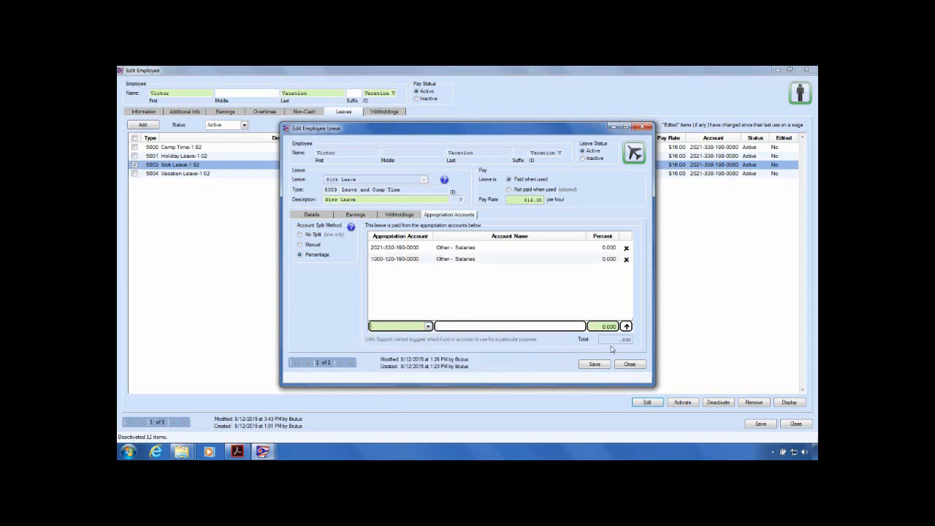
pyautogui.click(427, 326)
pyautogui.write('2041')
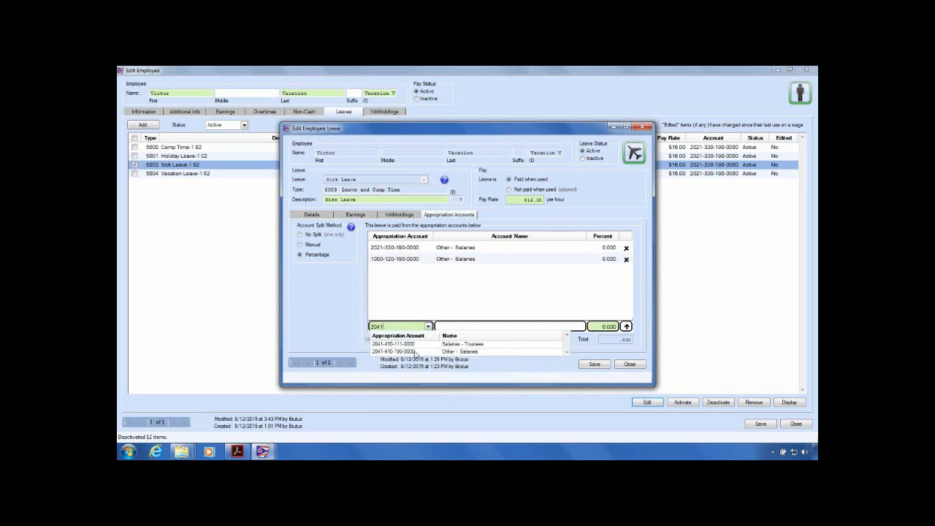
pyautogui.click(417, 351)
pyautogui.press('Return')
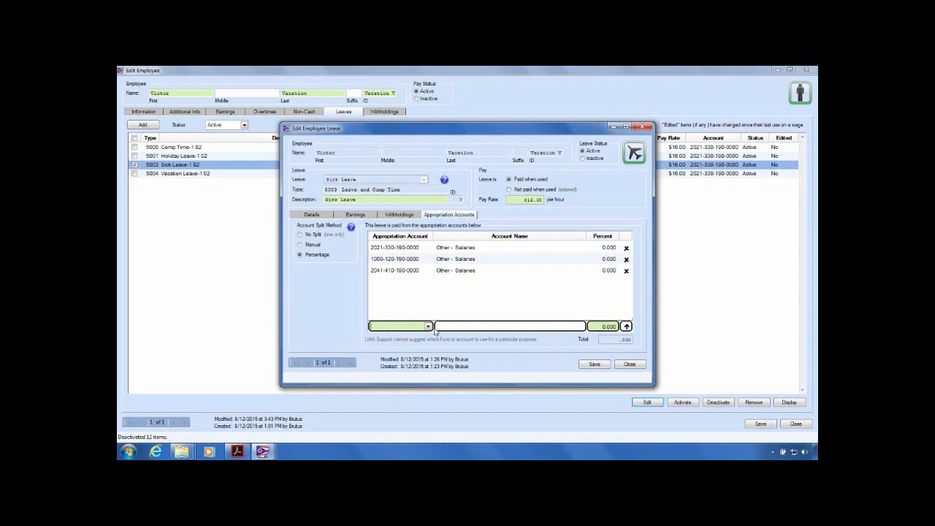
pyautogui.click(428, 326)
pyautogui.write('2171')
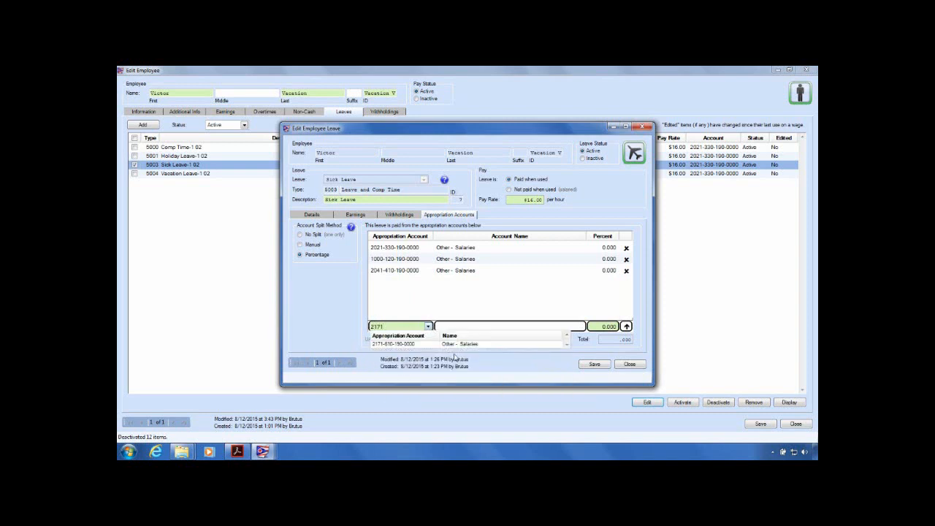
pyautogui.click(454, 344)
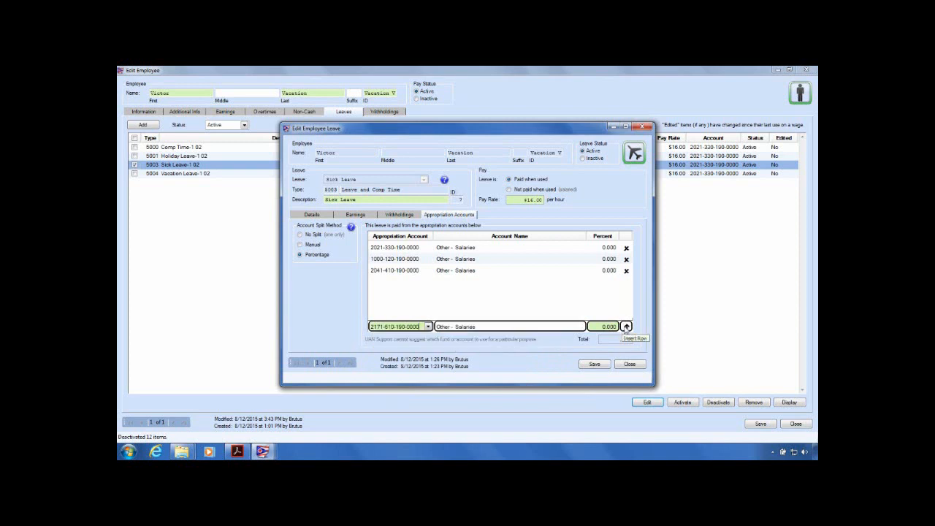
pyautogui.click(626, 327)
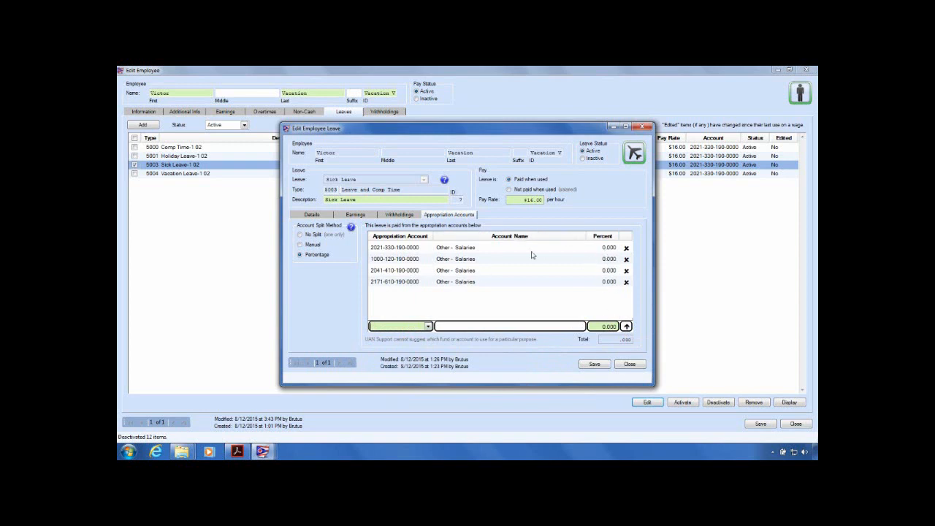
# Step: Sort the Sick Leave accounts by number, allocate 25 percent to each of the four, and save and close the leave
pyautogui.click(392, 237)
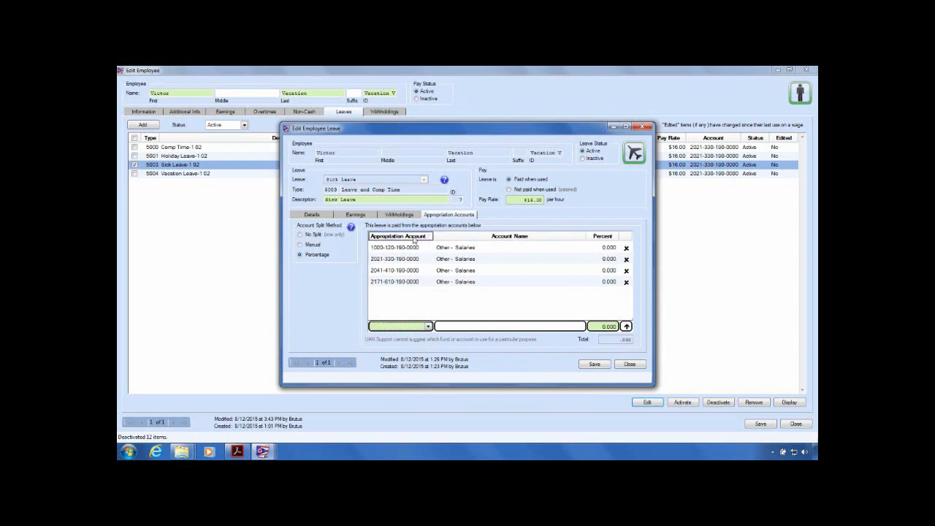
pyautogui.click(612, 248)
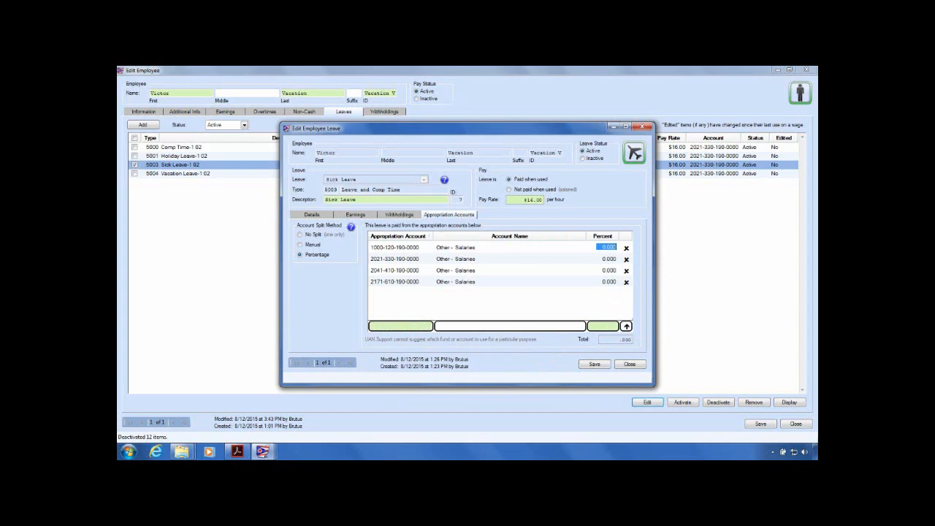
pyautogui.write('25')
pyautogui.press('Return')
pyautogui.write('25')
pyautogui.press('Return')
pyautogui.write('25')
pyautogui.press('Return')
pyautogui.write('25')
pyautogui.press('Return')
pyautogui.click(595, 365)
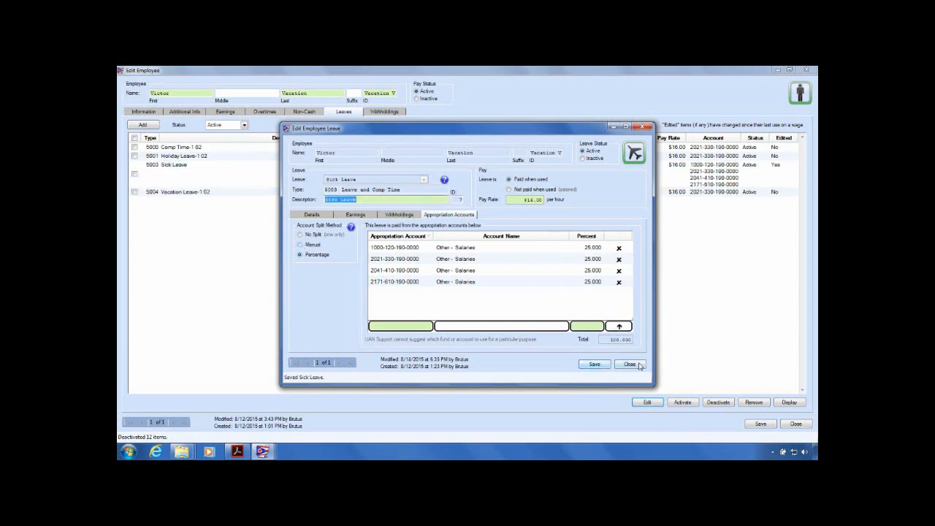
pyautogui.click(630, 364)
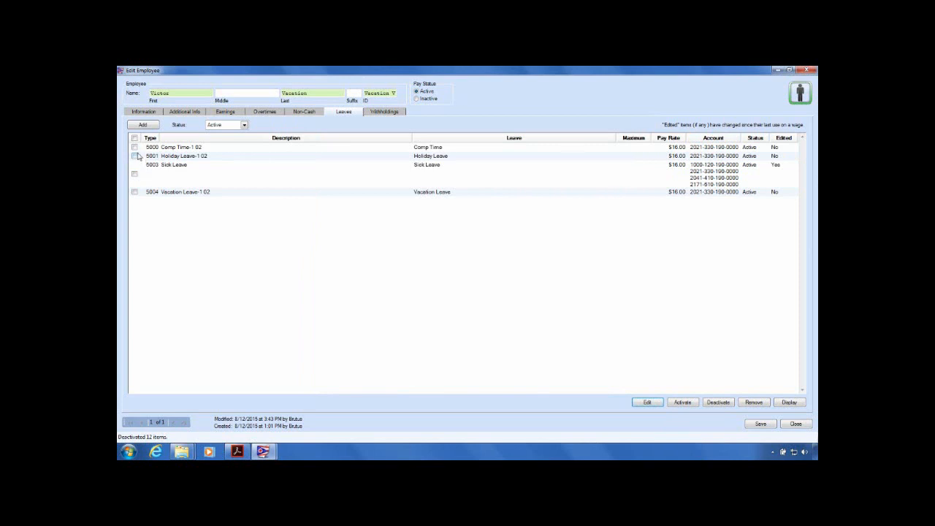
# Step: Open the Comp Time-1 02 leave for editing and shorten its description to Comp Time
pyautogui.click(134, 148)
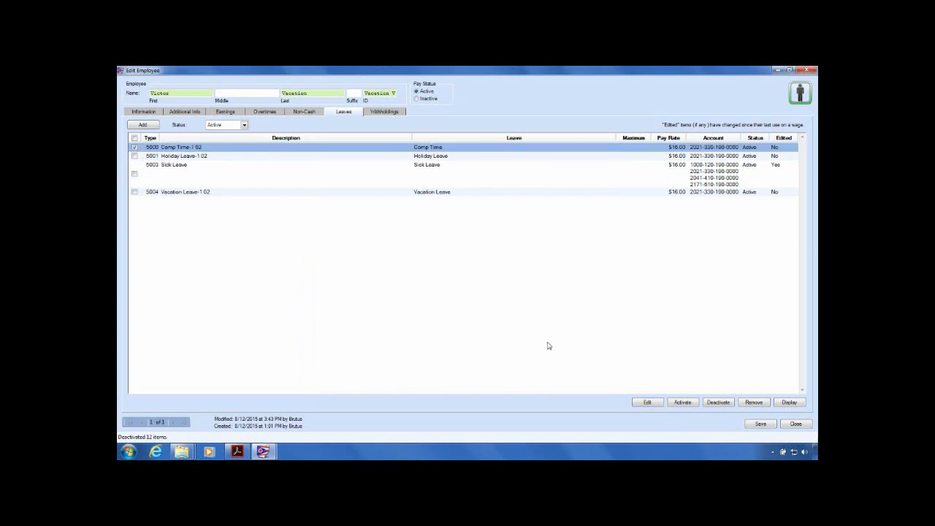
pyautogui.click(649, 403)
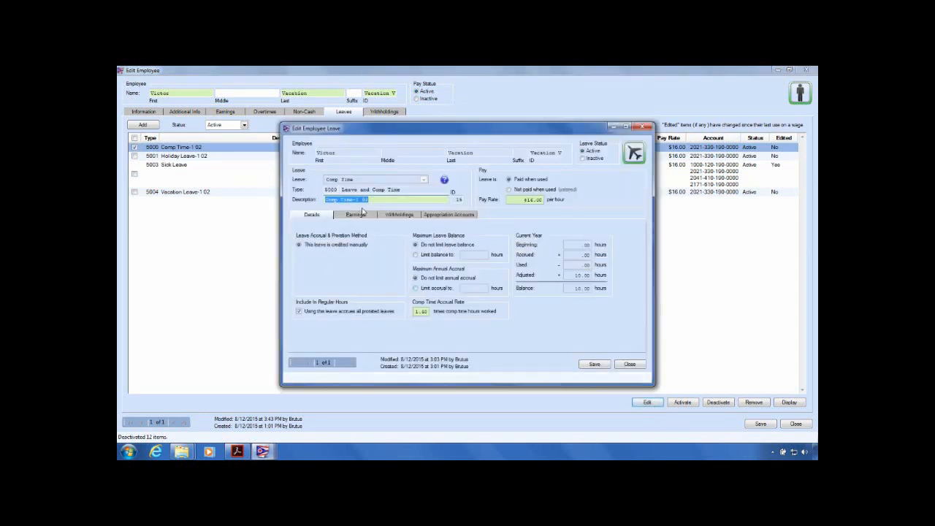
pyautogui.click(549, 227)
pyautogui.press('BackSpace')
pyautogui.press('BackSpace')
pyautogui.press('BackSpace')
# Step: Limit the Comp Time balance to 25.00 hours and annual accrual to 40.00 hours, and save the leave
pyautogui.click(417, 255)
pyautogui.click(467, 254)
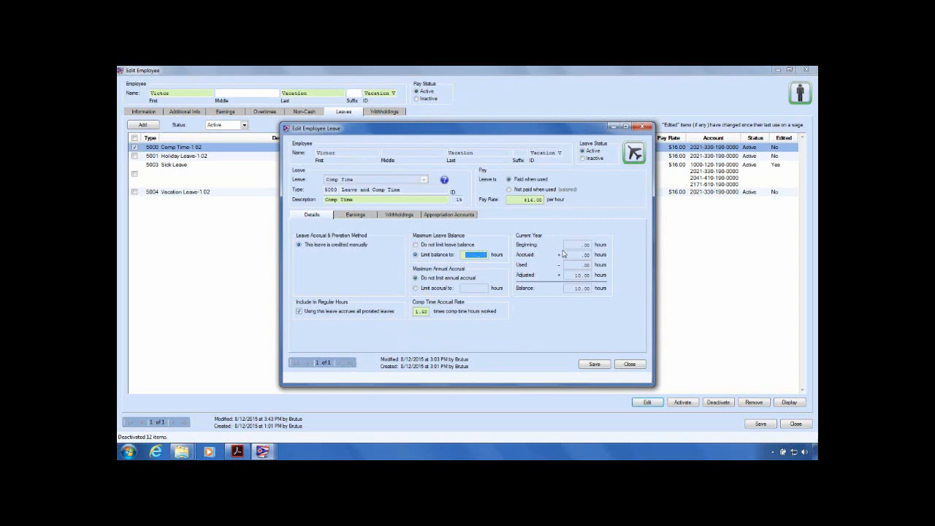
pyautogui.write('28.')
pyautogui.write('00')
pyautogui.click(416, 289)
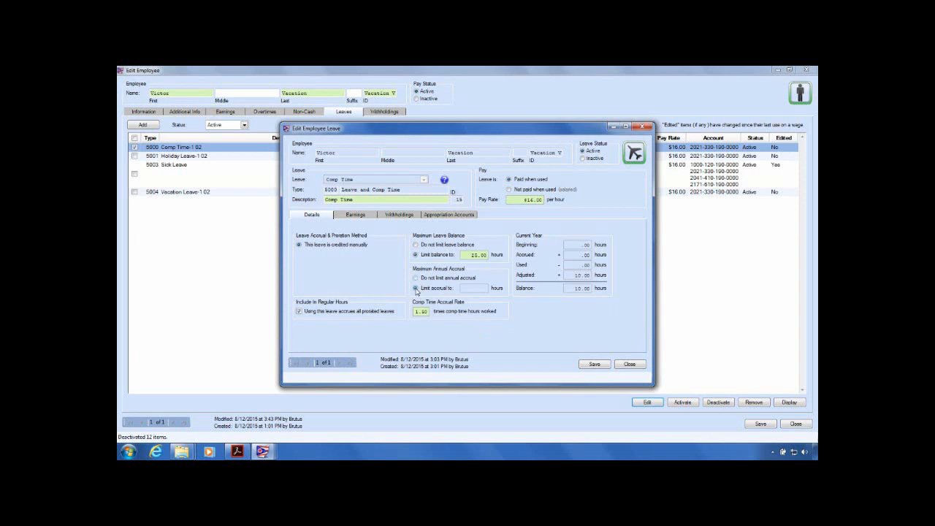
pyautogui.click(475, 291)
pyautogui.write('40.00')
pyautogui.click(596, 364)
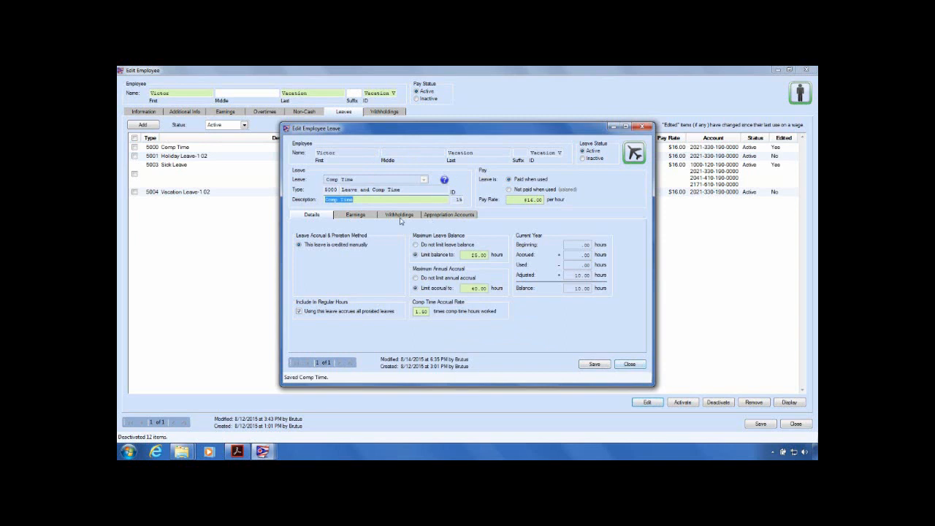
# Step: Compare the Comp Time leave's appropriation account with the account setting of its selected Hourly Wages earning
pyautogui.click(450, 216)
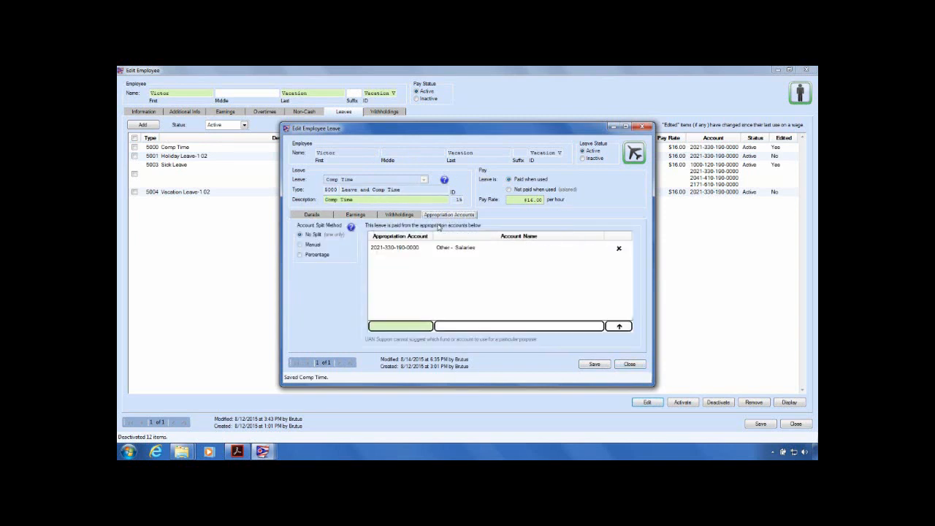
pyautogui.click(357, 215)
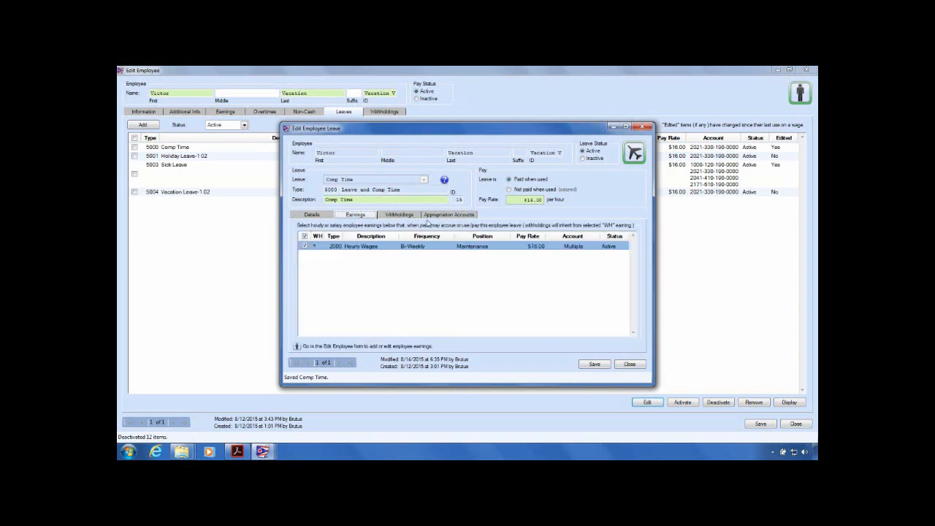
pyautogui.click(452, 217)
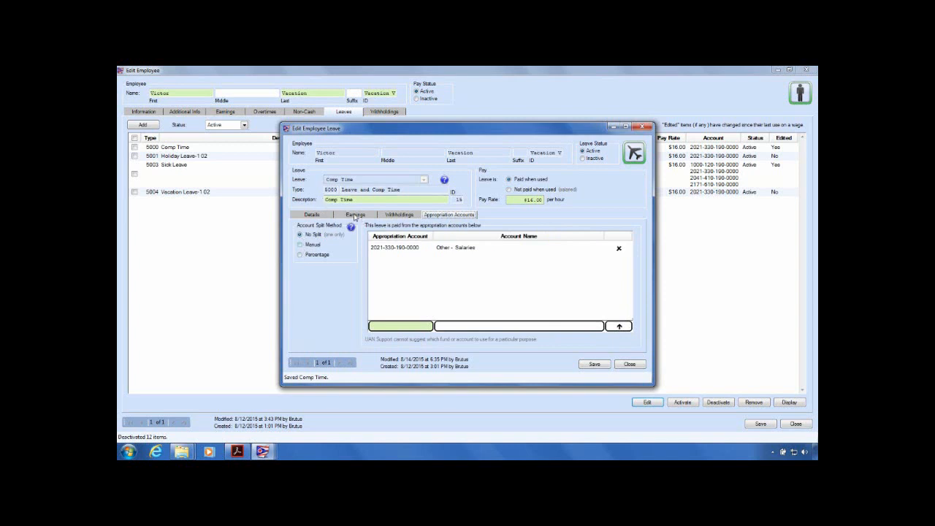
pyautogui.click(428, 326)
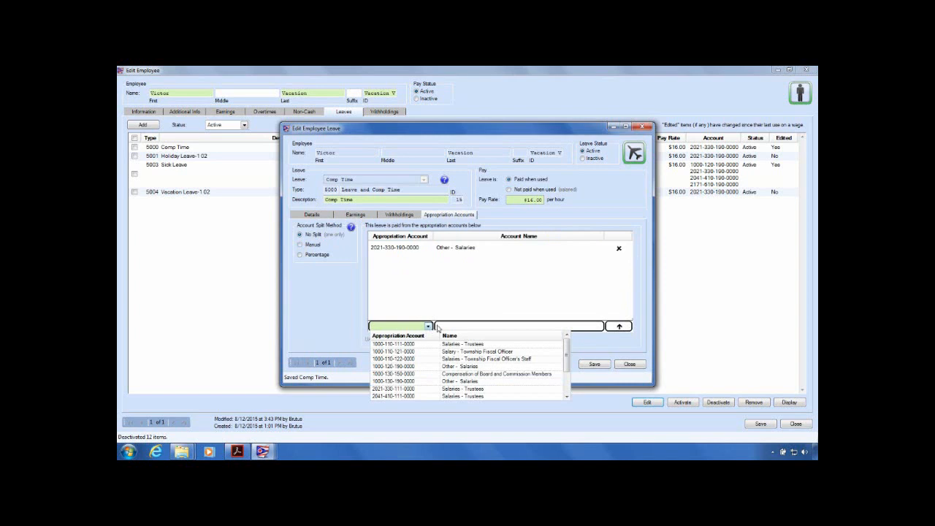
pyautogui.click(547, 226)
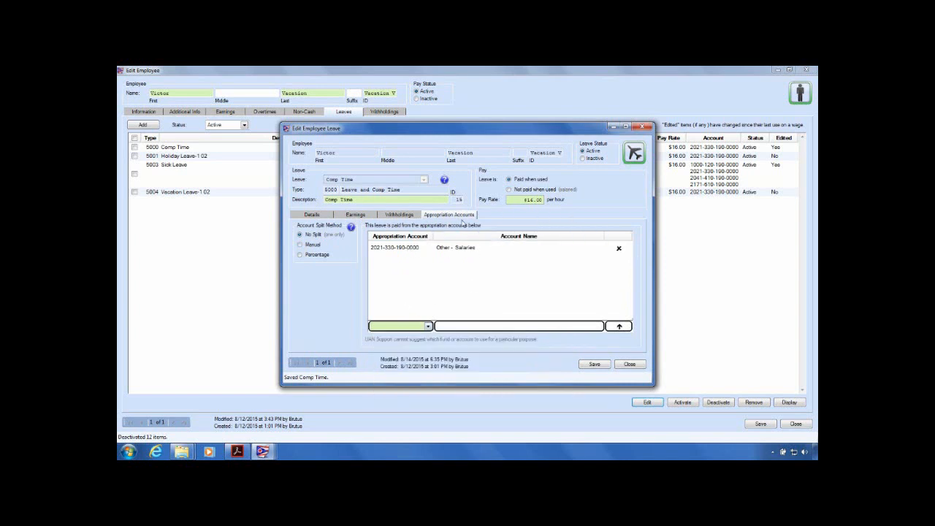
pyautogui.click(361, 215)
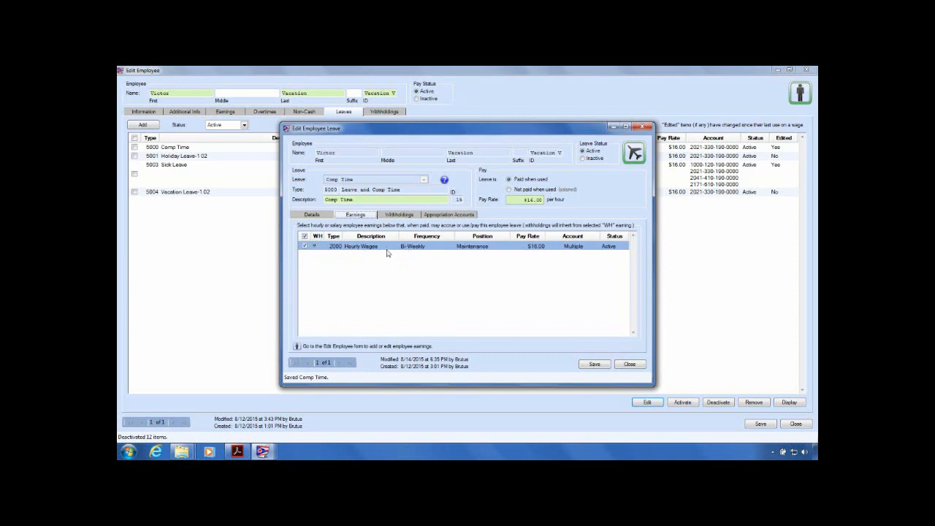
pyautogui.click(443, 216)
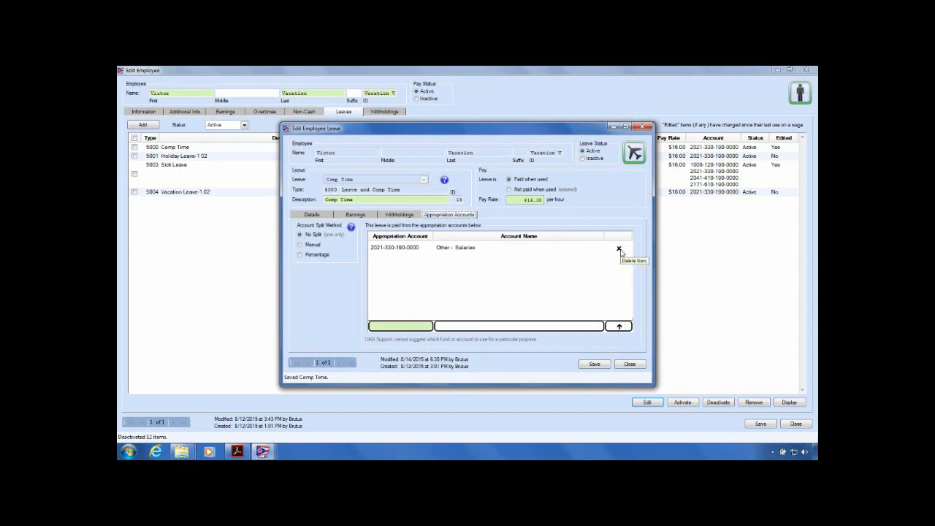
pyautogui.click(618, 250)
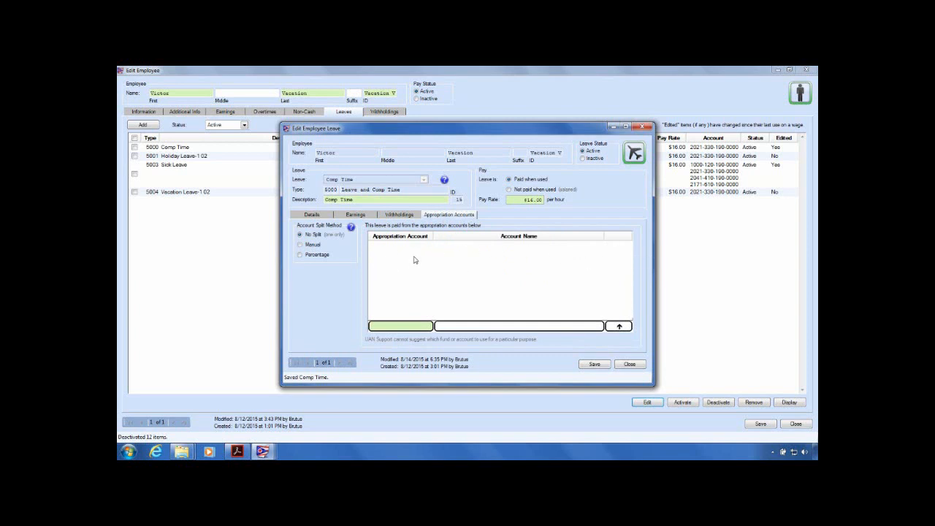
pyautogui.click(357, 215)
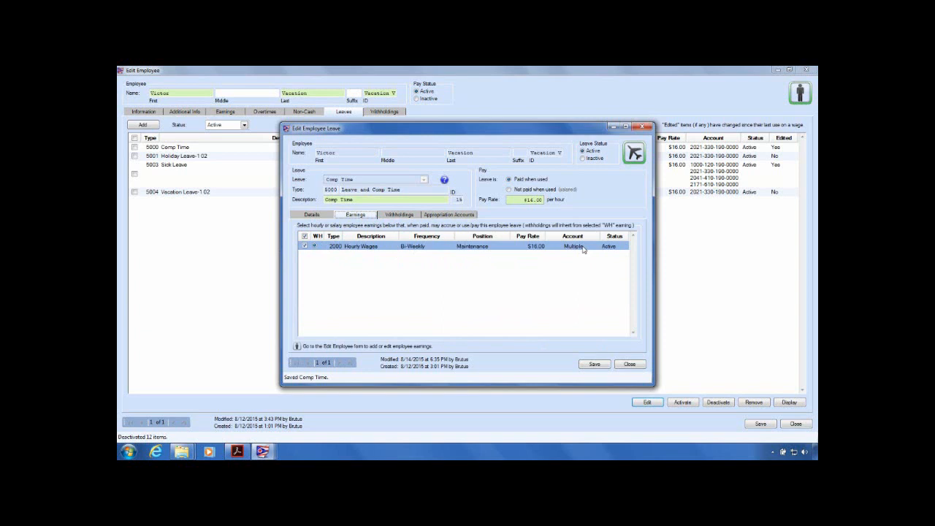
pyautogui.click(448, 216)
pyautogui.moveTo(497, 238); pyautogui.dragTo(498, 212)
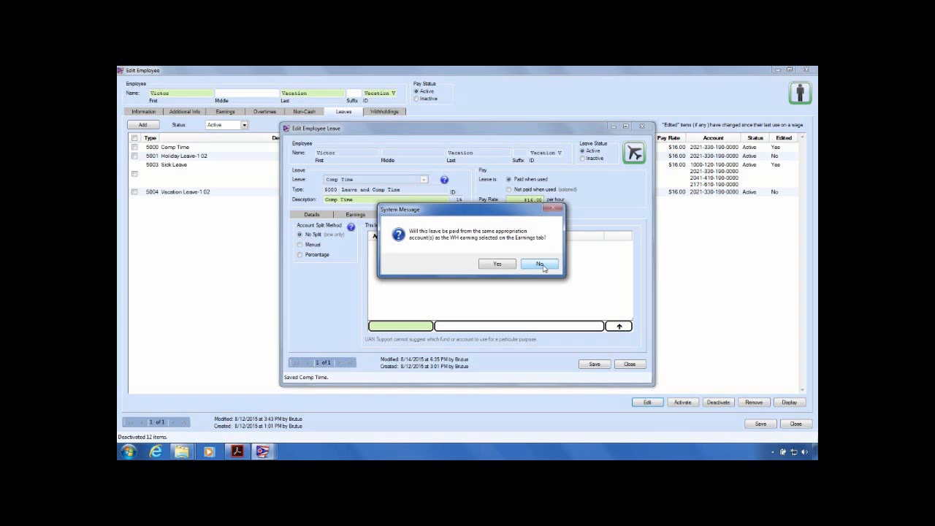
pyautogui.click(496, 264)
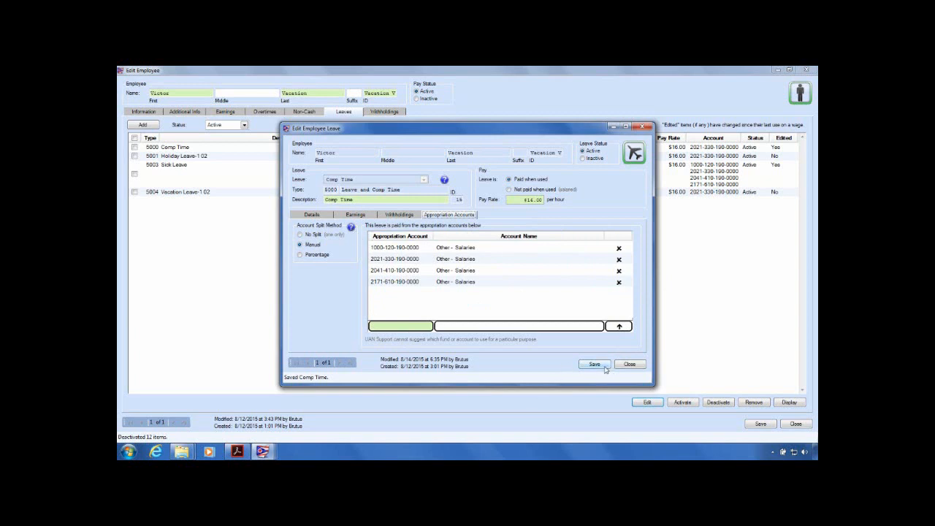
pyautogui.click(627, 363)
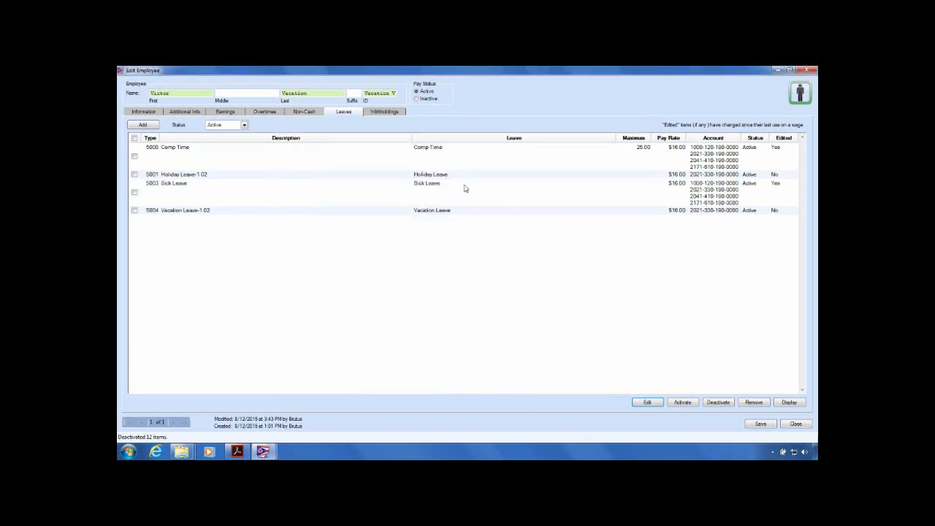
# Step: Open the Holiday Leave-1 02 leave for editing and select Hourly Wages as its WH earning
pyautogui.click(134, 174)
pyautogui.click(647, 402)
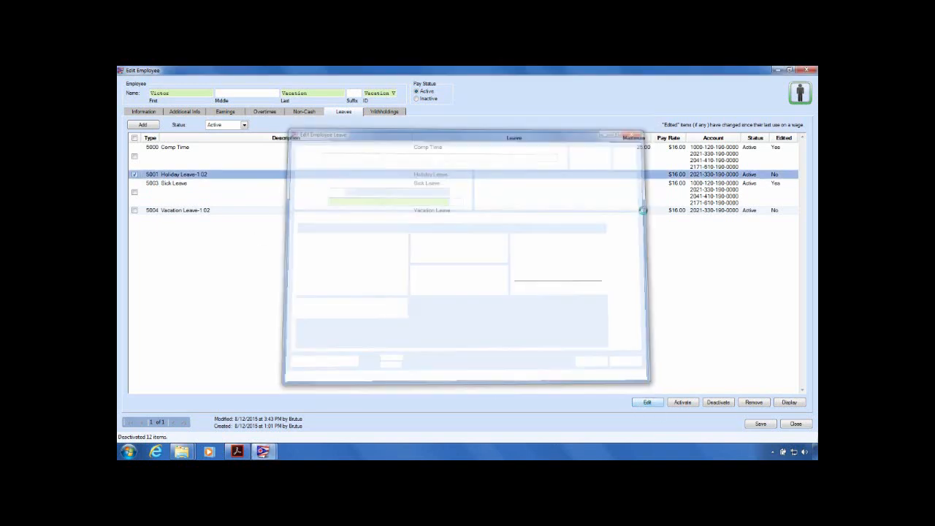
pyautogui.click(356, 215)
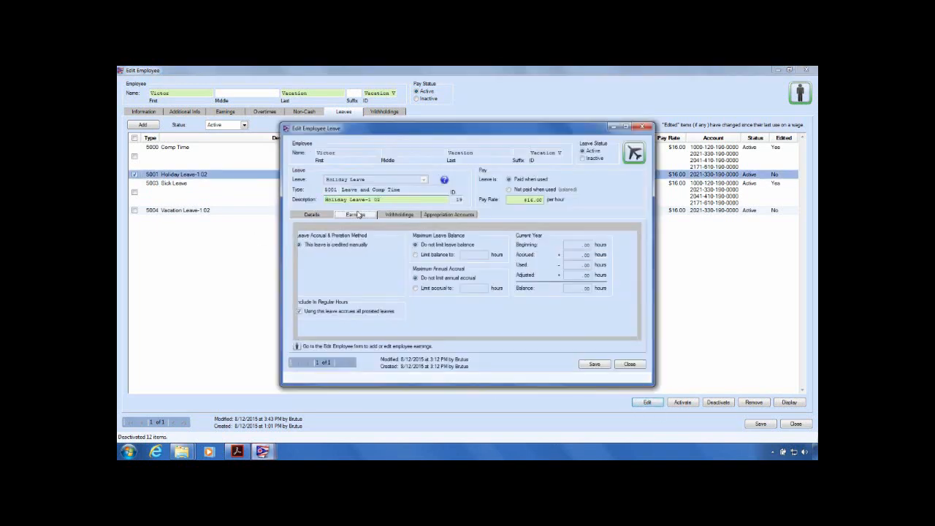
pyautogui.click(305, 246)
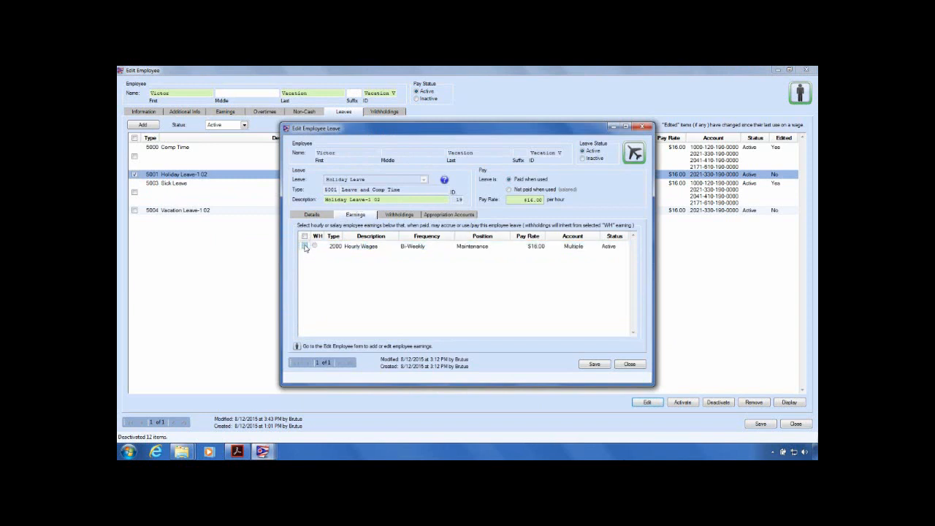
pyautogui.click(306, 247)
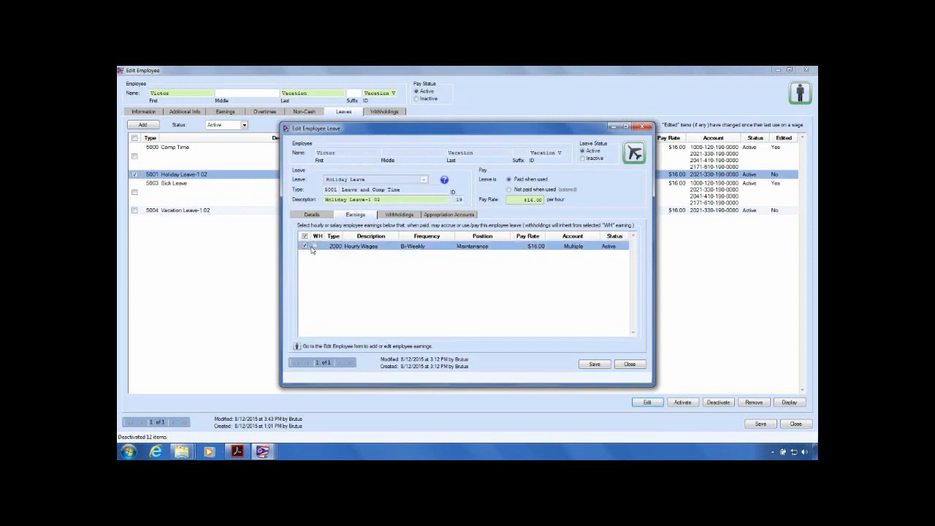
# Step: Replace Holiday Leave's appropriation account with the WH earning's accounts using the Manual split method, and save and close the leave
pyautogui.click(468, 215)
pyautogui.click(625, 248)
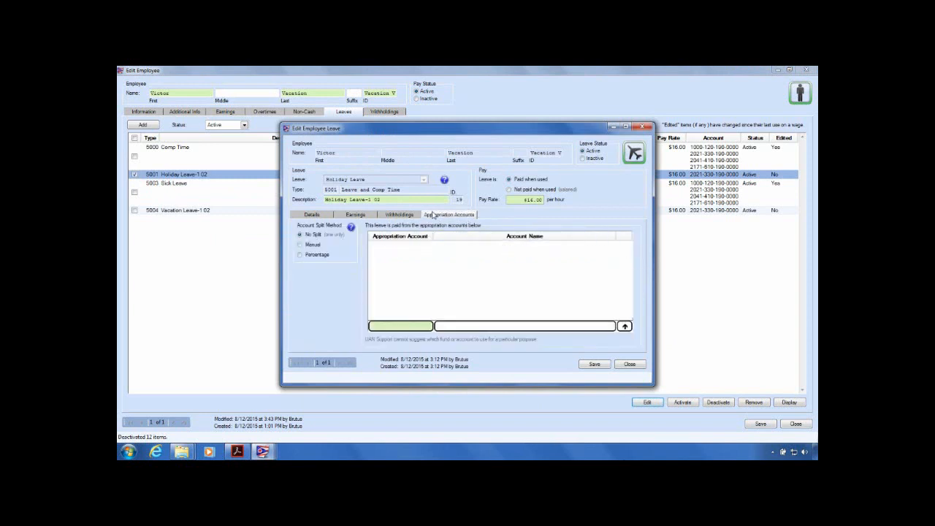
pyautogui.click(353, 215)
pyautogui.click(445, 215)
pyautogui.click(357, 217)
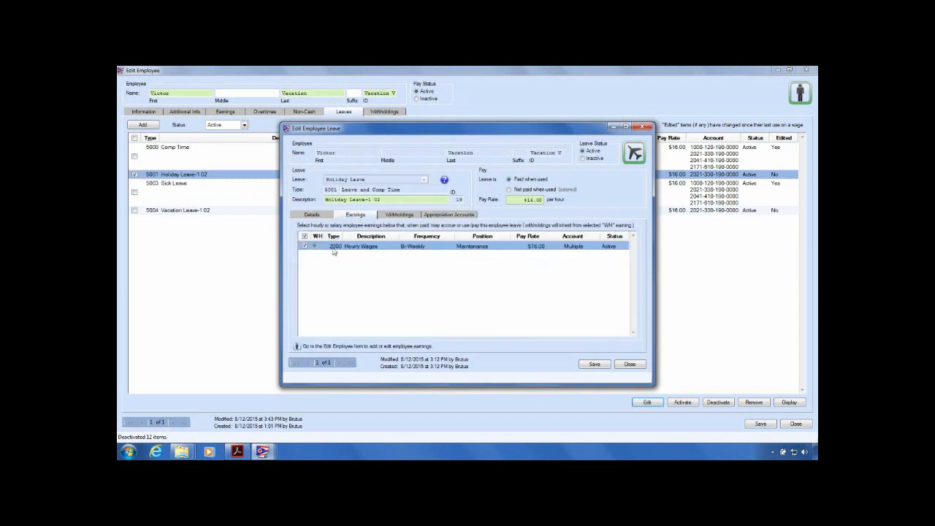
pyautogui.click(471, 215)
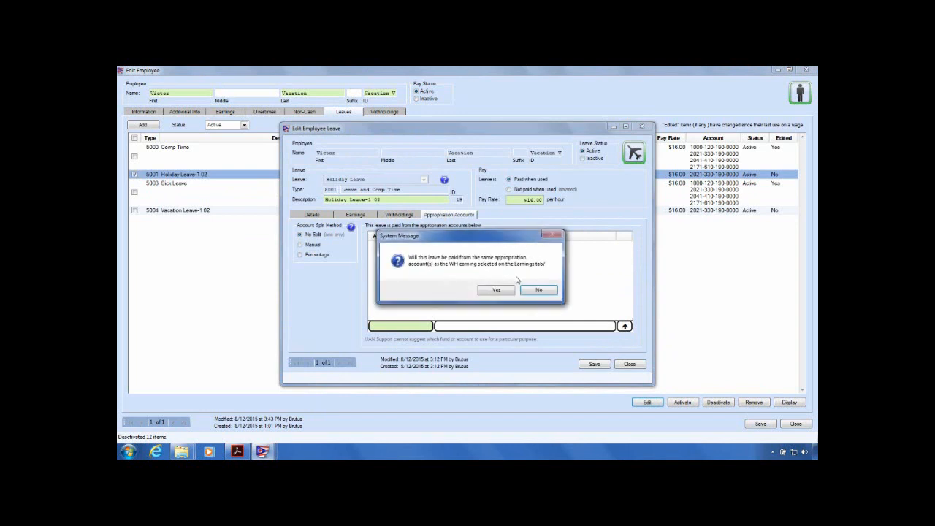
pyautogui.click(495, 291)
pyautogui.click(299, 245)
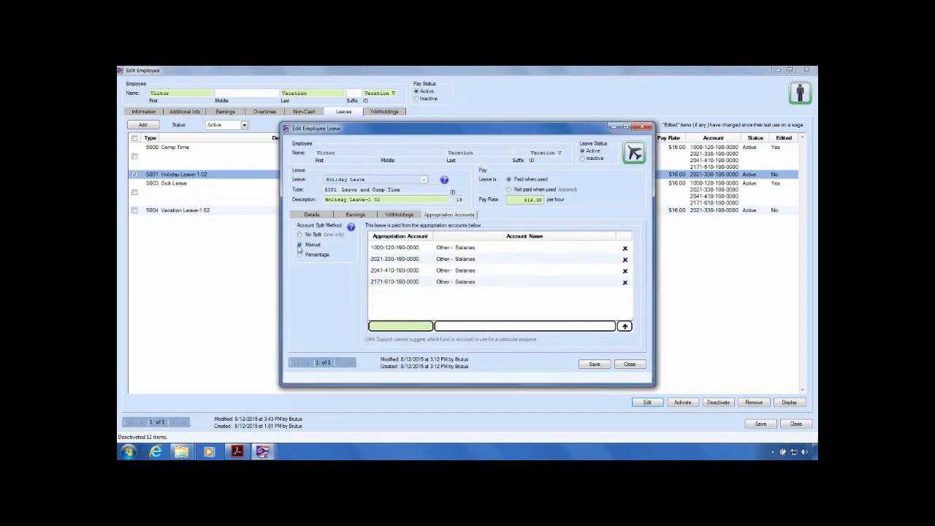
pyautogui.click(594, 365)
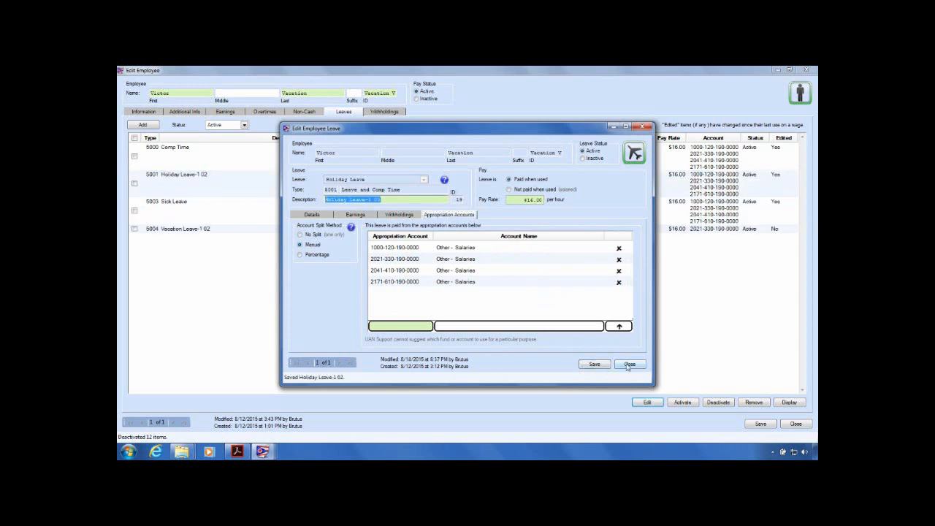
pyautogui.click(629, 365)
# Step: Open the Vacation Leave-1 02 leave for editing and set its accrual to 4 hours per pay period
pyautogui.click(136, 230)
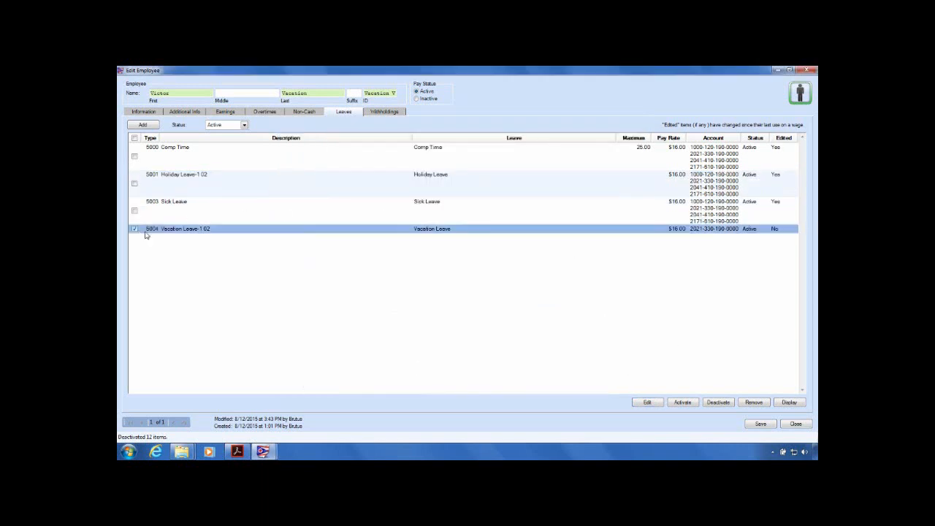
pyautogui.click(649, 402)
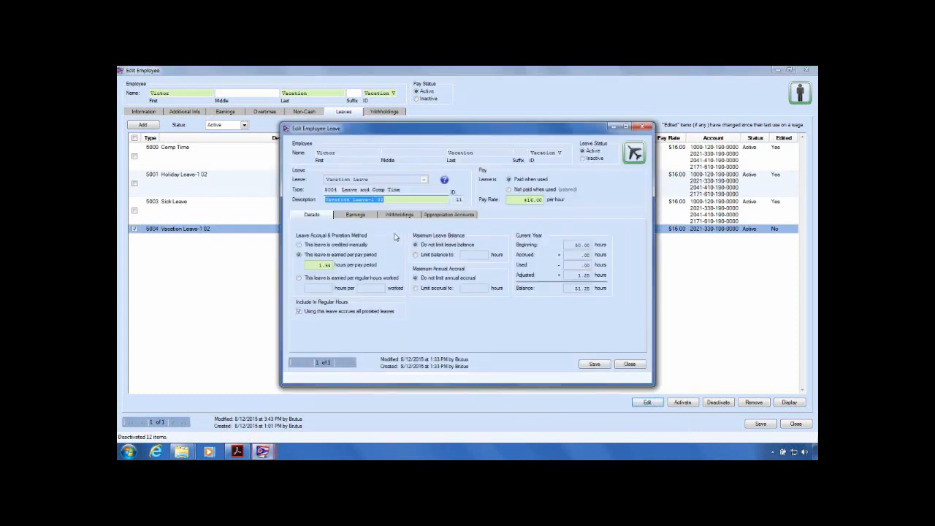
pyautogui.click(324, 266)
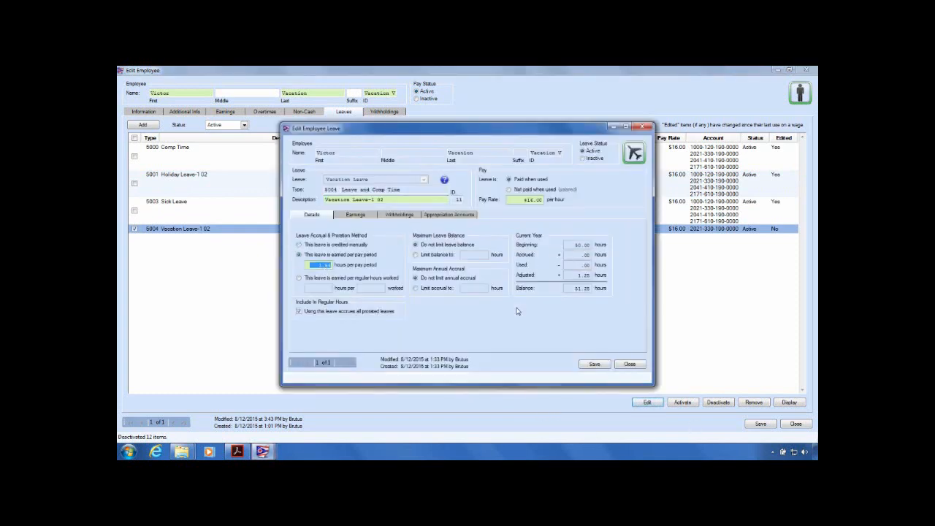
pyautogui.write('4')
# Step: Replace Vacation Leave's appropriation account with the same accounts as its WH earning
pyautogui.click(357, 216)
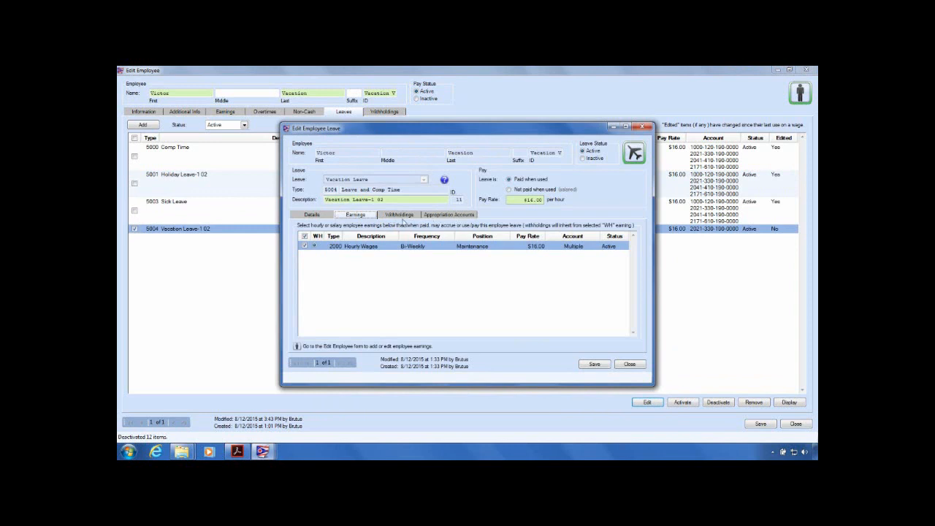
pyautogui.click(463, 214)
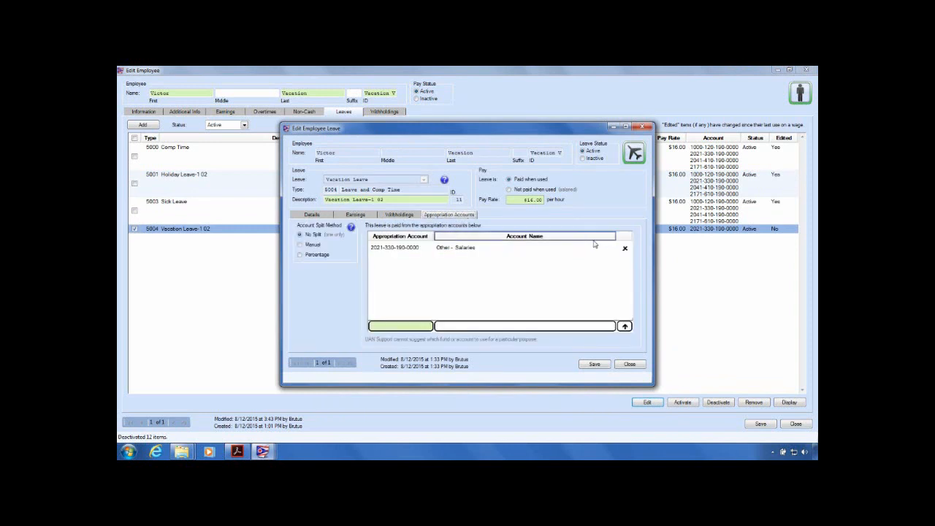
pyautogui.click(356, 215)
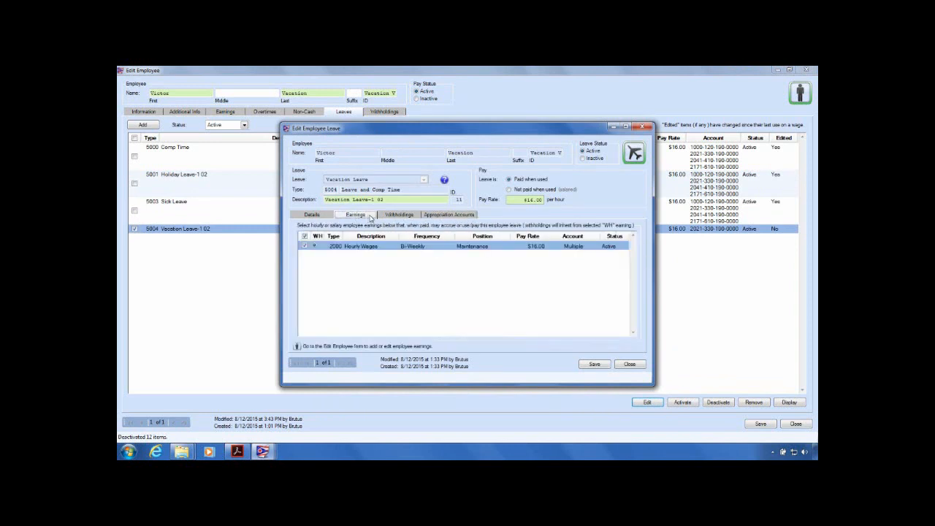
pyautogui.click(441, 214)
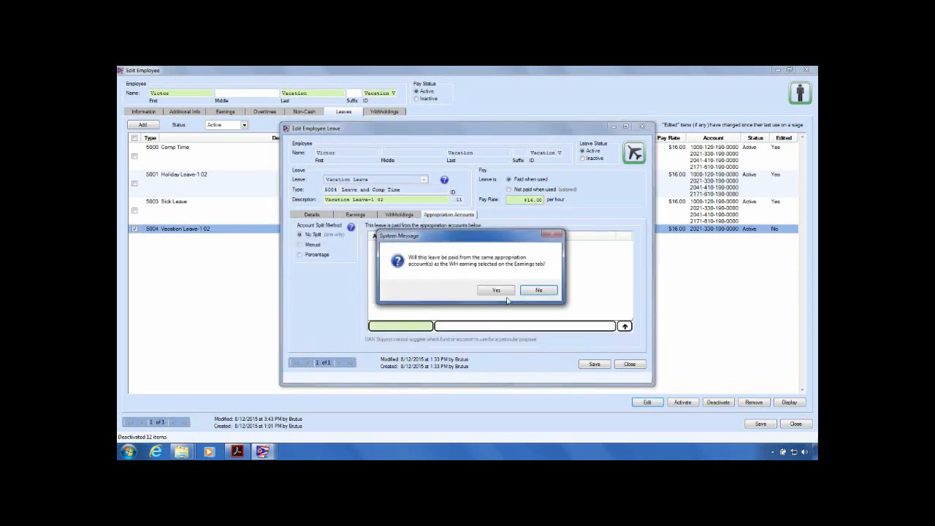
pyautogui.click(503, 292)
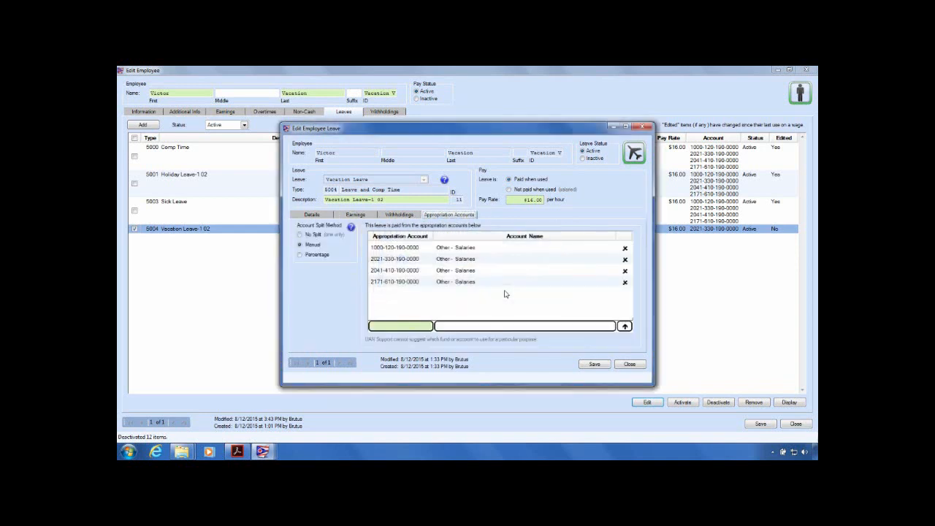
# Step: Shorten the leave's description to Vacation Leave and save it
pyautogui.click(594, 364)
pyautogui.press('BackSpace')
pyautogui.click(596, 365)
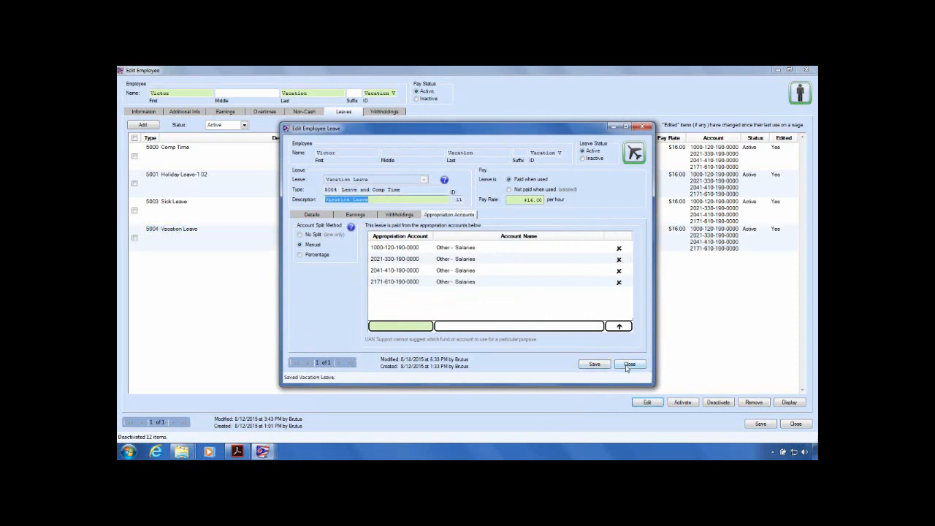
# Step: Shorten the Holiday Leave-1 02 leave's description to Holiday Leave, and save and close both the leave and the employee record
pyautogui.click(628, 364)
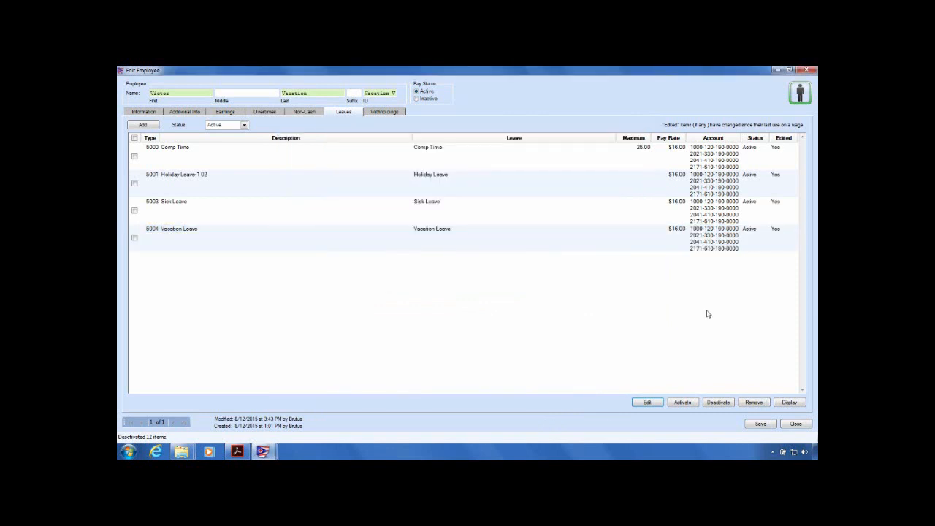
pyautogui.click(134, 184)
pyautogui.click(646, 402)
pyautogui.click(391, 199)
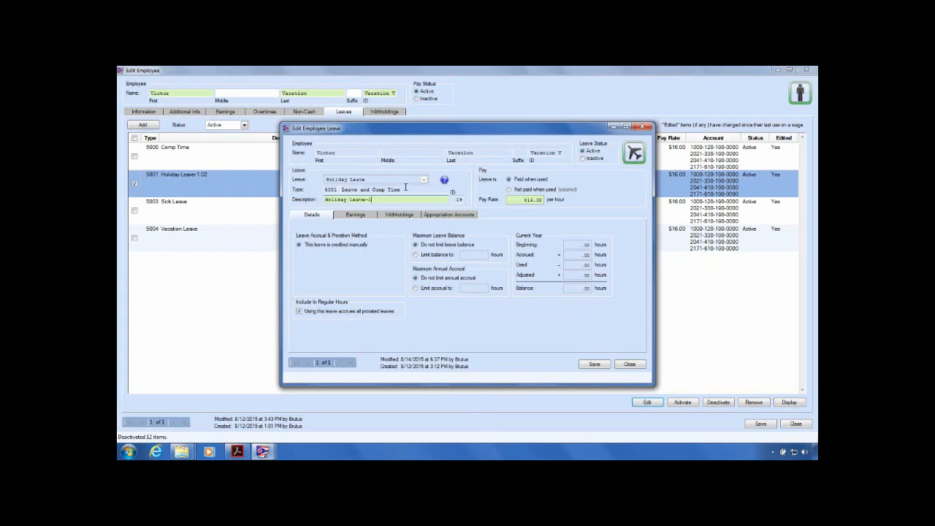
pyautogui.click(594, 364)
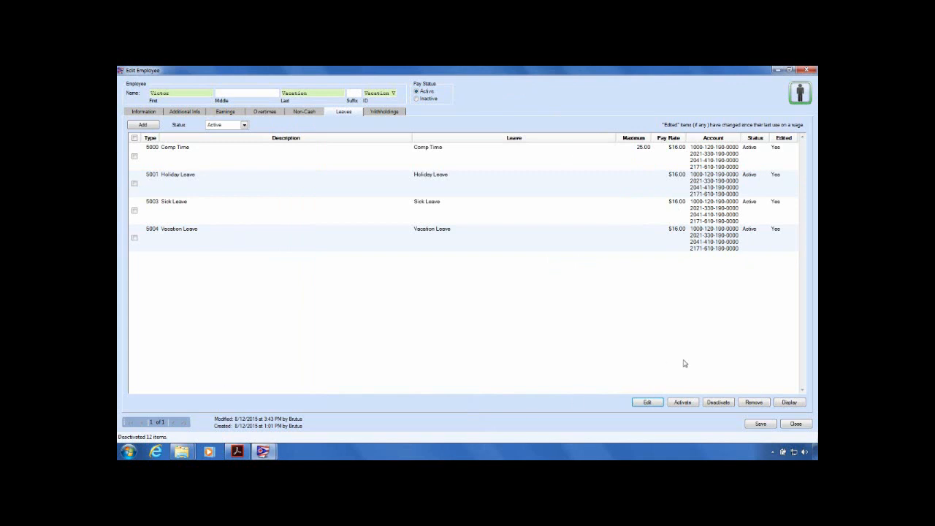
pyautogui.click(760, 424)
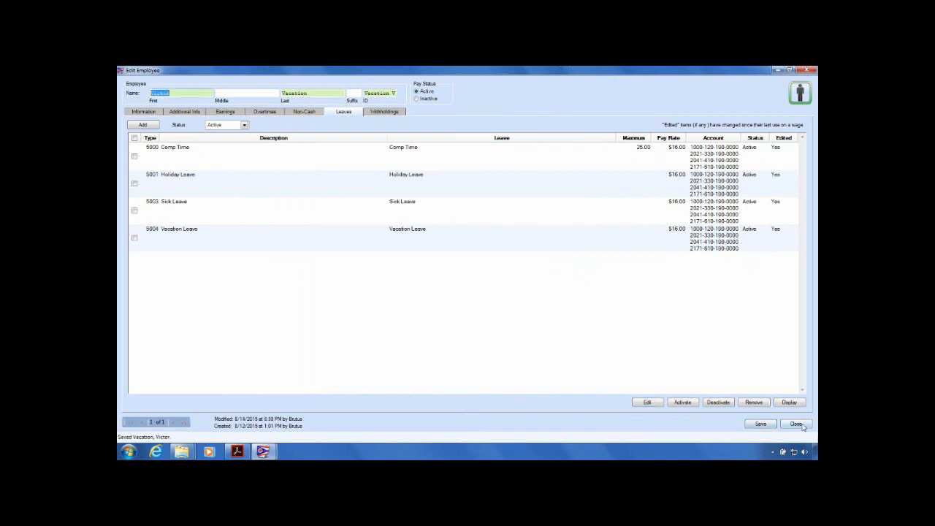
pyautogui.click(796, 424)
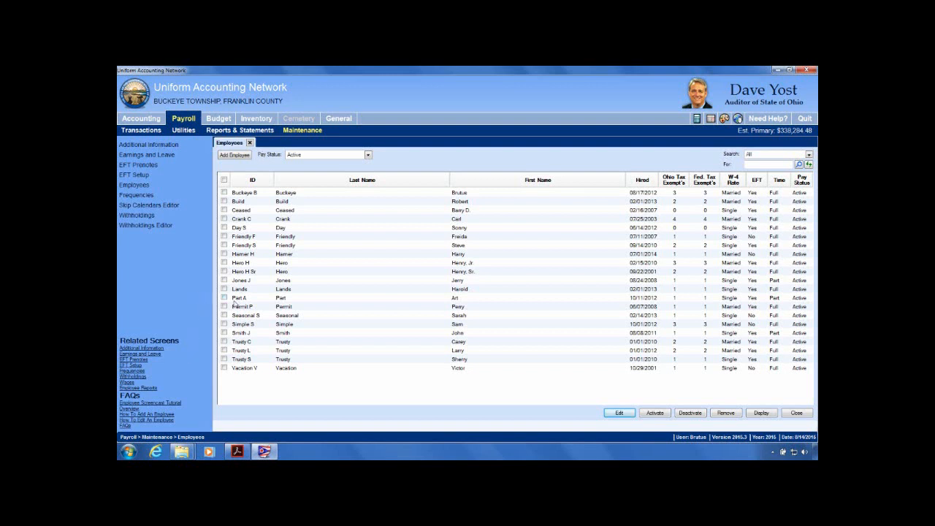
# Step: Open the employee hired 02/15/2010 and the employee just saved together for advanced editing, and list the first one's leaves
pyautogui.click(224, 262)
pyautogui.click(223, 368)
pyautogui.click(619, 414)
pyautogui.click(629, 432)
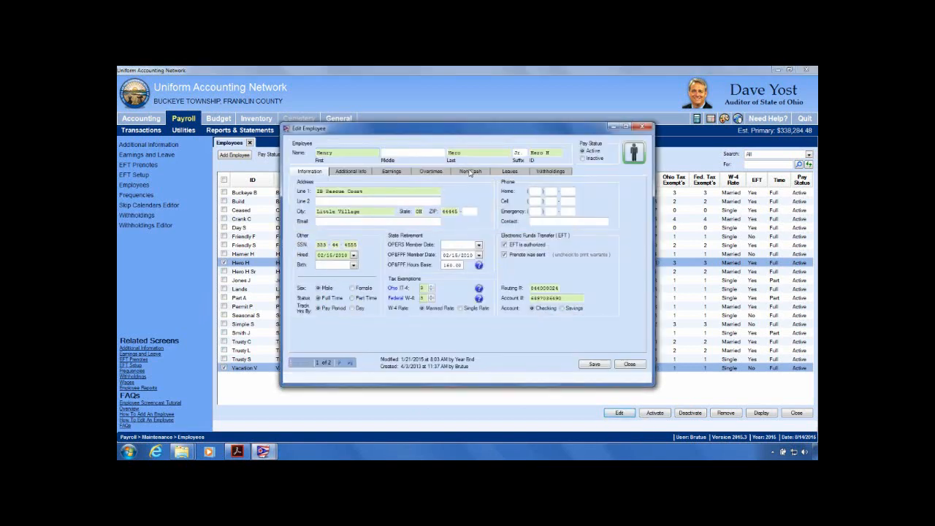
pyautogui.click(511, 173)
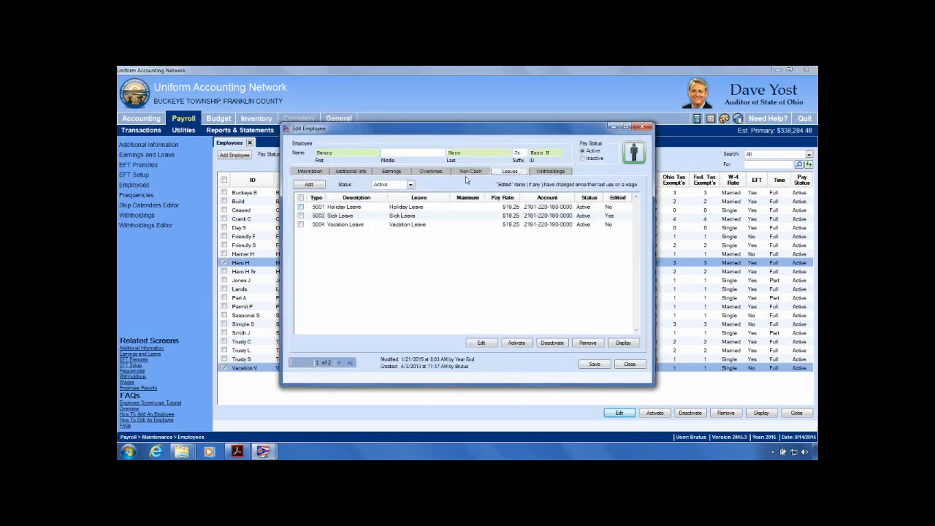
# Step: Review the details and attached earnings of the first employee's Sick Leave, and close the leave
pyautogui.click(301, 216)
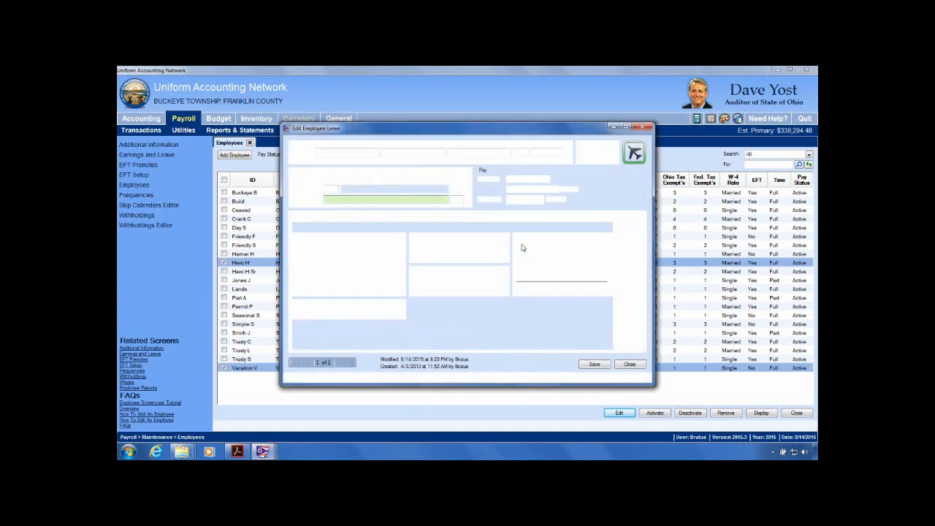
pyautogui.click(354, 215)
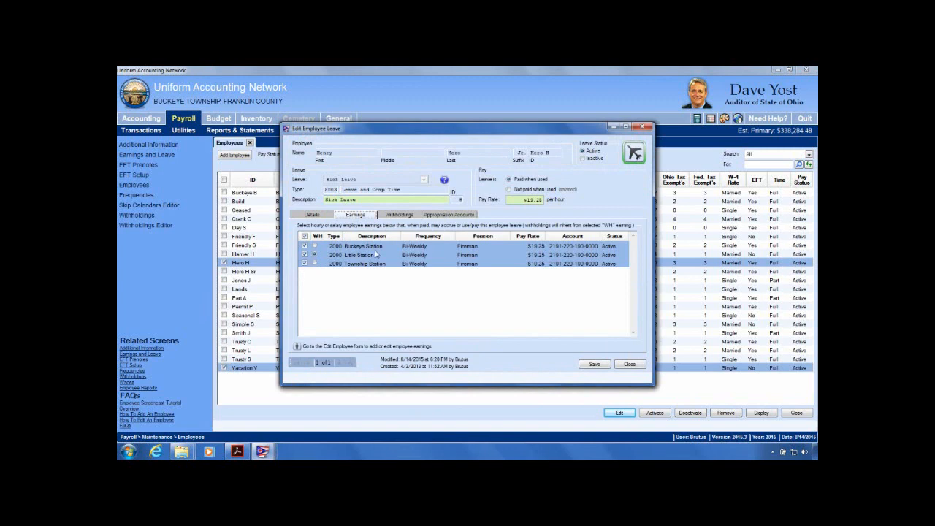
pyautogui.click(311, 216)
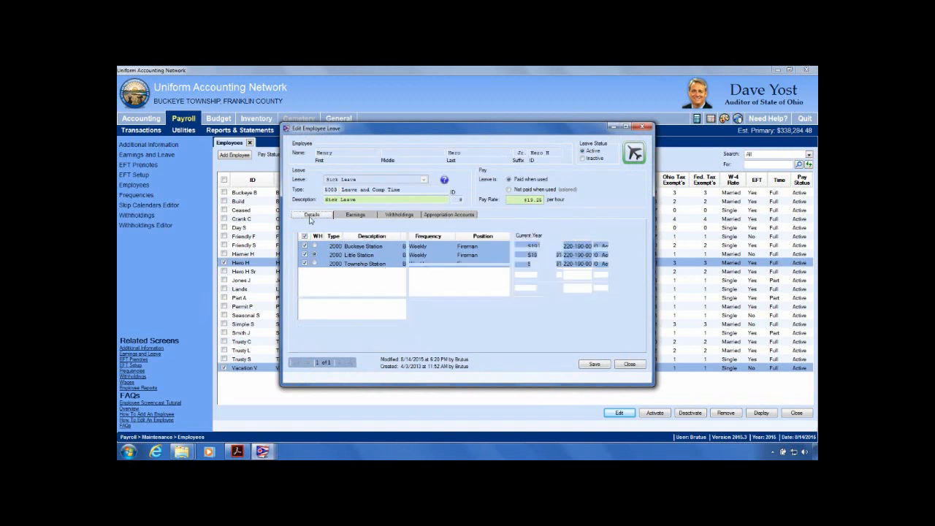
pyautogui.click(357, 215)
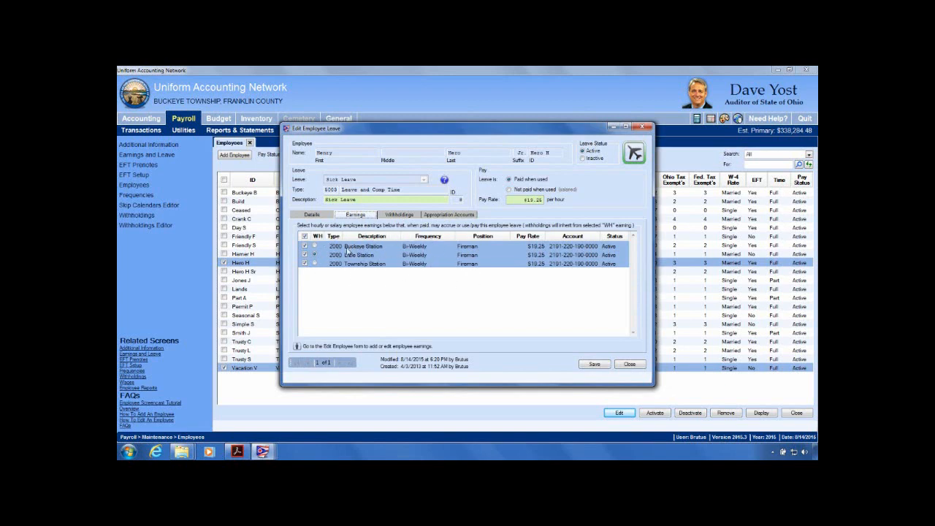
pyautogui.click(634, 364)
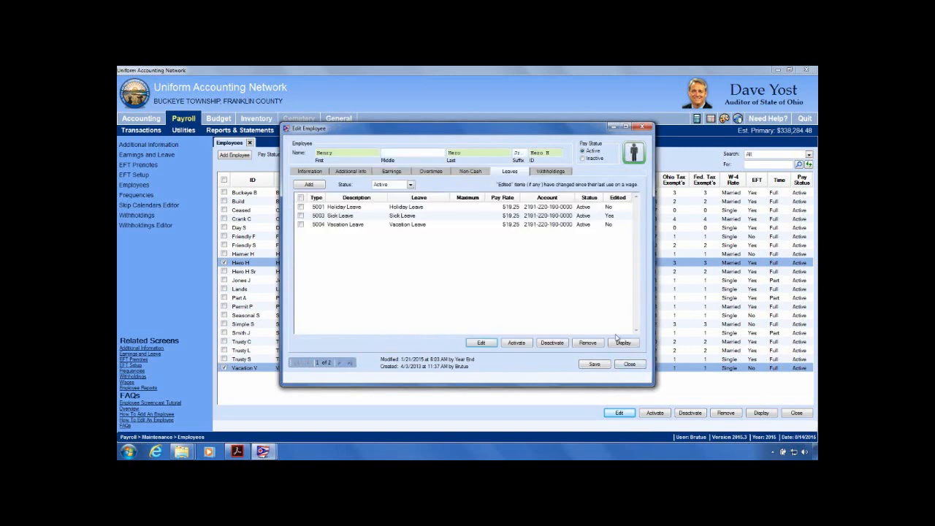
# Step: Go to the second employee's record, check the earnings attached to Sick Leave, and close the leave and the record
pyautogui.click(339, 362)
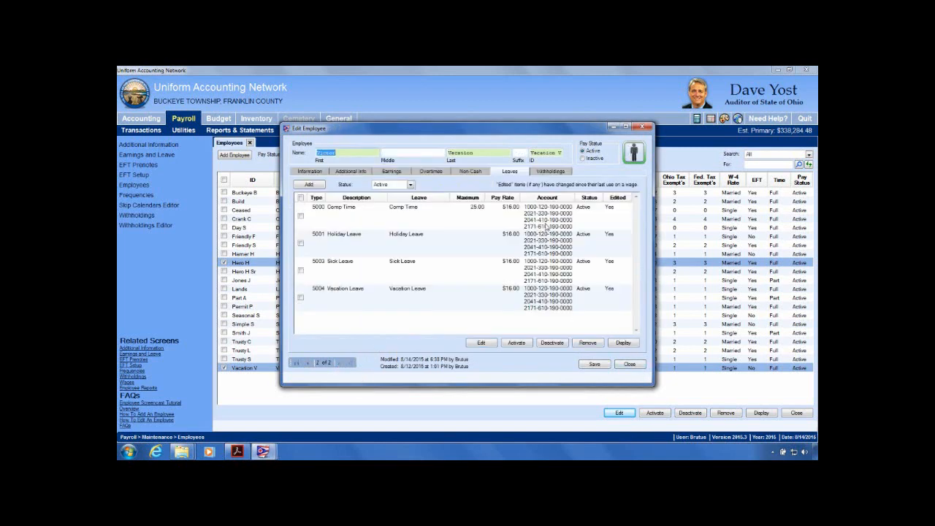
pyautogui.click(300, 270)
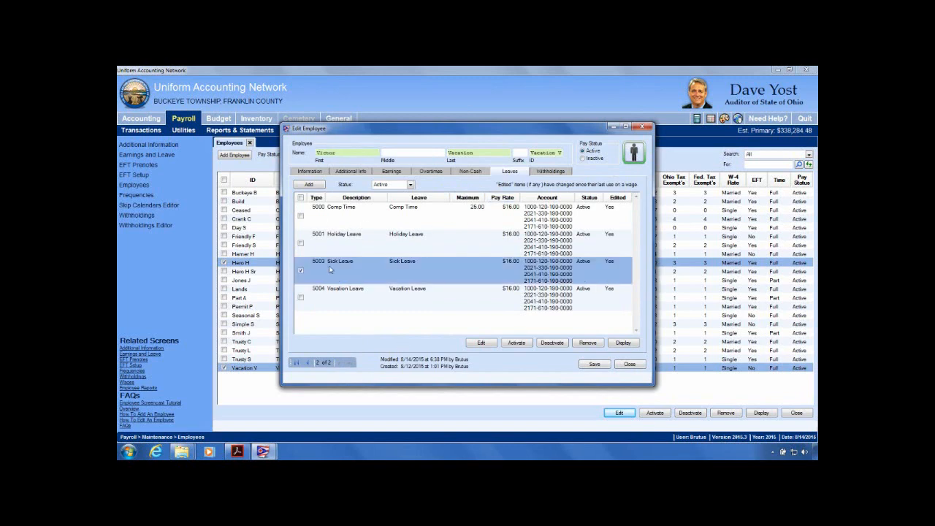
pyautogui.click(486, 346)
pyautogui.click(355, 217)
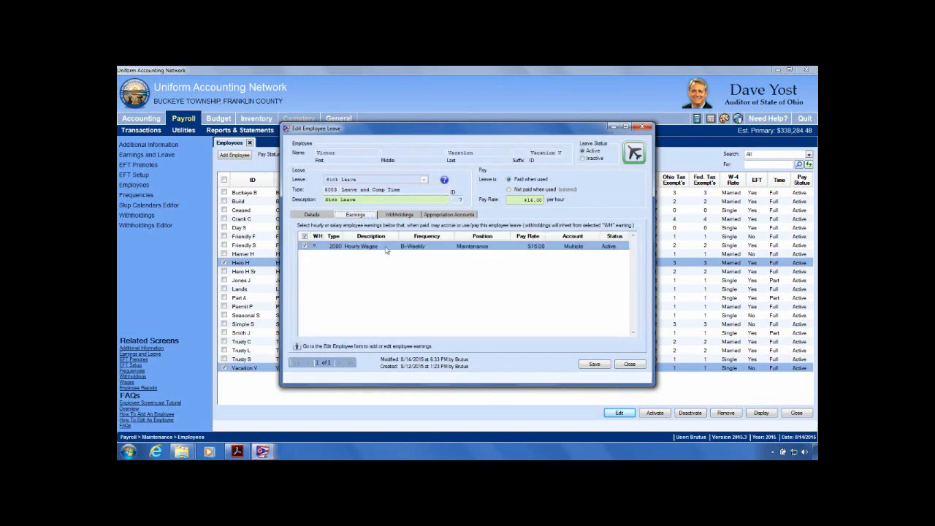
pyautogui.click(633, 365)
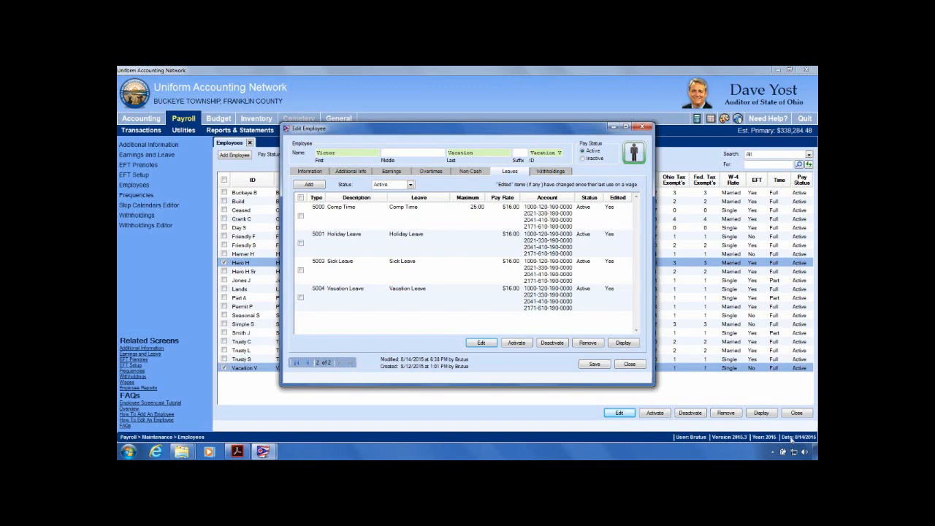
pyautogui.click(627, 365)
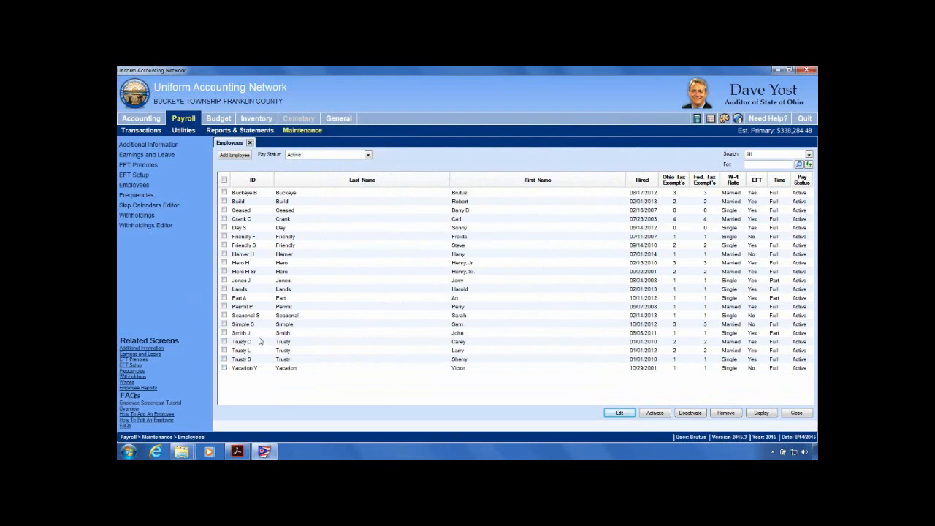
# Step: Open the employee hired 02/14/2013 for advanced editing and examine the Pool Seasonal Salary and Year-round Hourly Wages earnings
pyautogui.click(225, 315)
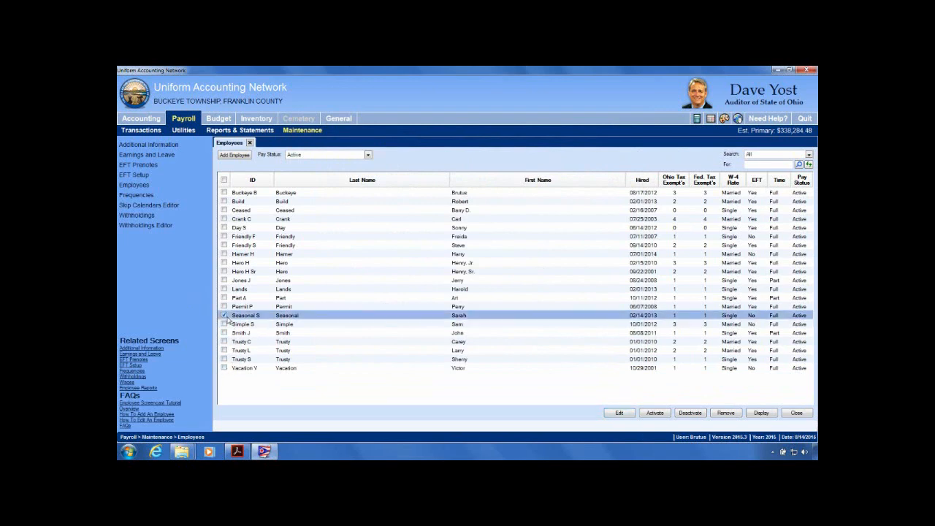
pyautogui.click(626, 414)
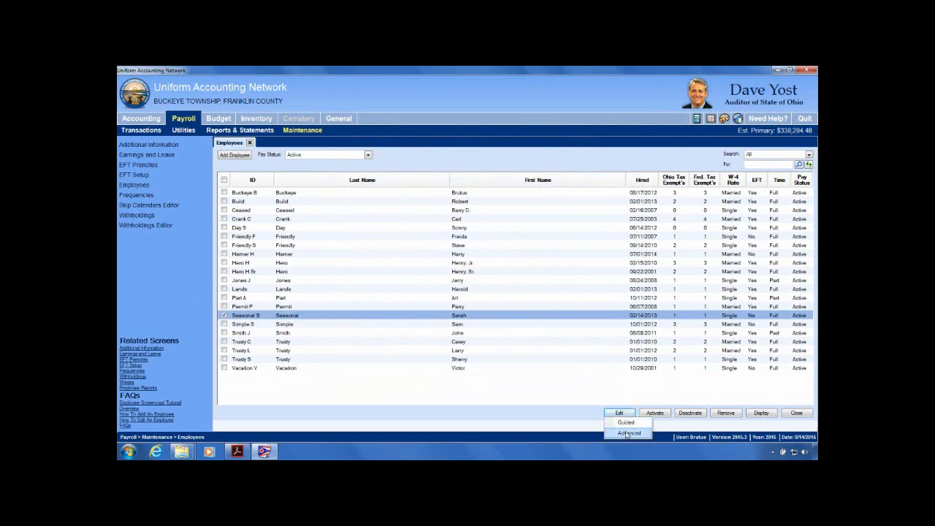
pyautogui.click(627, 433)
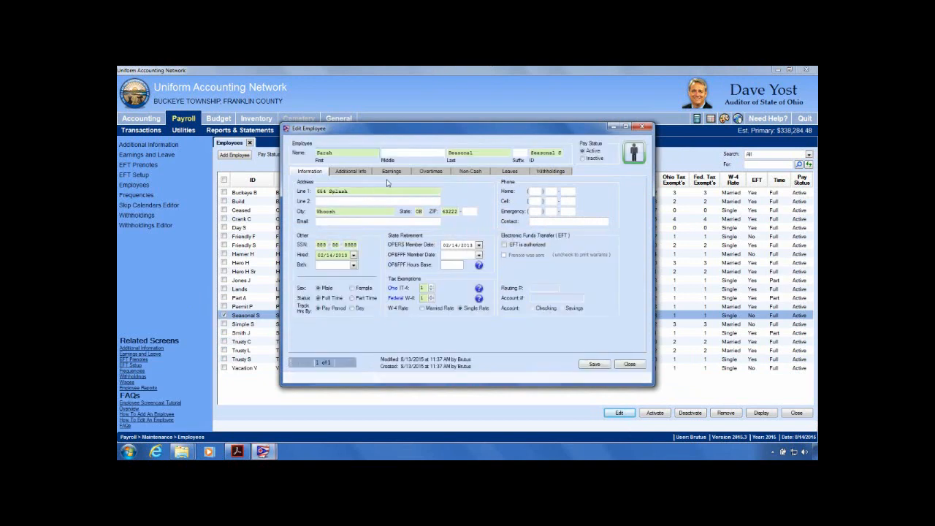
pyautogui.click(392, 172)
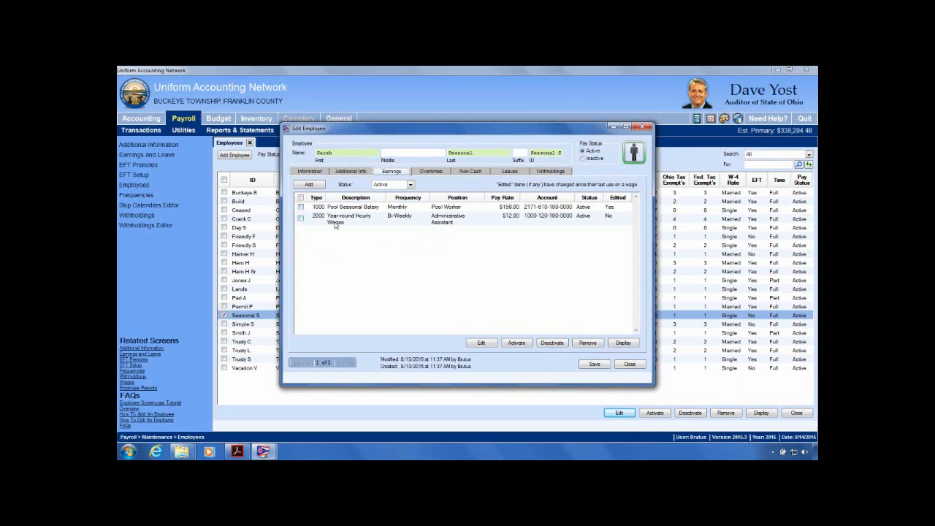
pyautogui.click(301, 218)
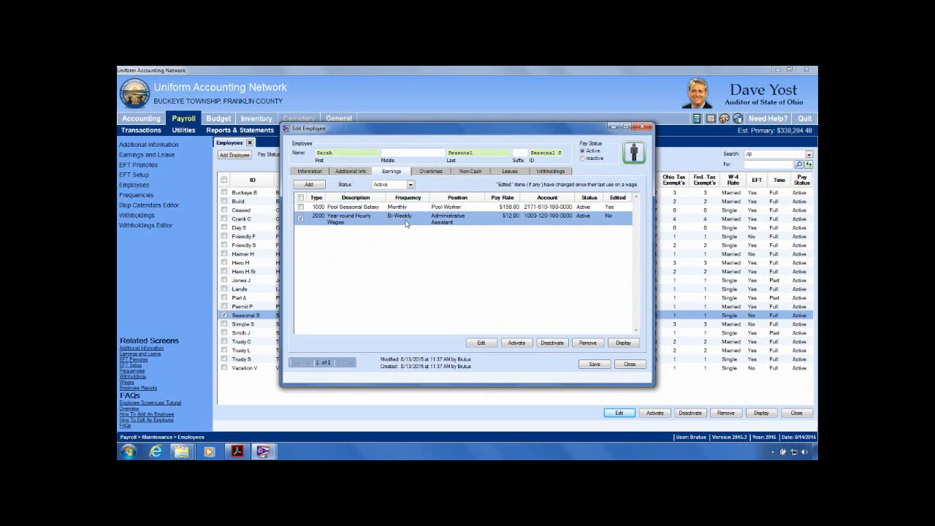
pyautogui.click(300, 197)
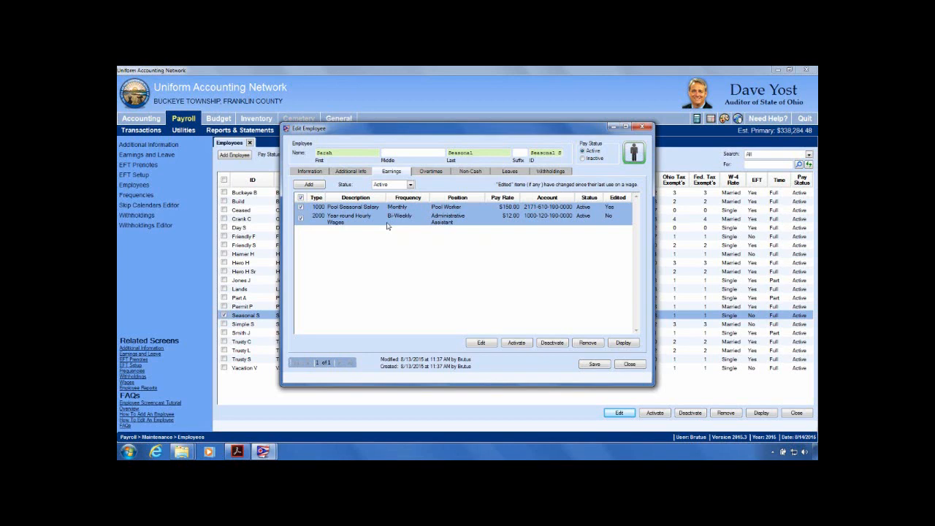
pyautogui.click(301, 219)
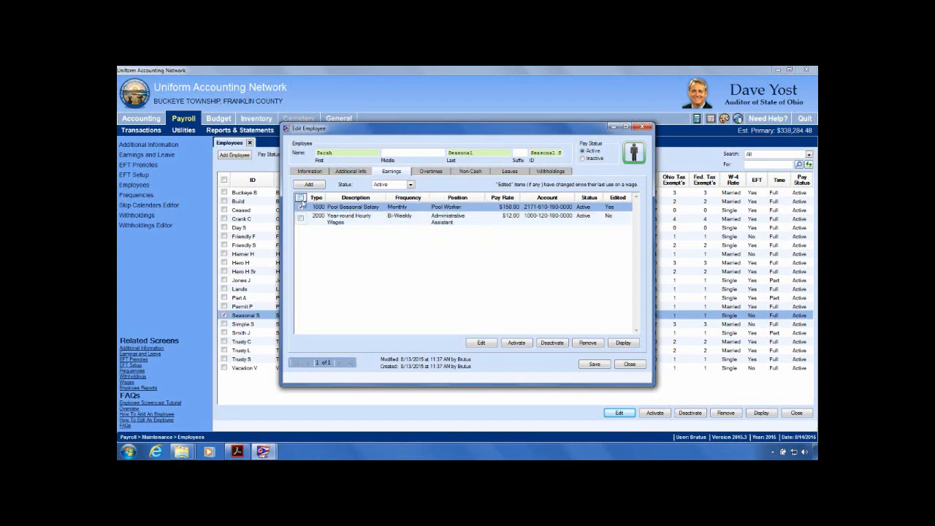
pyautogui.click(300, 199)
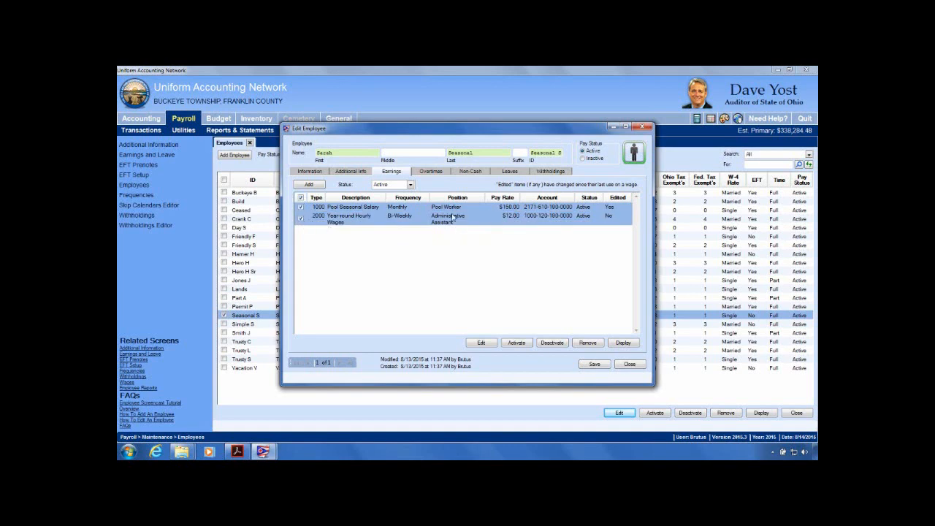
# Step: Open this employee's Sick Leave and compare its accrual method with its attached earnings, WH selection and withholdings
pyautogui.click(509, 172)
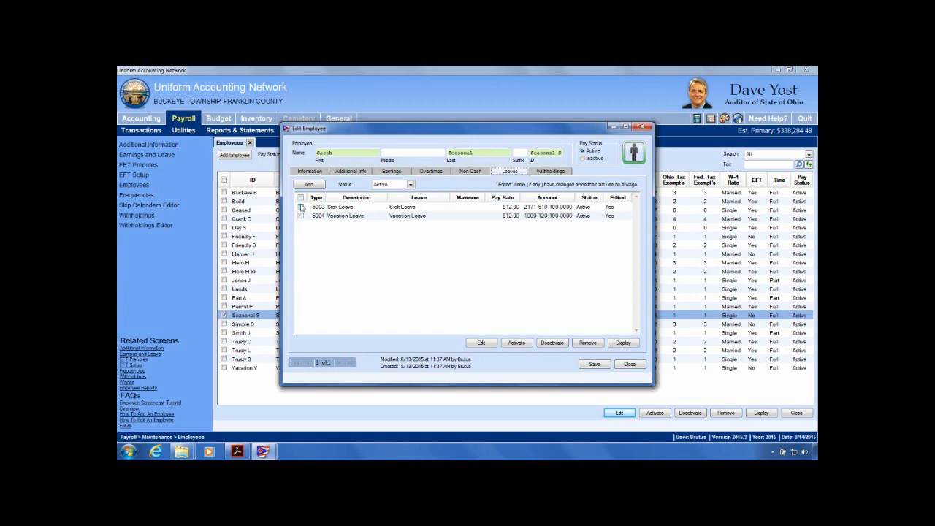
pyautogui.click(301, 208)
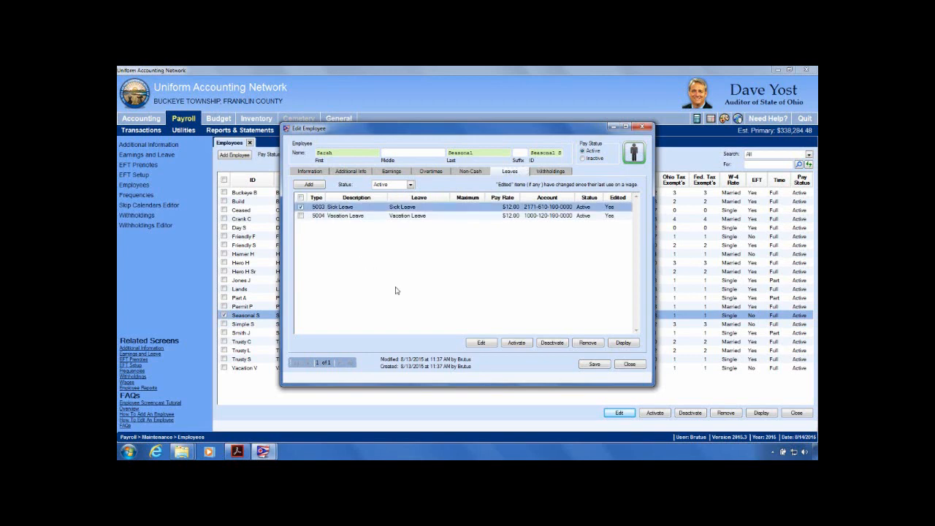
pyautogui.click(481, 343)
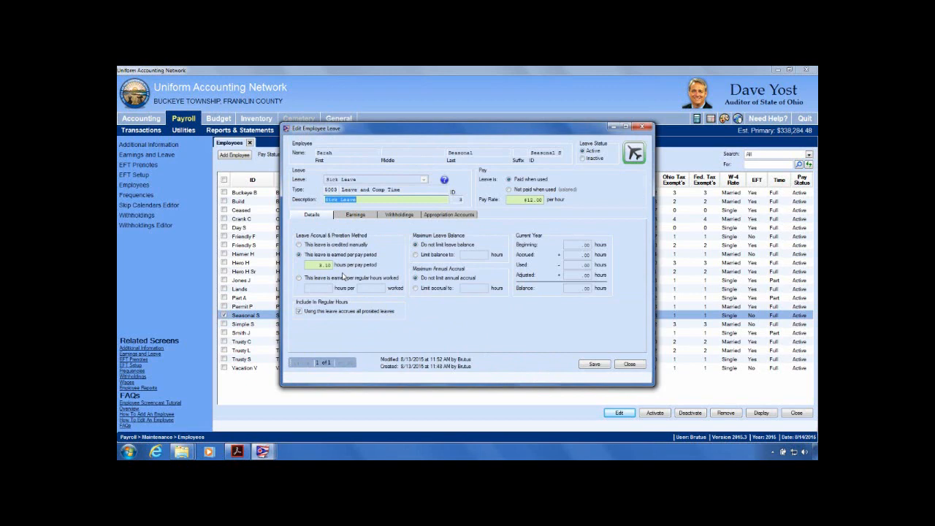
pyautogui.click(355, 214)
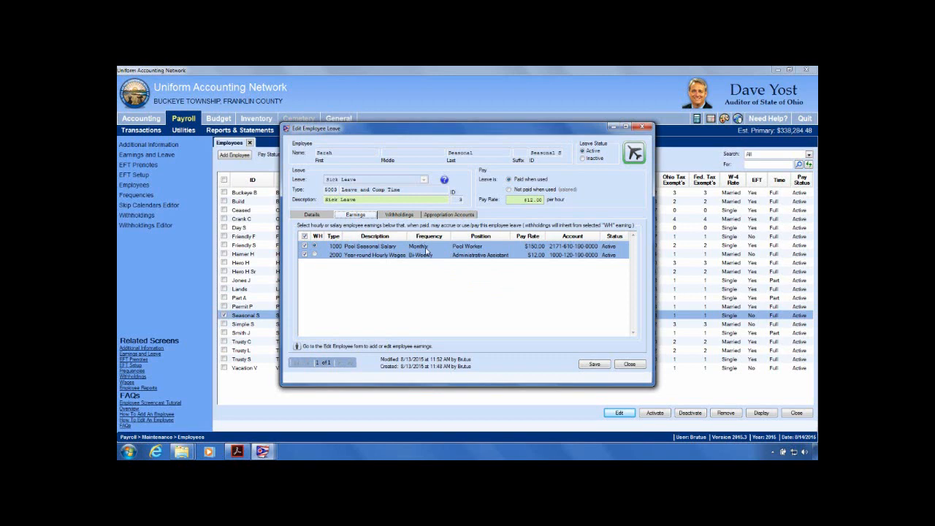
pyautogui.click(319, 214)
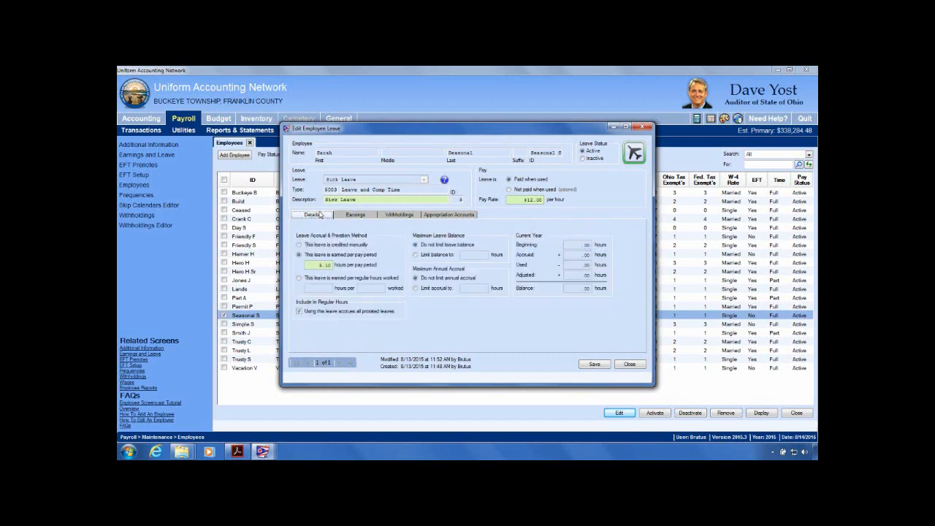
pyautogui.click(365, 216)
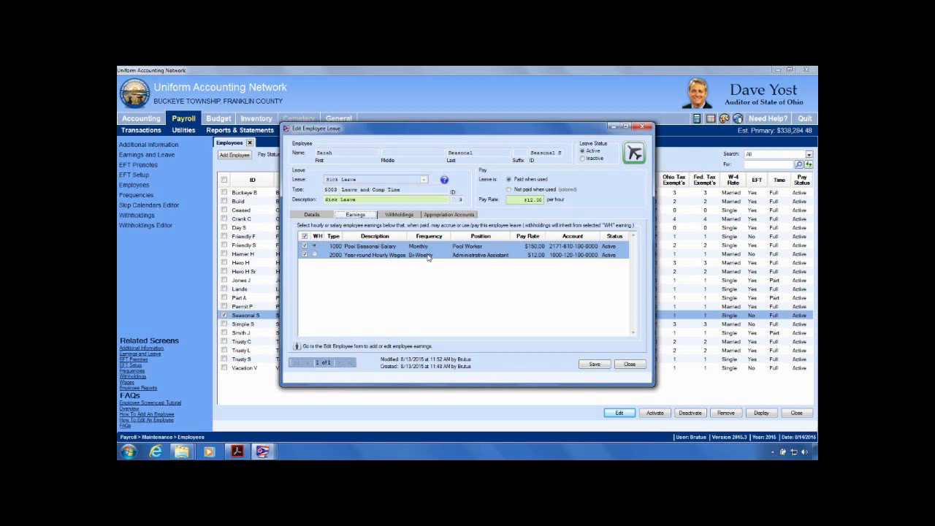
pyautogui.click(315, 215)
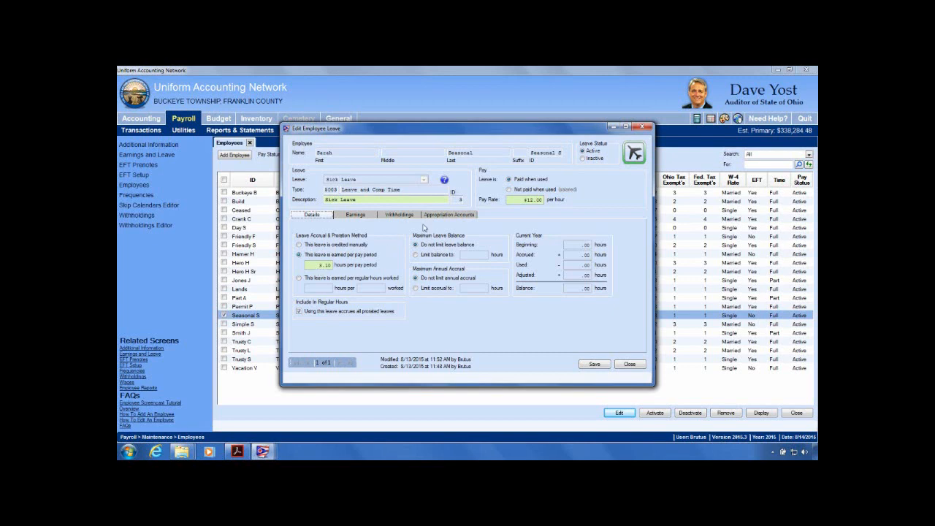
pyautogui.click(365, 217)
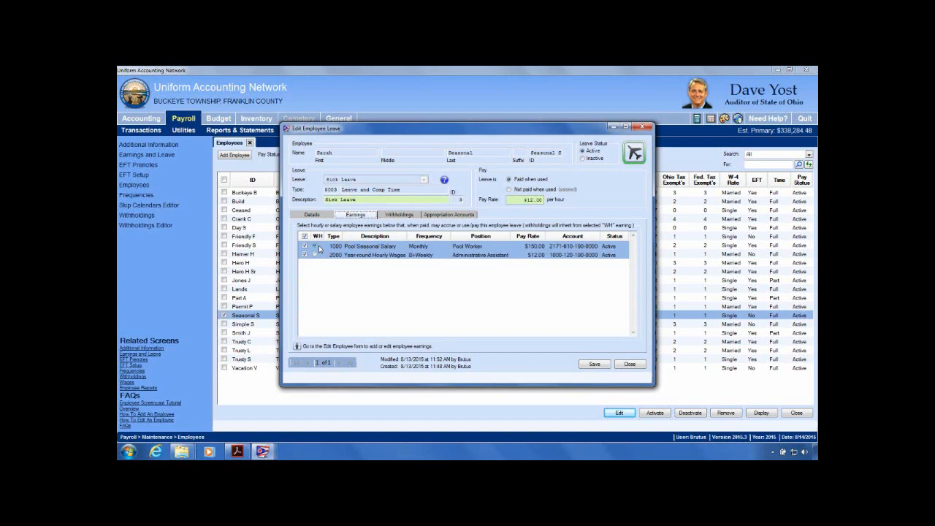
pyautogui.click(396, 216)
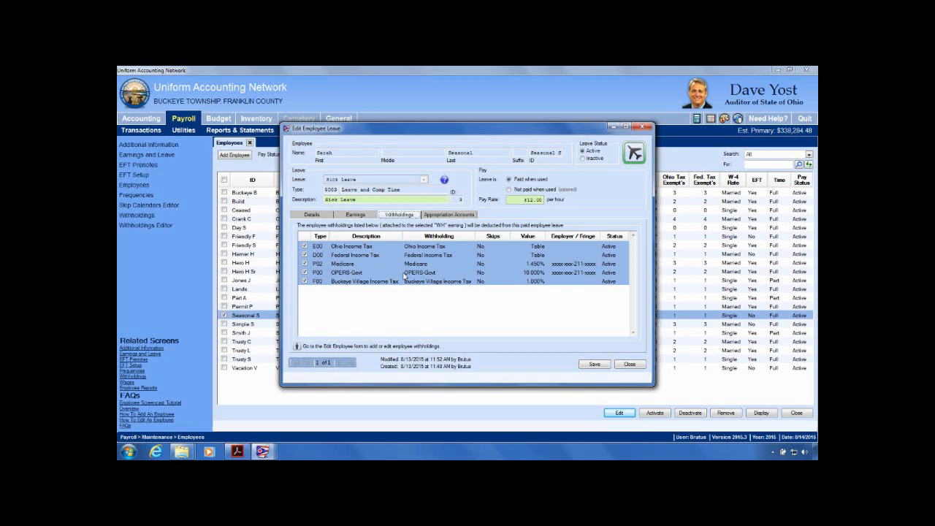
pyautogui.click(357, 215)
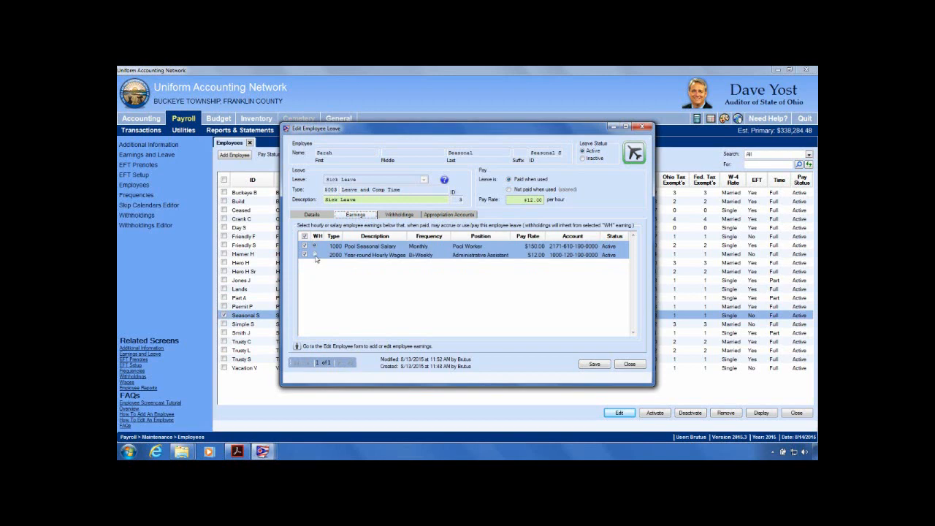
# Step: Compare the withholdings Sick Leave inherits with Year-round Hourly Wages and with Pool Seasonal Salary as the WH earning
pyautogui.click(400, 215)
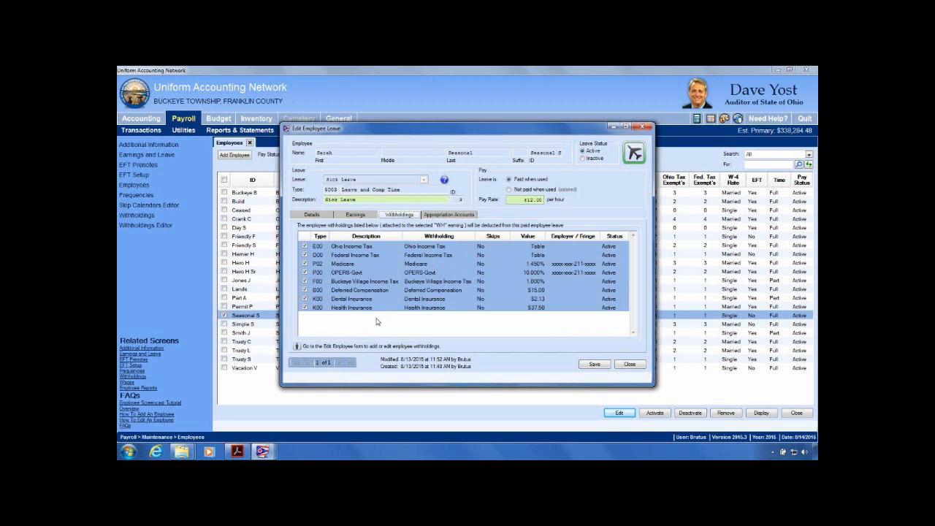
pyautogui.click(356, 214)
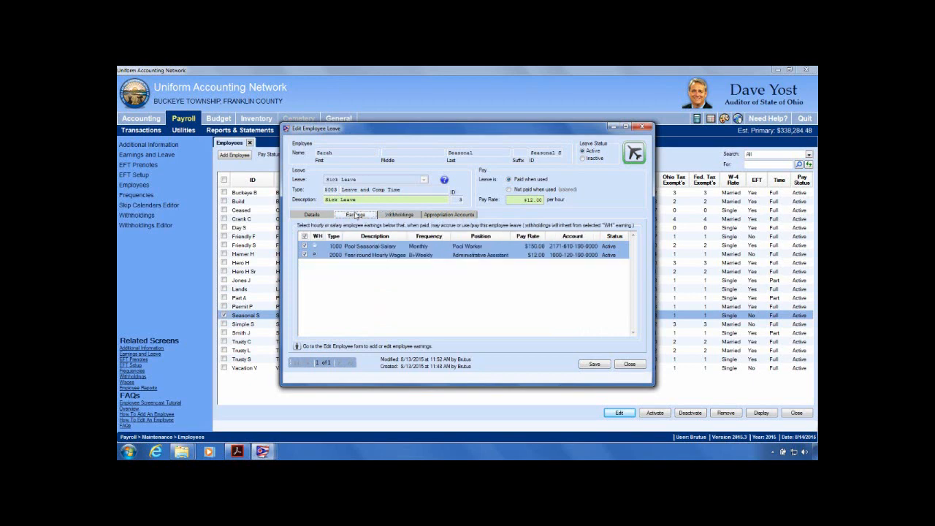
pyautogui.click(400, 216)
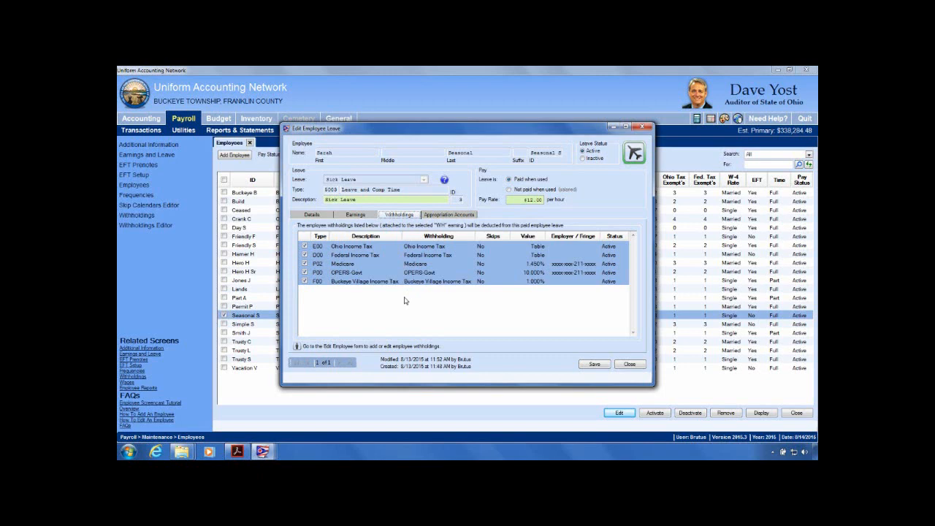
pyautogui.click(367, 217)
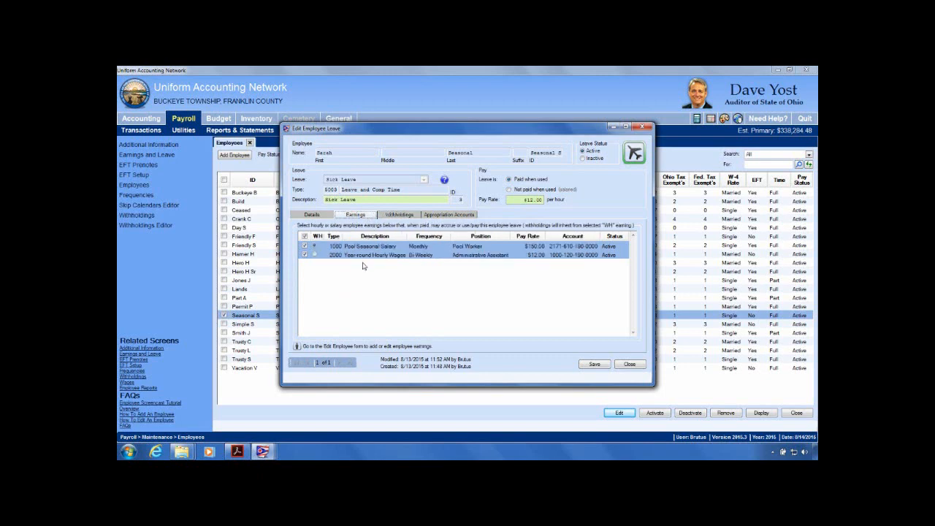
# Step: Detach Pool Seasonal Salary from Sick Leave, check its details and withholdings, and save and close the leave and the employee record
pyautogui.click(305, 247)
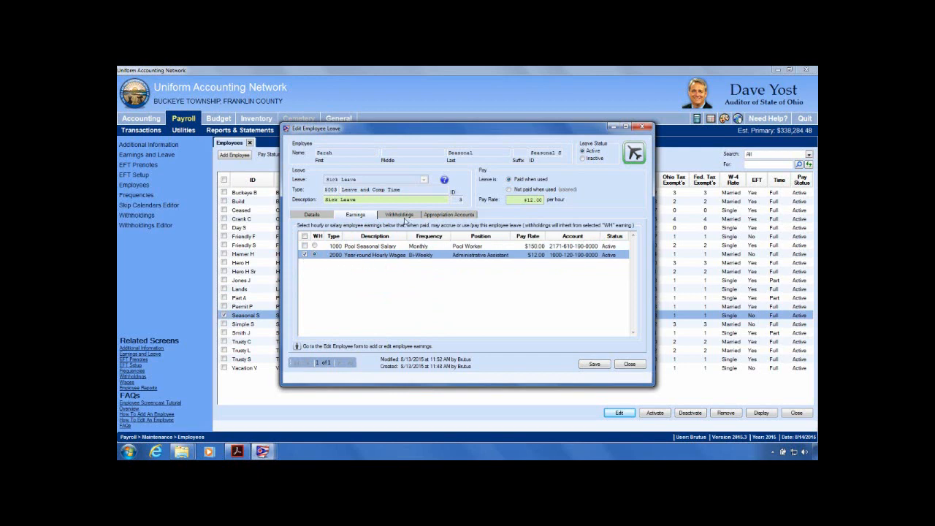
pyautogui.click(310, 215)
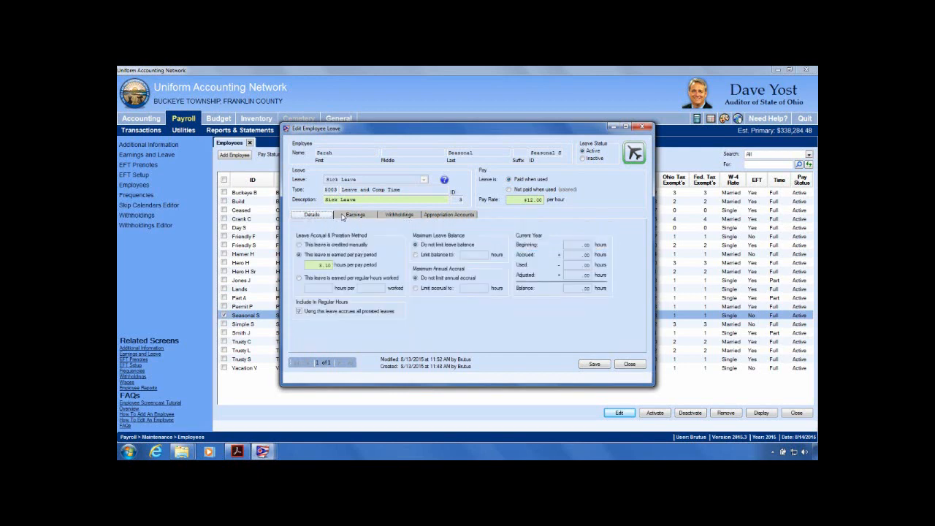
pyautogui.click(344, 216)
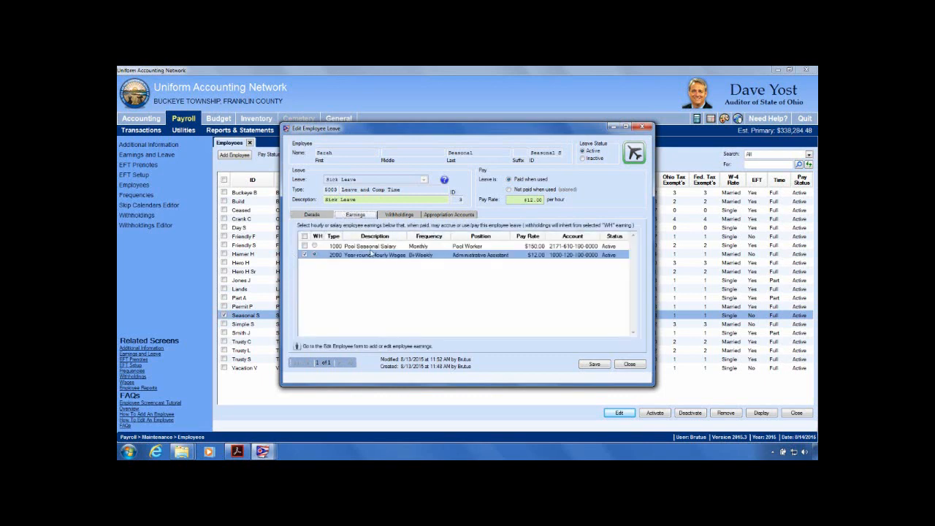
pyautogui.click(399, 215)
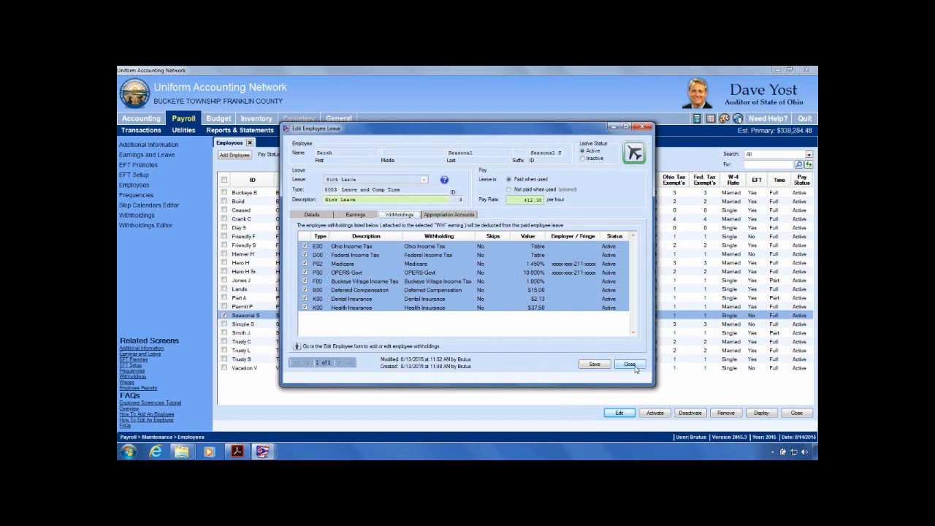
pyautogui.click(595, 364)
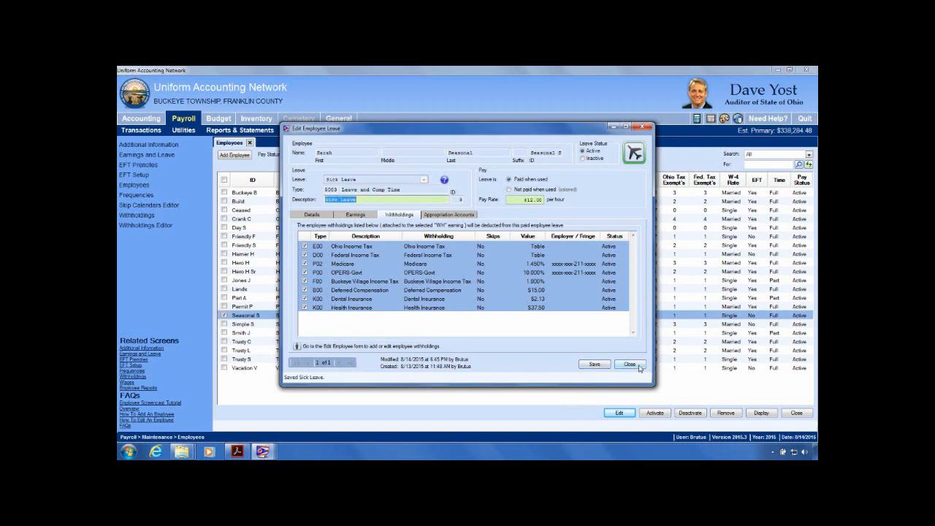
pyautogui.click(629, 366)
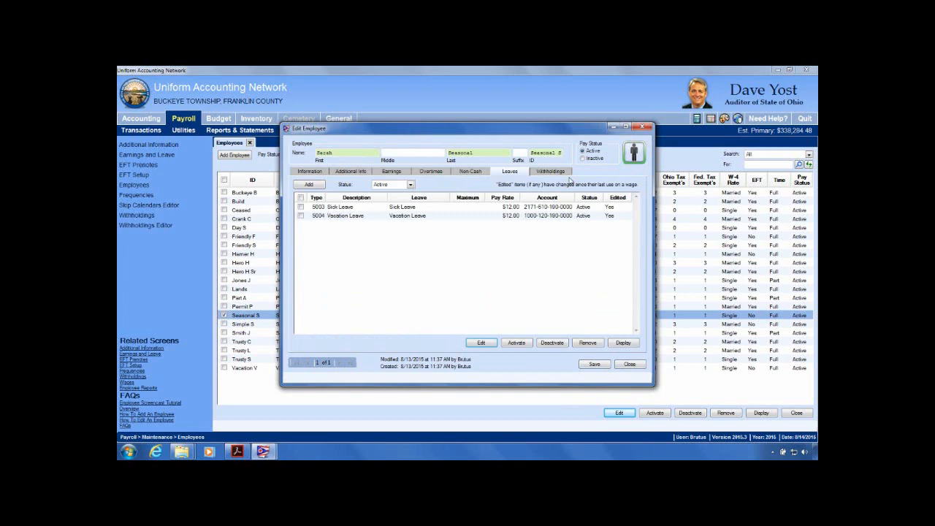
pyautogui.click(642, 129)
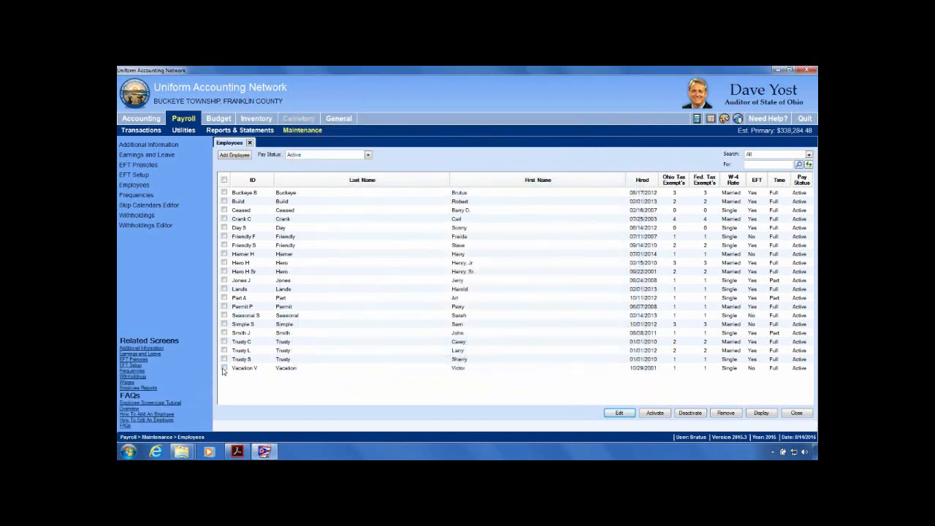
# Step: Open the employee hired 10/29/2001 for advanced editing, review the earnings, leaves and Sick Leave details, and close the record
pyautogui.click(223, 369)
pyautogui.click(619, 413)
pyautogui.click(628, 433)
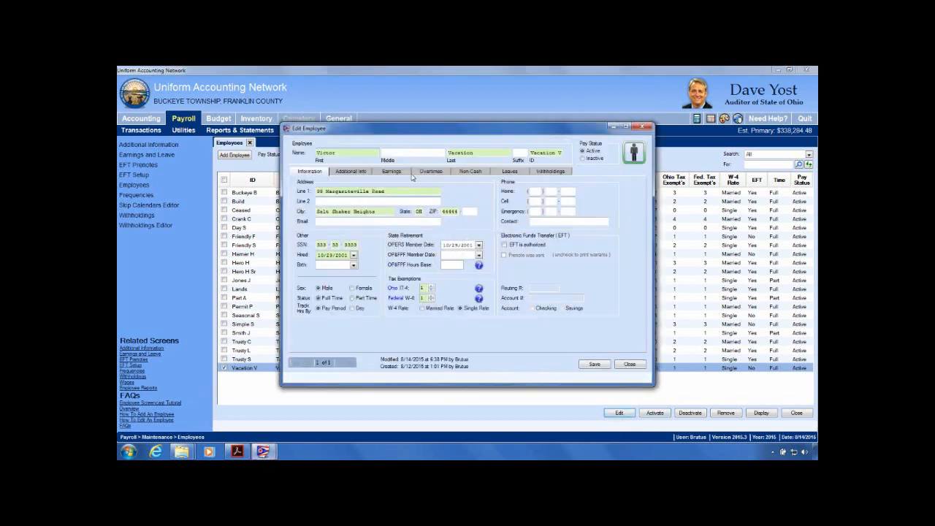
pyautogui.click(392, 173)
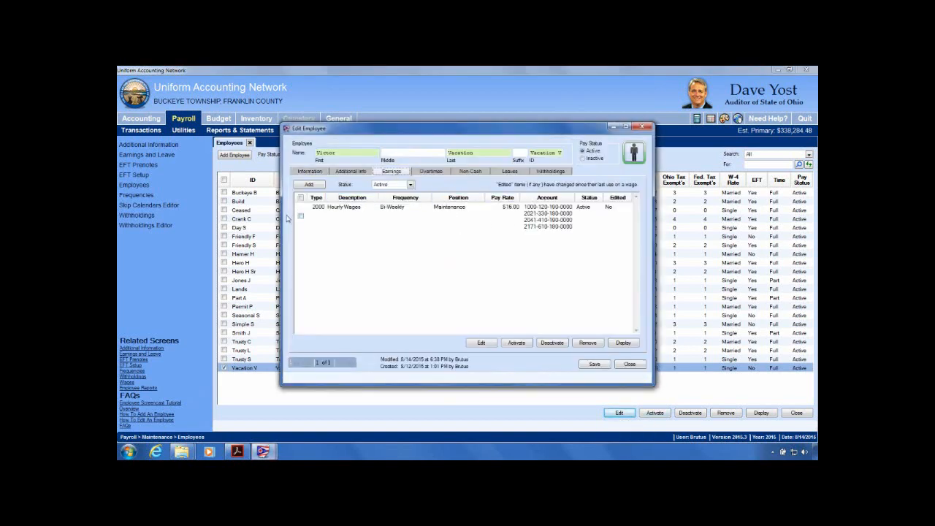
pyautogui.click(510, 173)
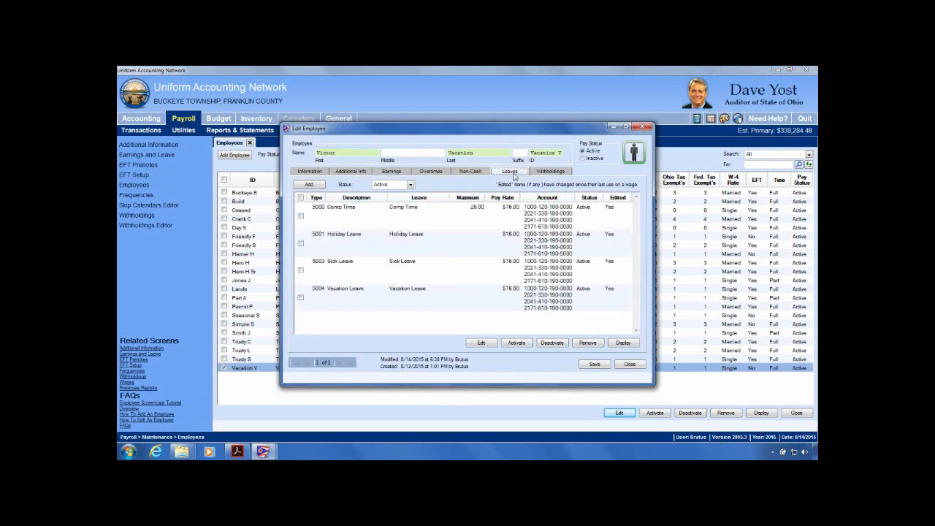
pyautogui.click(300, 271)
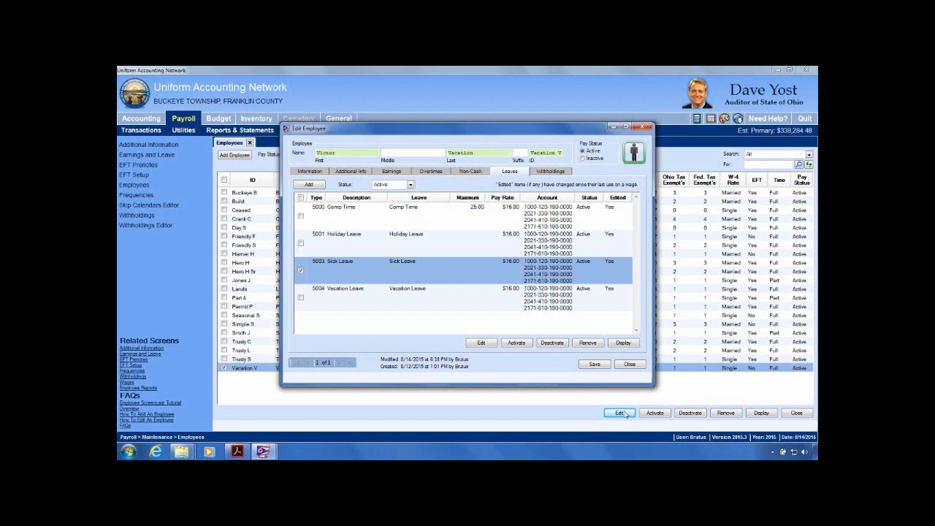
pyautogui.click(490, 344)
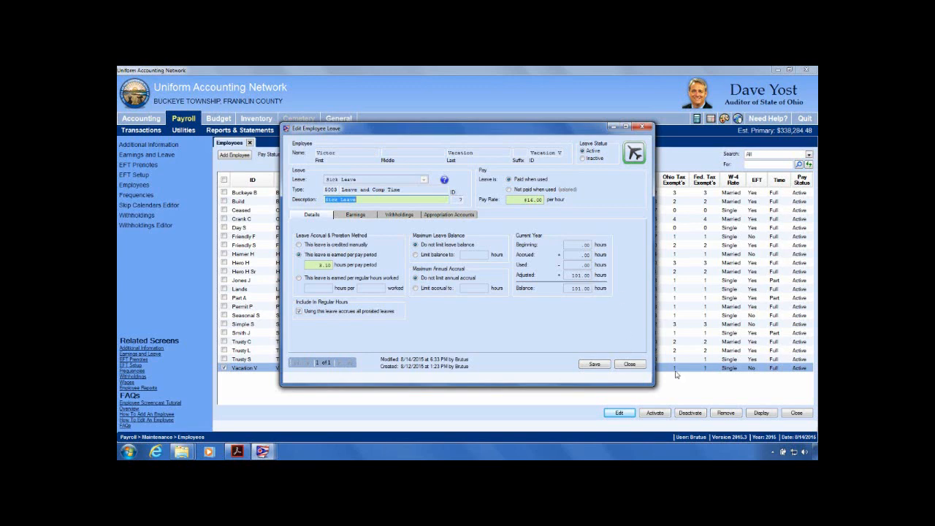
pyautogui.click(640, 365)
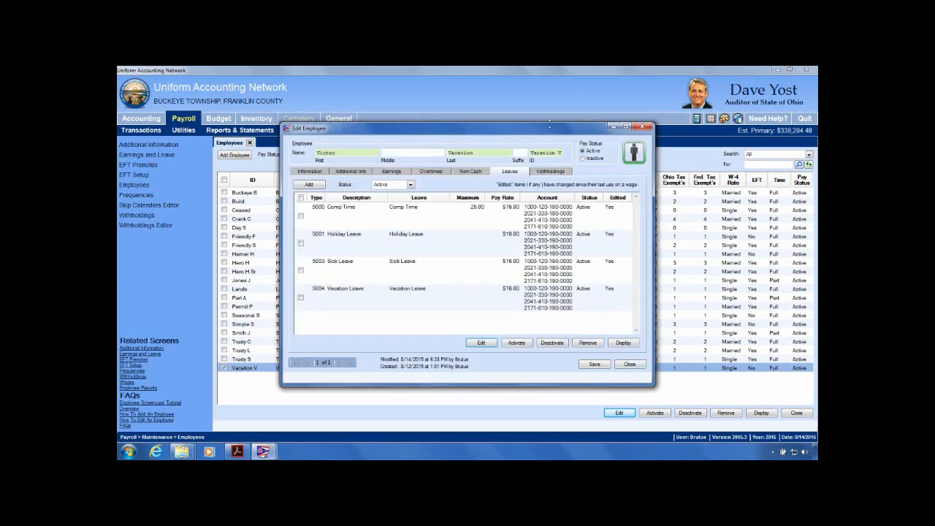
pyautogui.click(638, 367)
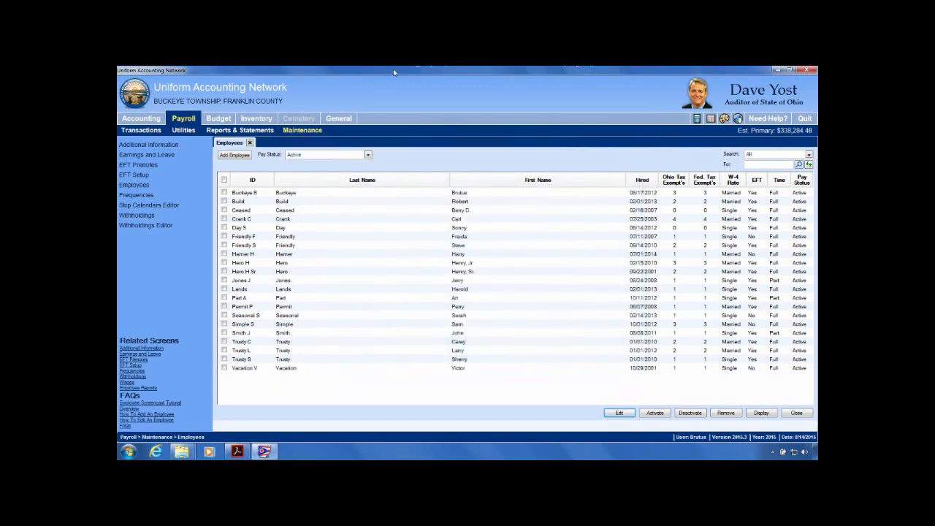
# Step: Start a leave balance adjustment for the employee hired 10/29/2001 and enlarge the window to fit all of the leaves
pyautogui.click(184, 120)
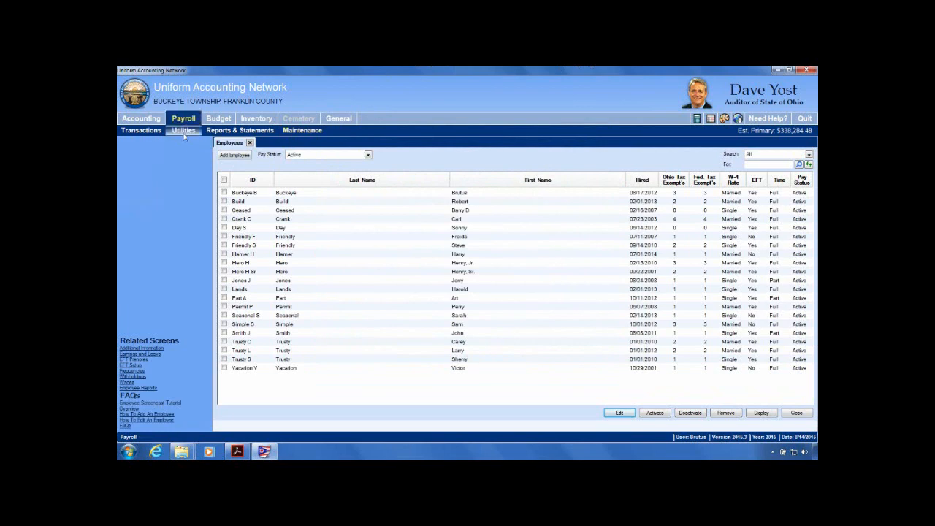
pyautogui.click(182, 132)
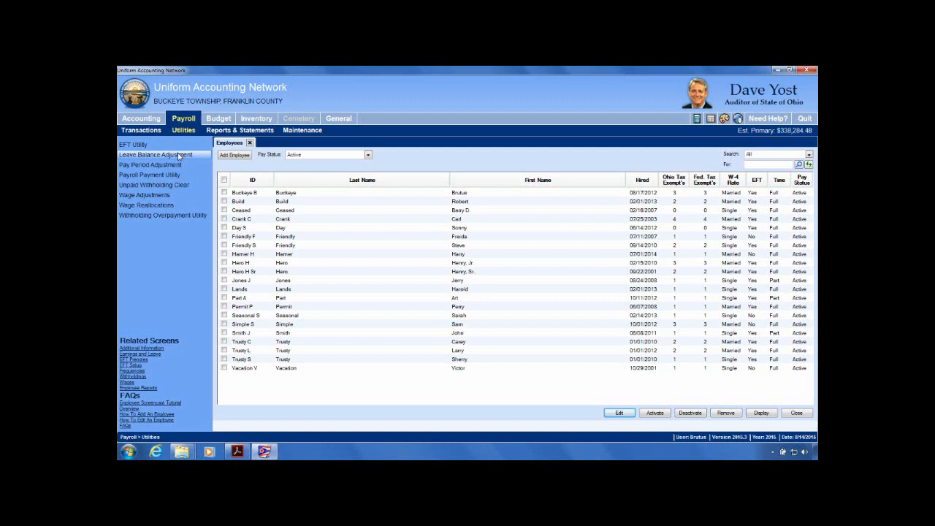
pyautogui.click(179, 155)
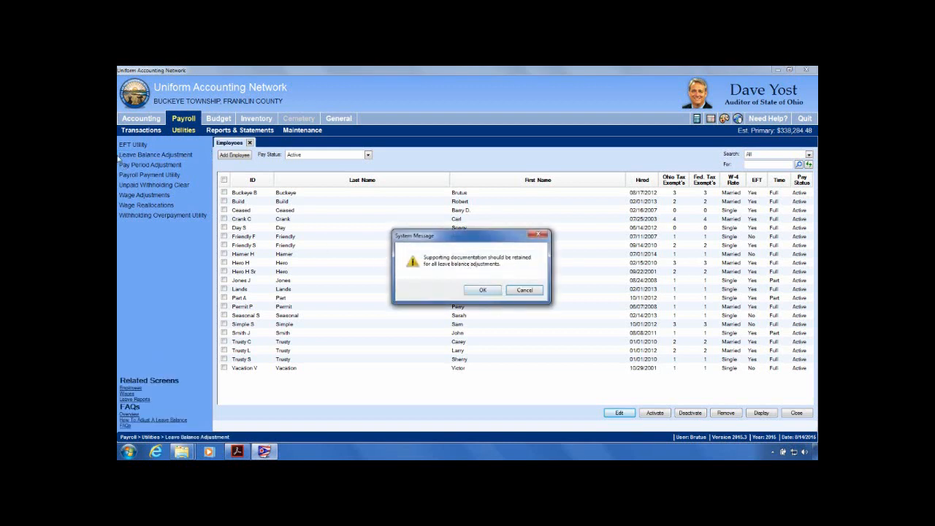
pyautogui.click(482, 291)
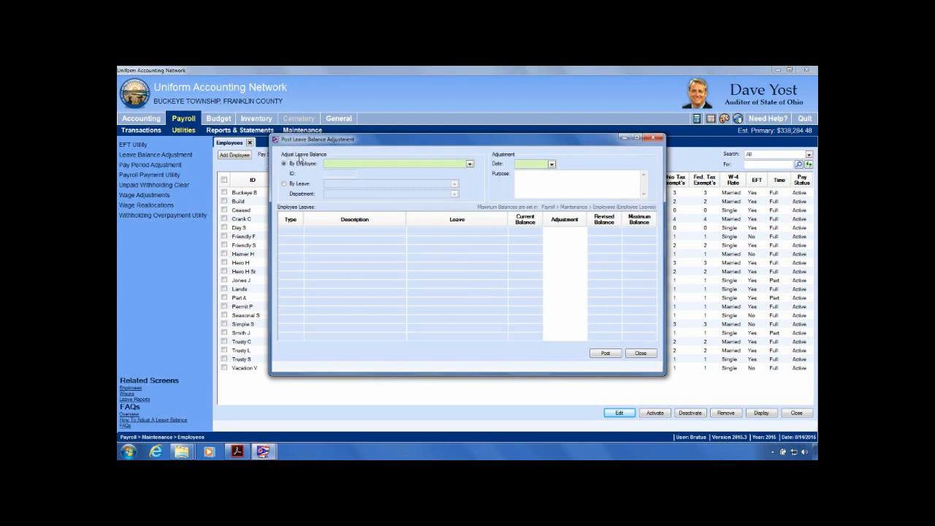
pyautogui.click(470, 165)
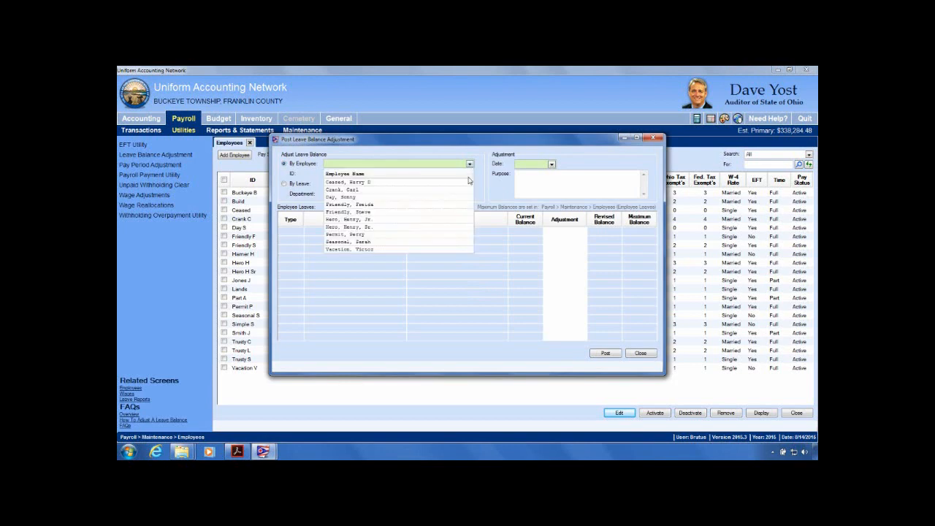
pyautogui.click(341, 250)
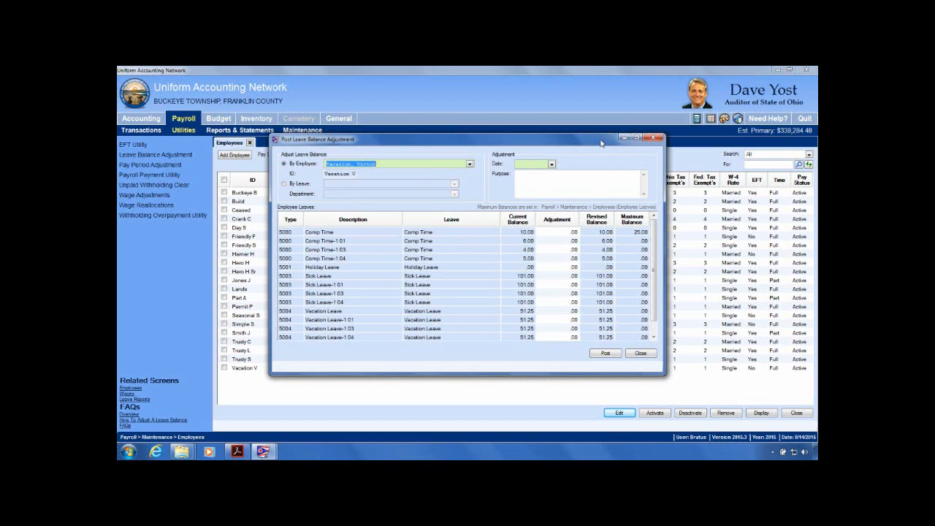
pyautogui.moveTo(601, 142); pyautogui.dragTo(599, 117)
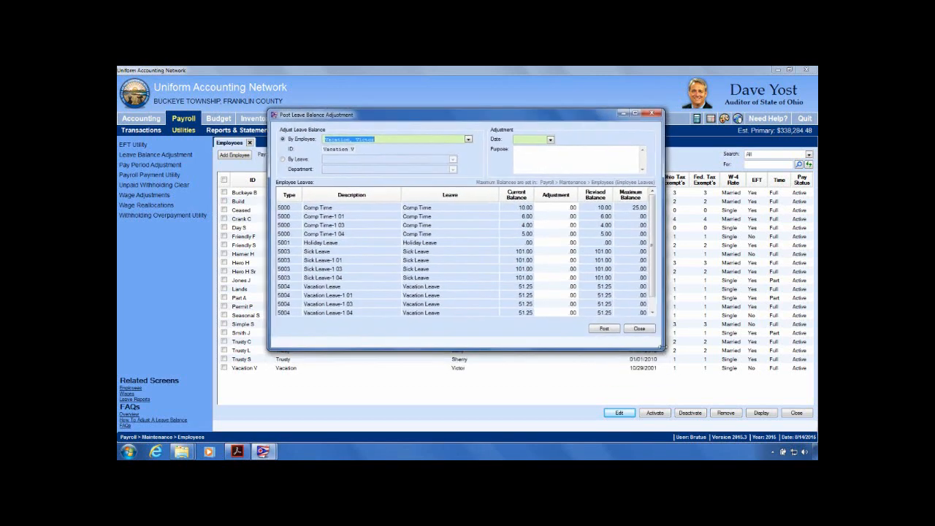
pyautogui.moveTo(664, 350); pyautogui.dragTo(671, 392)
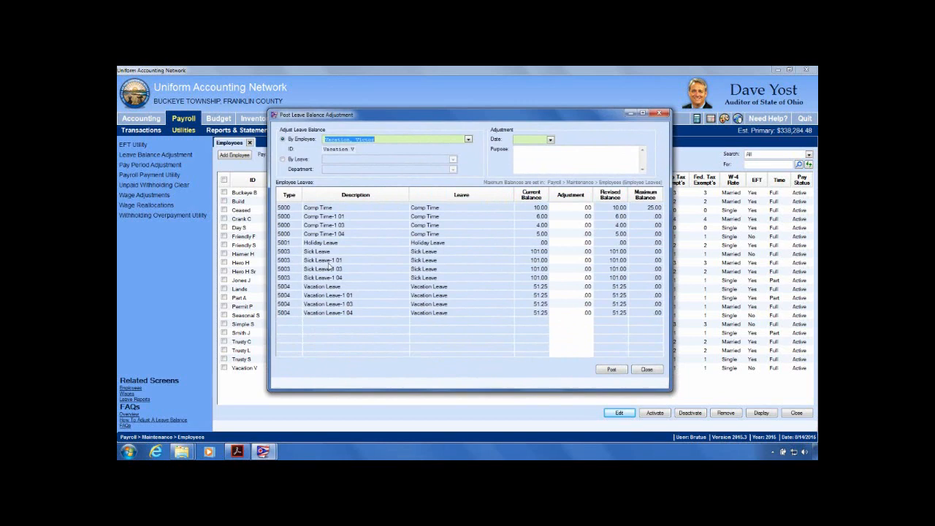
# Step: Set the adjustments of Sick Leave-1 01, Sick Leave-1 03 and Sick Leave-1 04 to -101.00 each
pyautogui.click(580, 252)
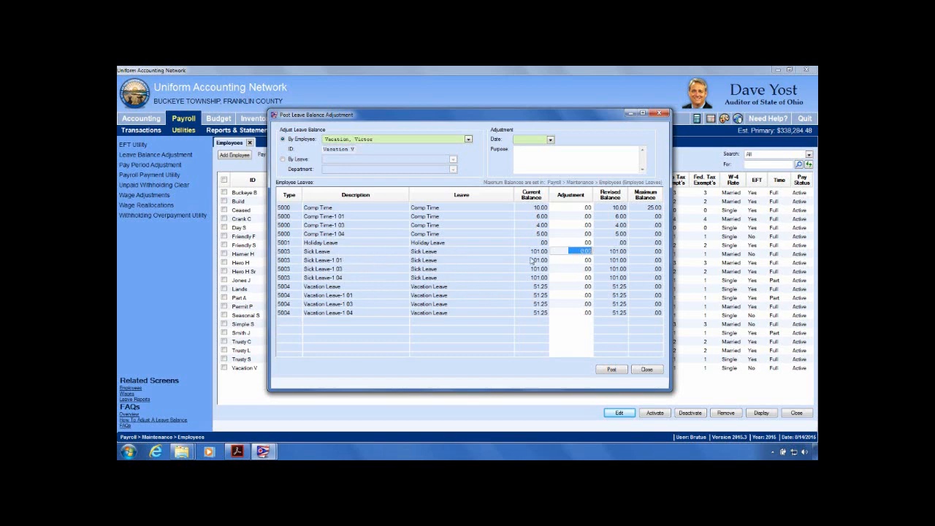
pyautogui.click(583, 261)
pyautogui.press('BackSpace')
pyautogui.write('-101.')
pyautogui.press('Return')
pyautogui.write('-101')
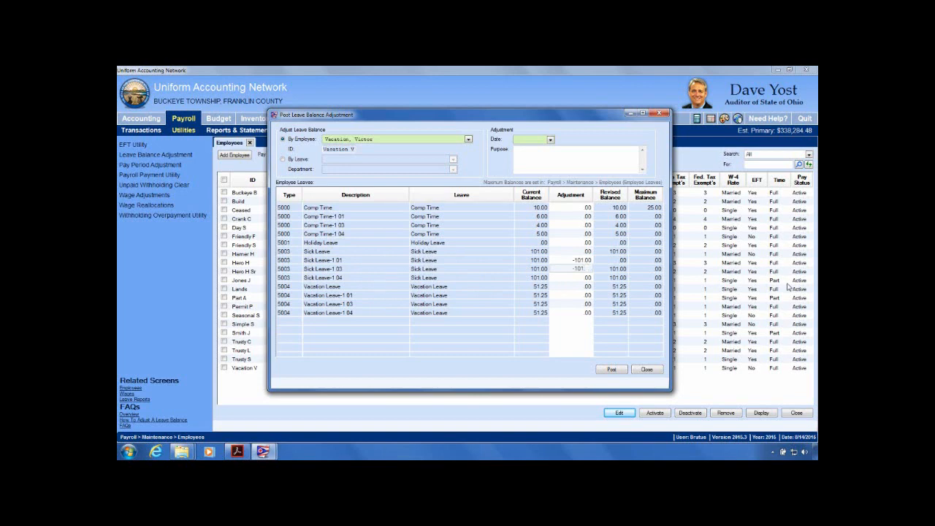
pyautogui.press('Return')
pyautogui.write('-101.00')
pyautogui.press('Return')
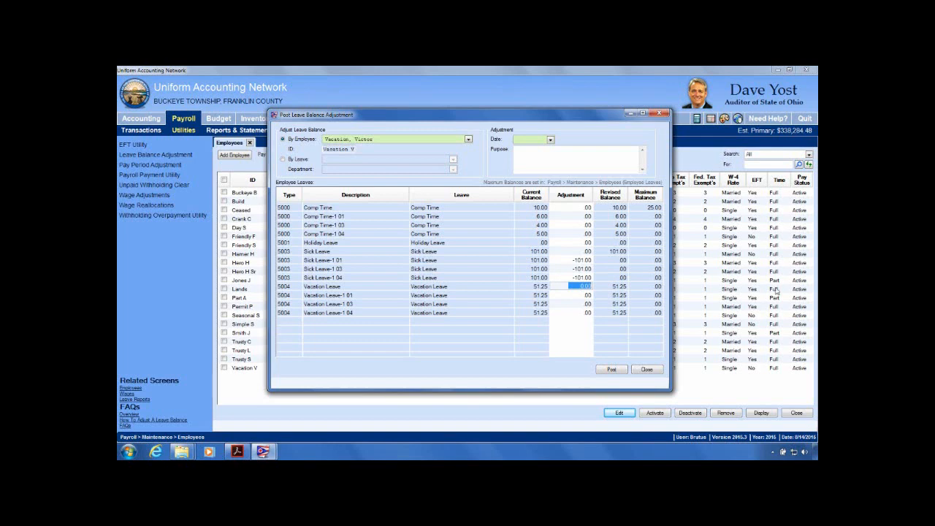
# Step: Set the adjustment of the main Sick Leave to 303.00
pyautogui.click(582, 251)
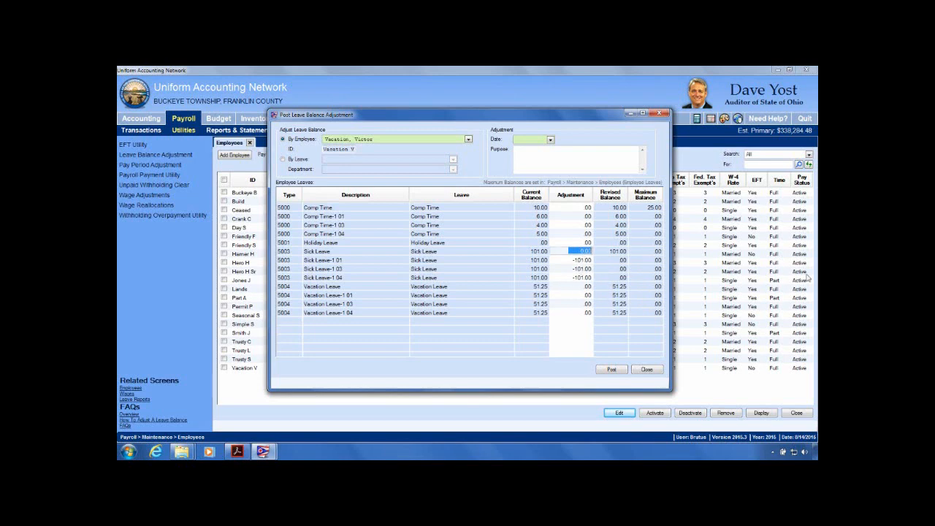
pyautogui.write('300')
pyautogui.press('Return')
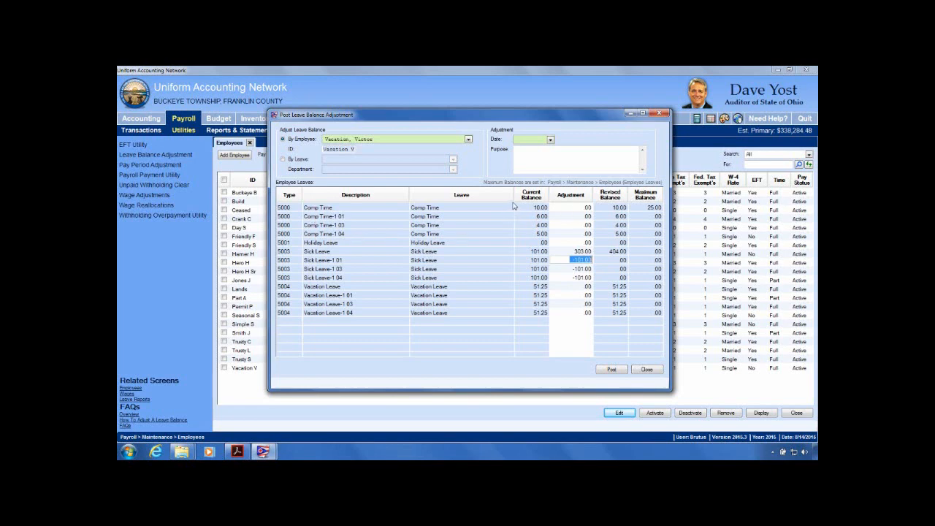
# Step: Set the adjustments to 25 for Comp Time, -6 for Comp Time-1 01, -4 for Comp Time-1 03 and 5 for Comp Time-1 04
pyautogui.click(574, 209)
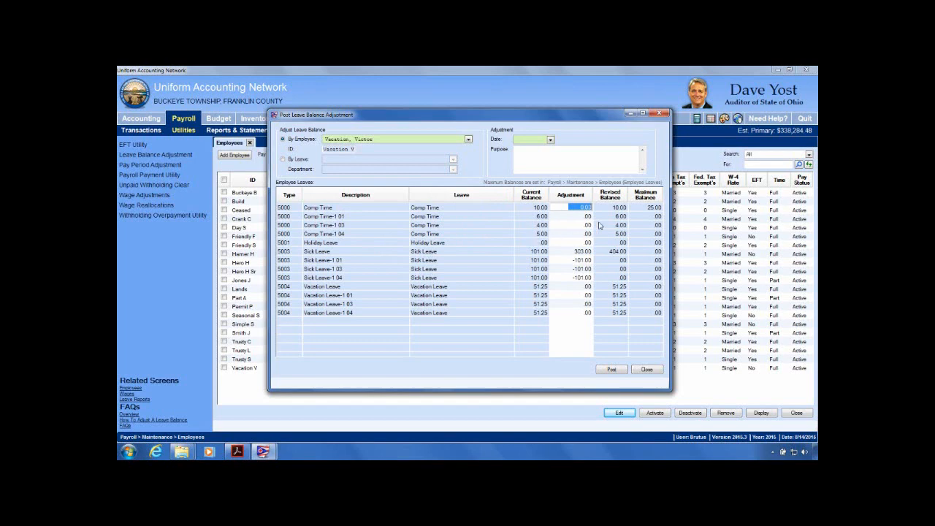
pyautogui.write('25')
pyautogui.press('Return')
pyautogui.write('-6')
pyautogui.press('Return')
pyautogui.write('-4')
pyautogui.press('Return')
pyautogui.write('5')
pyautogui.press('Return')
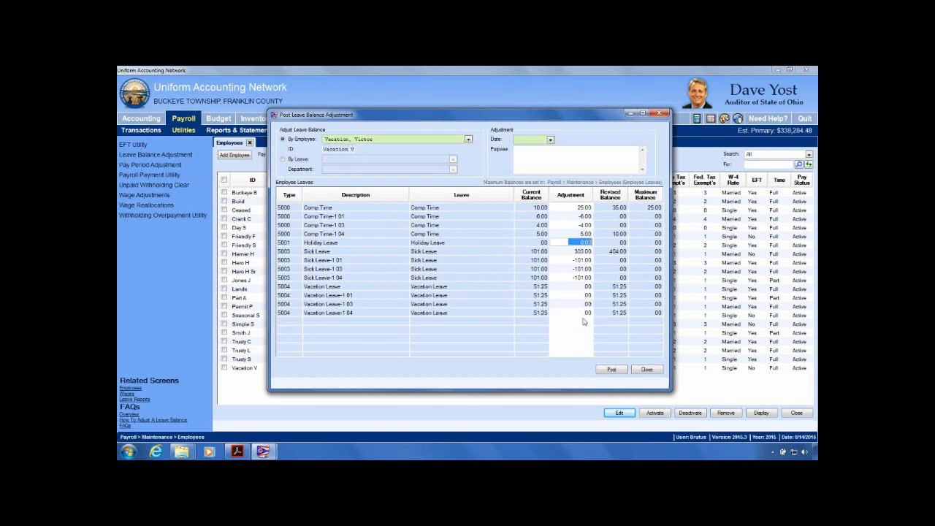
# Step: Set the adjustment of Vacation Leave-1 01 to 51.25
pyautogui.click(584, 287)
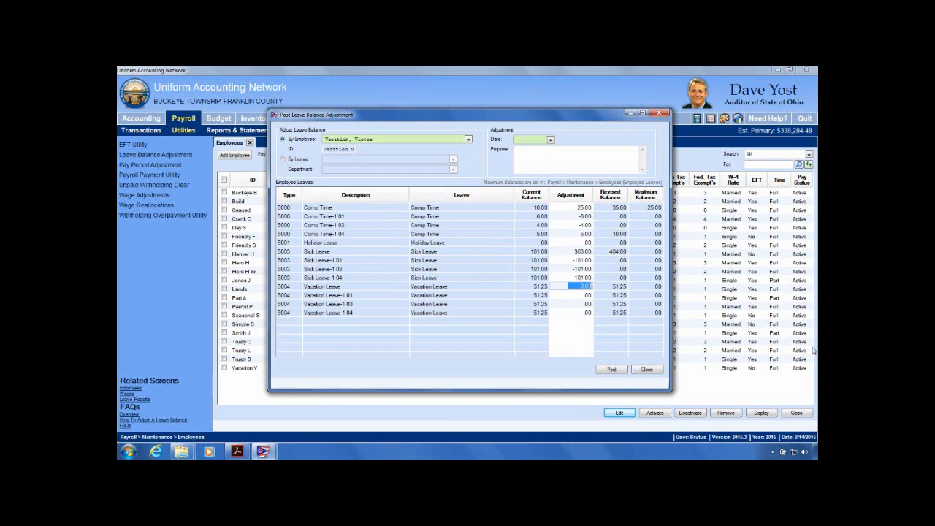
pyautogui.click(568, 296)
pyautogui.press('BackSpace')
pyautogui.write('51.25')
pyautogui.press('Tab')
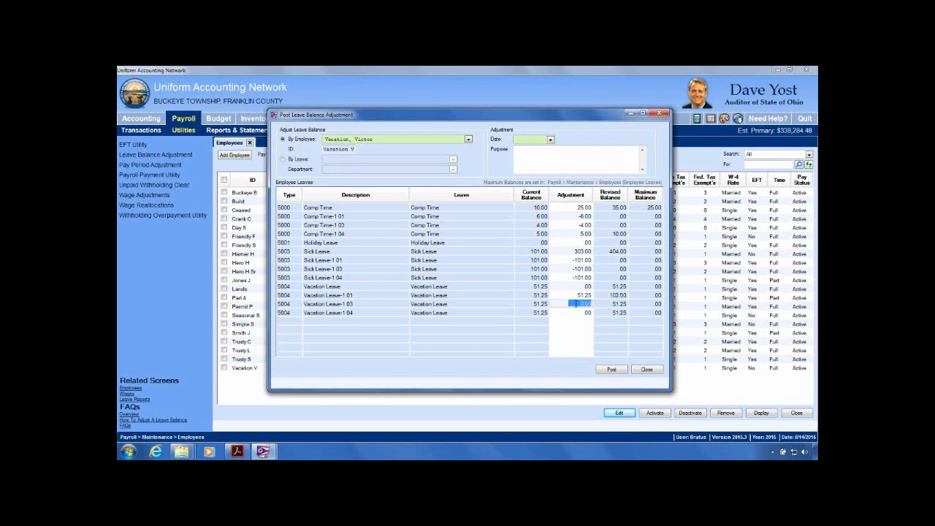
# Step: Set the adjustments of Vacation Leave-1 01, Vacation Leave-1 03 and Vacation Leave-1 04 to -51.25 each
pyautogui.click(581, 295)
pyautogui.write('-51.25')
pyautogui.press('Tab')
pyautogui.write('-51.25')
pyautogui.press('Tab')
pyautogui.write('-51.25')
pyautogui.press('Tab')
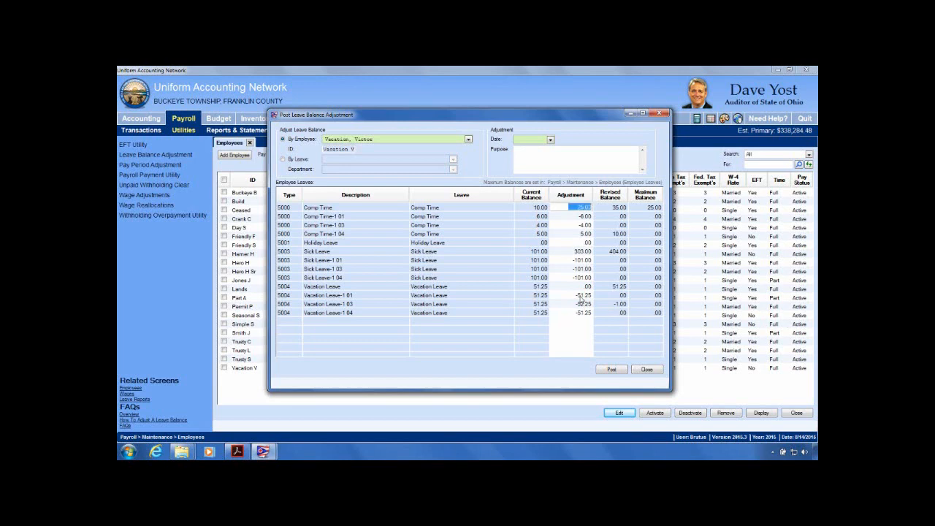
pyautogui.click(587, 305)
pyautogui.write('-51.25')
pyautogui.press('Tab')
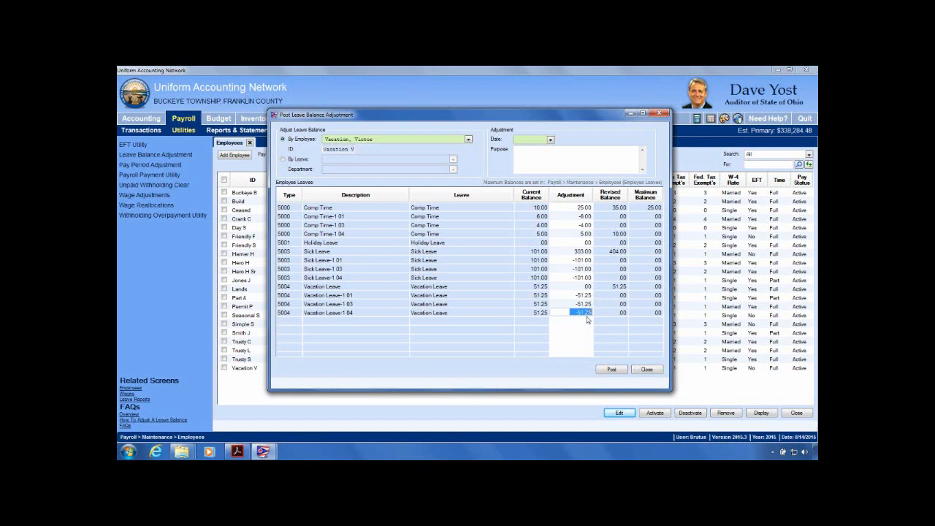
# Step: Set the adjustment of the main Vacation Leave to 153.75
pyautogui.click(584, 286)
pyautogui.write('1')
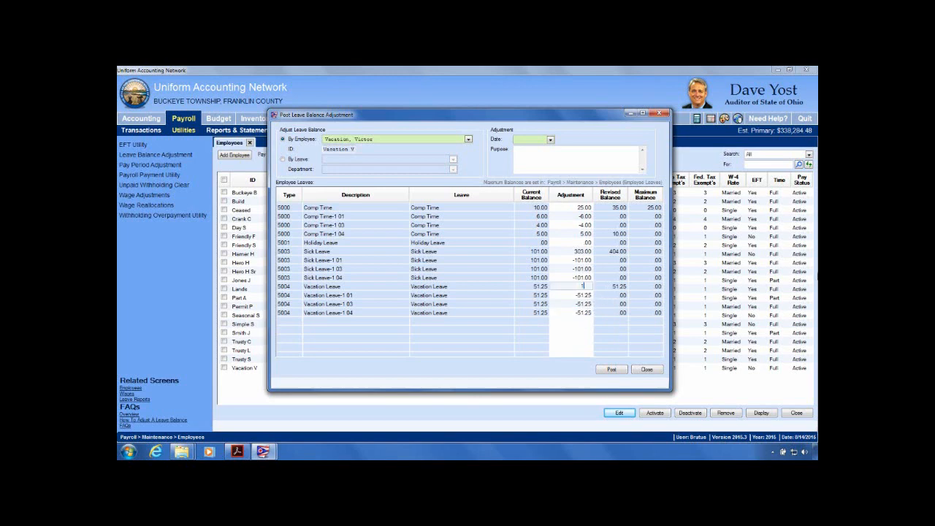
pyautogui.write('53.75')
pyautogui.press('Return')
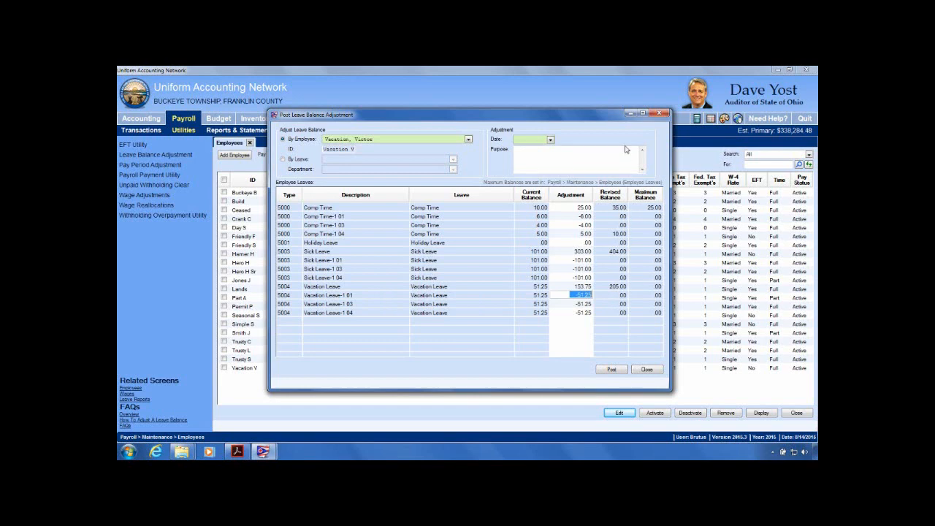
# Step: Date the adjustment 08/14/2015 and enter the purpose "Reorganized employee settings. Merged 4 leaves to one."
pyautogui.click(549, 140)
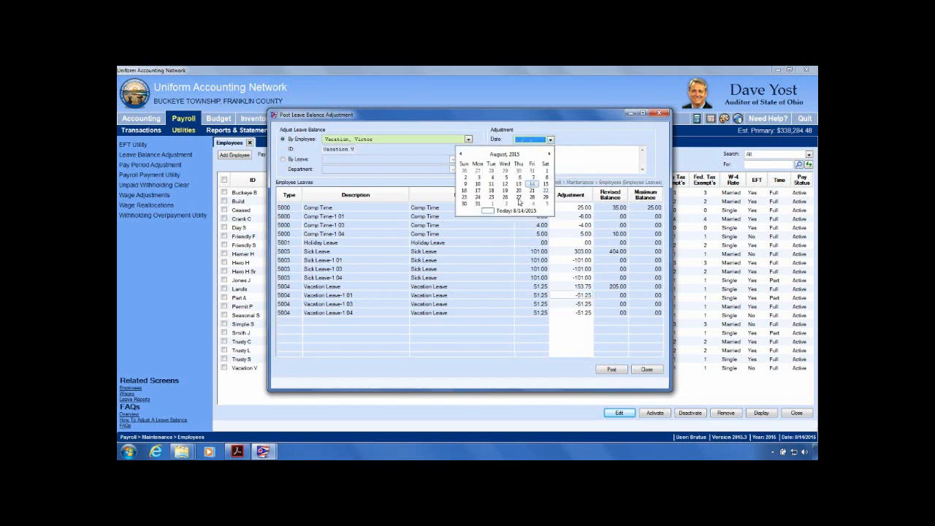
pyautogui.click(536, 196)
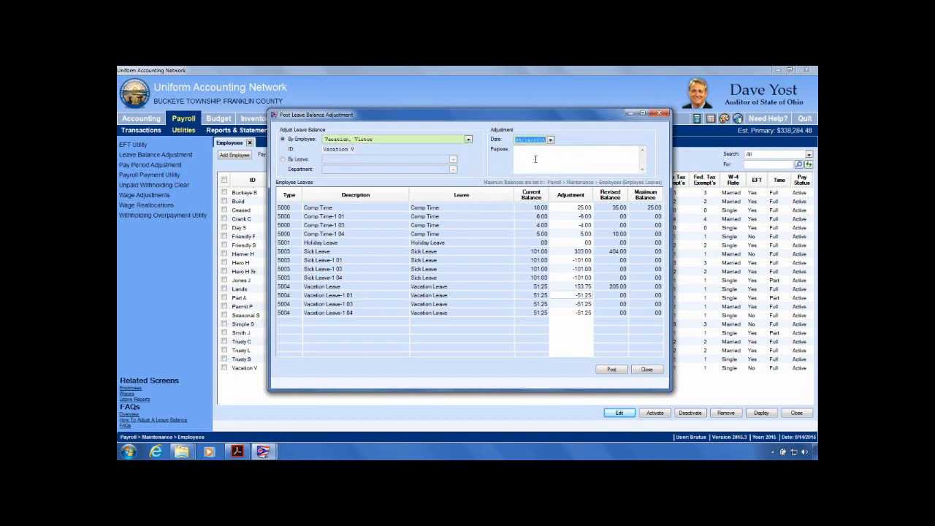
pyautogui.click(536, 156)
pyautogui.write('Sa')
pyautogui.write('cor')
pyautogui.write('aniz')
pyautogui.write('ed employe')
pyautogui.write('e lev')
pyautogui.press('BackSpace')
pyautogui.press('BackSpace')
pyautogui.write('settings')
pyautogui.write('. Co')
pyautogui.press('BackSpace')
pyautogui.press('BackSpace')
pyautogui.write('Merged')
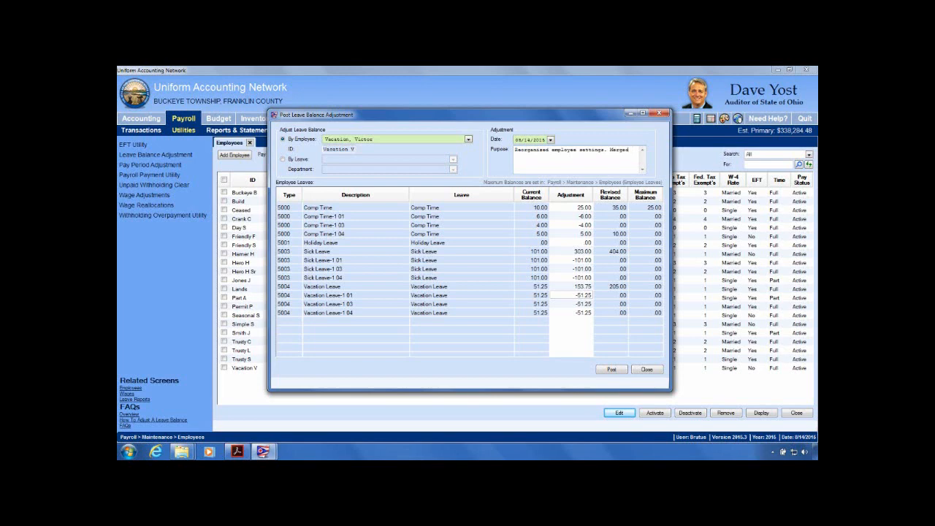
pyautogui.write(' 3')
pyautogui.write('ear')
pyautogui.press('BackSpace')
pyautogui.press('BackSpace')
pyautogui.write('leaves to one')
pyautogui.moveTo(559, 156); pyautogui.dragTo(477, 142)
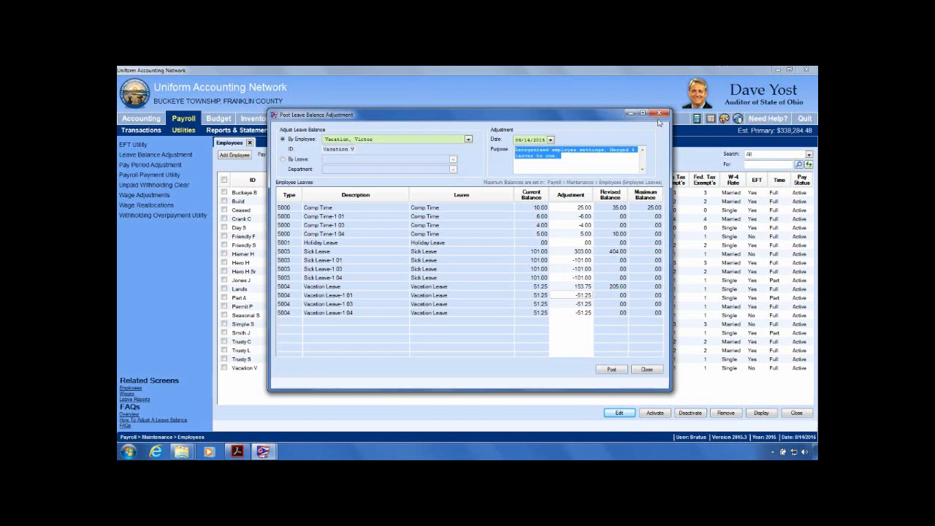
pyautogui.click(610, 149)
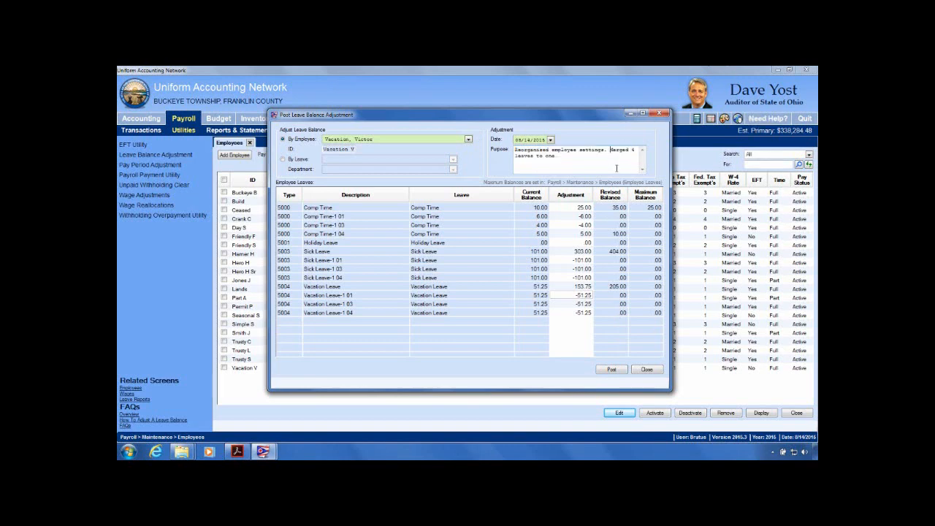
# Step: Set the main Comp Time adjustment to 15, then post the leave balance adjustment and close its form
pyautogui.click(610, 369)
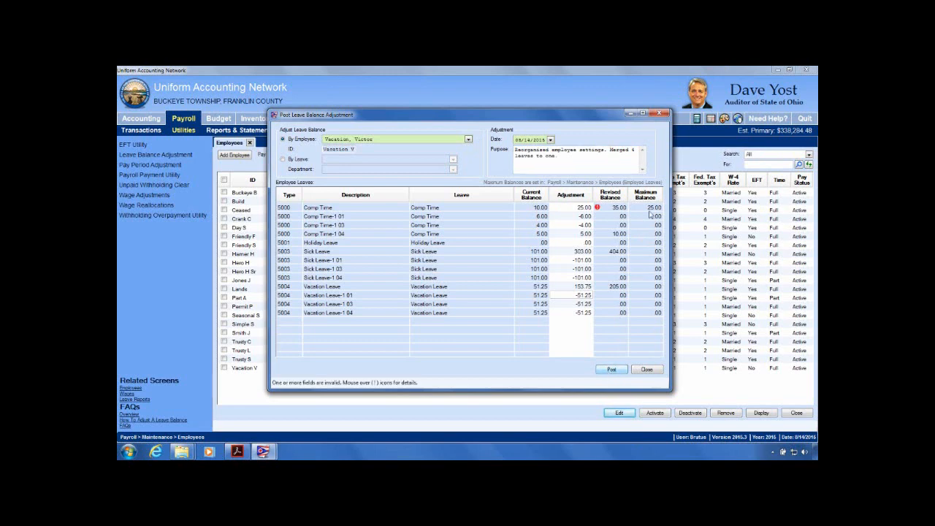
pyautogui.click(584, 208)
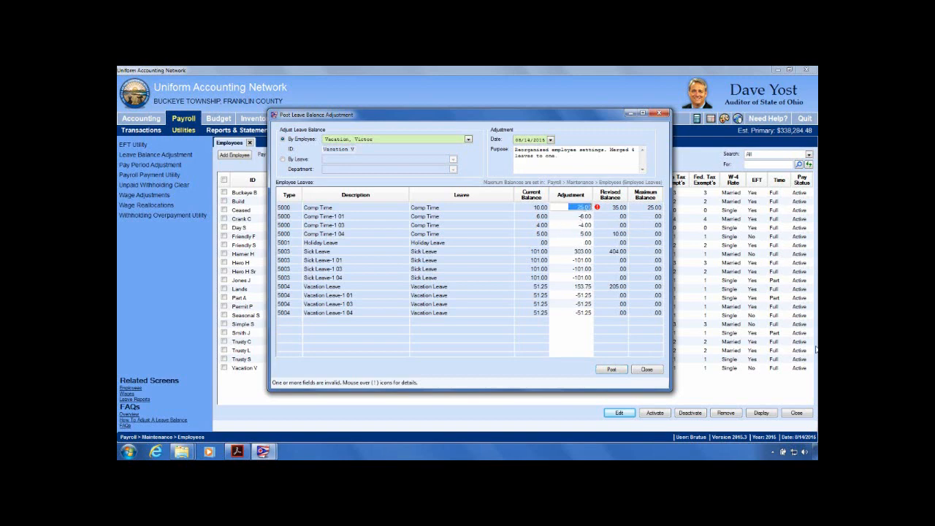
pyautogui.write('15')
pyautogui.press('Tab')
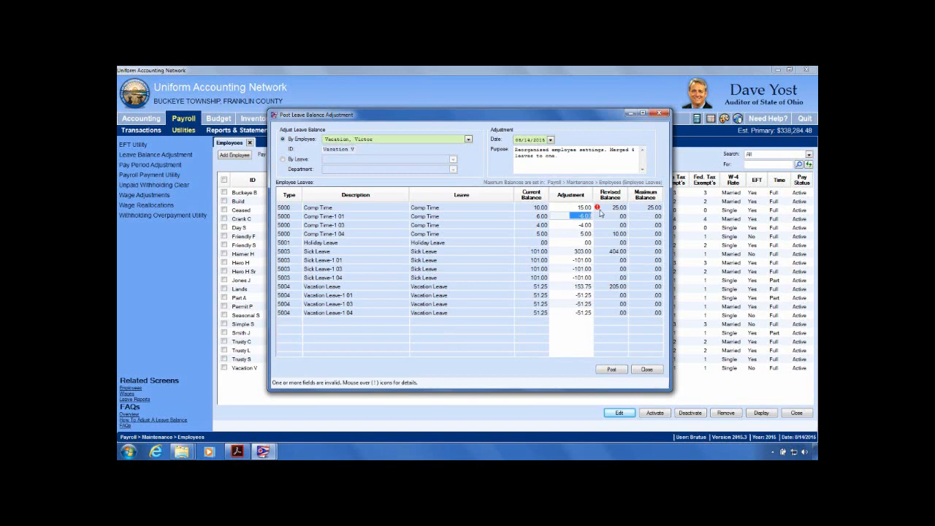
pyautogui.click(609, 372)
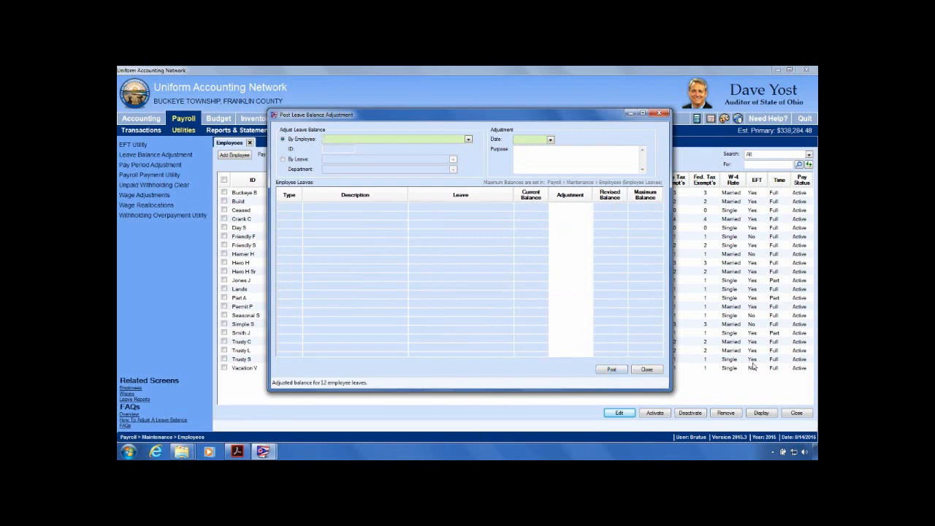
pyautogui.click(646, 369)
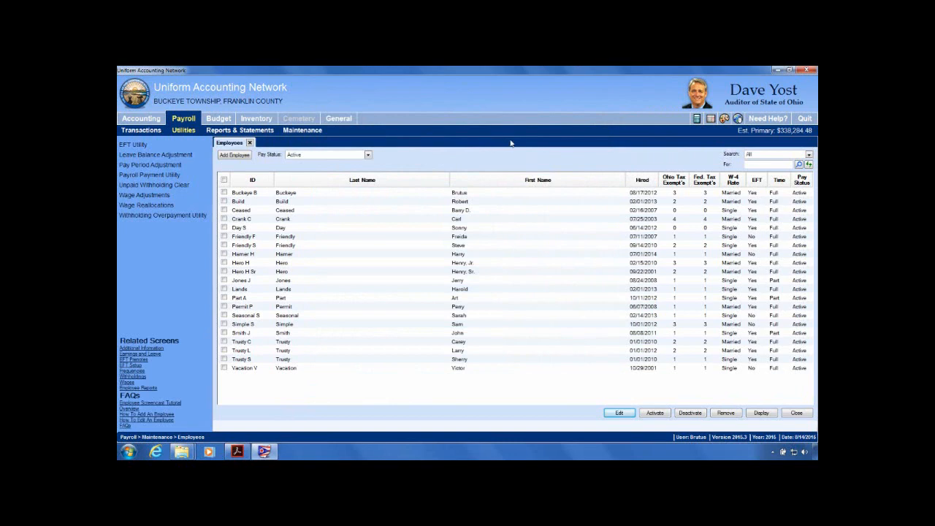
# Step: Switch to the Reorganizing Employee Maintenance PDF in Adobe Acrobat Reader and go to page 1
pyautogui.click(237, 450)
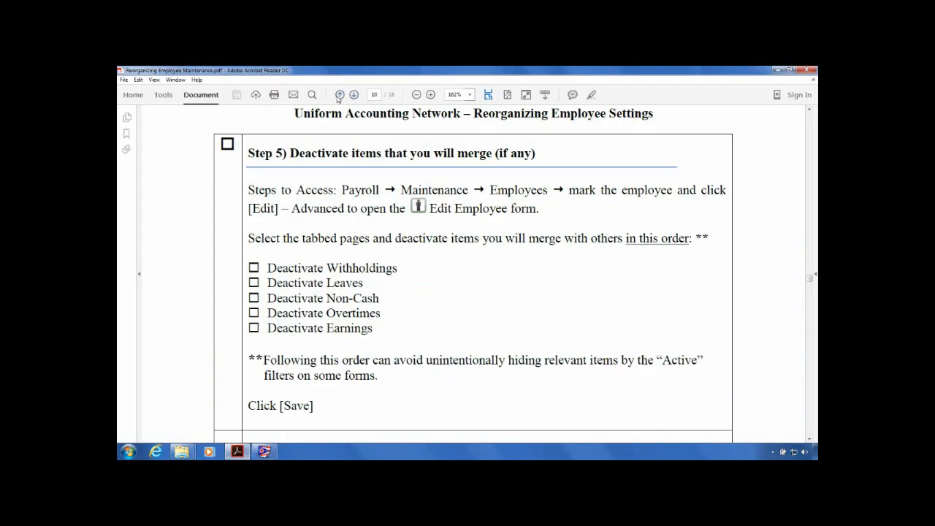
pyautogui.click(375, 95)
pyautogui.write('1')
pyautogui.press('Return')
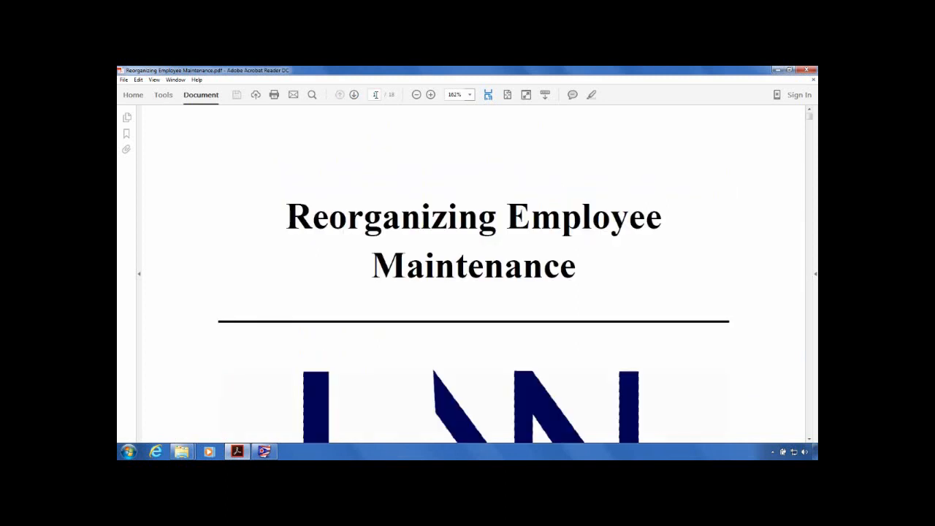